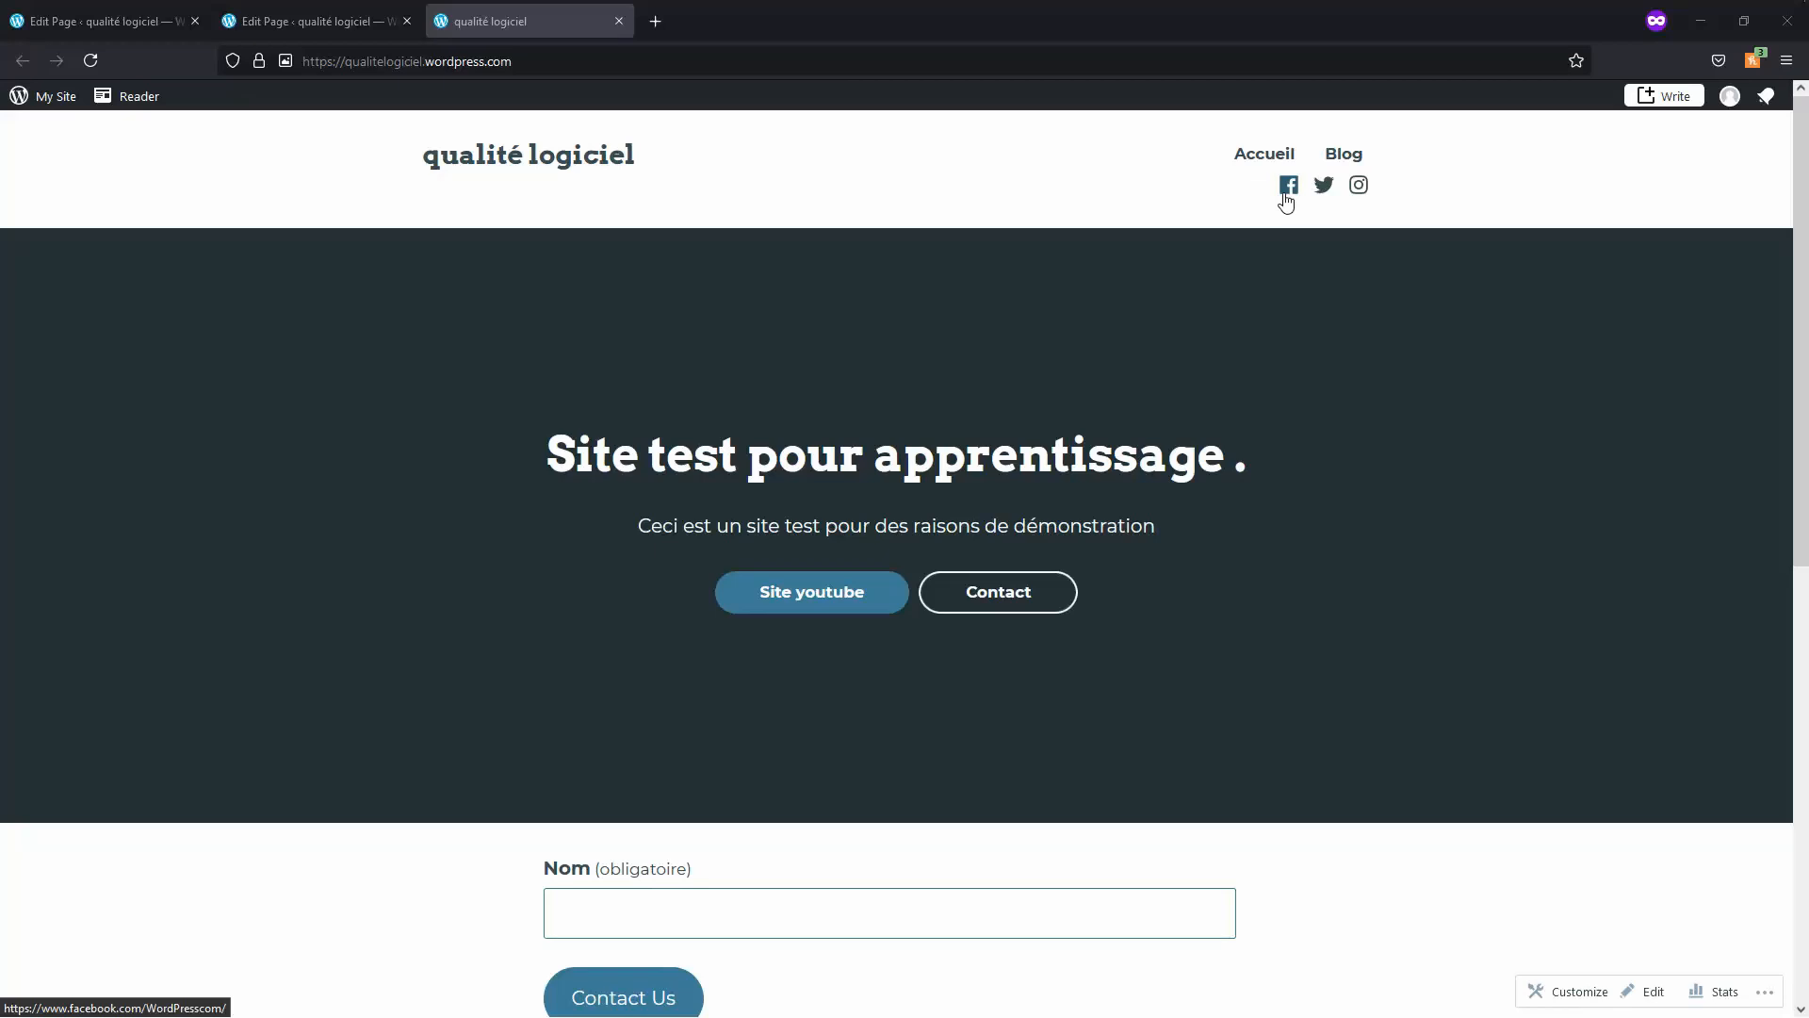
Step: Compare how the header's Facebook icon and Accueil link open, closing the Facebook page and dismissing the activation banner each time
click(1284, 194)
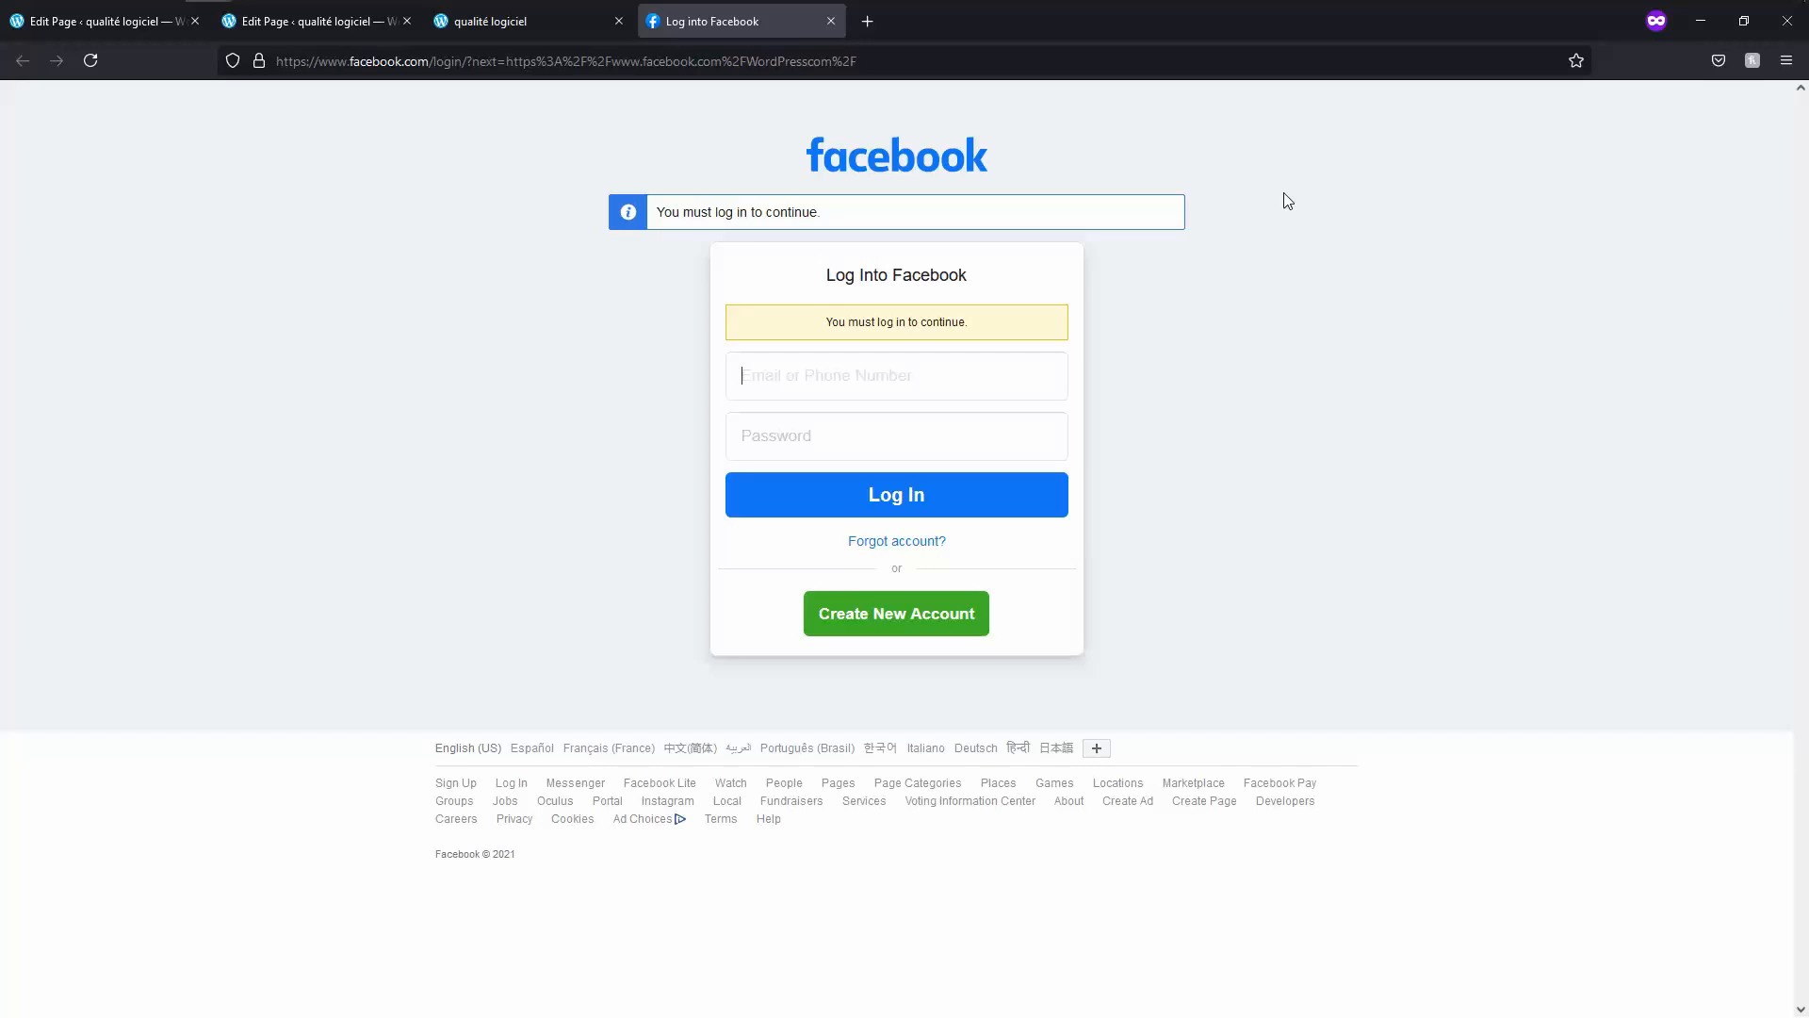
key(ctrl+w)
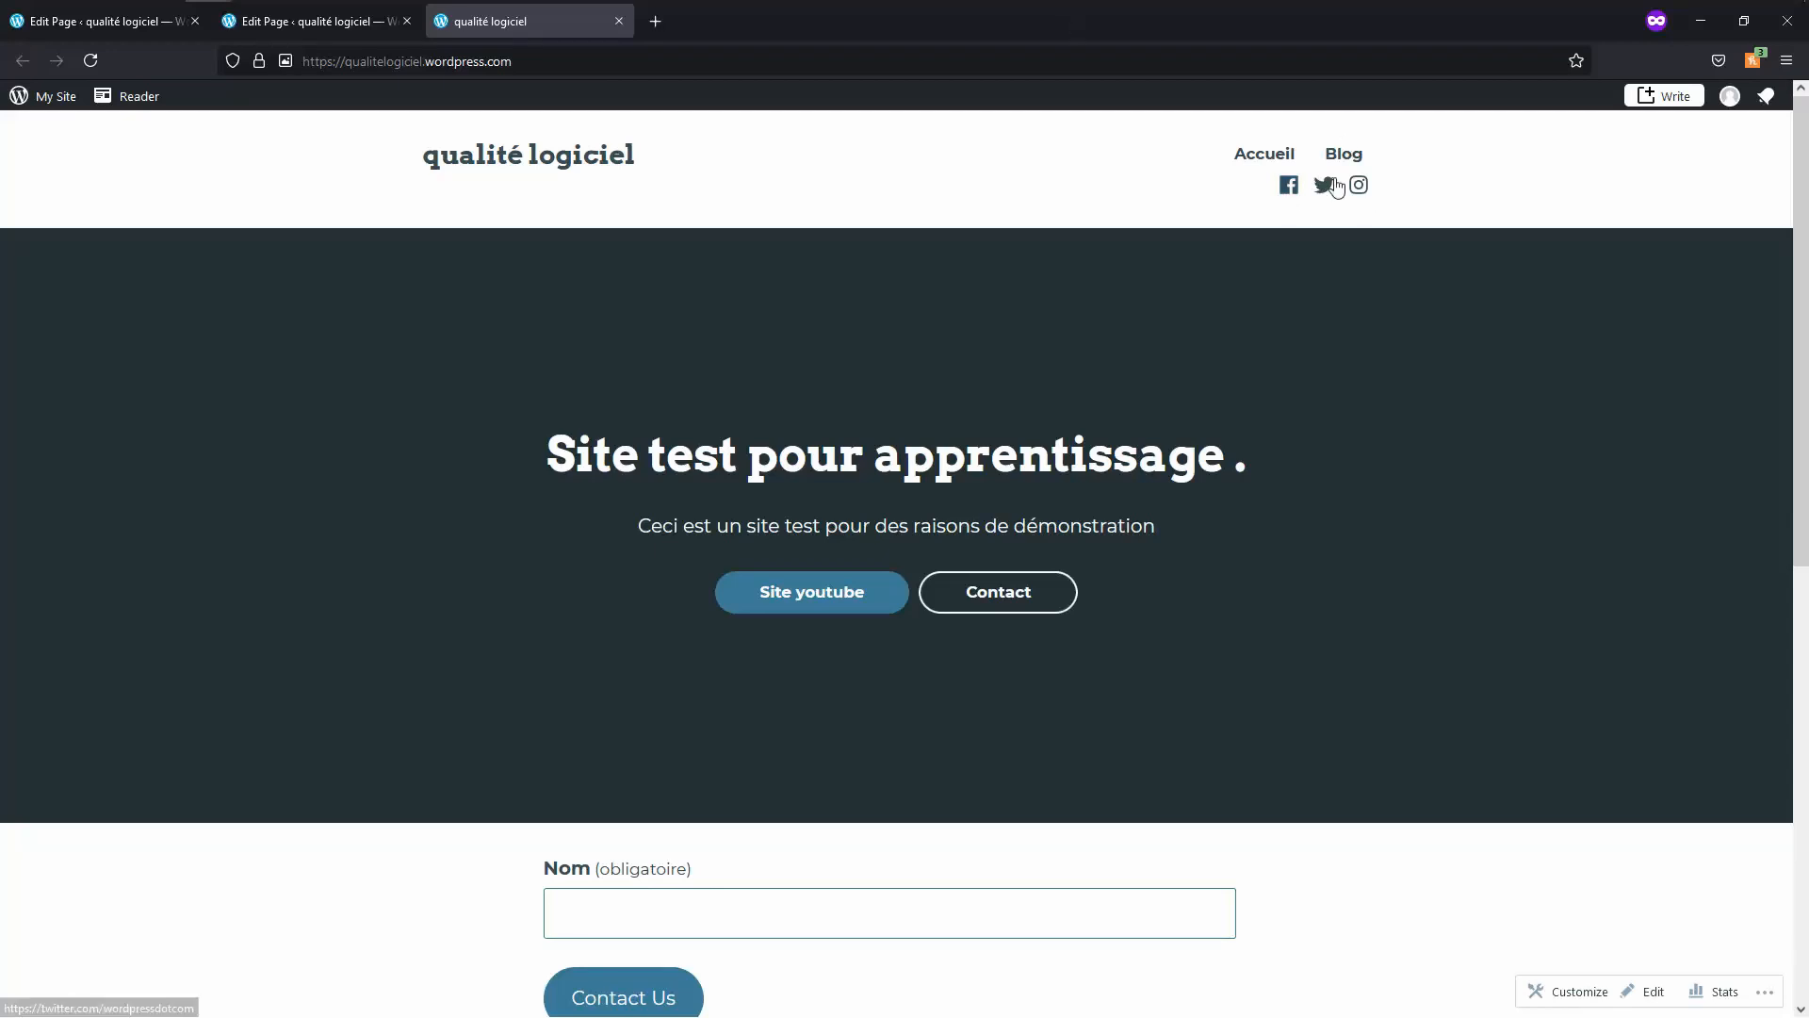
click(1266, 162)
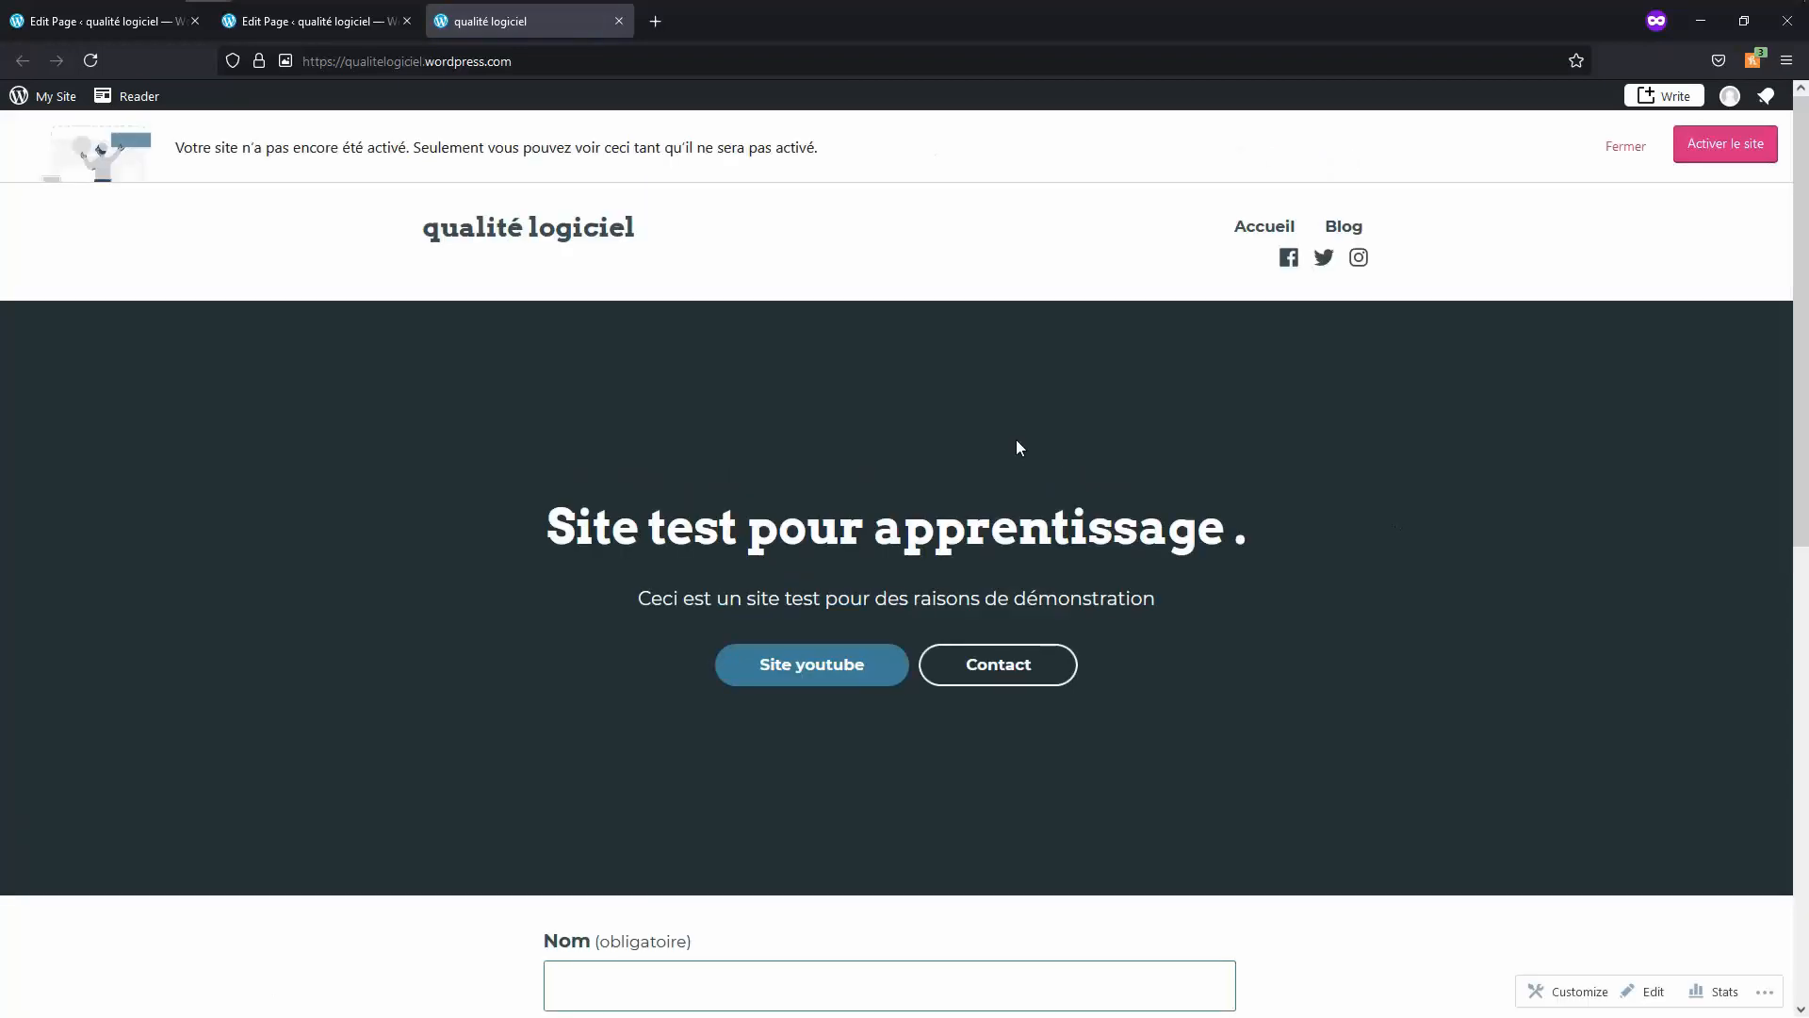
click(1621, 149)
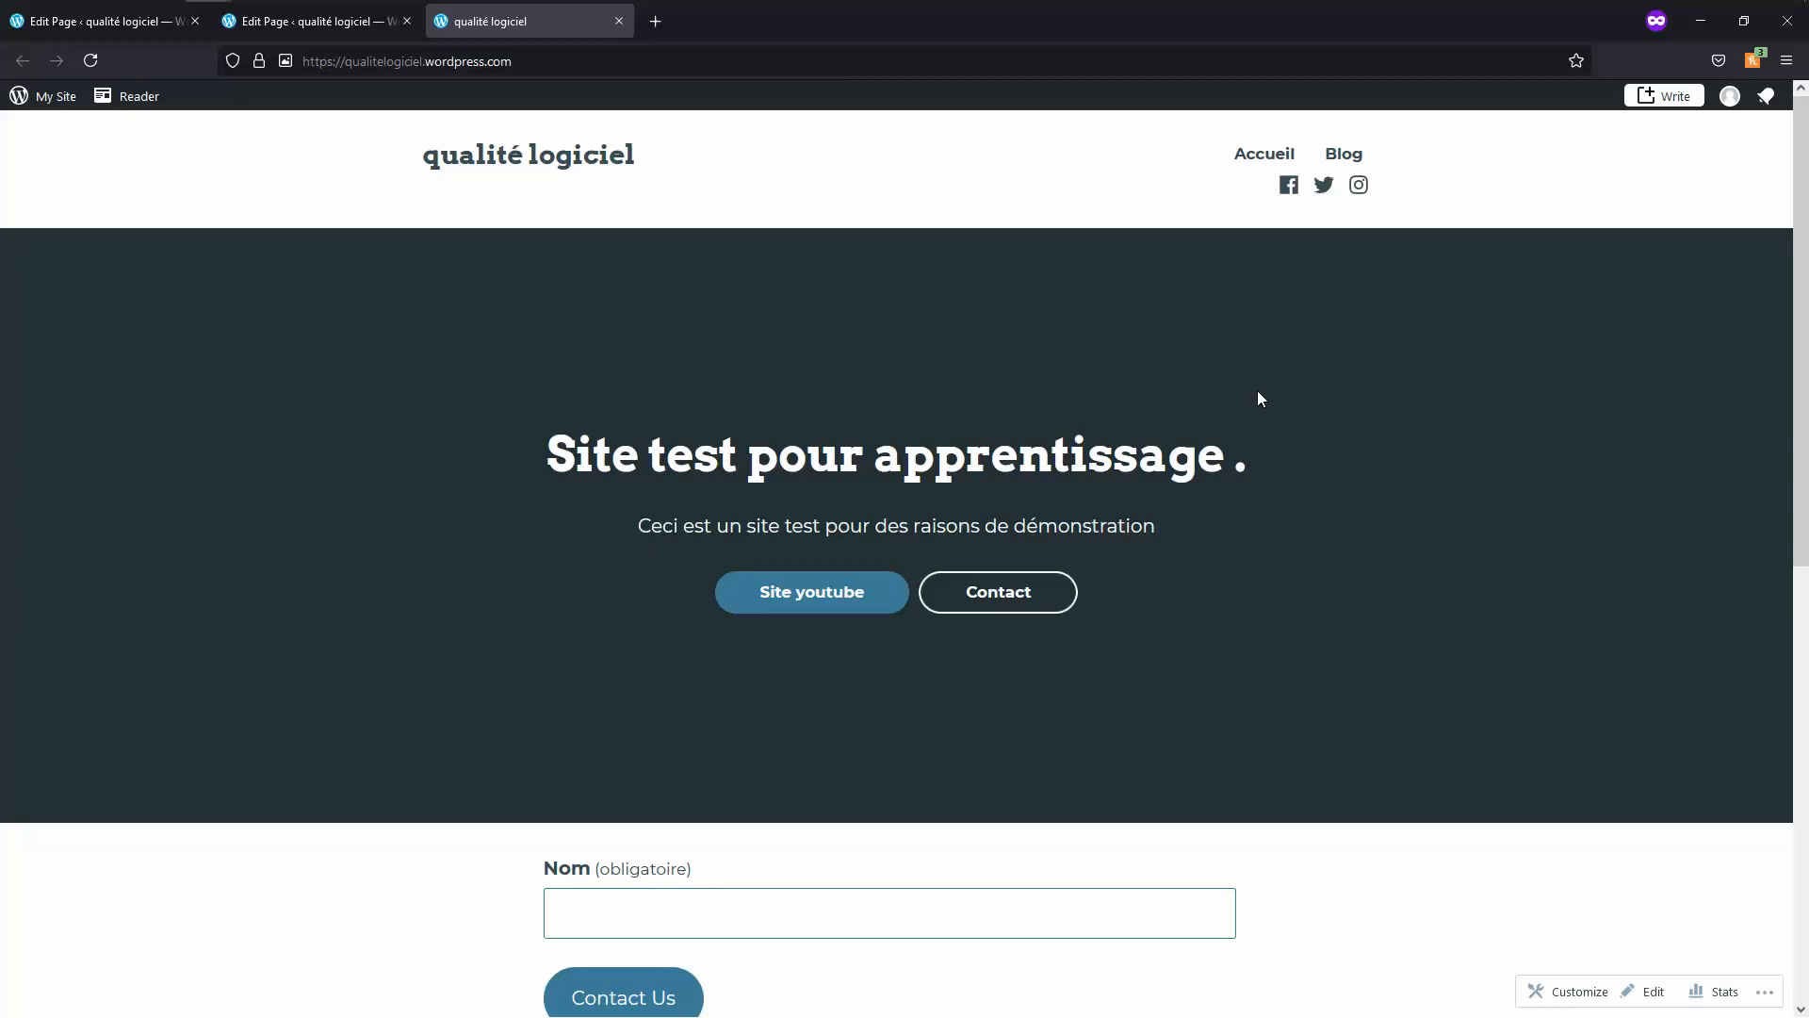
click(1289, 186)
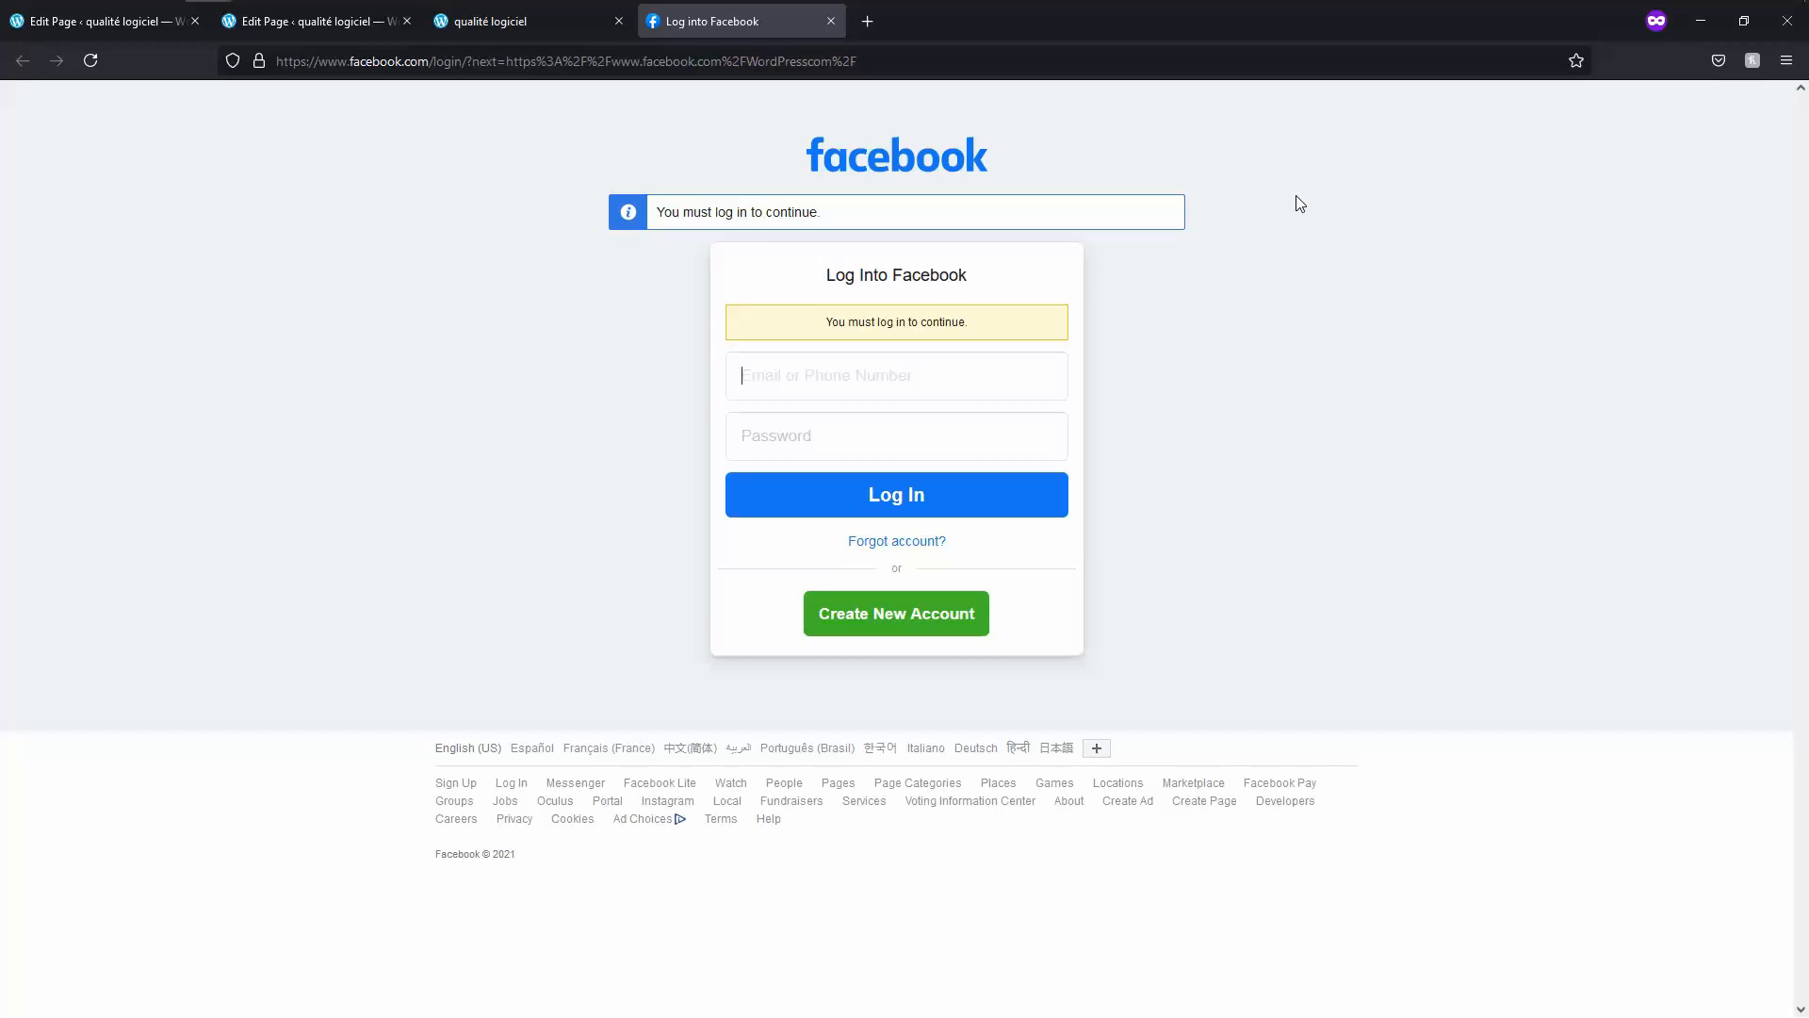
key(ctrl+w)
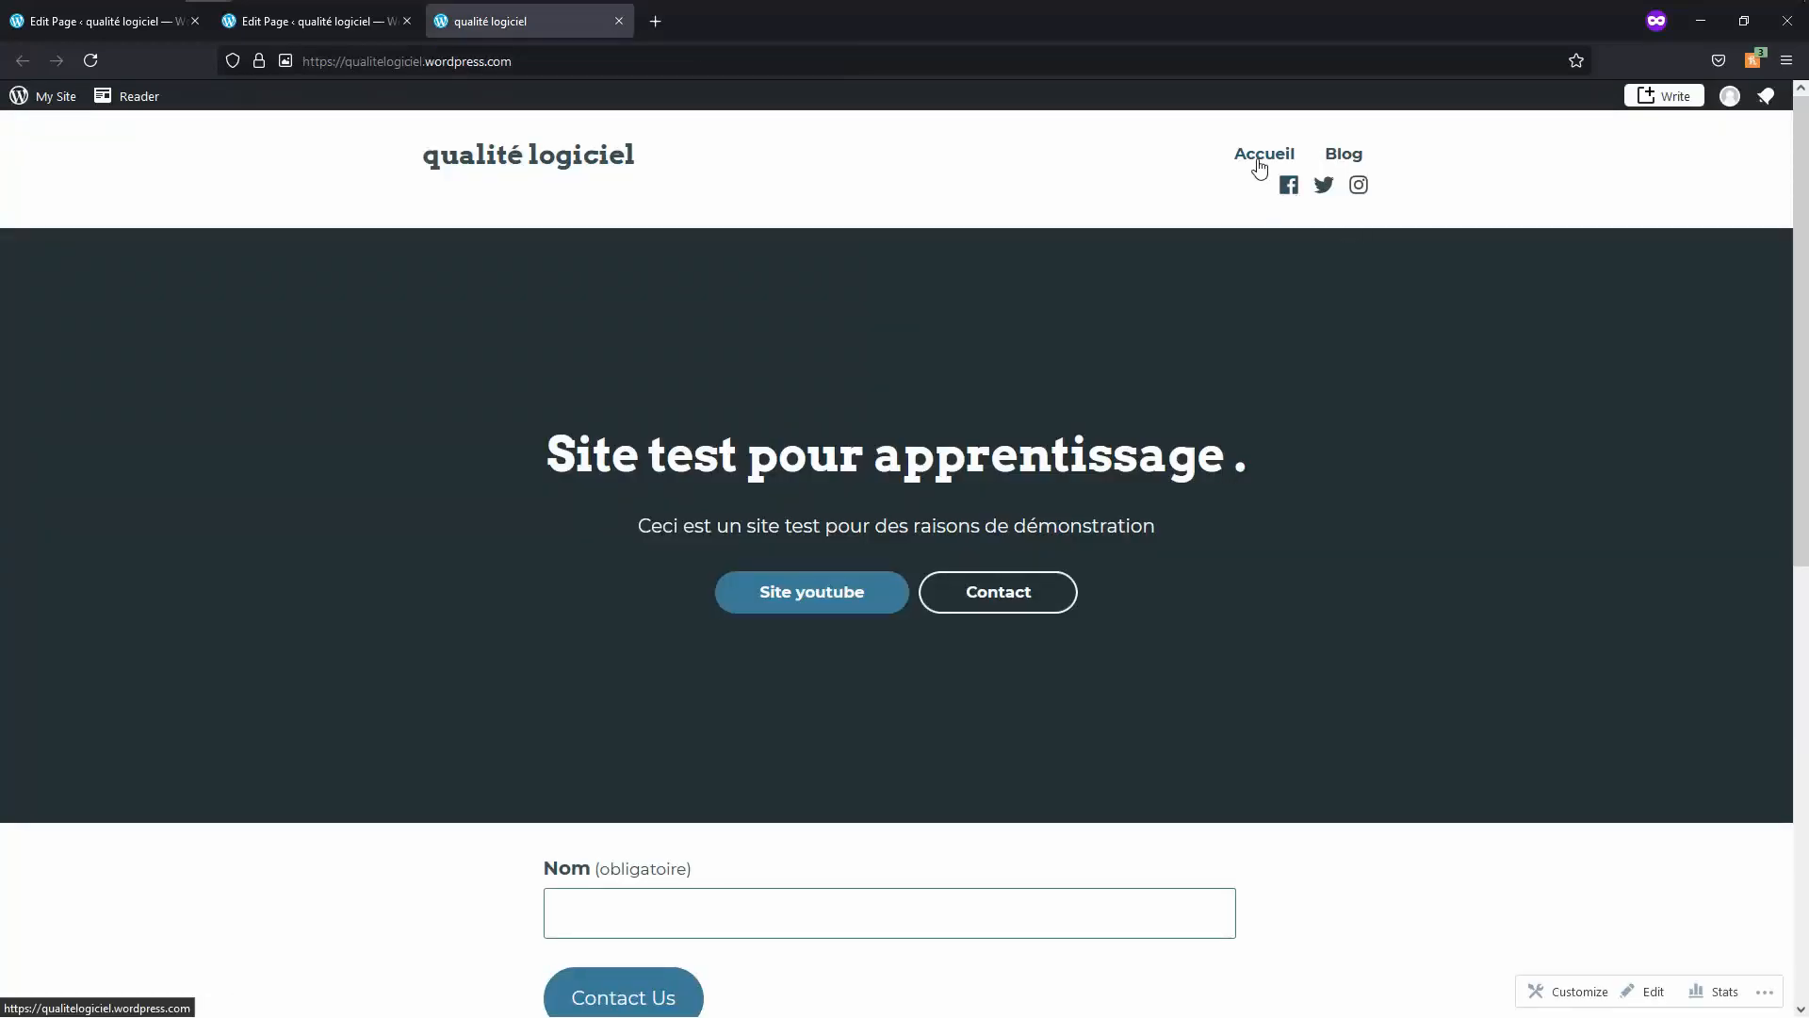
click(1260, 167)
click(1612, 152)
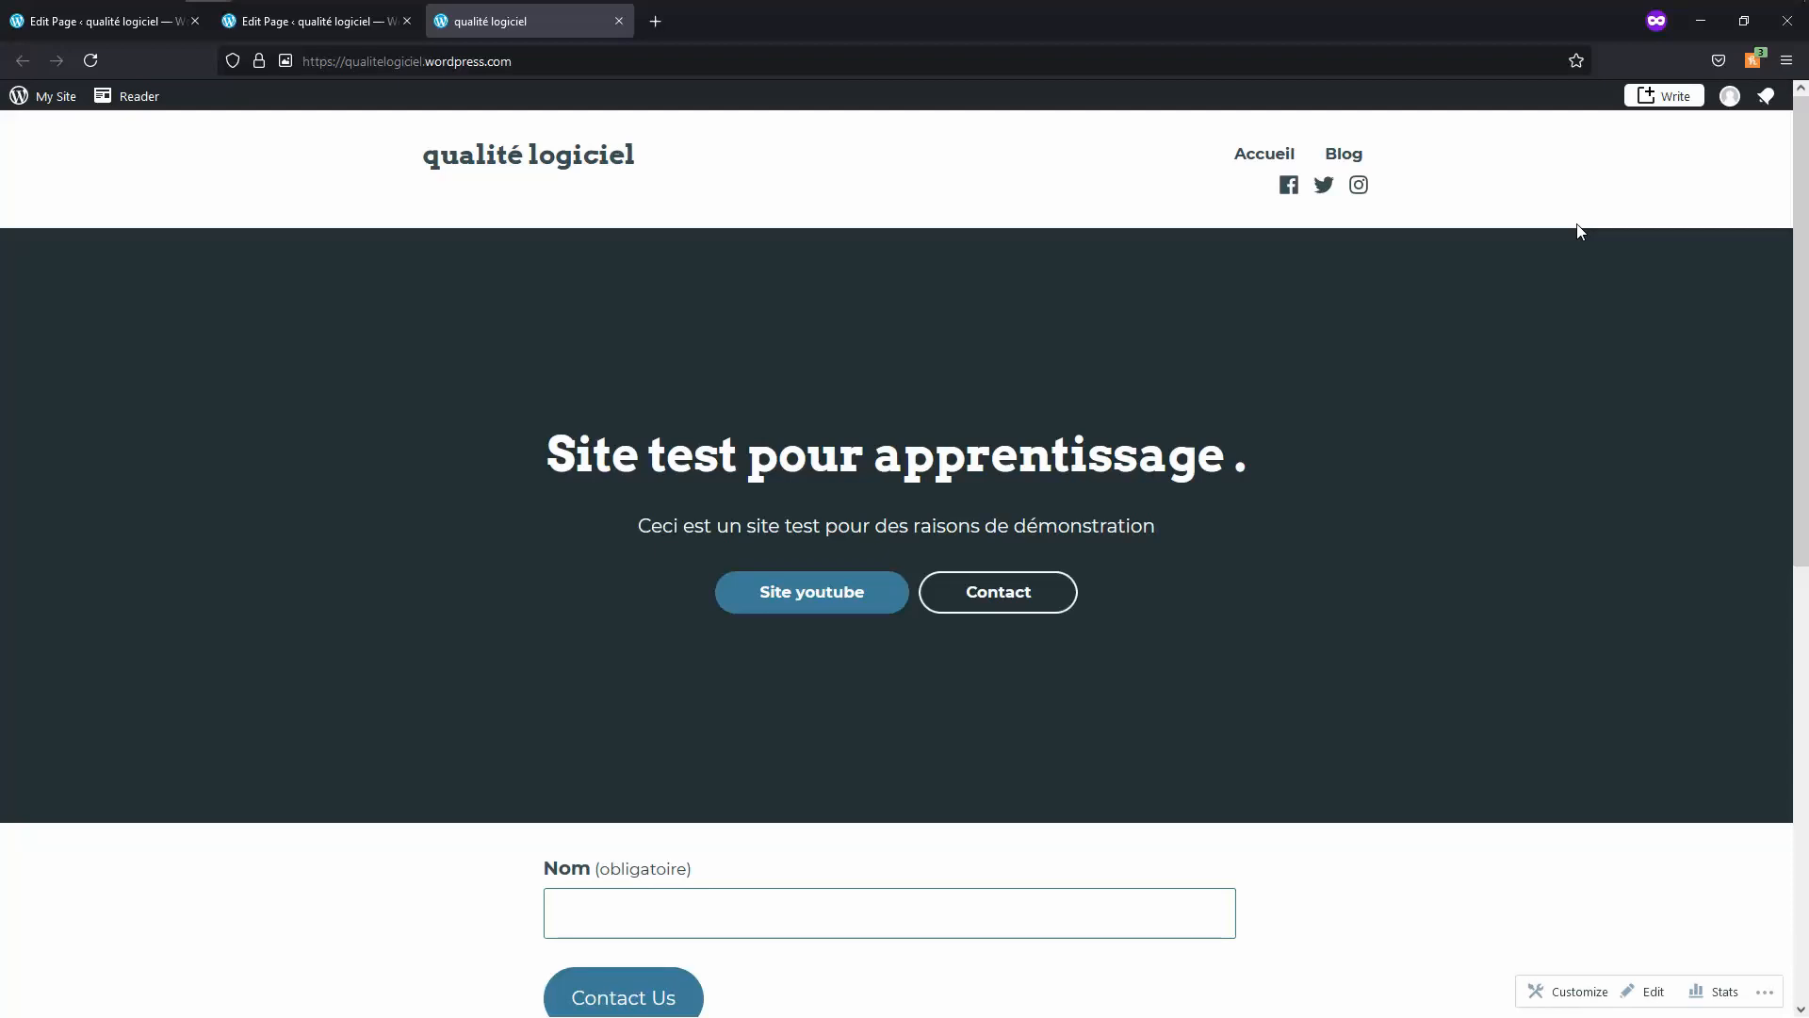
Step: Switch to Jira and start a ticket with the summary "Lors de l'appuie sur le bouton "Acceuil", ce dernier n'ouvre pas une nouvelle page"
key(alt+Tab)
key(alt+Tab)
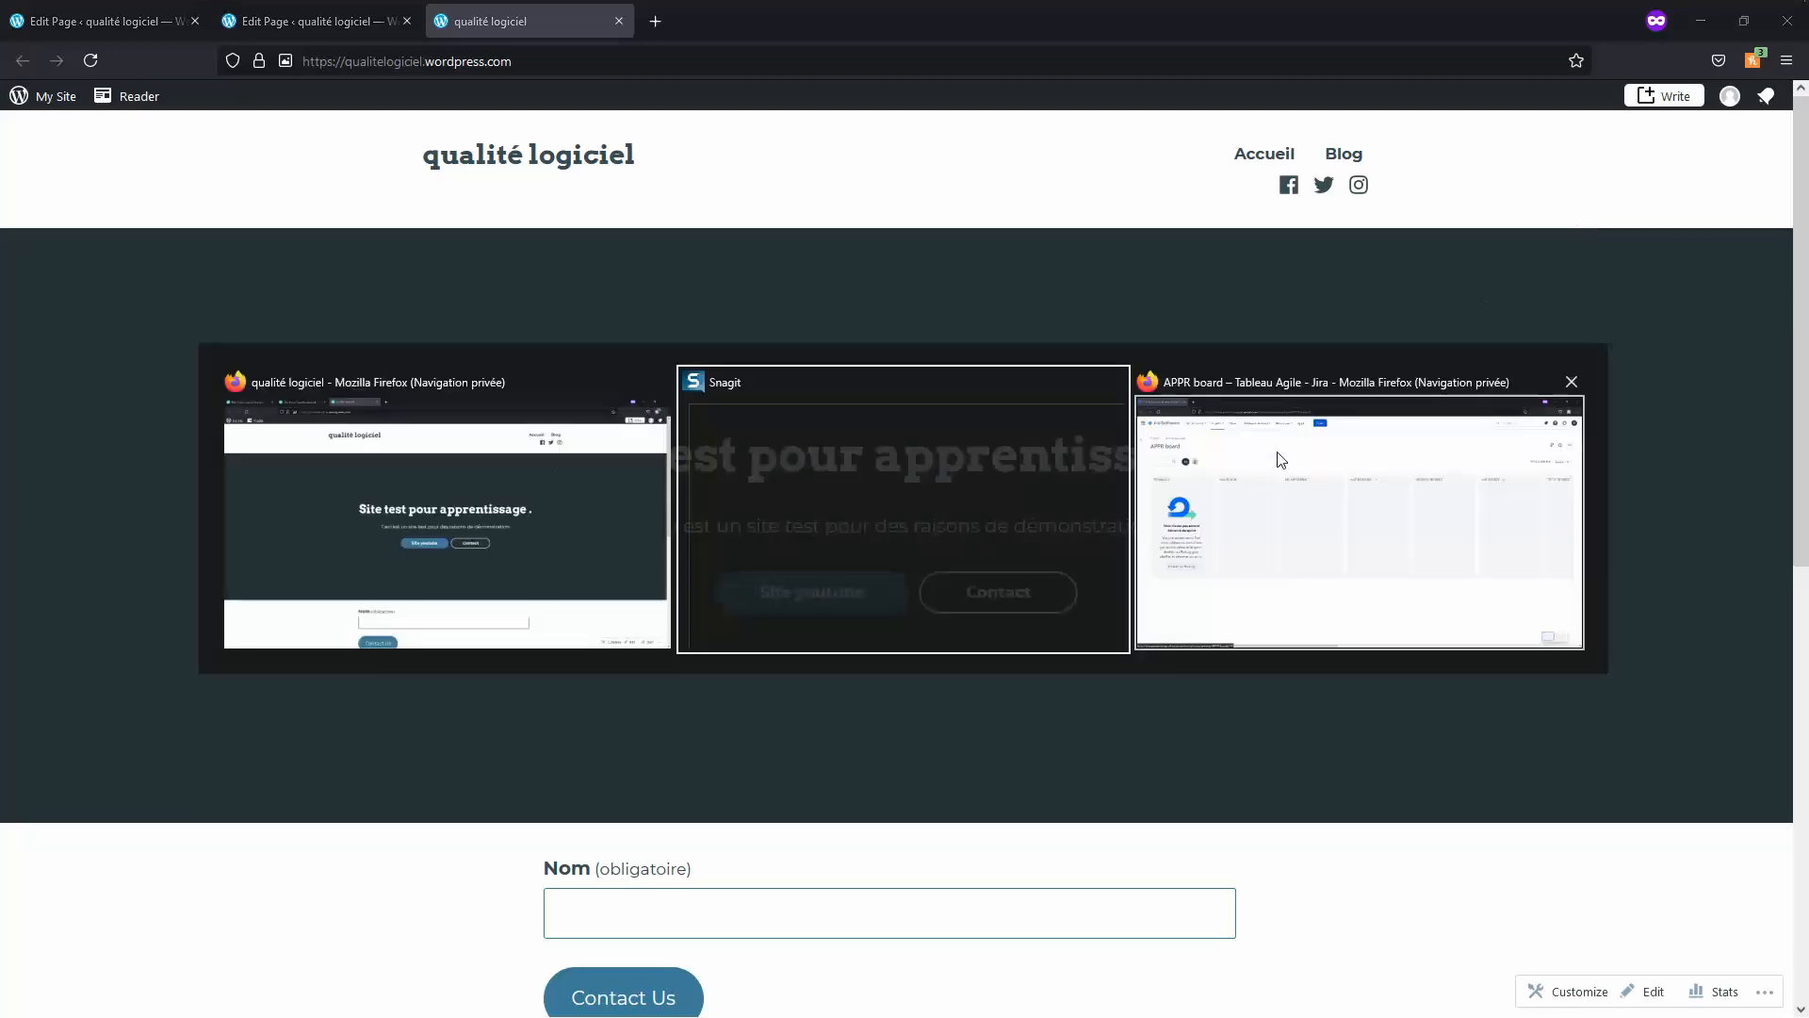
click(744, 110)
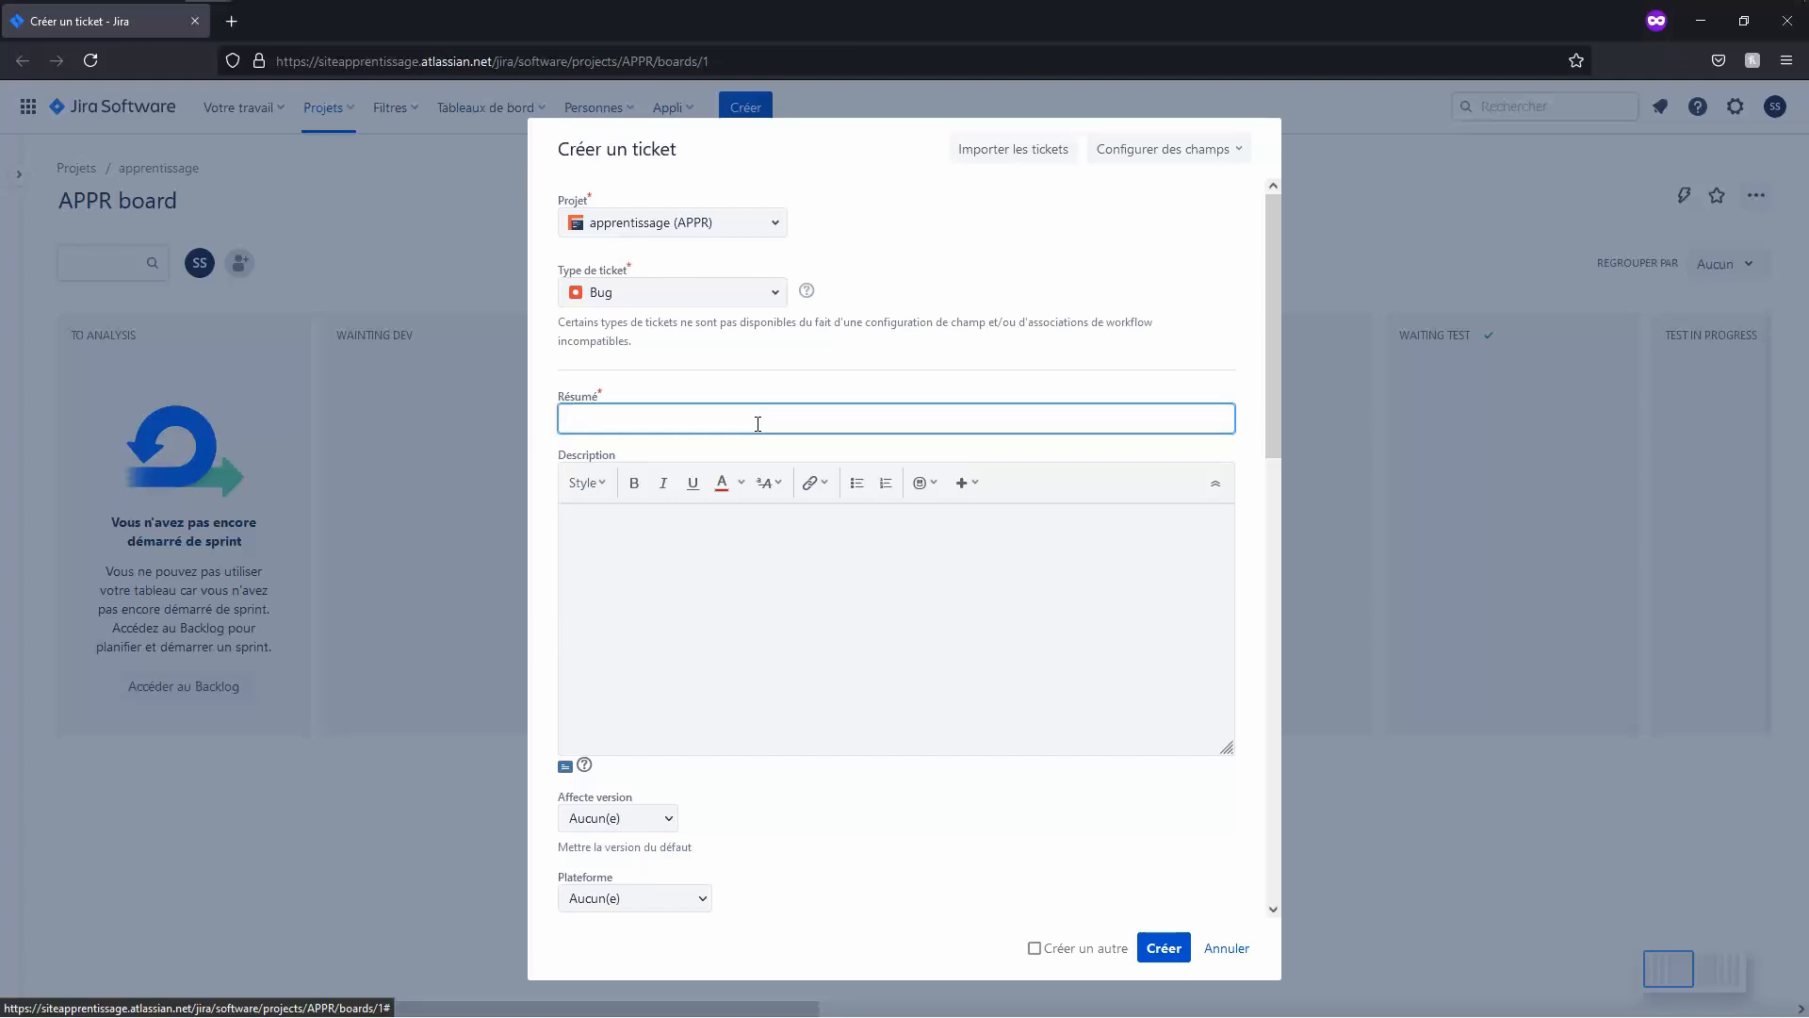
text(Lors de l'appuie sur un)
key(BackSpace)
key(BackSpace)
key(BackSpace)
text(le bouton "Acceuil", ce dernier n'ouvre pas)
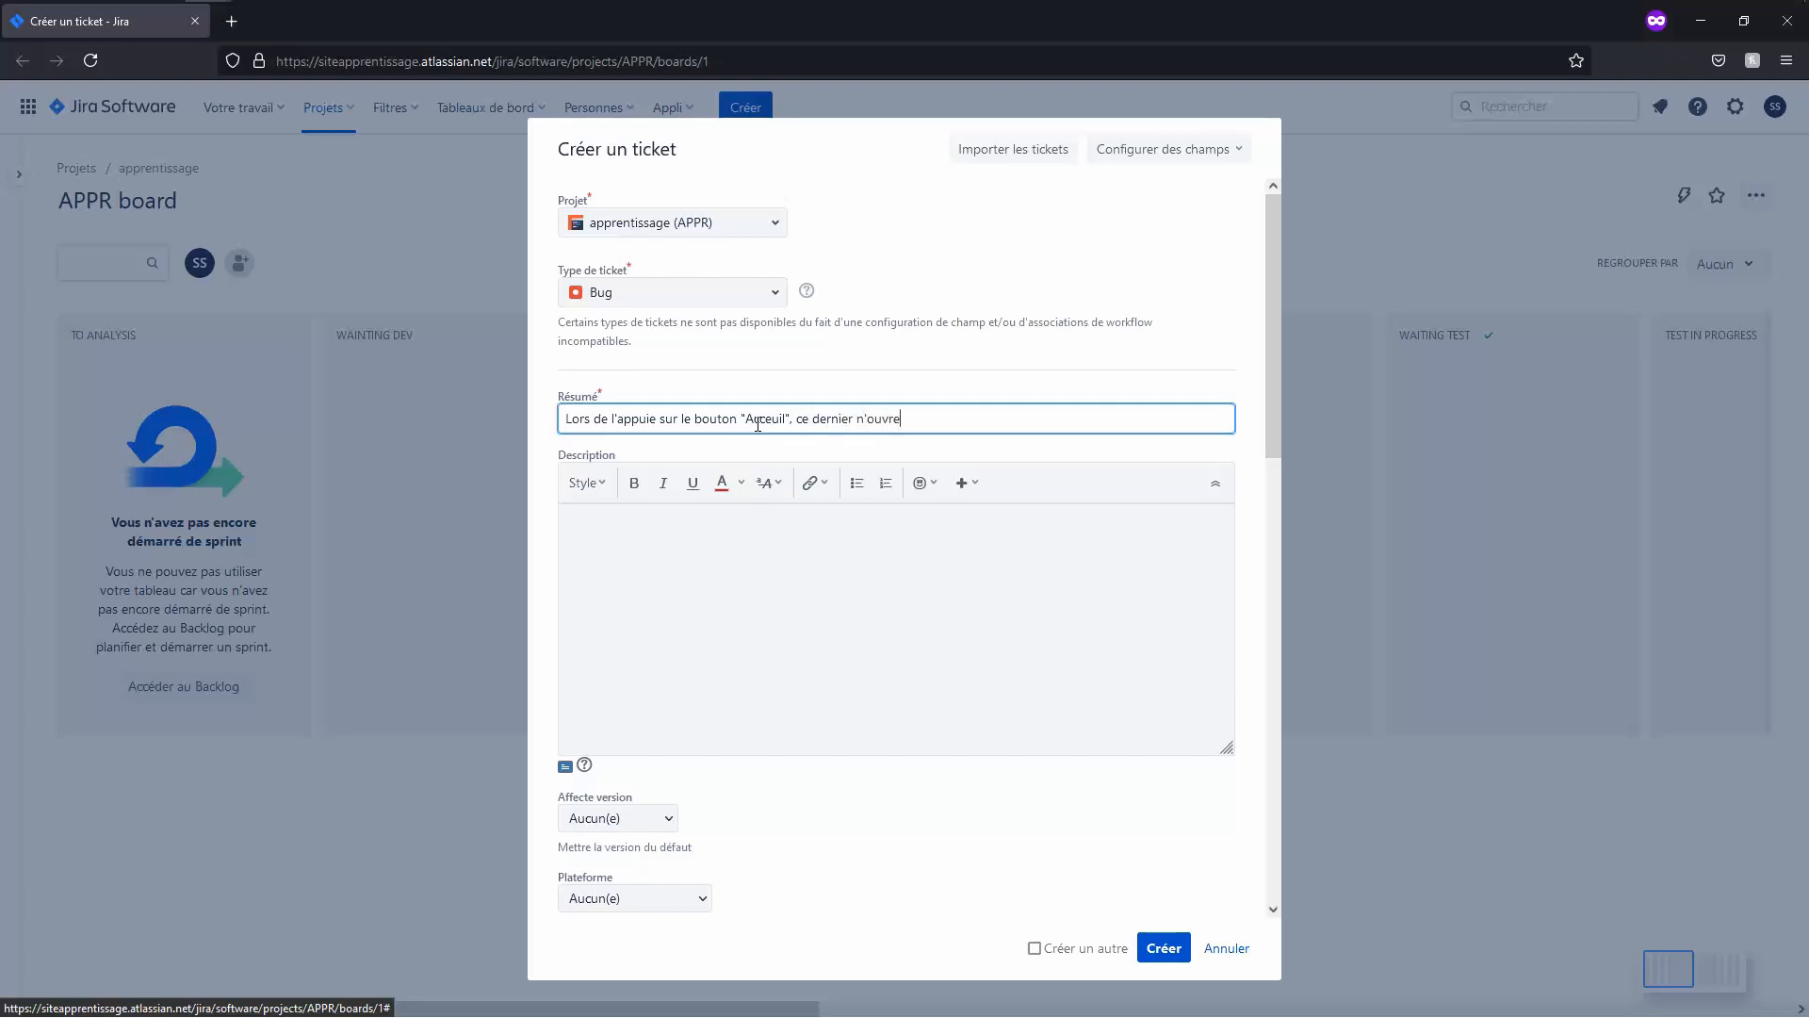
text(e nouvelle page)
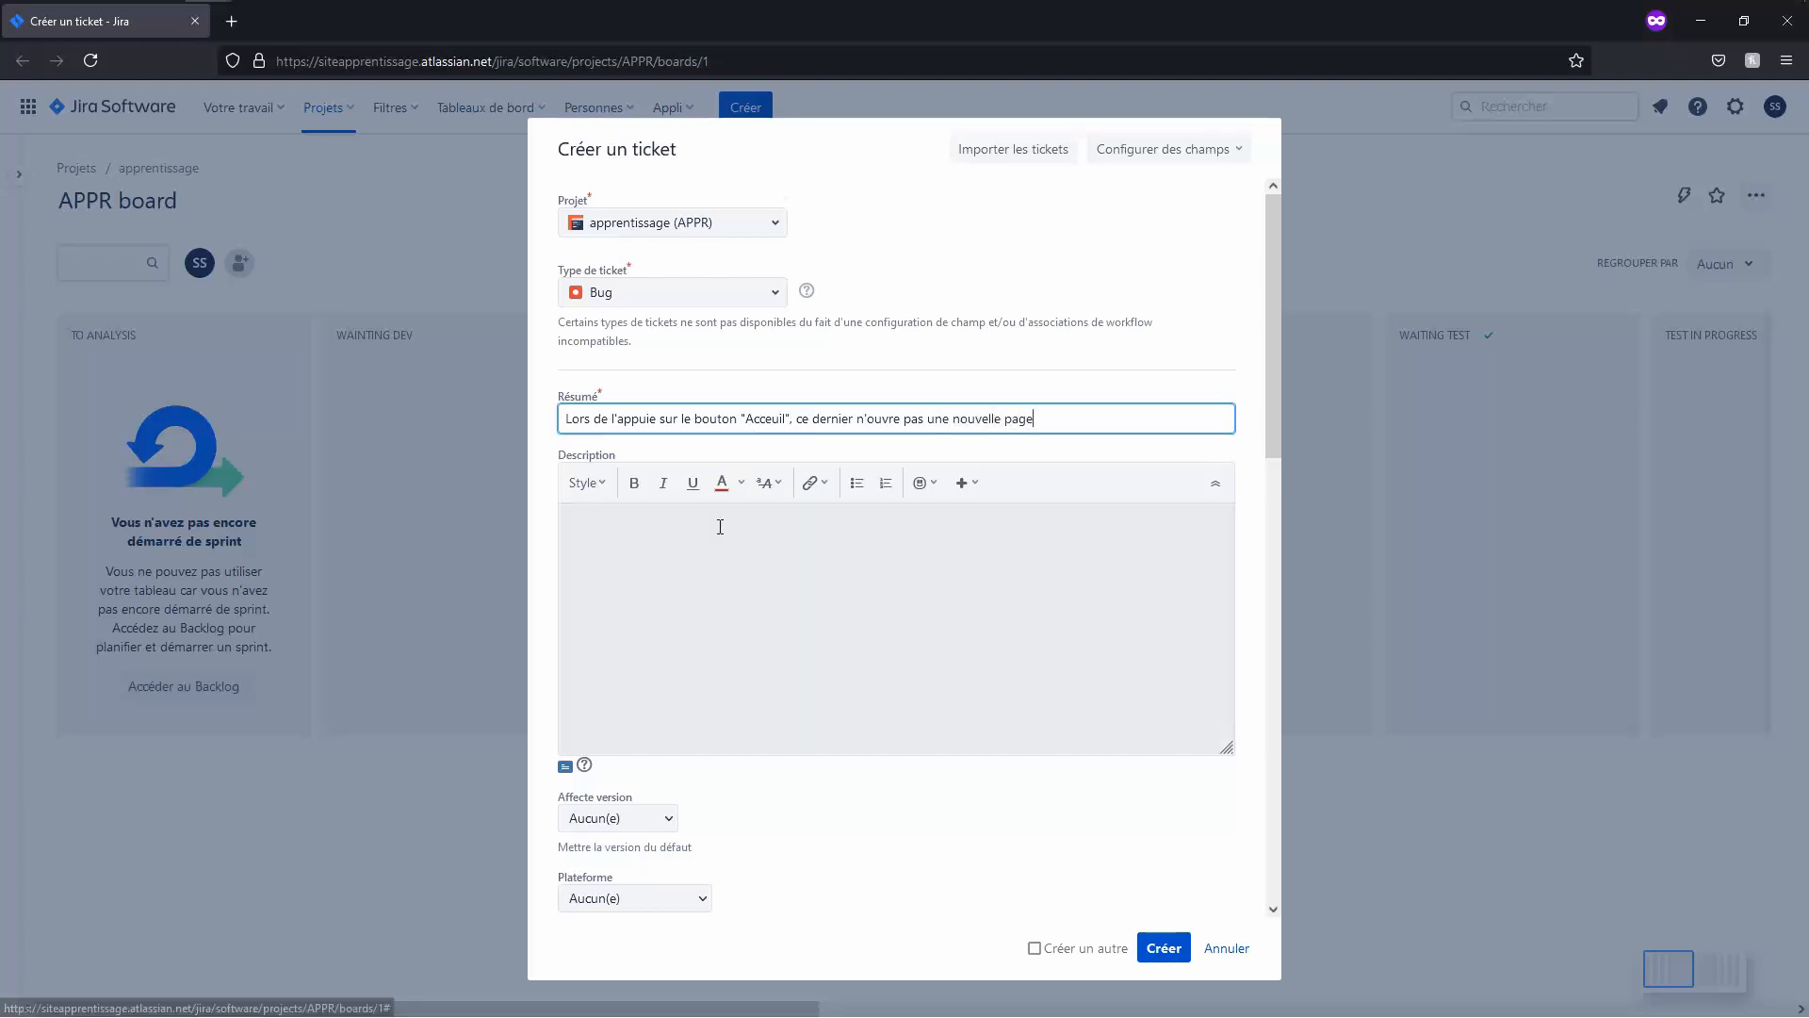
Step: Begin the ticket's description with the heading "Erreur Constatée:"
click(720, 527)
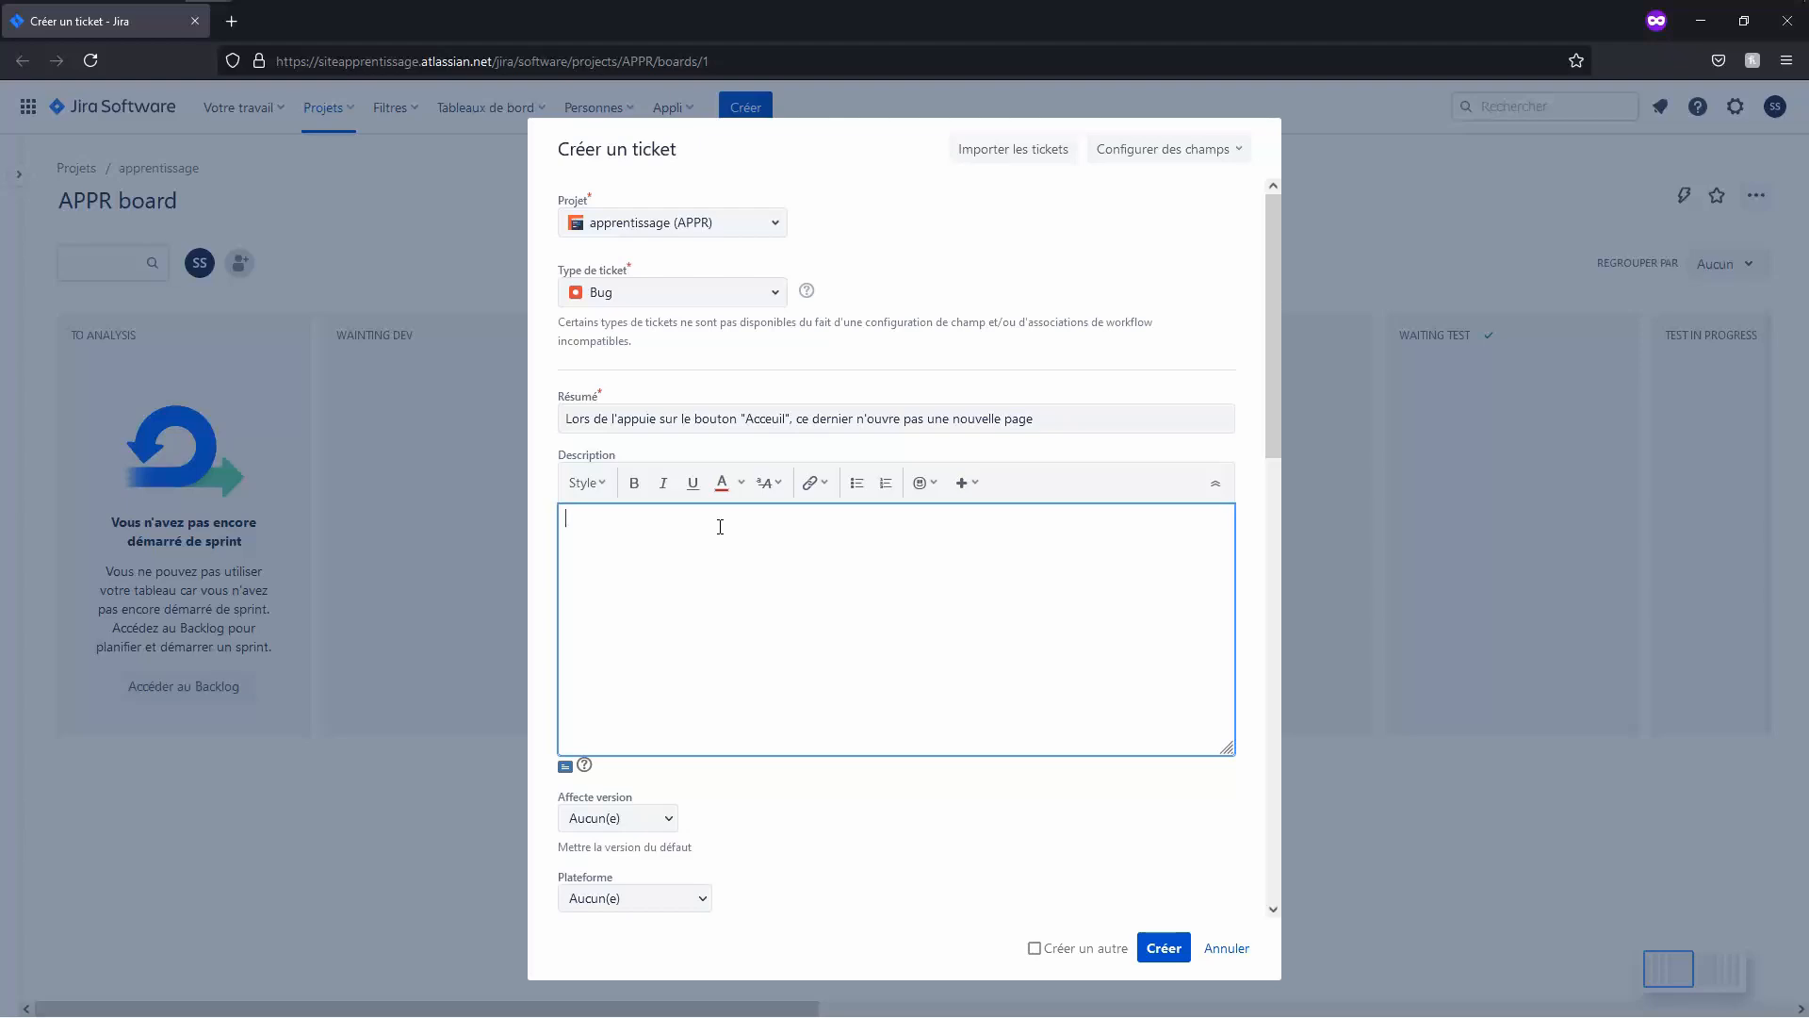
text(Erreur)
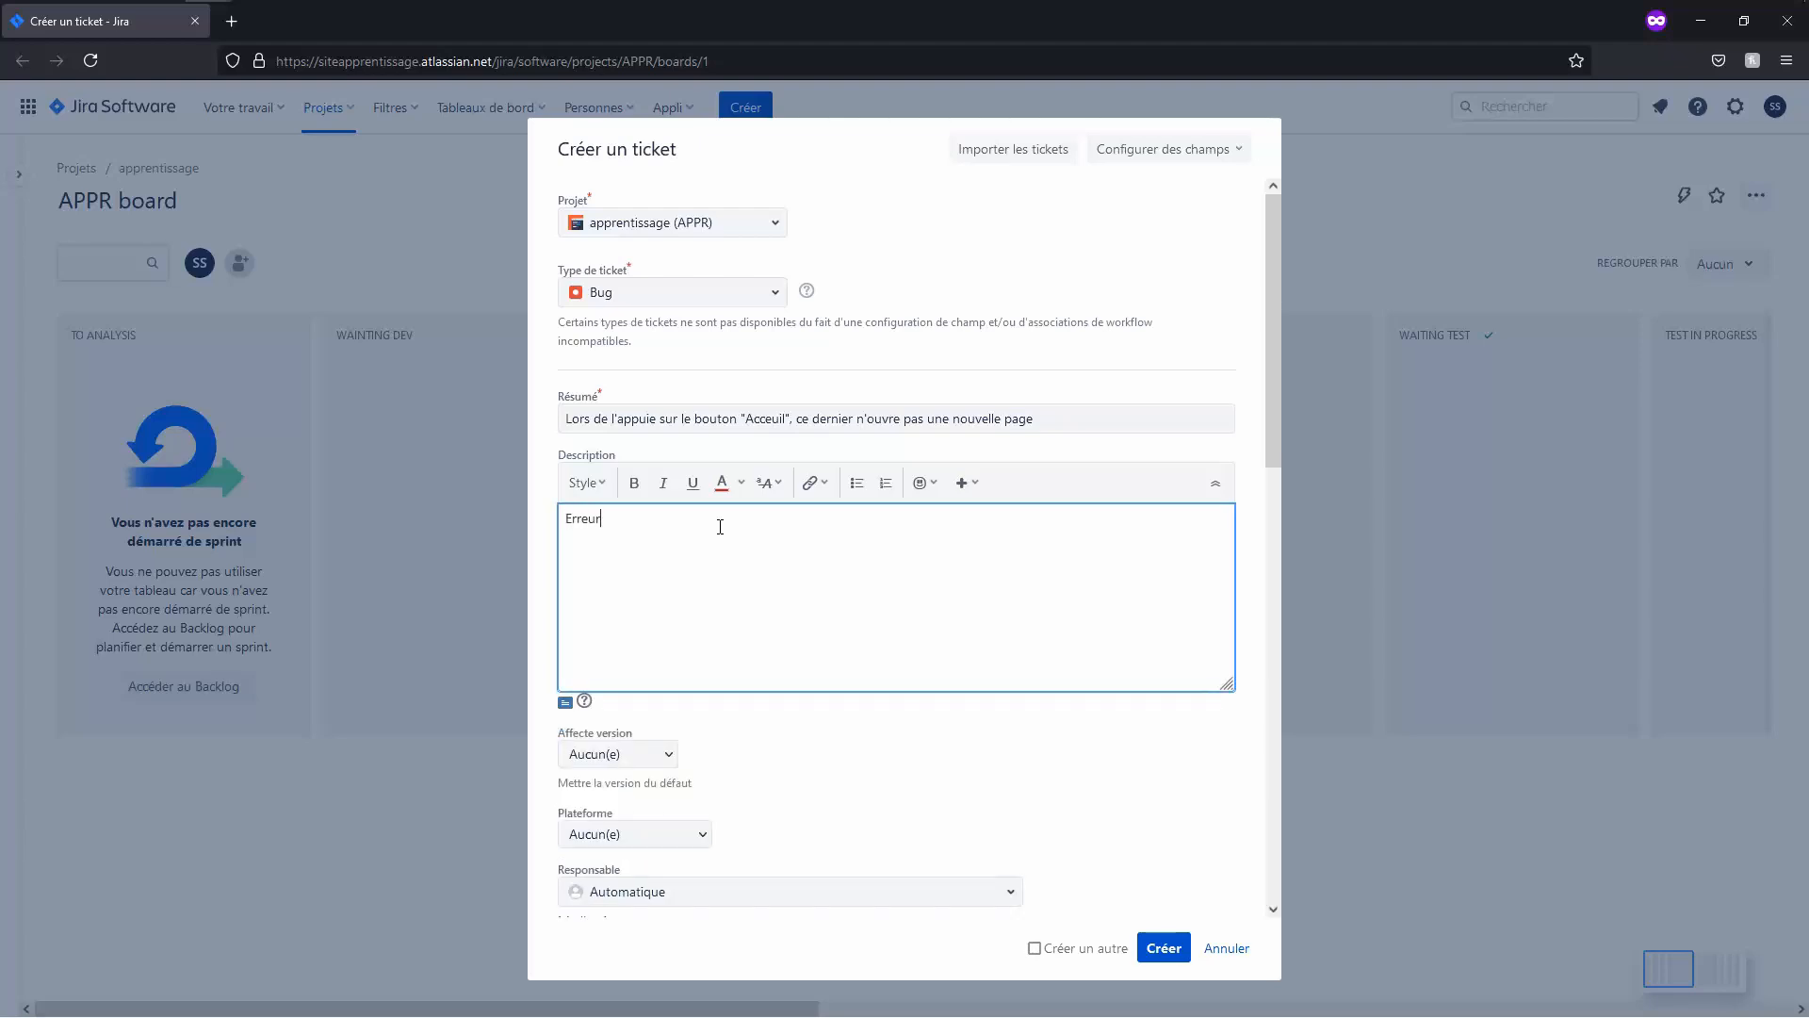
key(Home)
text(c)
key(BackSpace)
text(Constater)
key(BackSpace)
key(BackSpace)
text(ée)
key(Return)
Step: Add "La non ouverture d'une nouvelle fenêtre lors de l'appuie sur le bouton "Acceuil"" directly below the heading, correcting the spelling of "fenêtre"
text(La non ouverture d'une nouvelle fenetre lors de l)
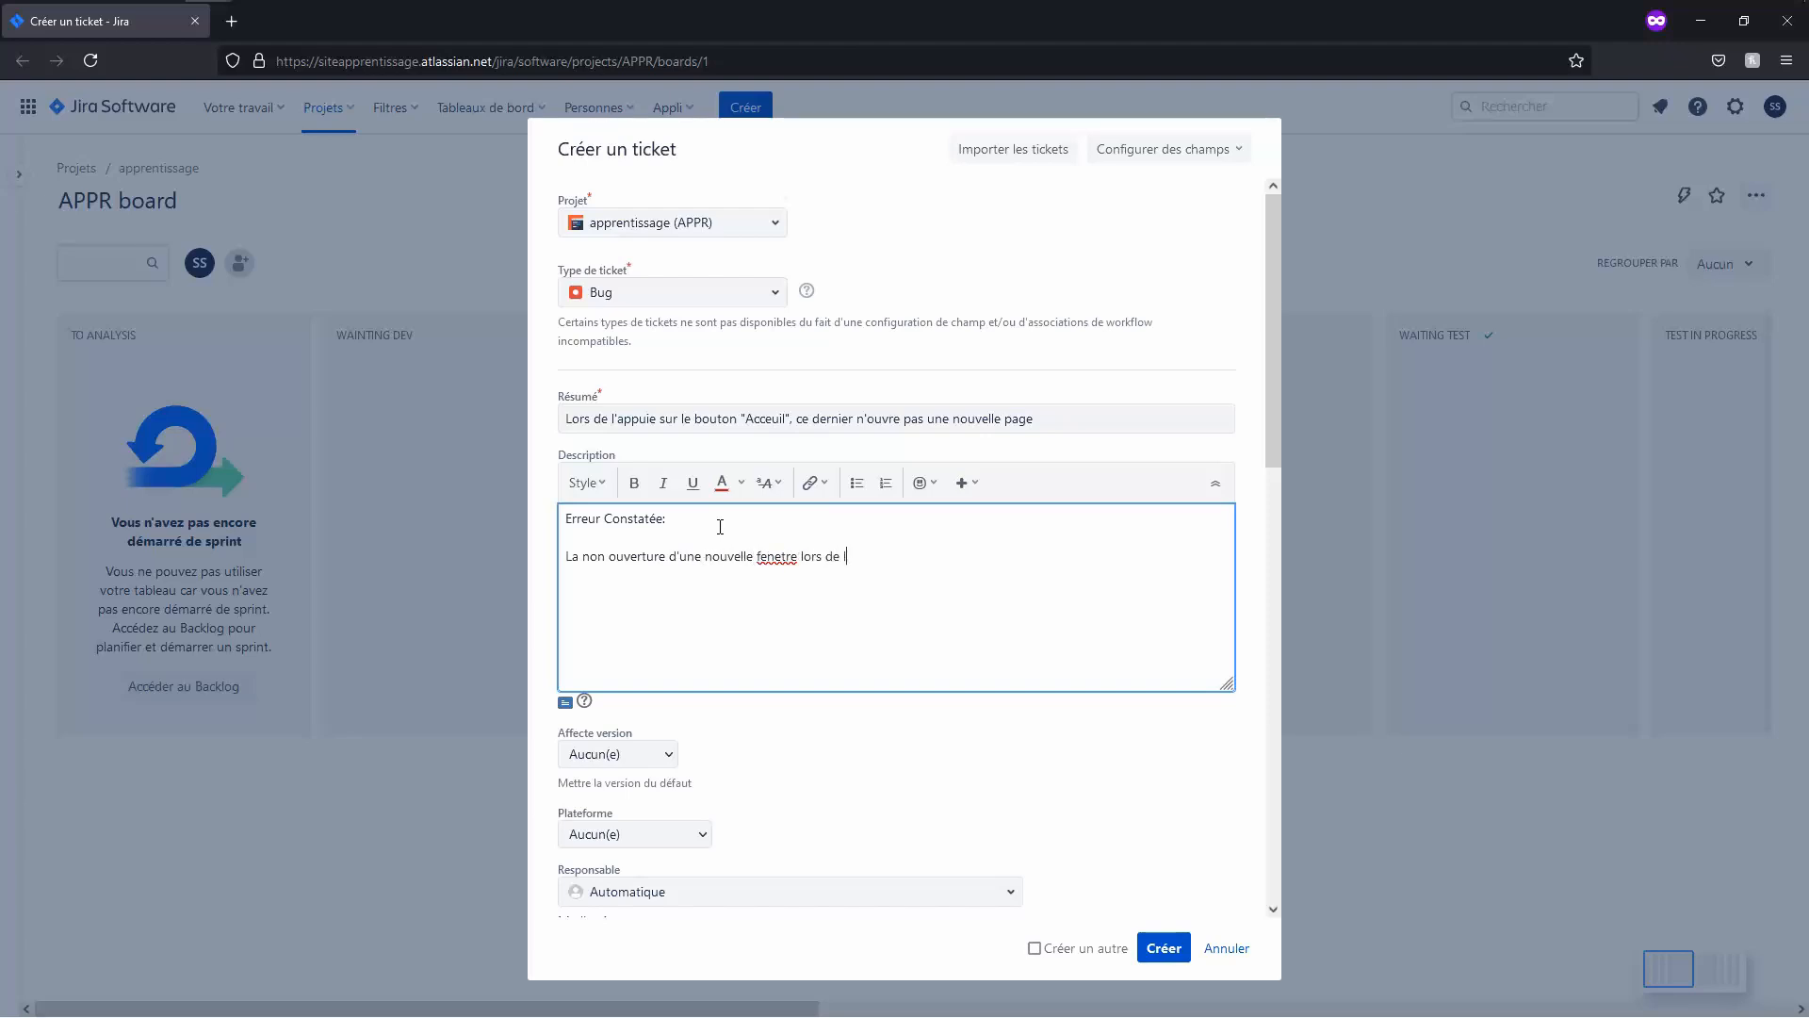
text('appuie sur le bouton Acceuil")
key(Left)
key(ctrl+Left)
text(")
key(Menu)
key(Down)
key(Return)
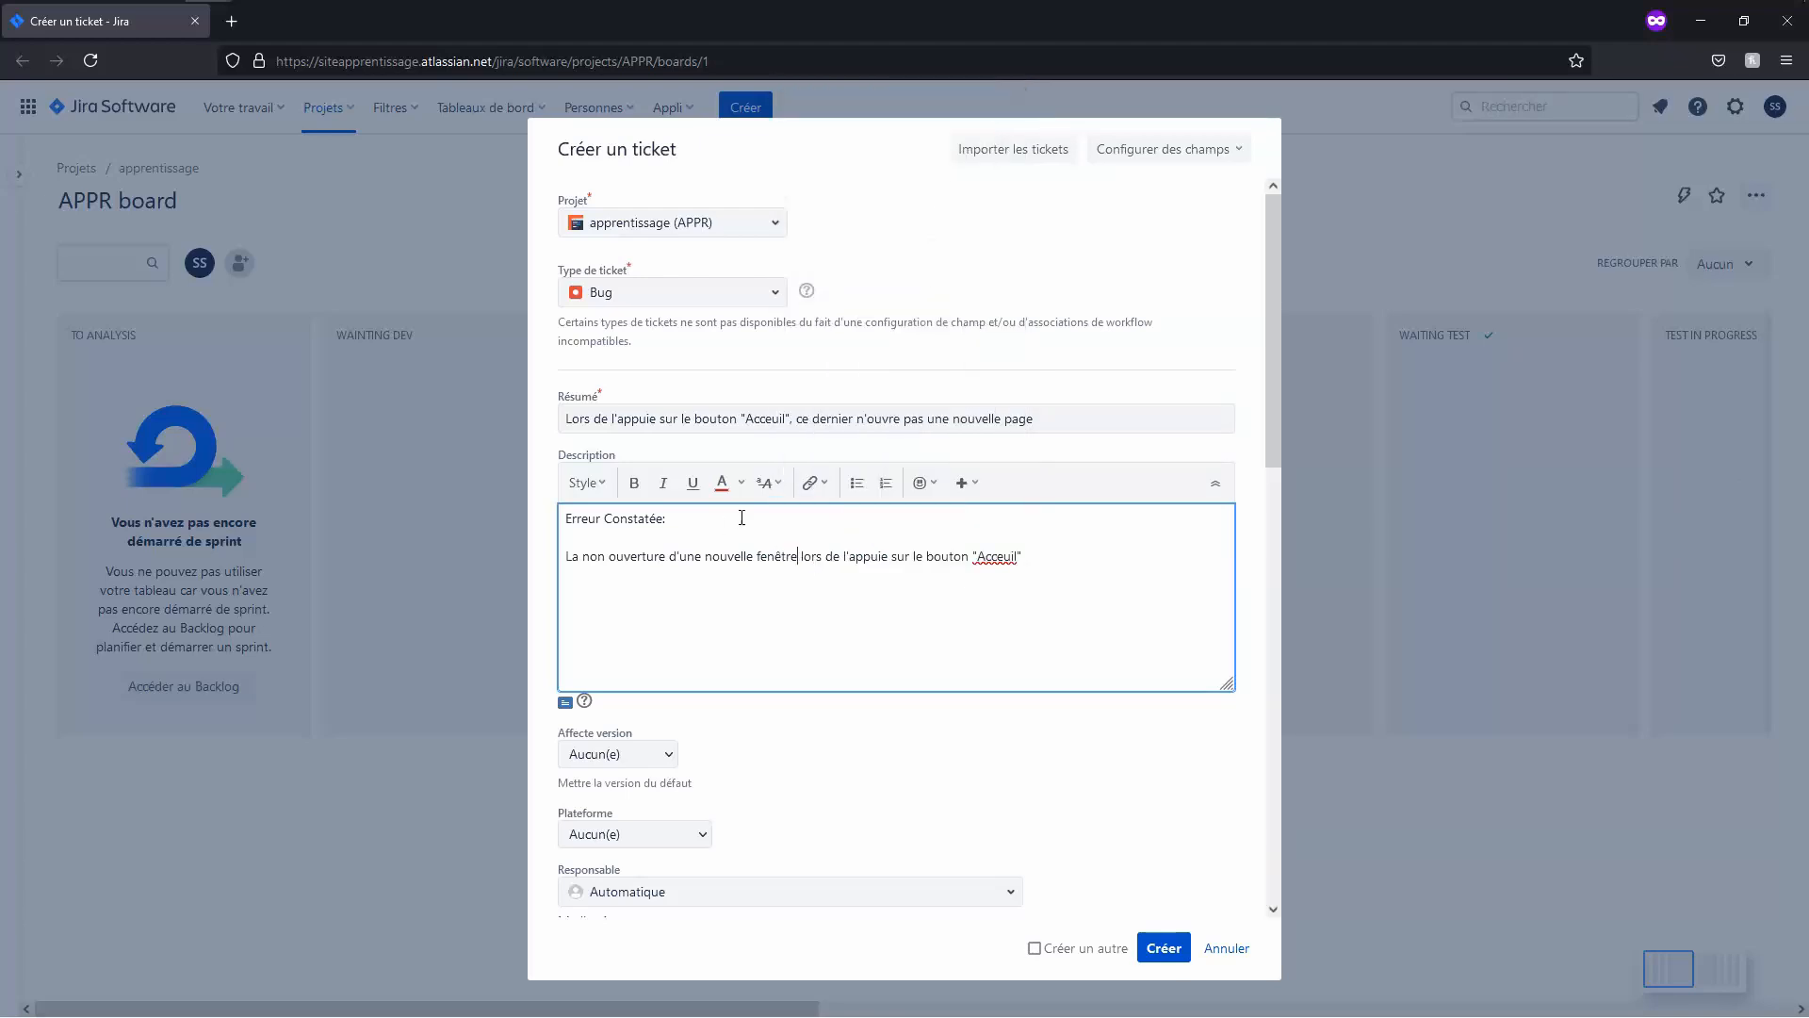
key(BackSpace)
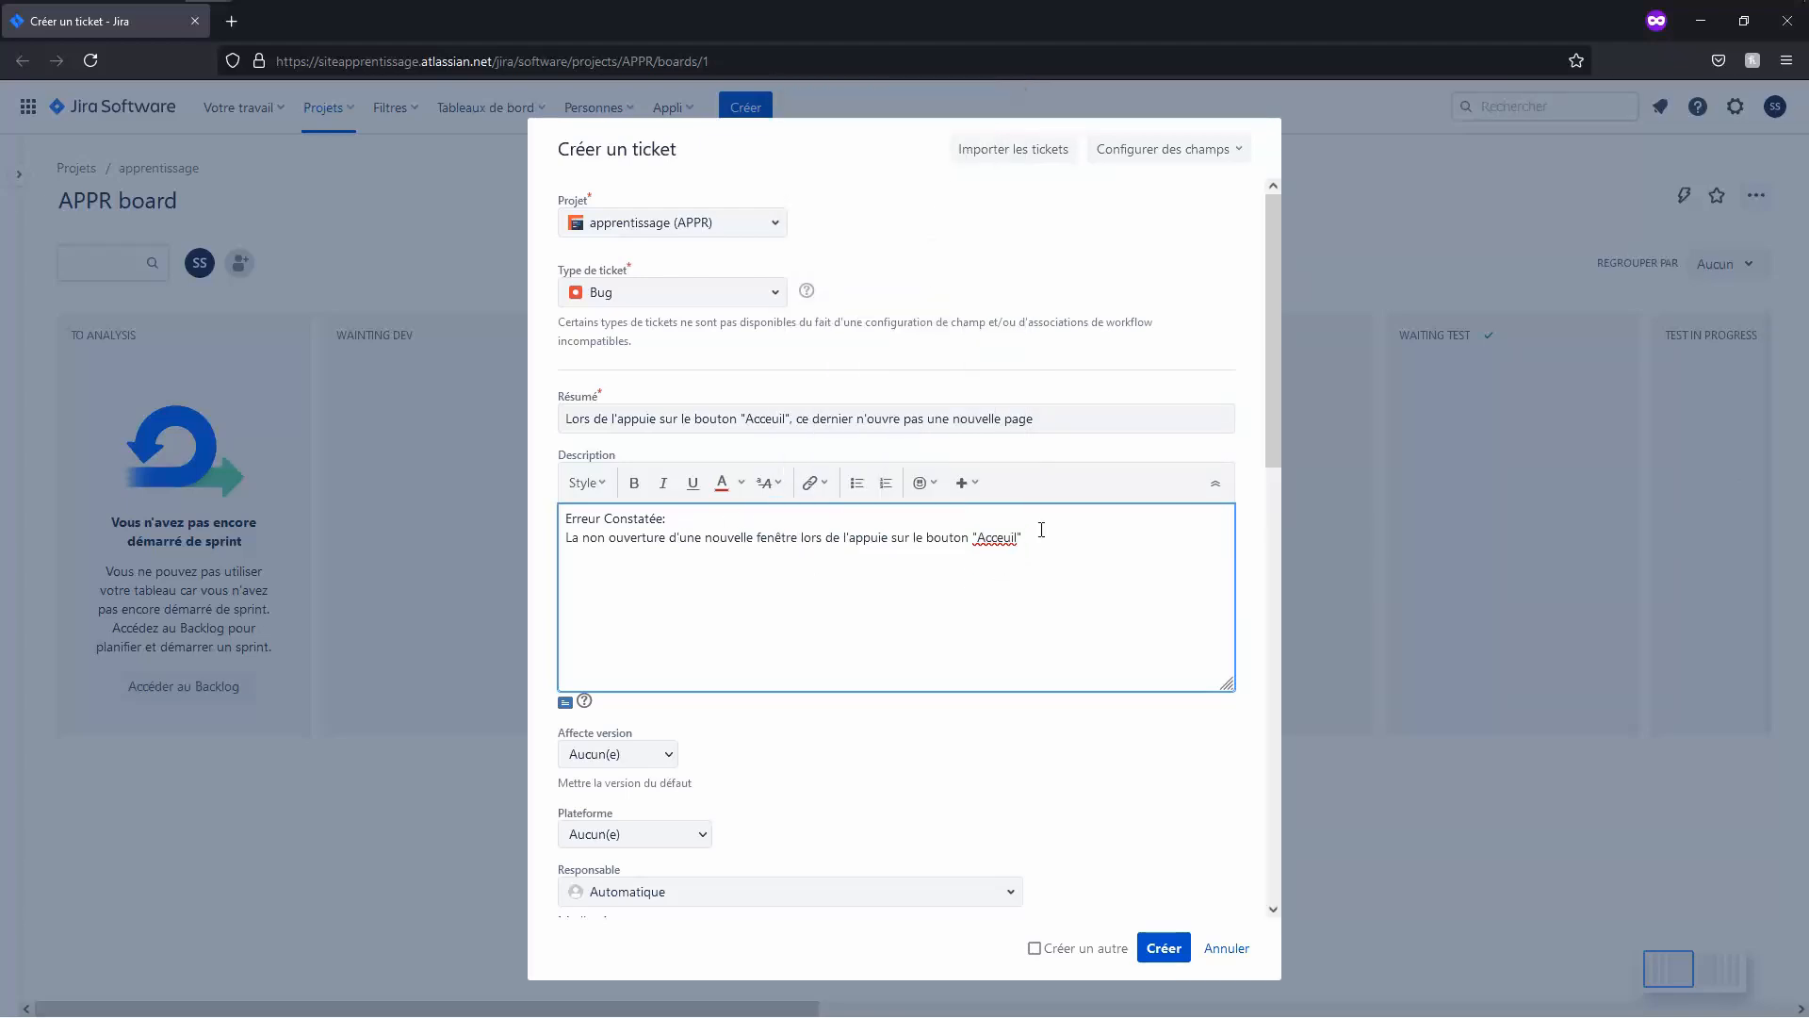
Step: Add an "Information supplémentaire :" section reading "Le bouton nous envoie vers la bonne page, toutefois il rafraichie la page"
key(Return)
text(Information supplémentaire :)
key(Return)
text(LE bouton)
key(BackSpace)
key(BackSpace)
key(BackSpace)
key(BackSpace)
key(BackSpace)
key(BackSpace)
key(BackSpace)
key(BackSpace)
key(BackSpace)
text(Le bouton nous envo)
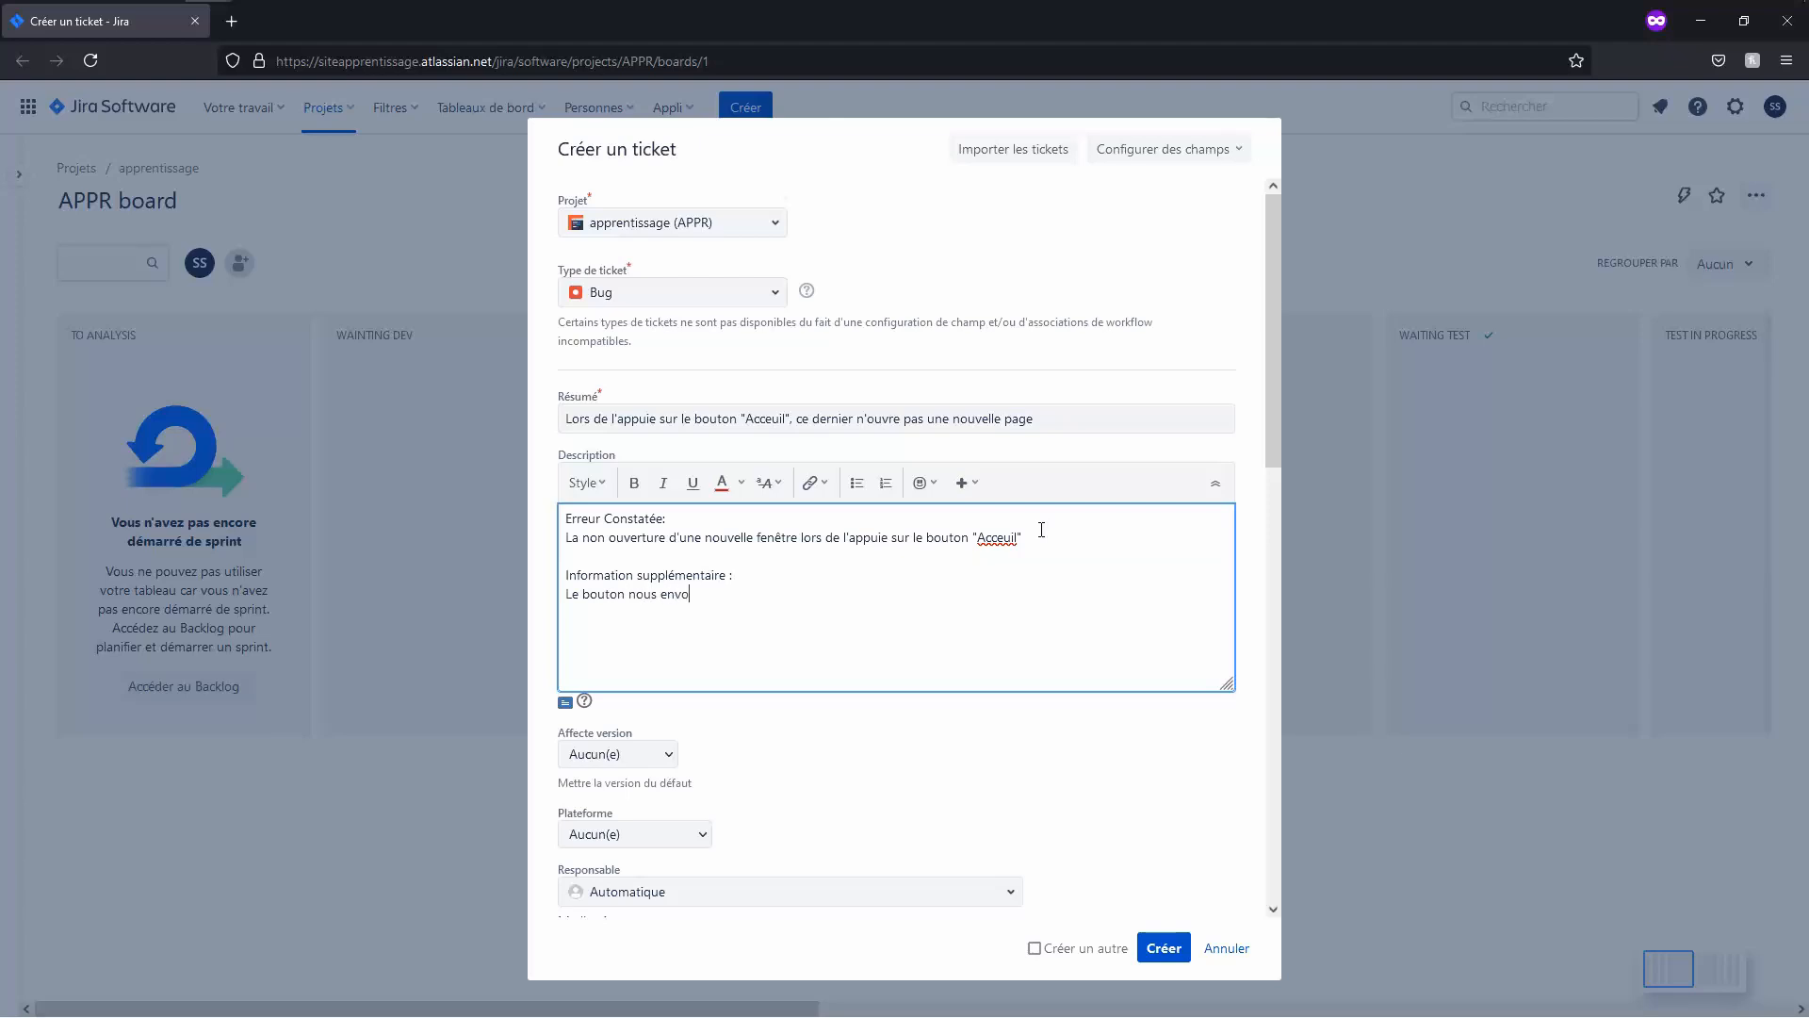
text(ie vers la bonne page, toutefois il rafraichie la page )
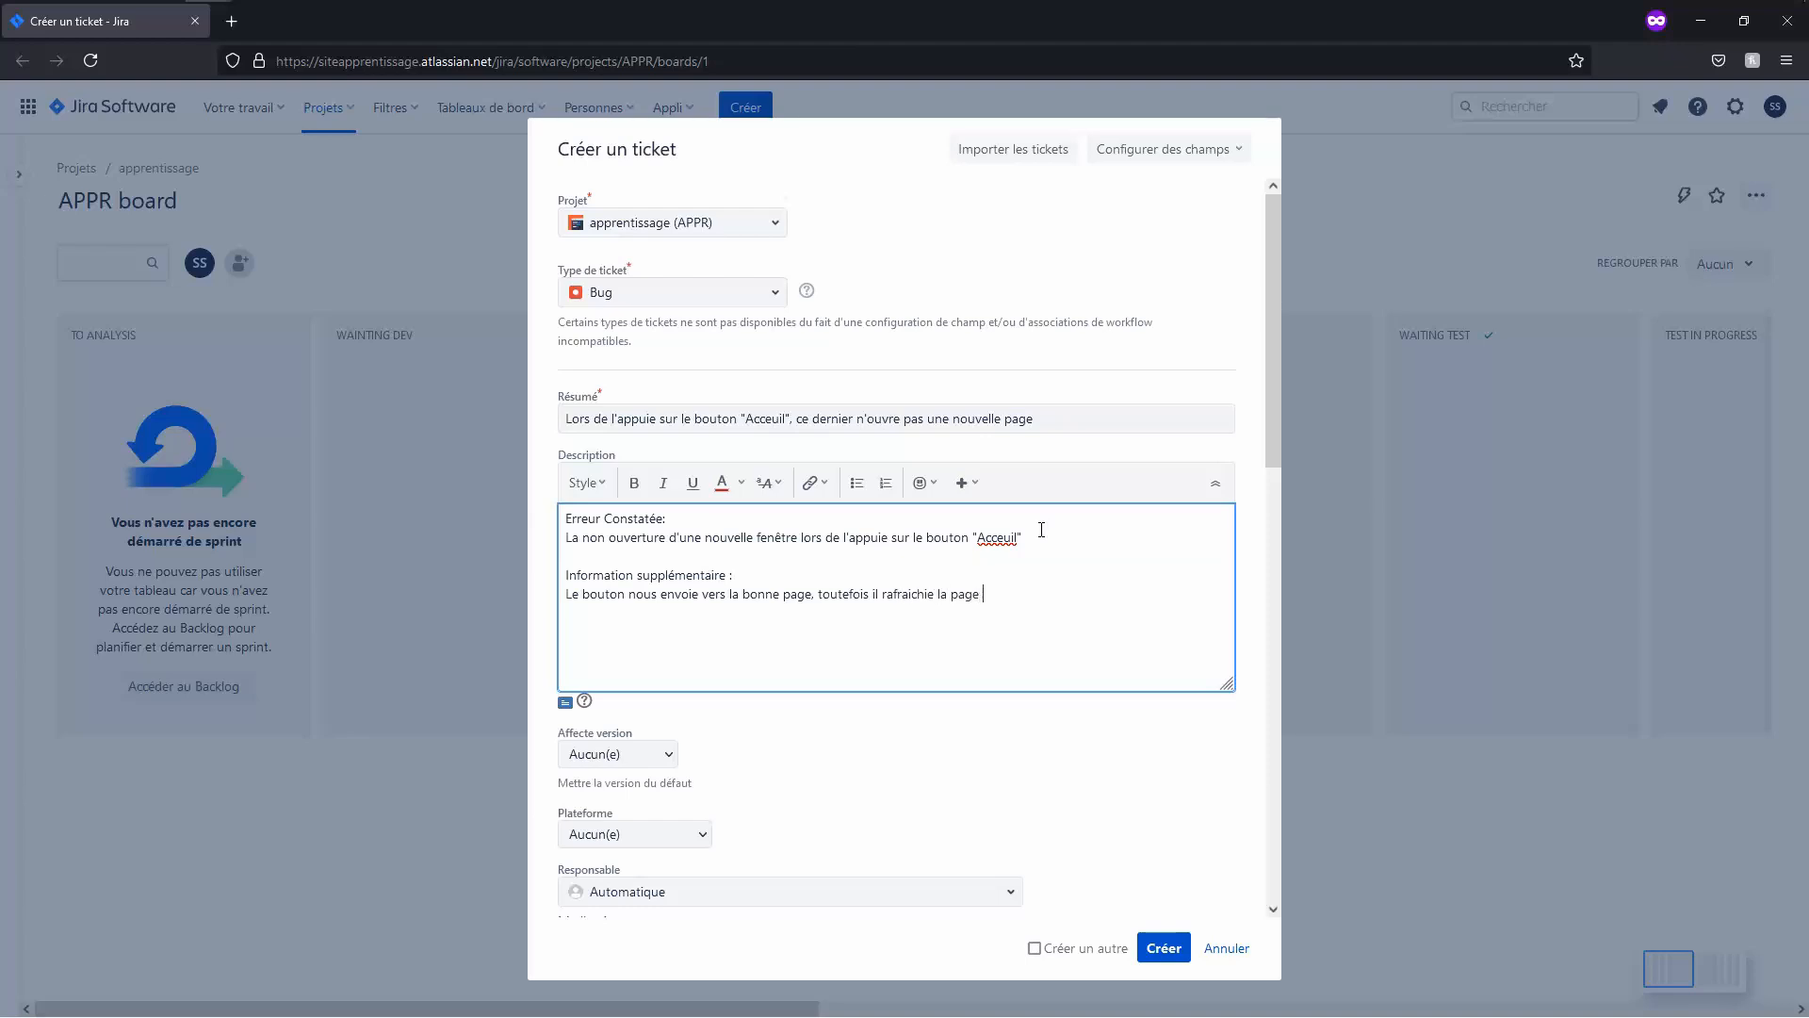
Step: End the additional information sentence with "courante" and replace "page" after "la bonne" with "adresse web"
text(courante)
key(BackSpace)
key(BackSpace)
key(BackSpace)
key(BackSpace)
key(BackSpace)
text(adresse web)
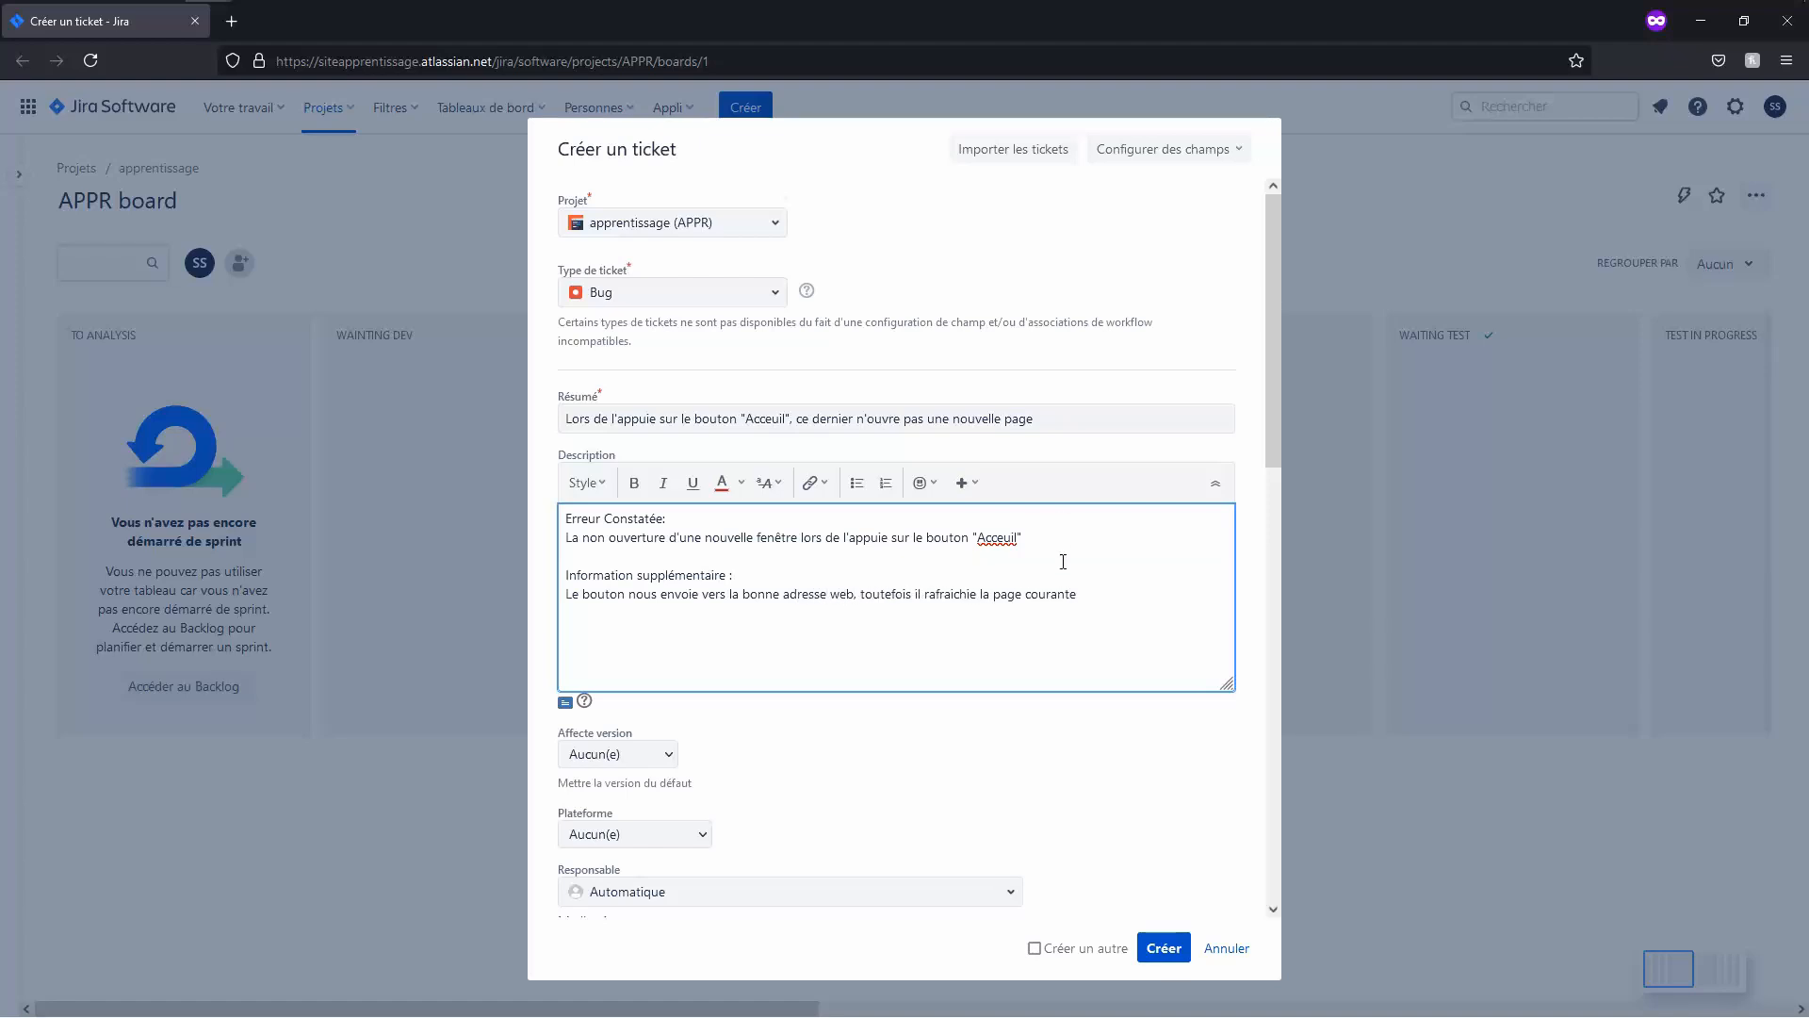
Step: Check the choices for the ticket's affected version and set its platform to Validation
scroll(1084, 592, down, 3)
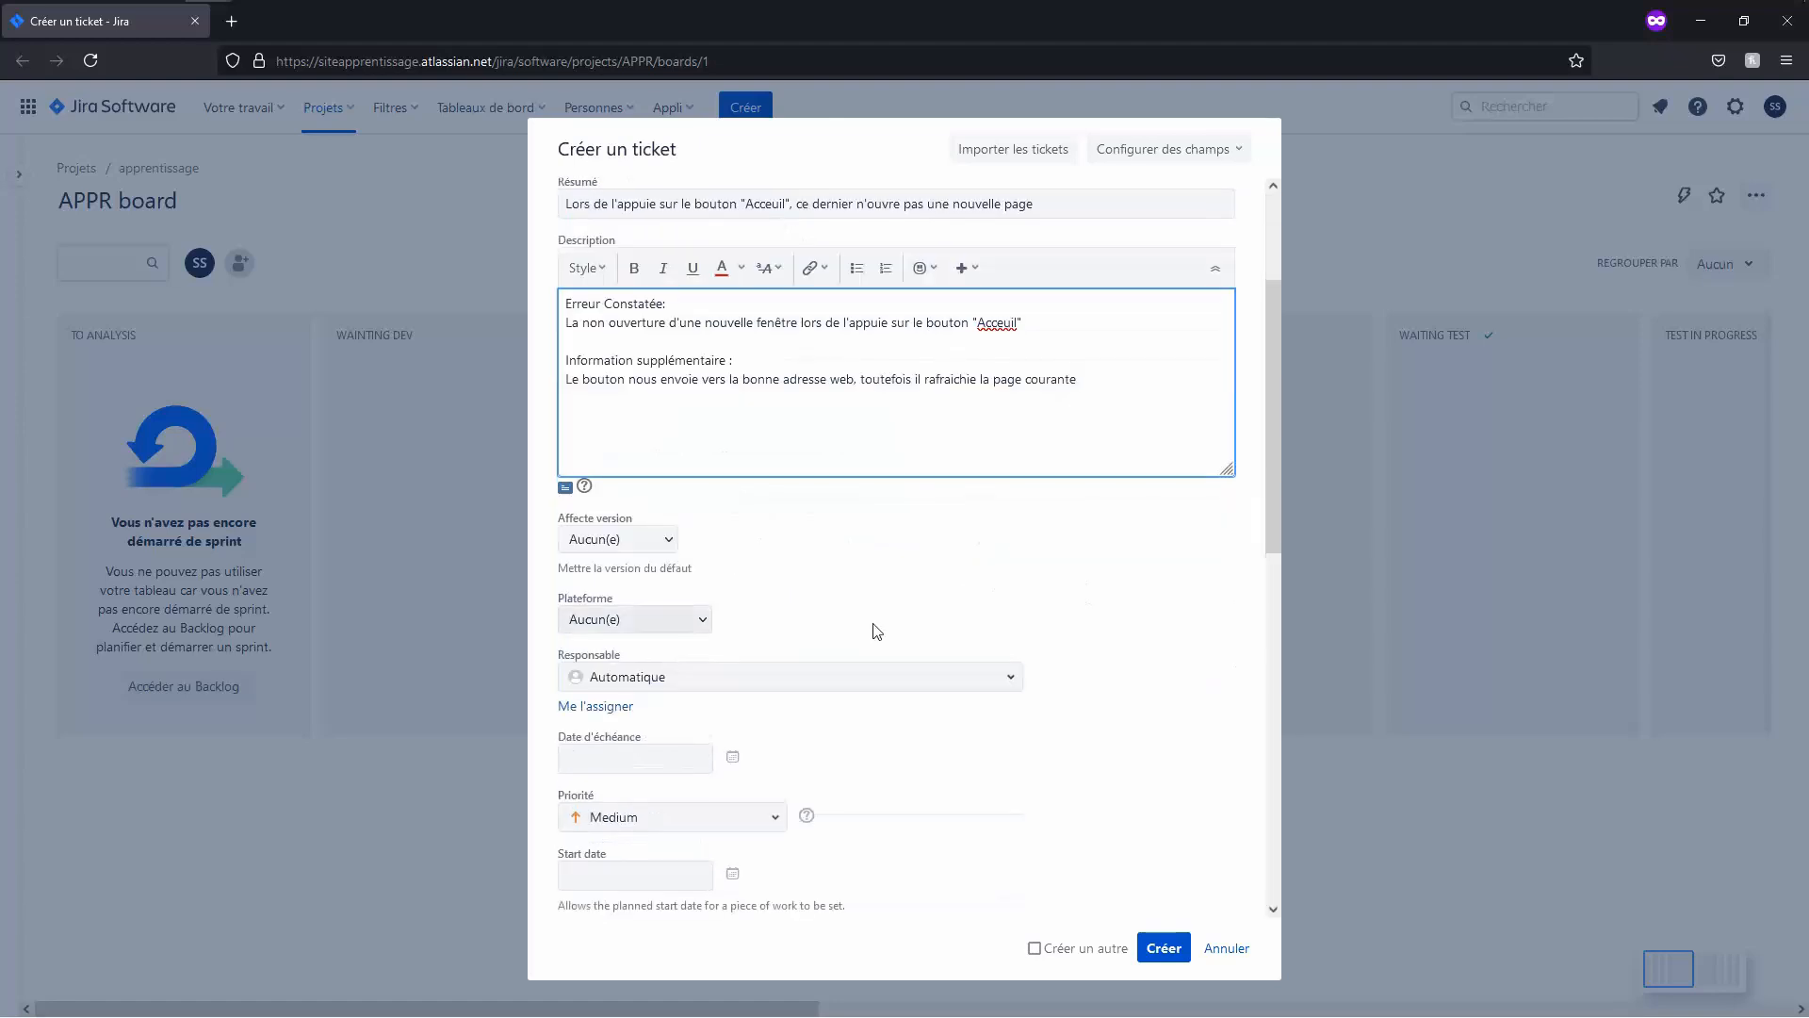
click(638, 553)
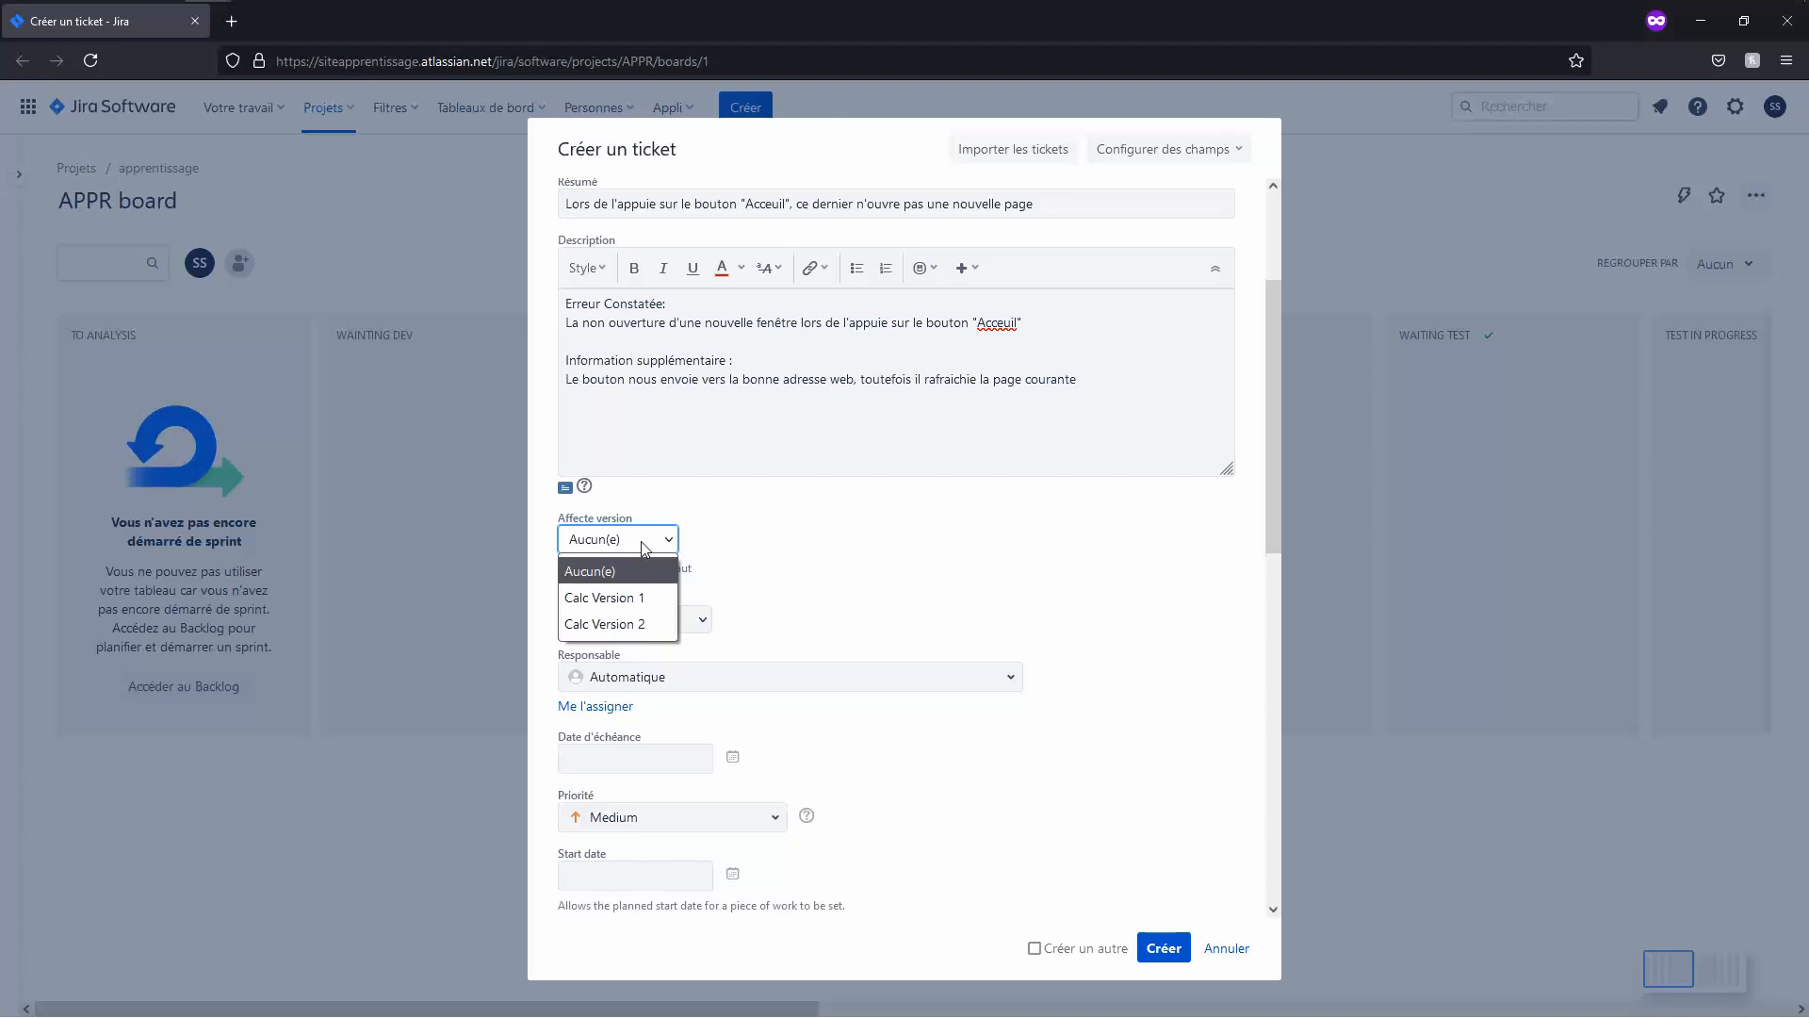
click(644, 545)
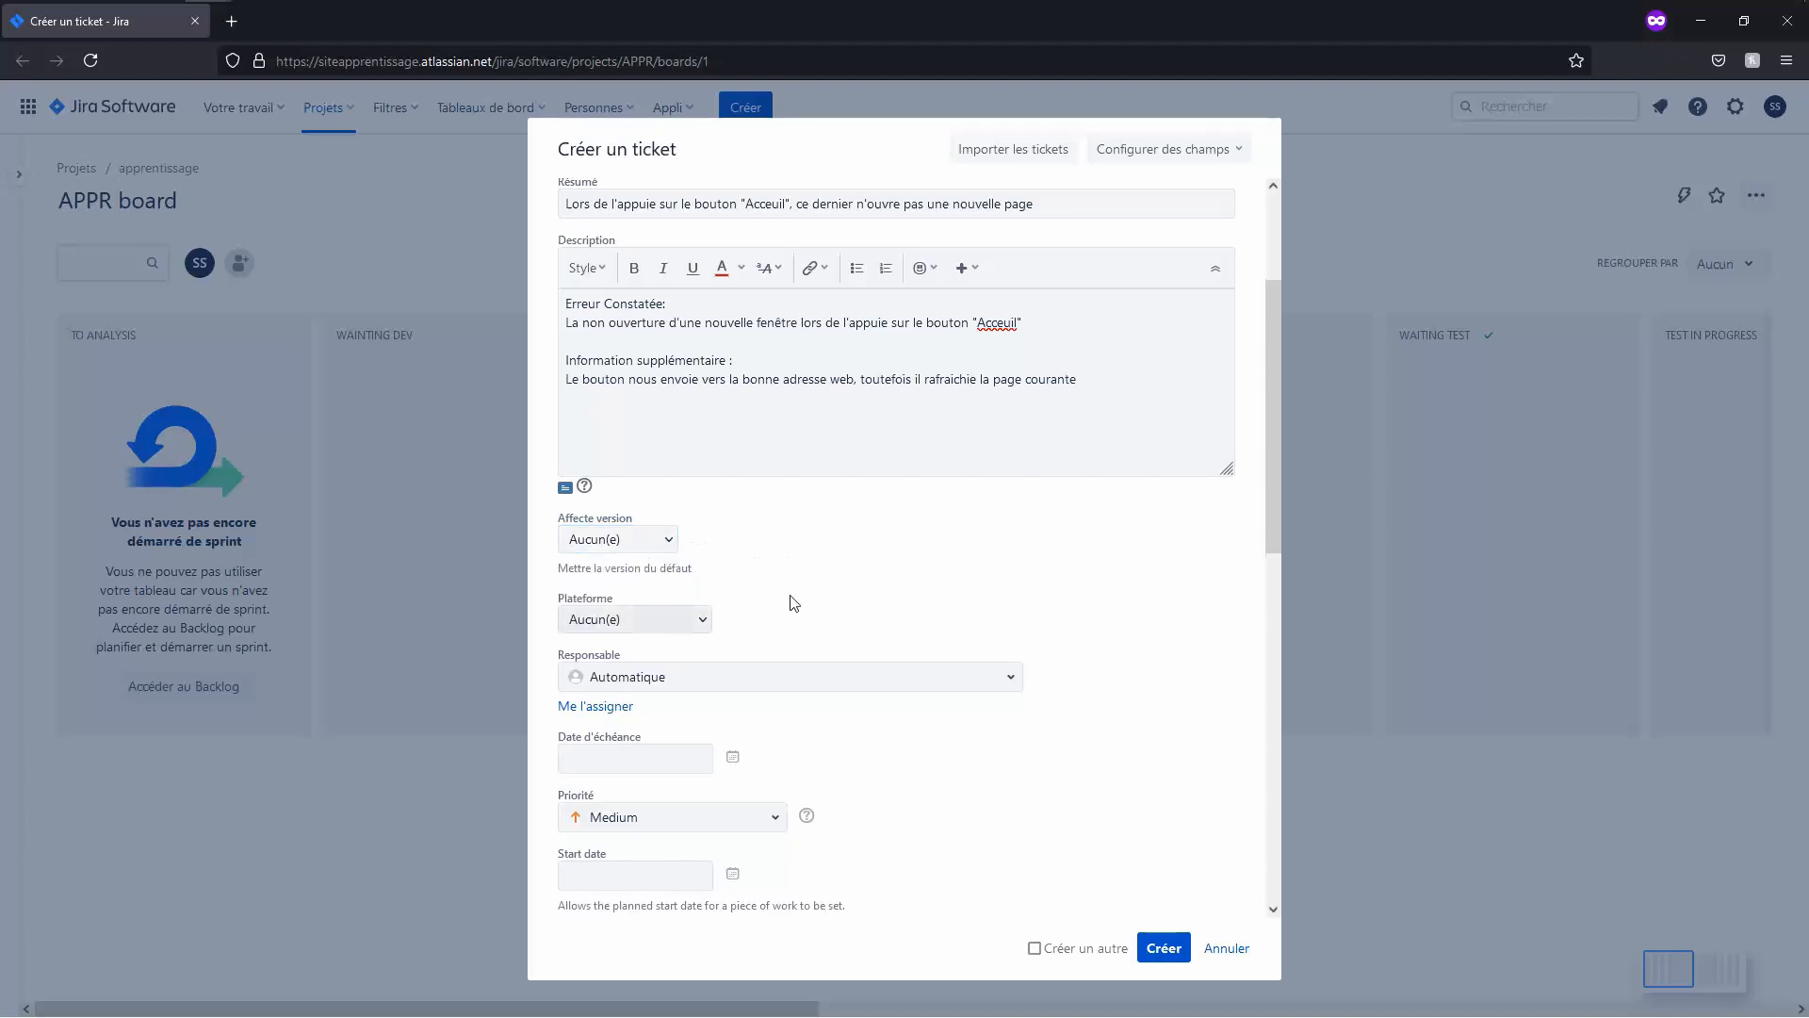
click(707, 621)
click(658, 732)
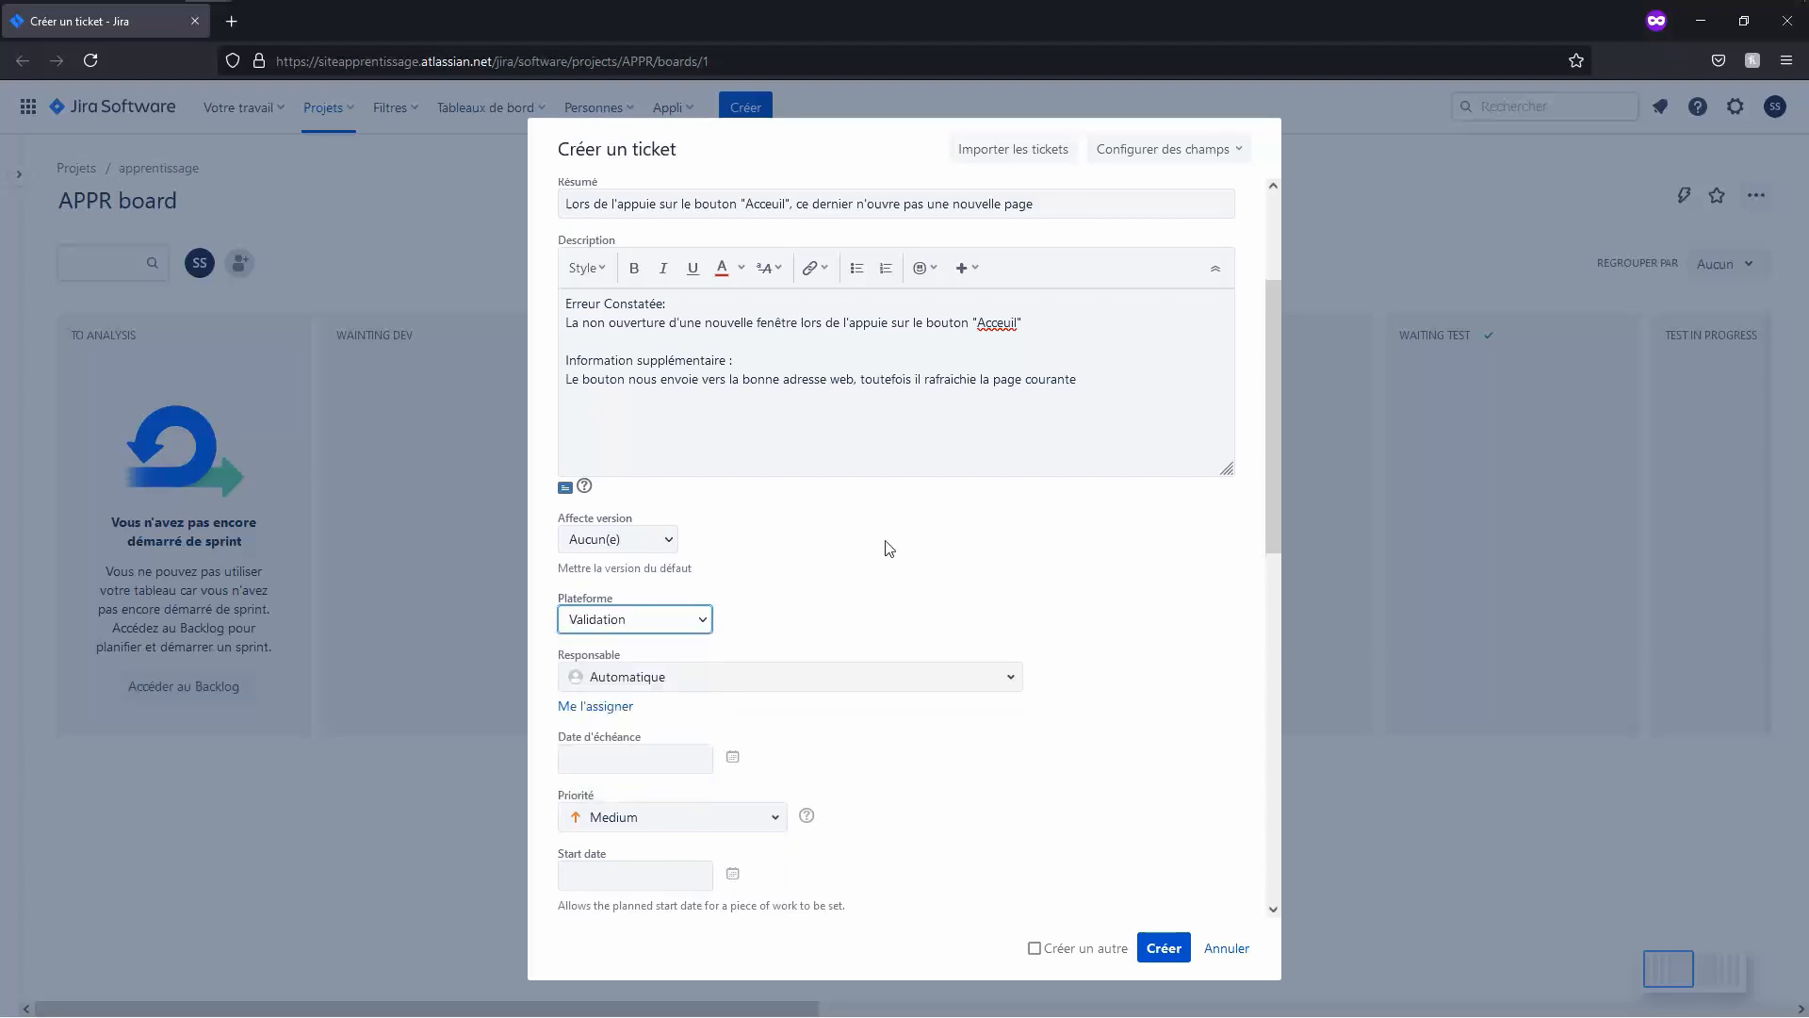
Step: Set the ticket's priority to Highest and create the ticket
scroll(890, 546, down, 3)
click(665, 497)
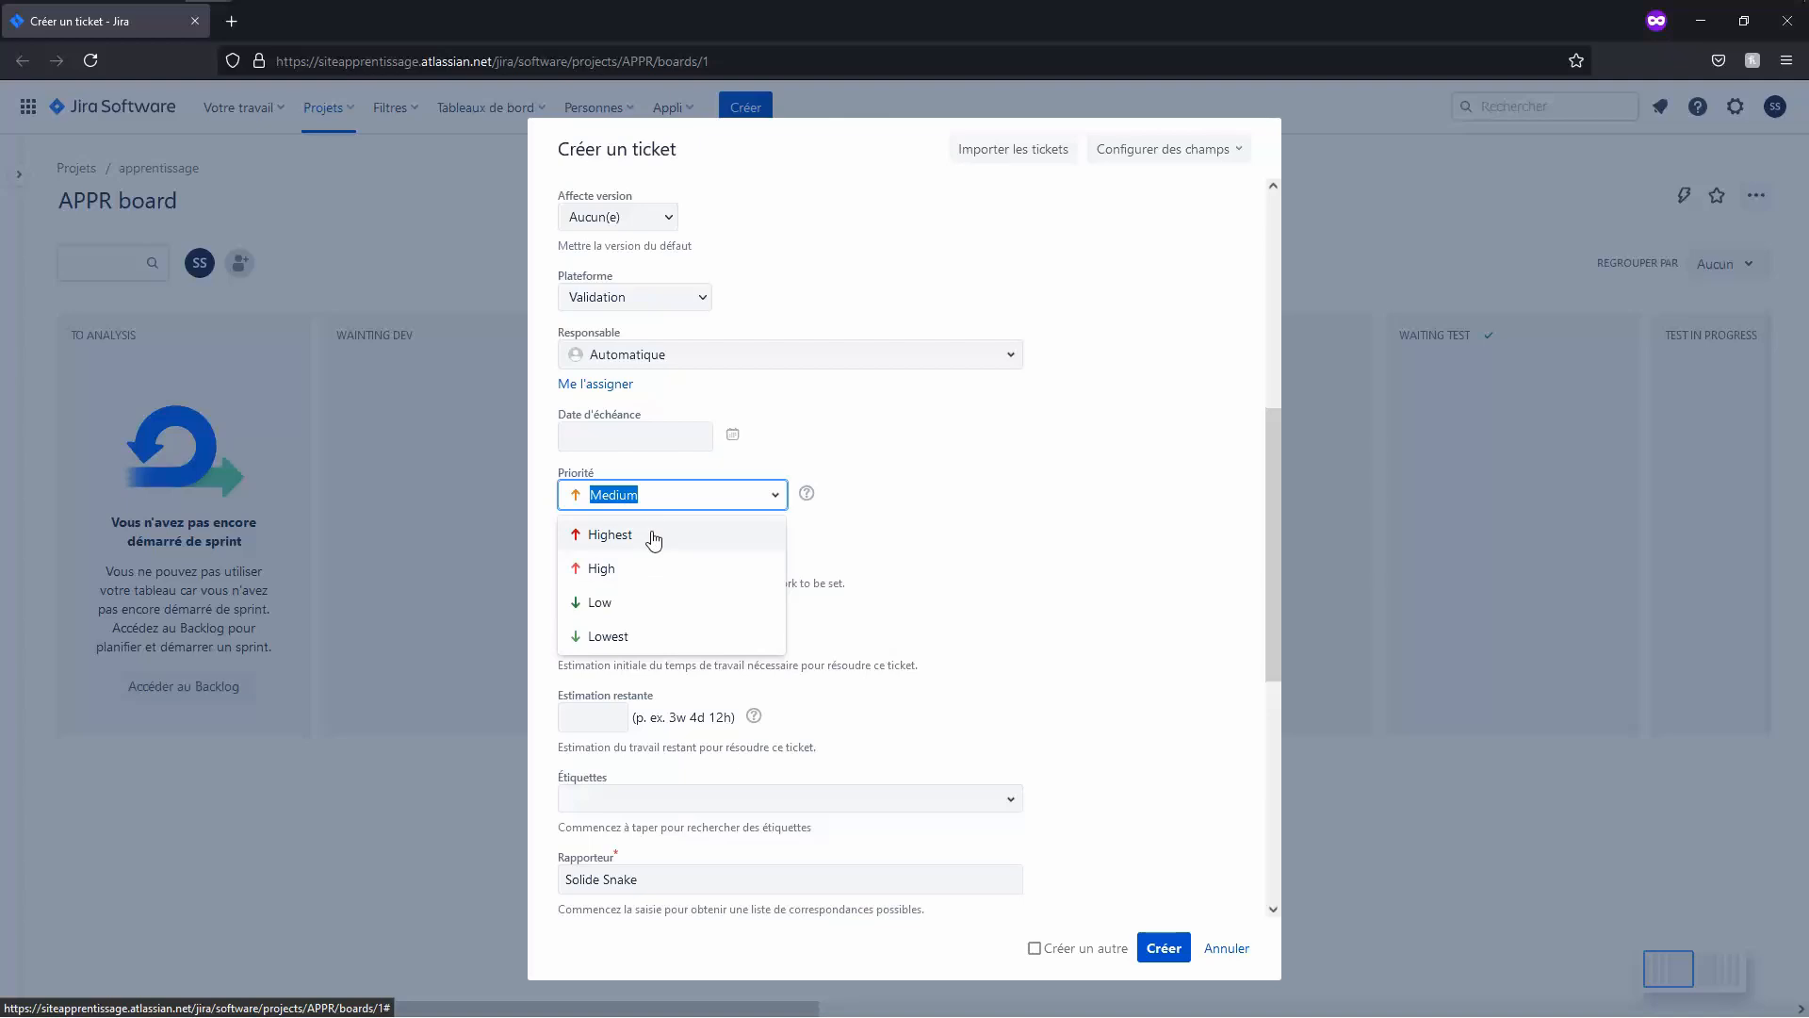
click(654, 537)
key(Tab)
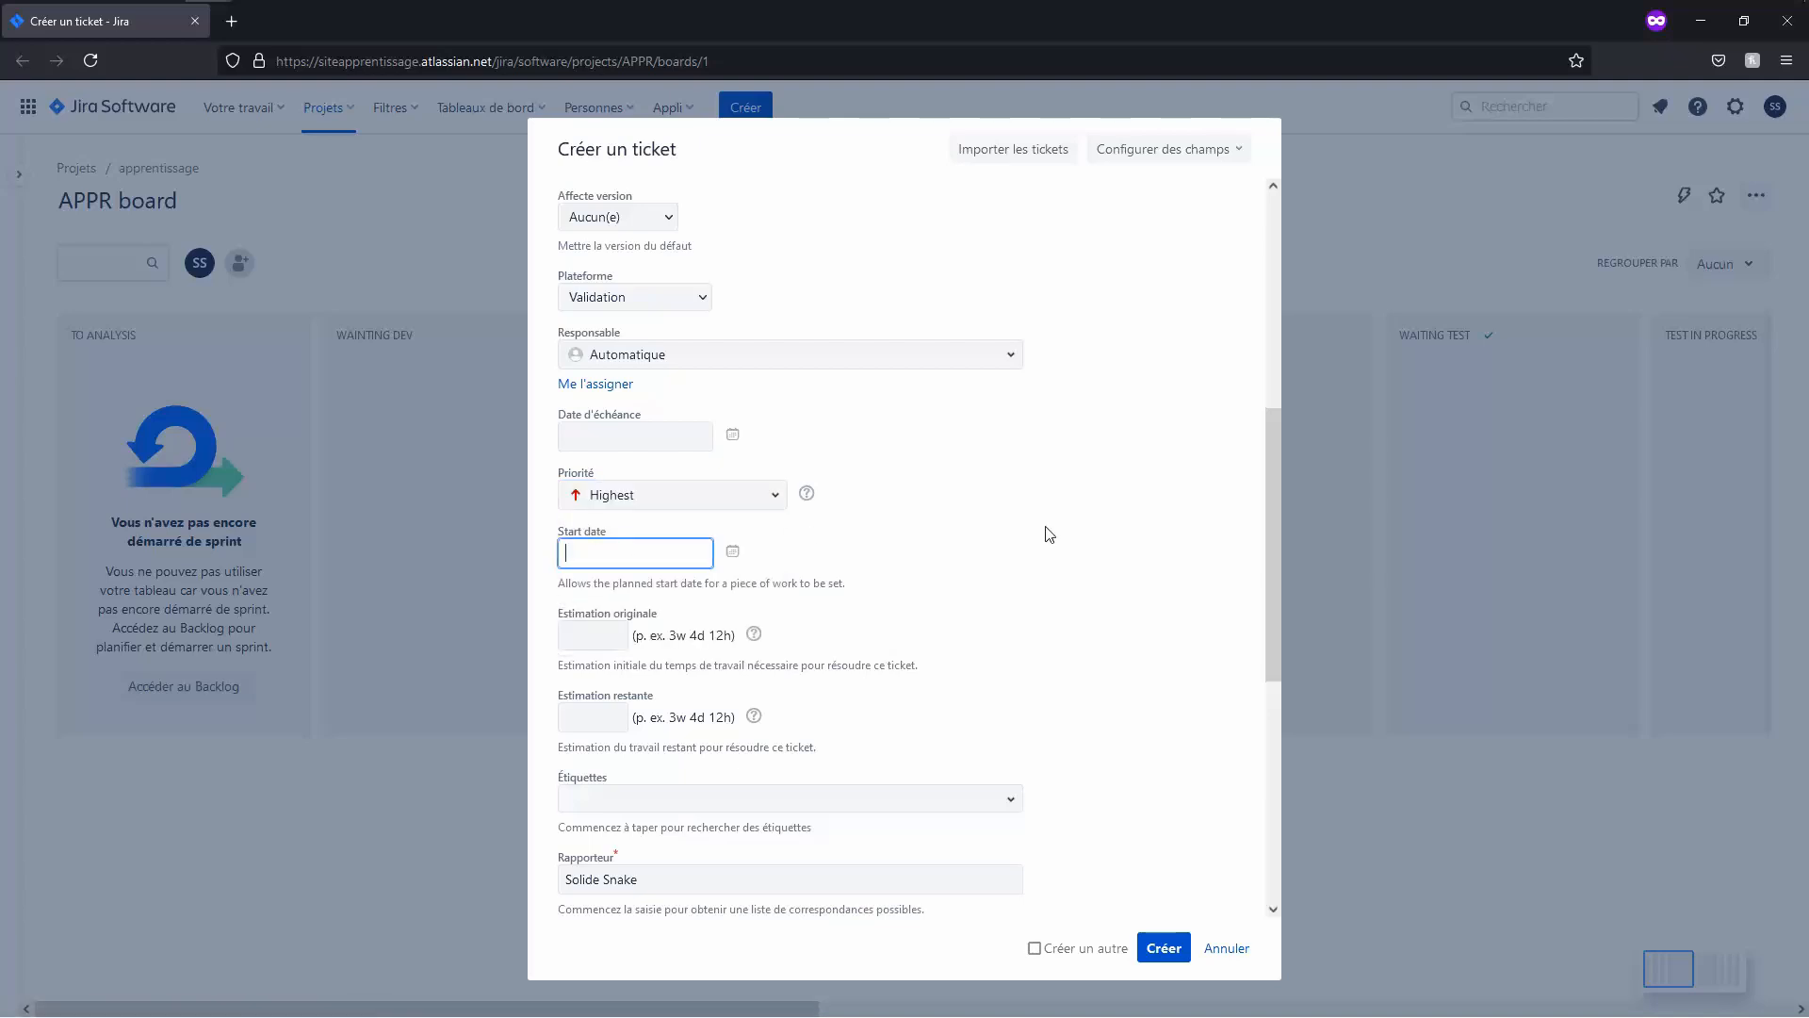
scroll(1055, 533, down, 5)
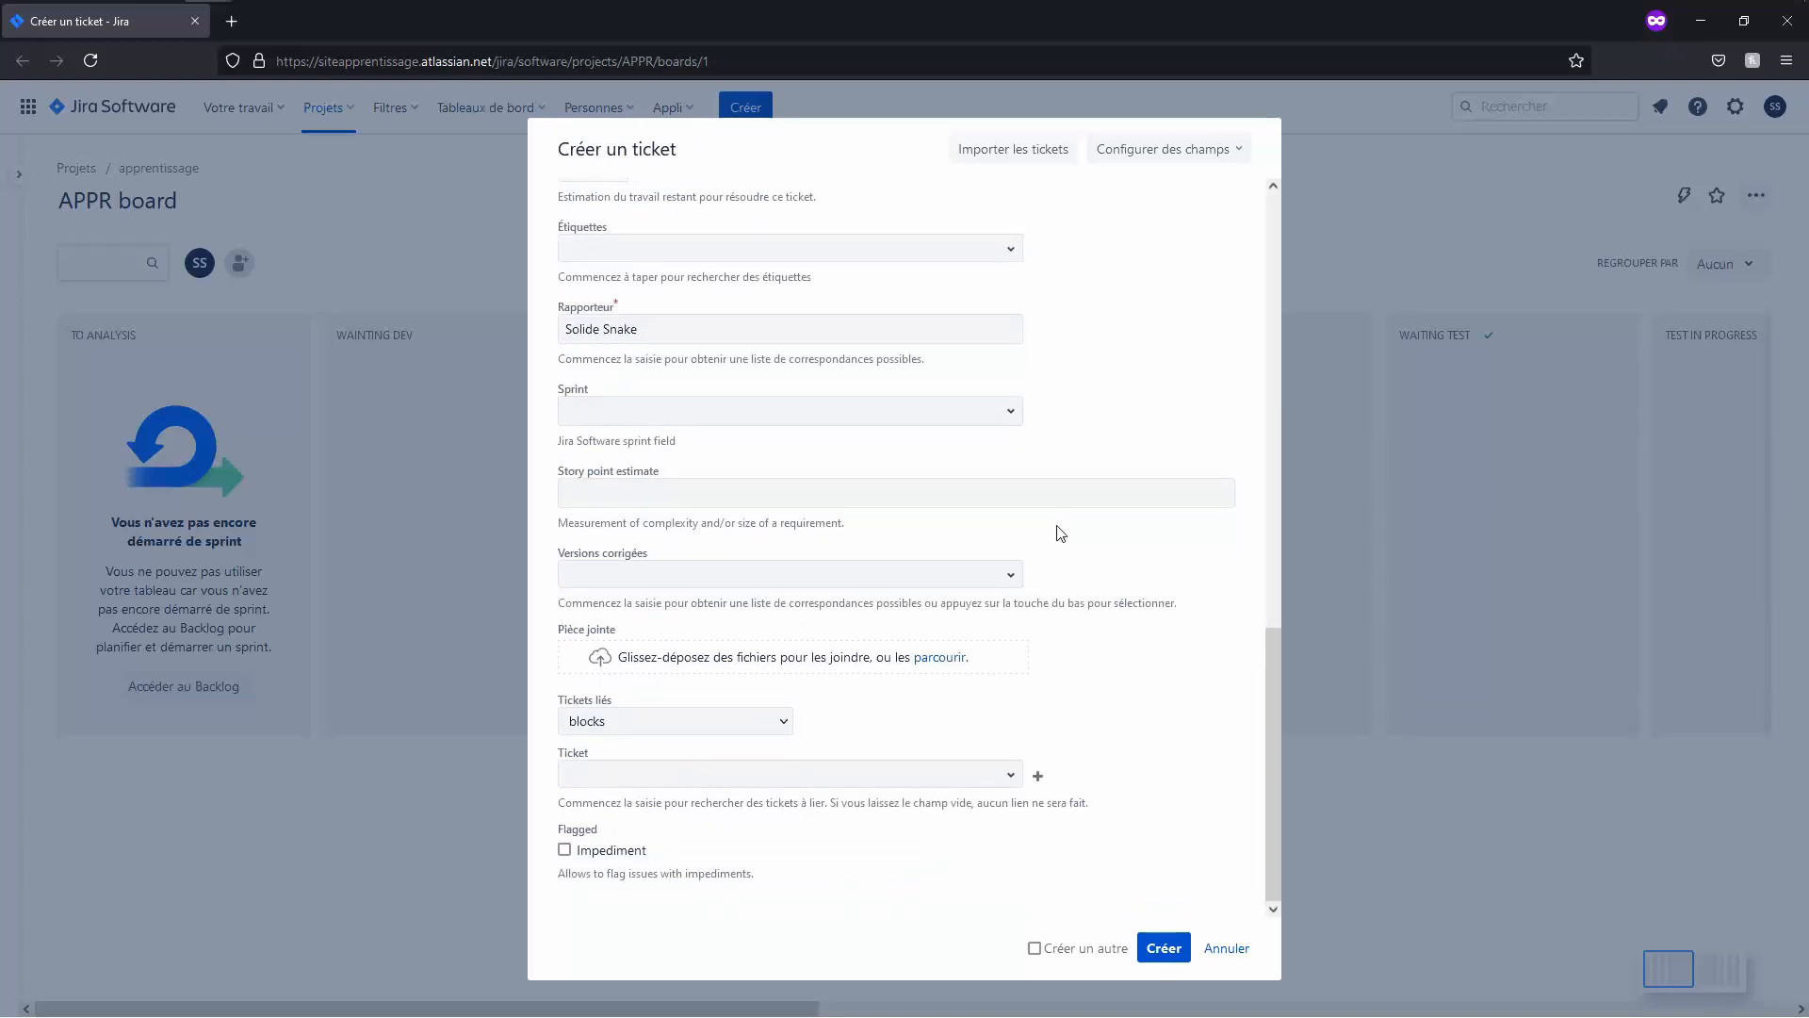
click(1167, 947)
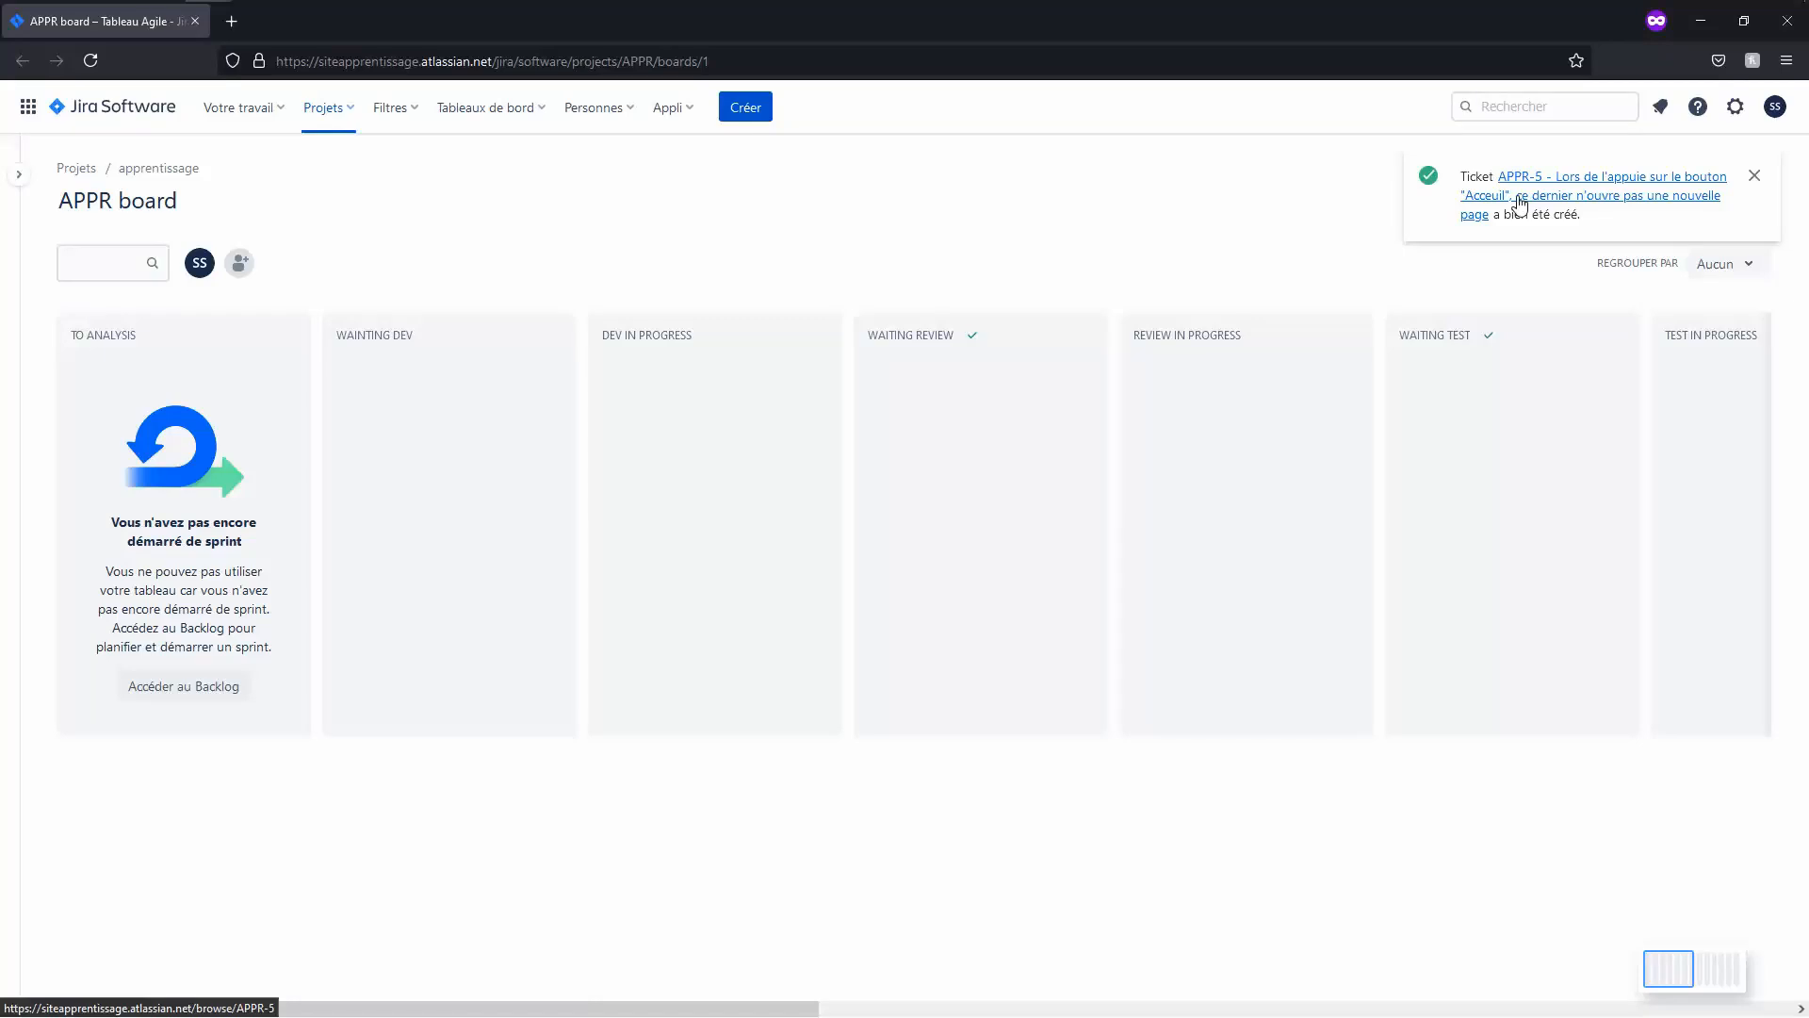
Step: Open the newly created ticket in a separate browser tab to review its details
right_click(1520, 202)
click(1564, 222)
click(339, 26)
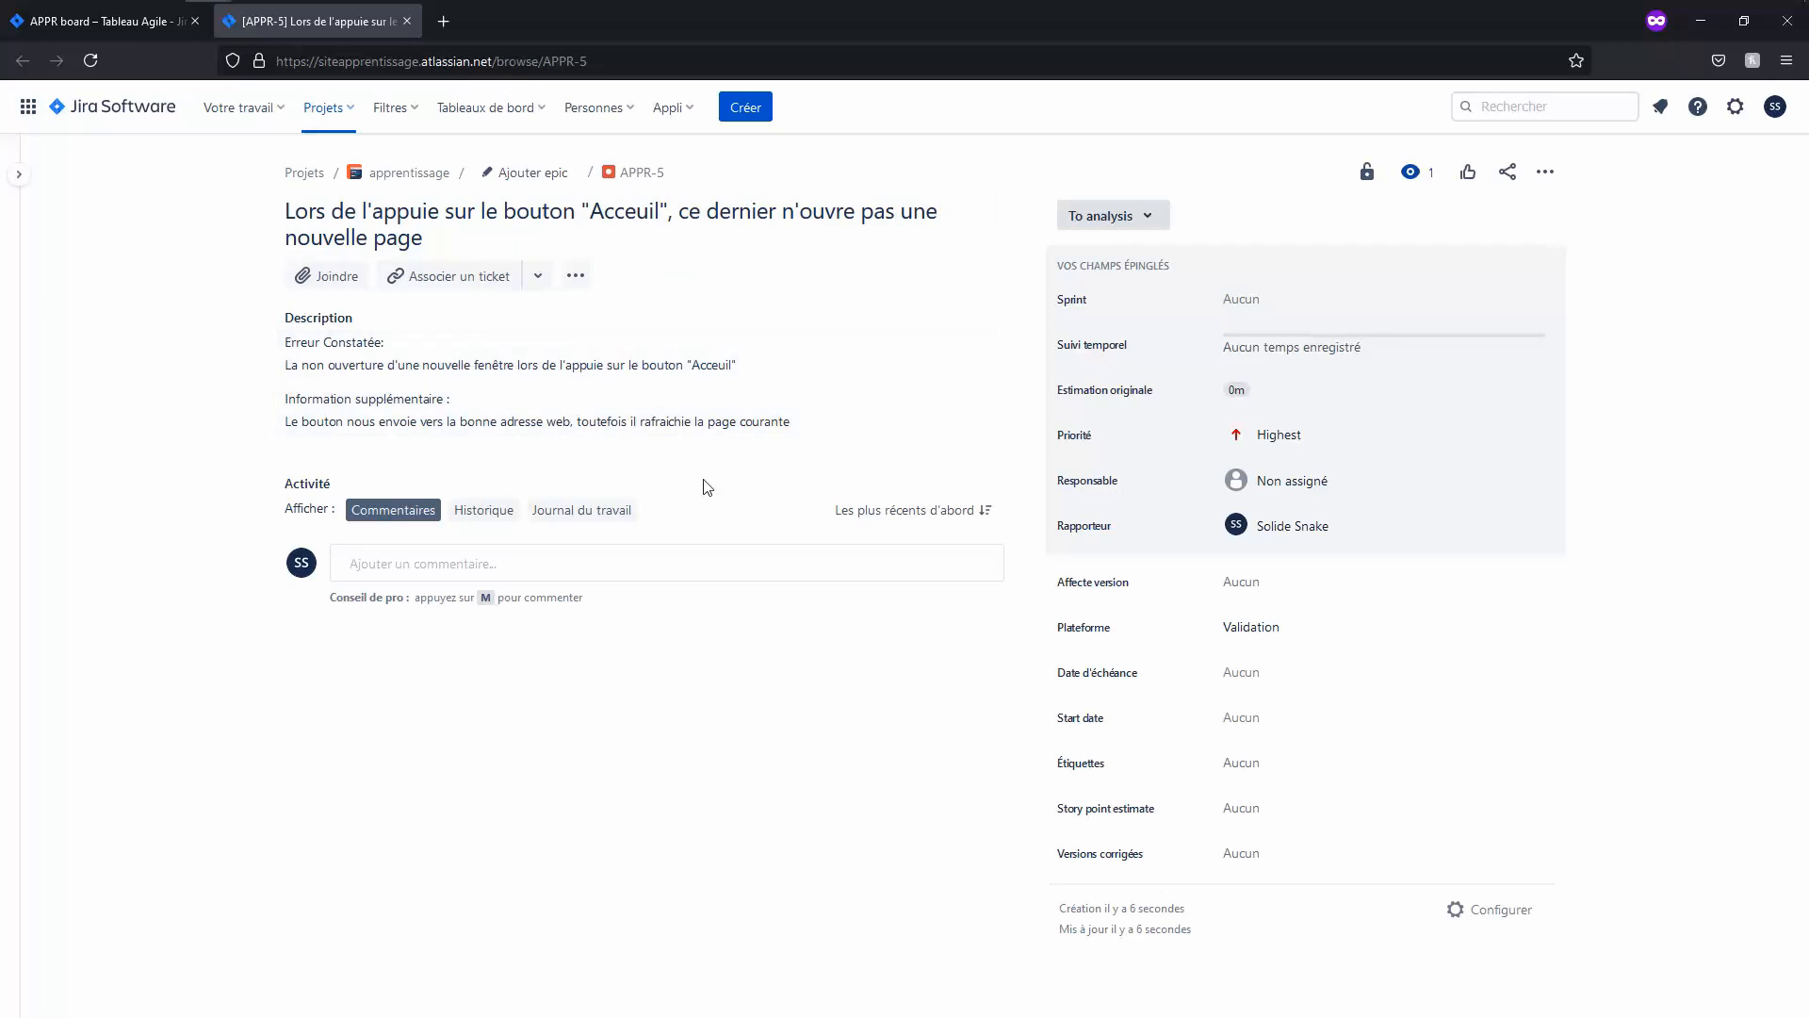
Step: Return to the APPR board and open the project's Versions page
click(52, 23)
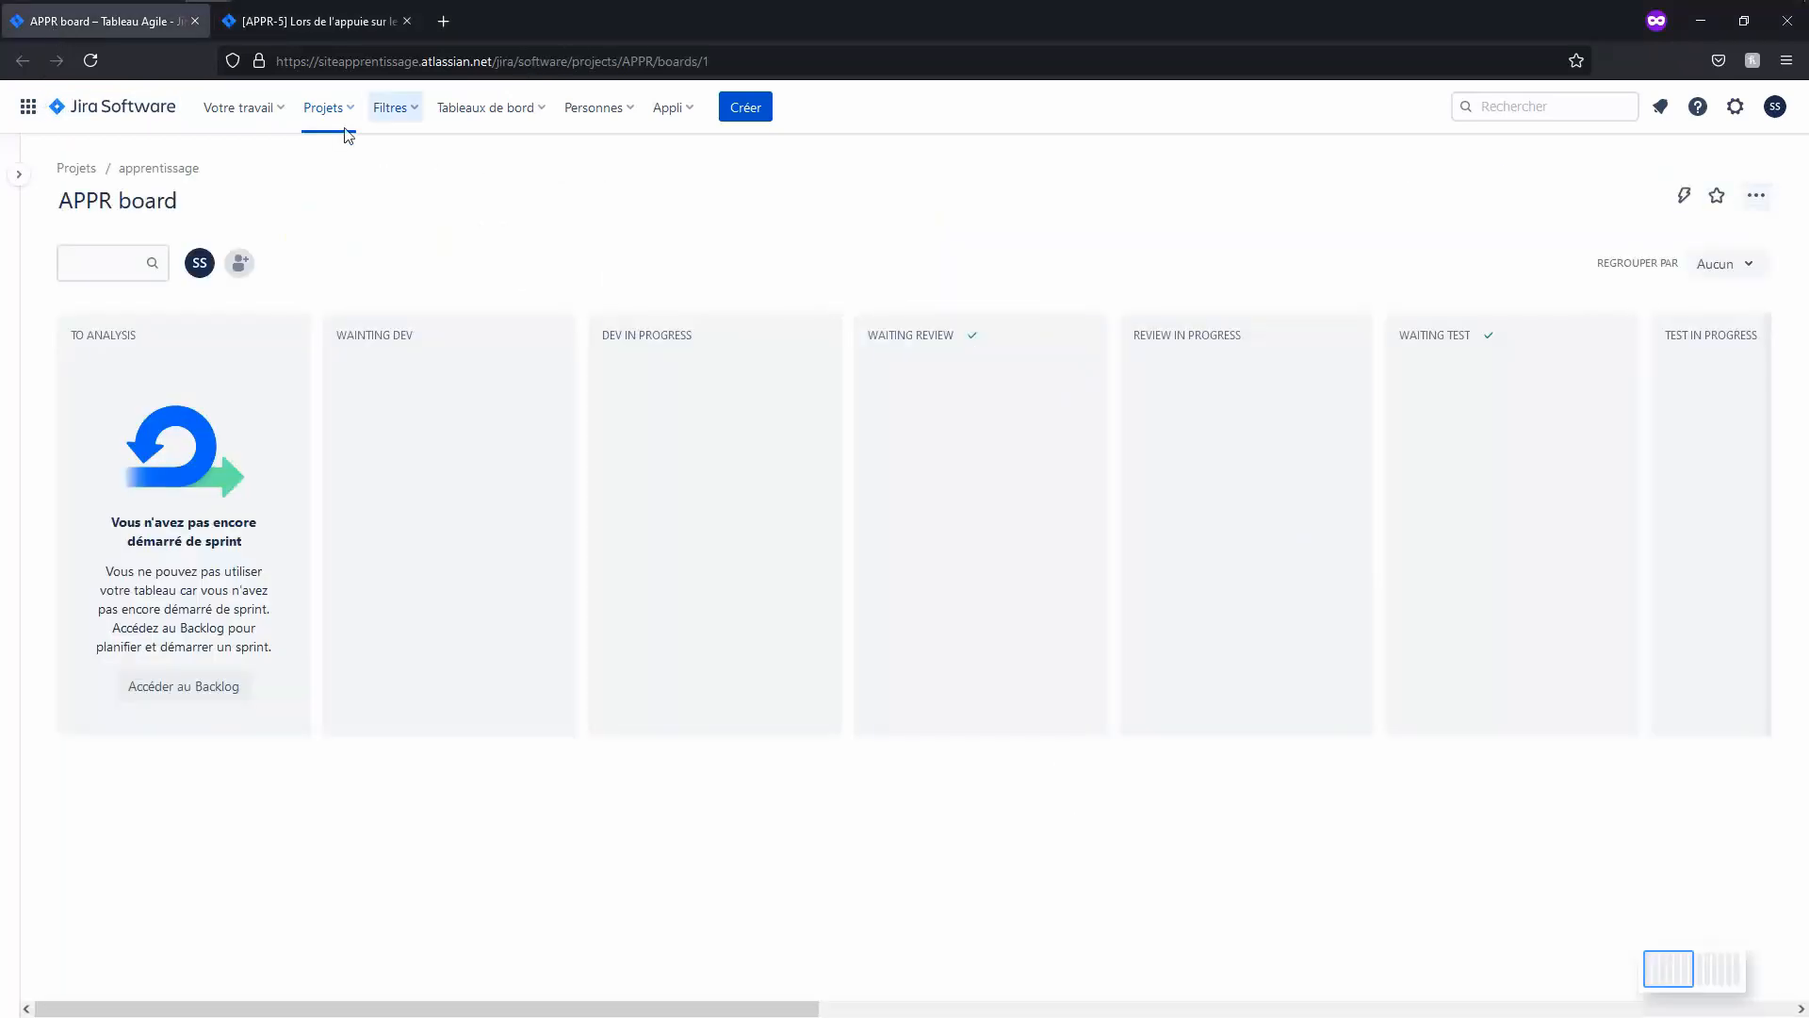
click(19, 174)
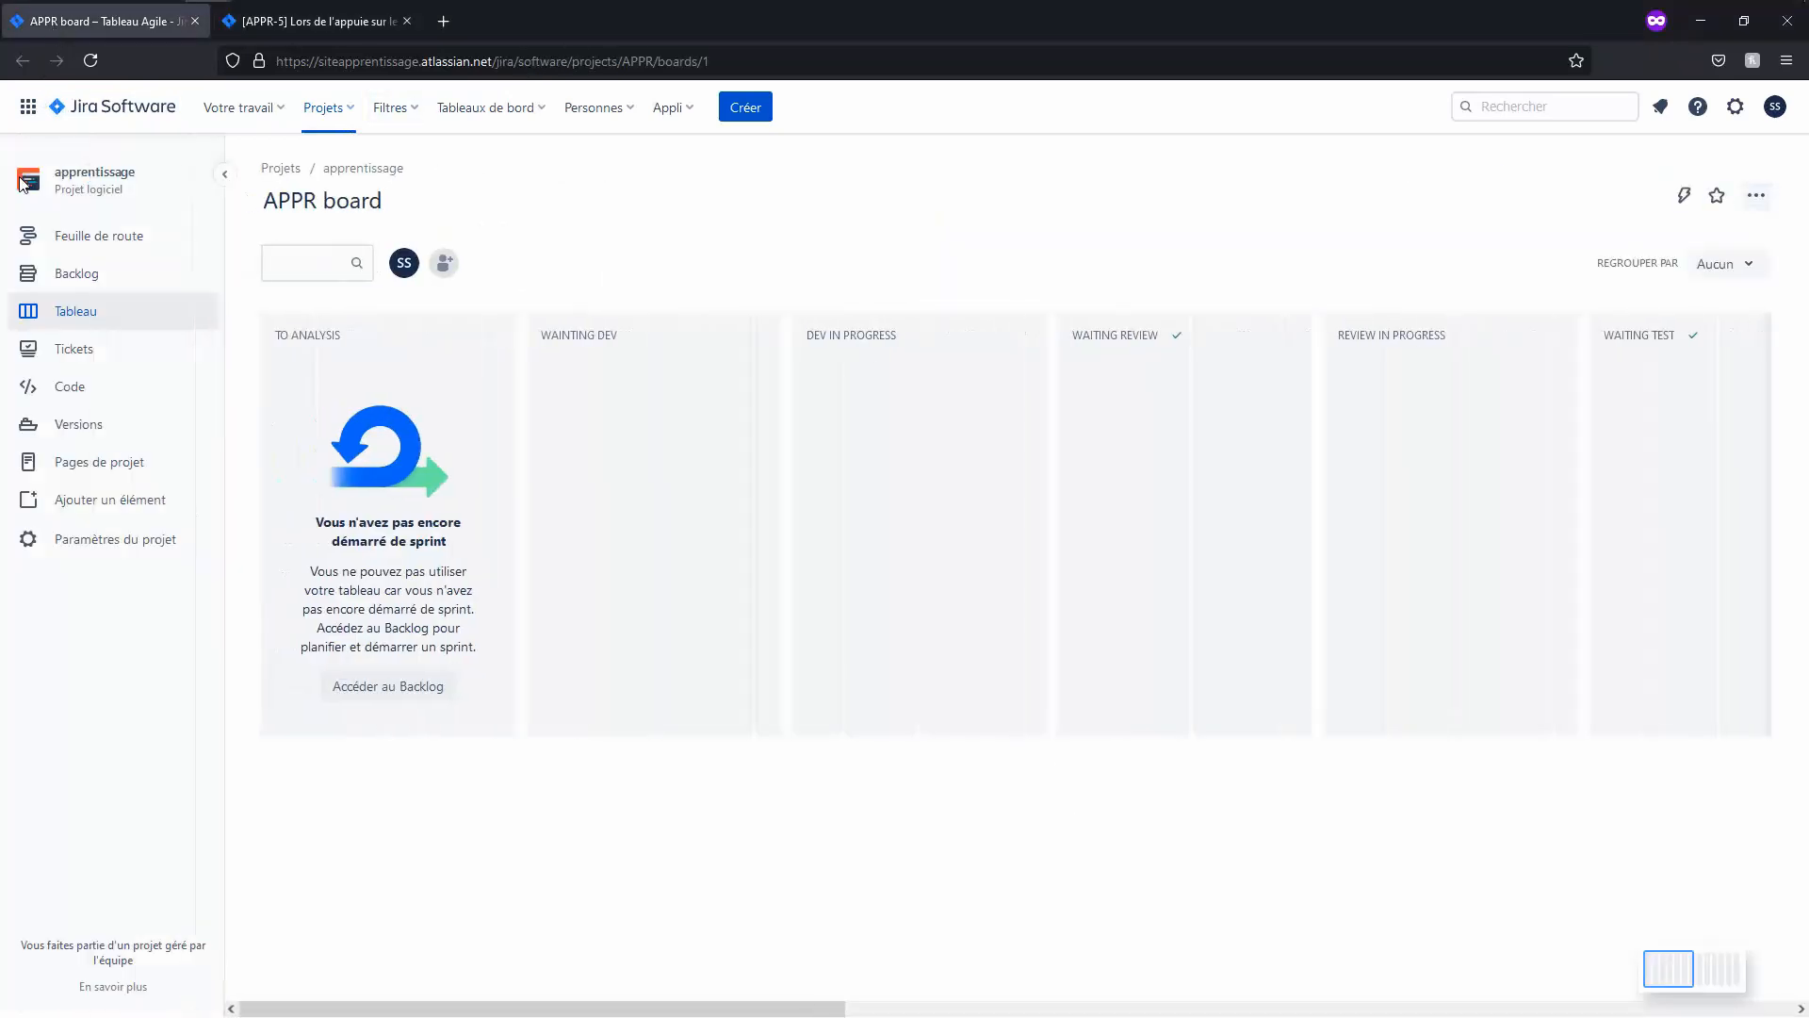
click(98, 428)
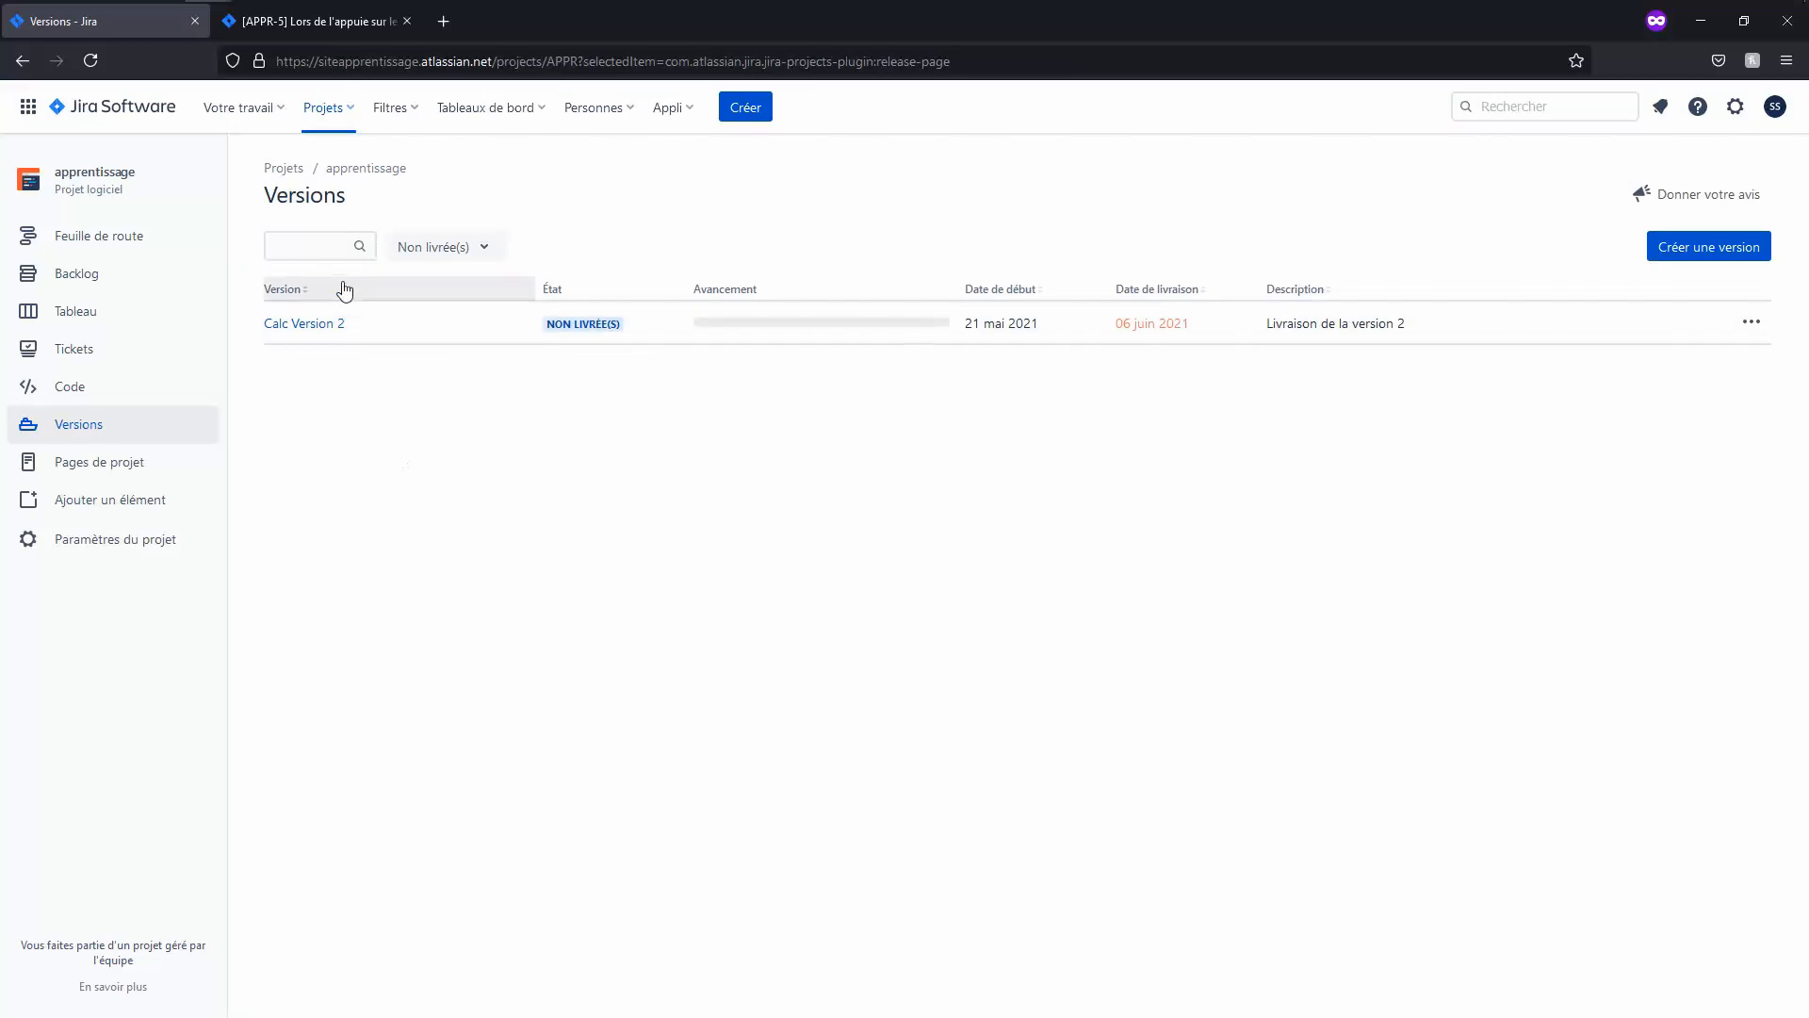
Step: Start creating a project version and enter "Site web Vers 1" as its name
click(1660, 251)
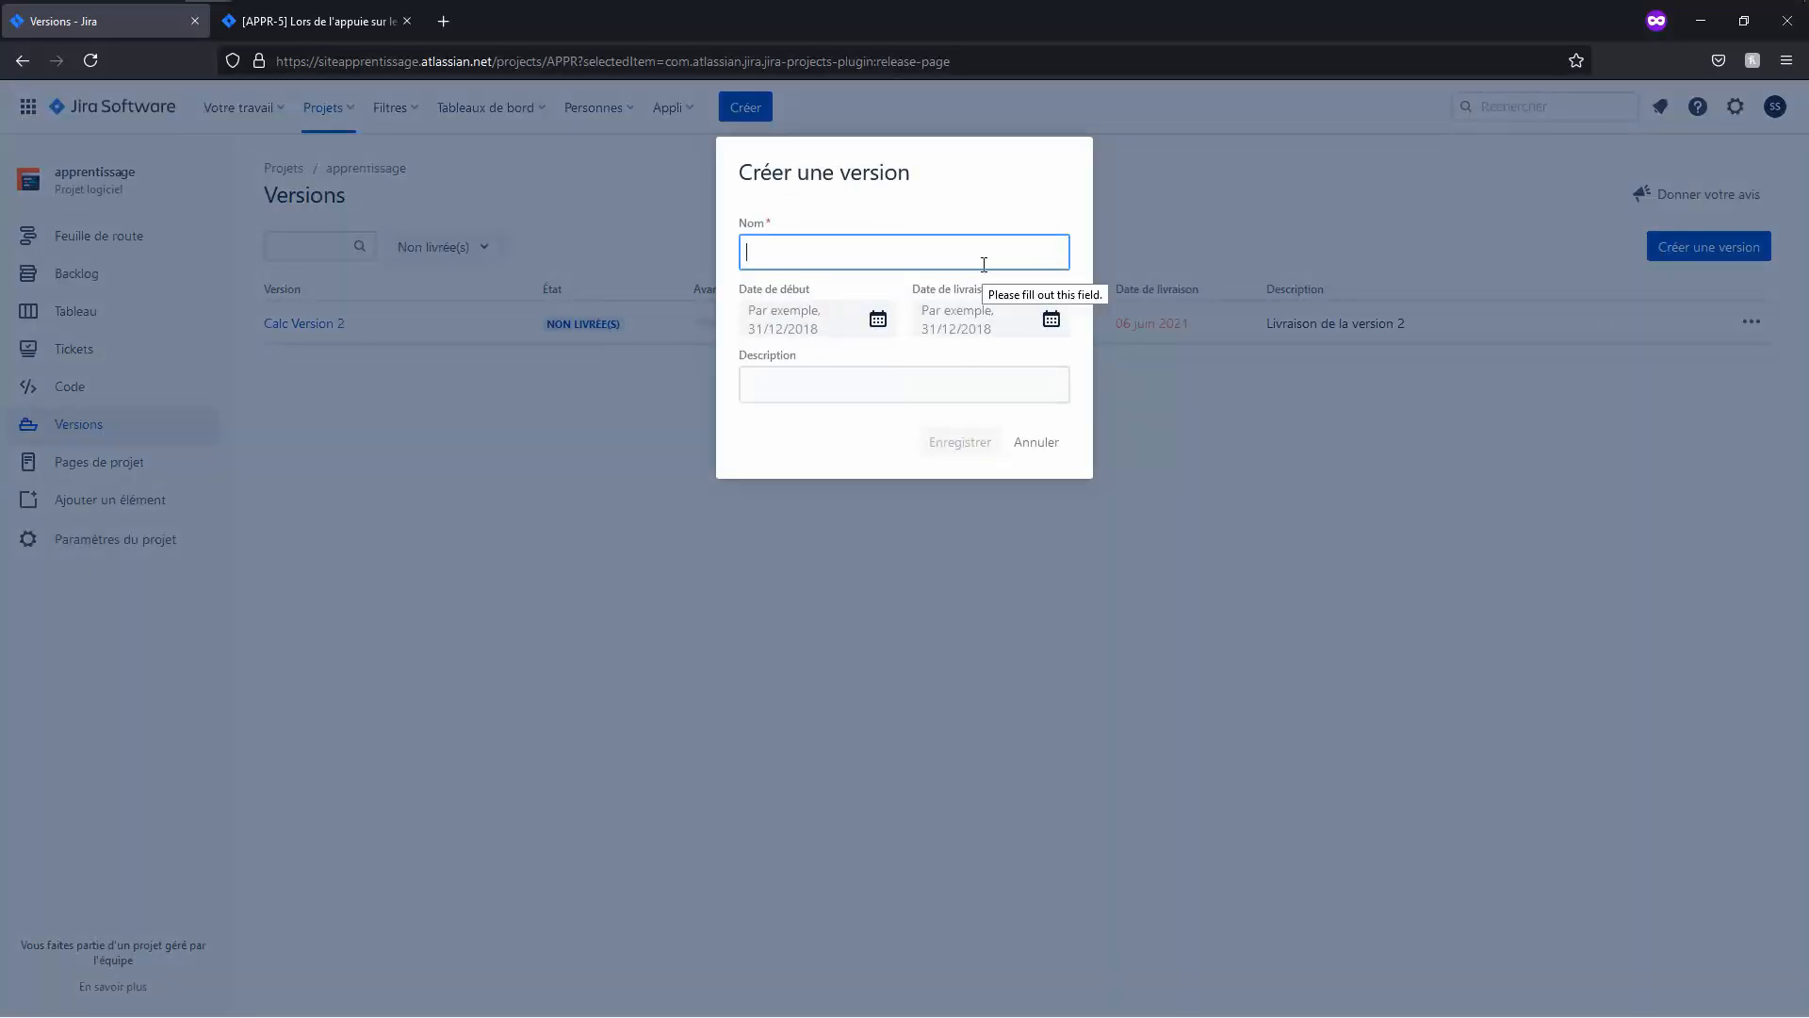
text(Site w)
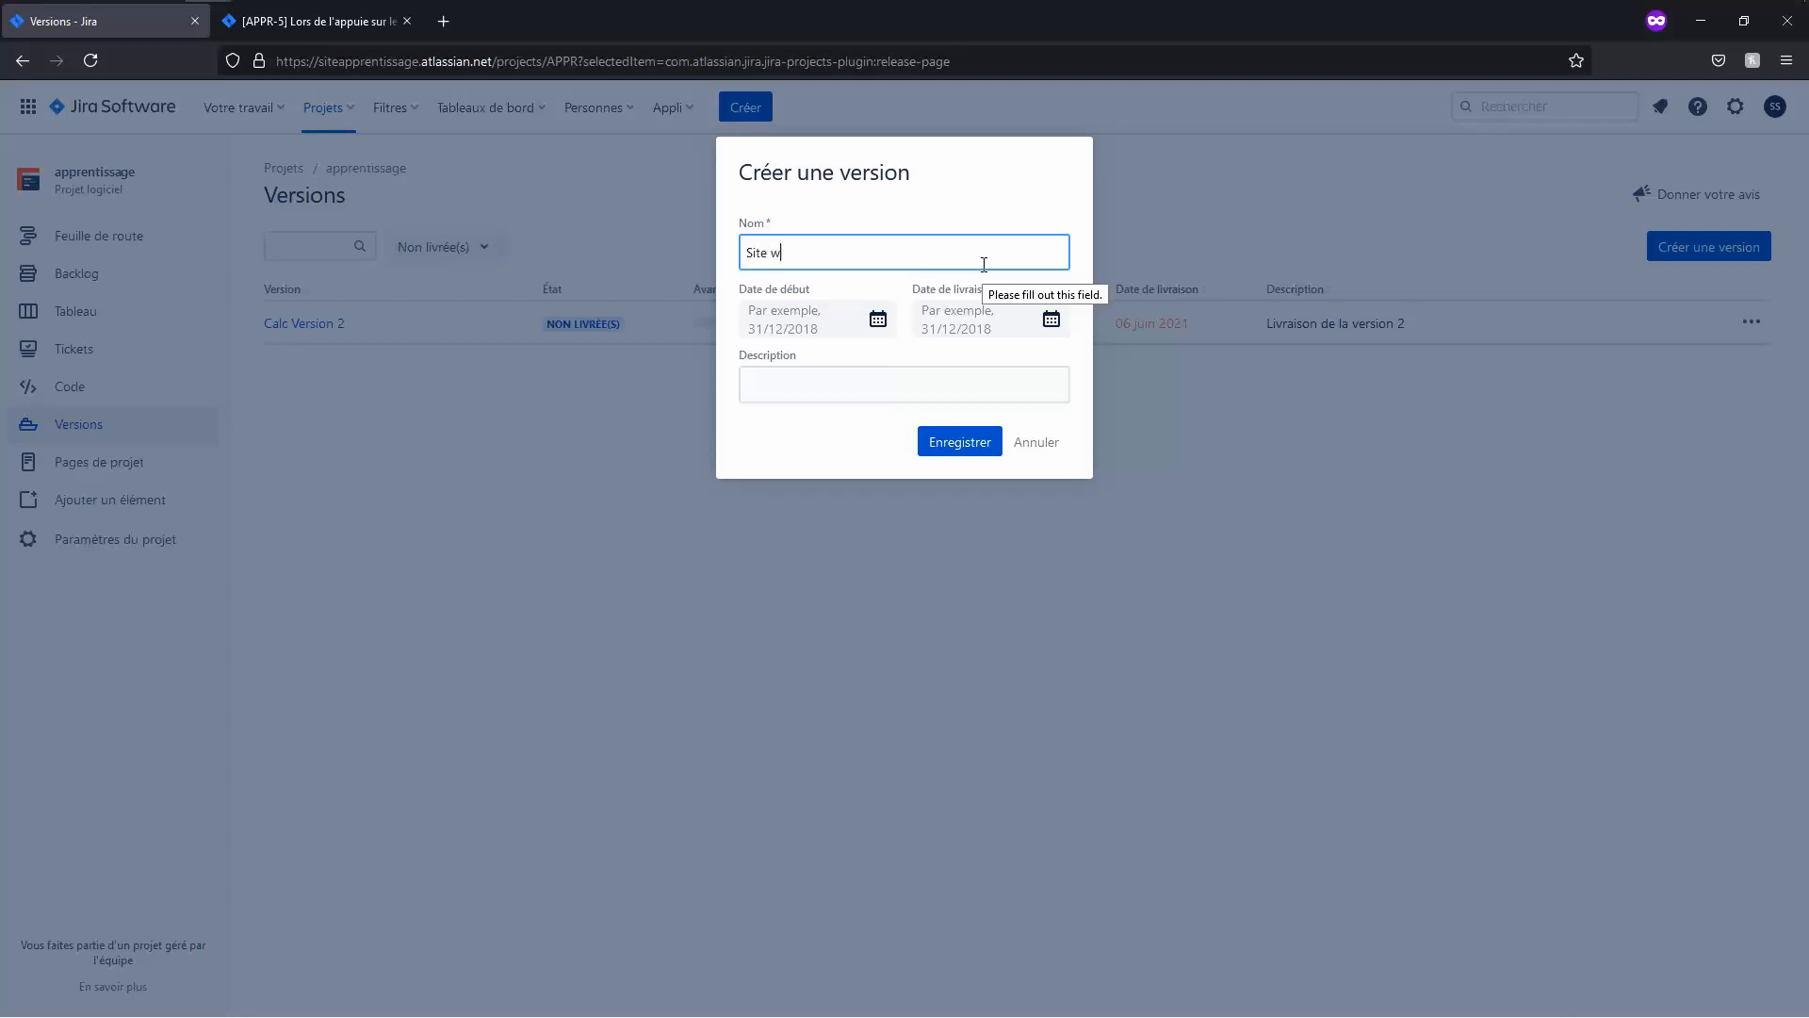
text(eb )
text(Vers)
text( 4)
Step: Move the text "Site web Vers 1" from the new version's name to its description
click(1025, 375)
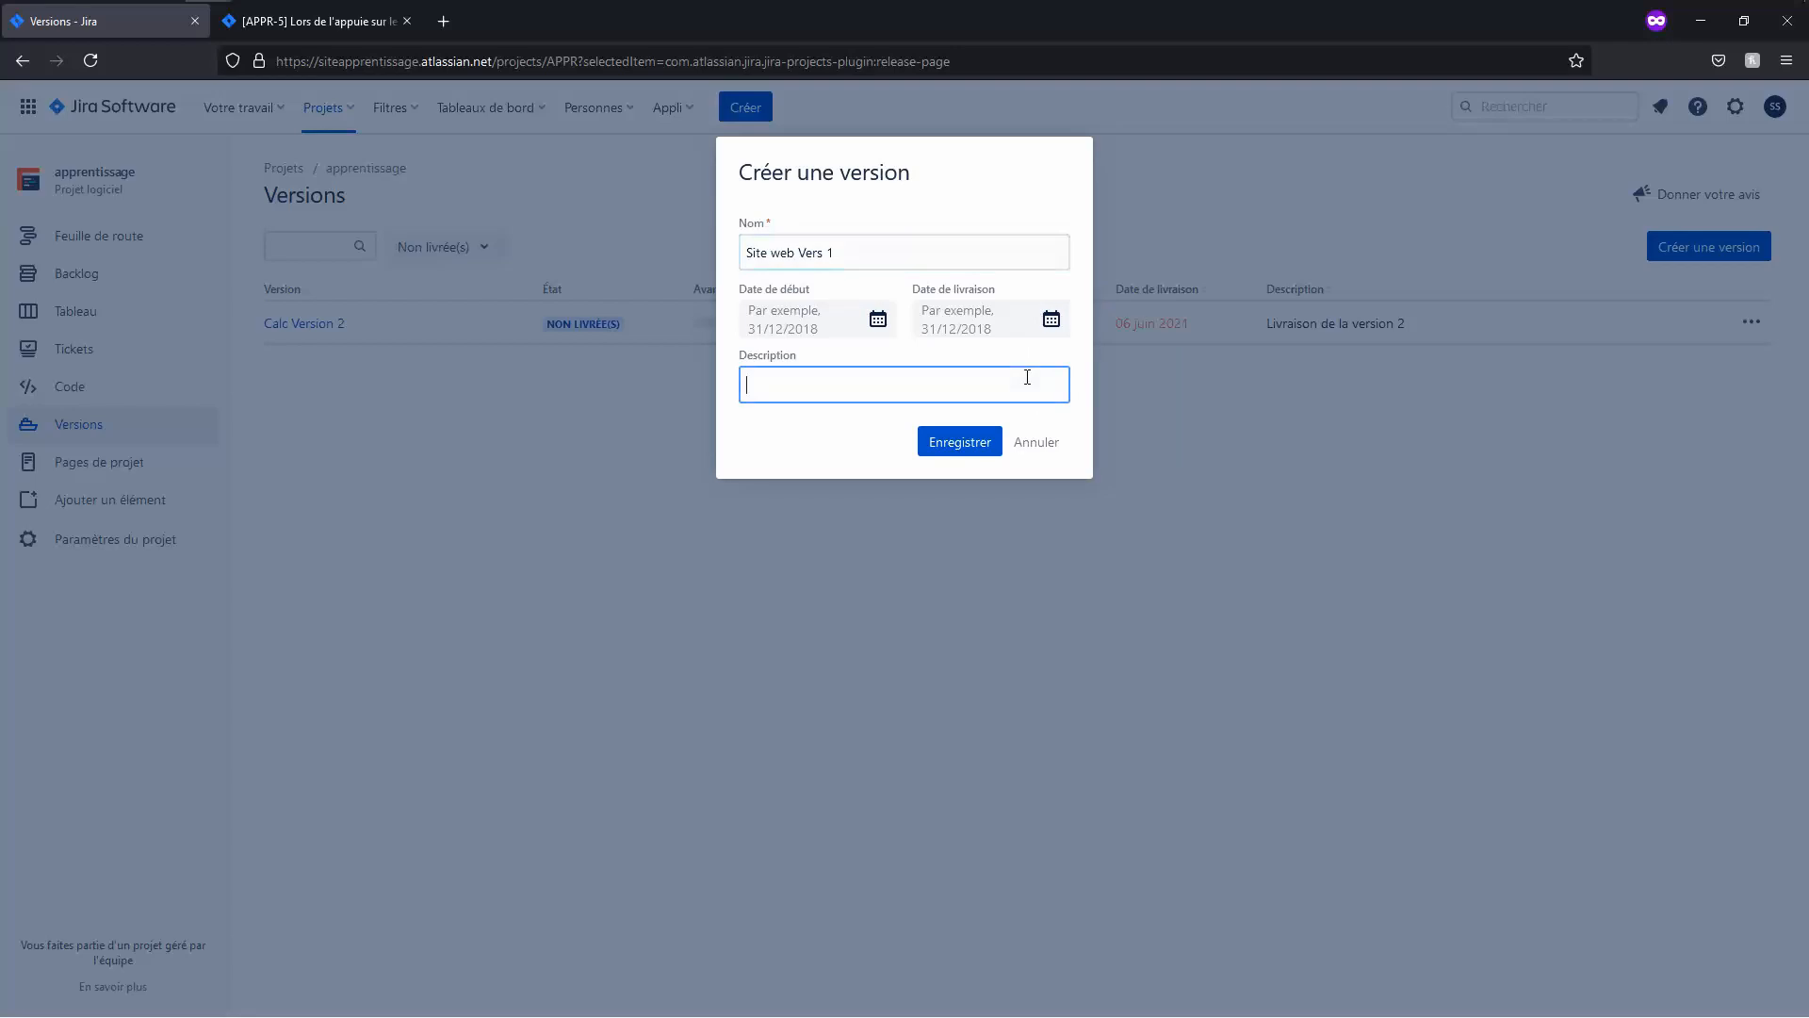
triple_click(799, 256)
key(ctrl+c)
key(BackSpace)
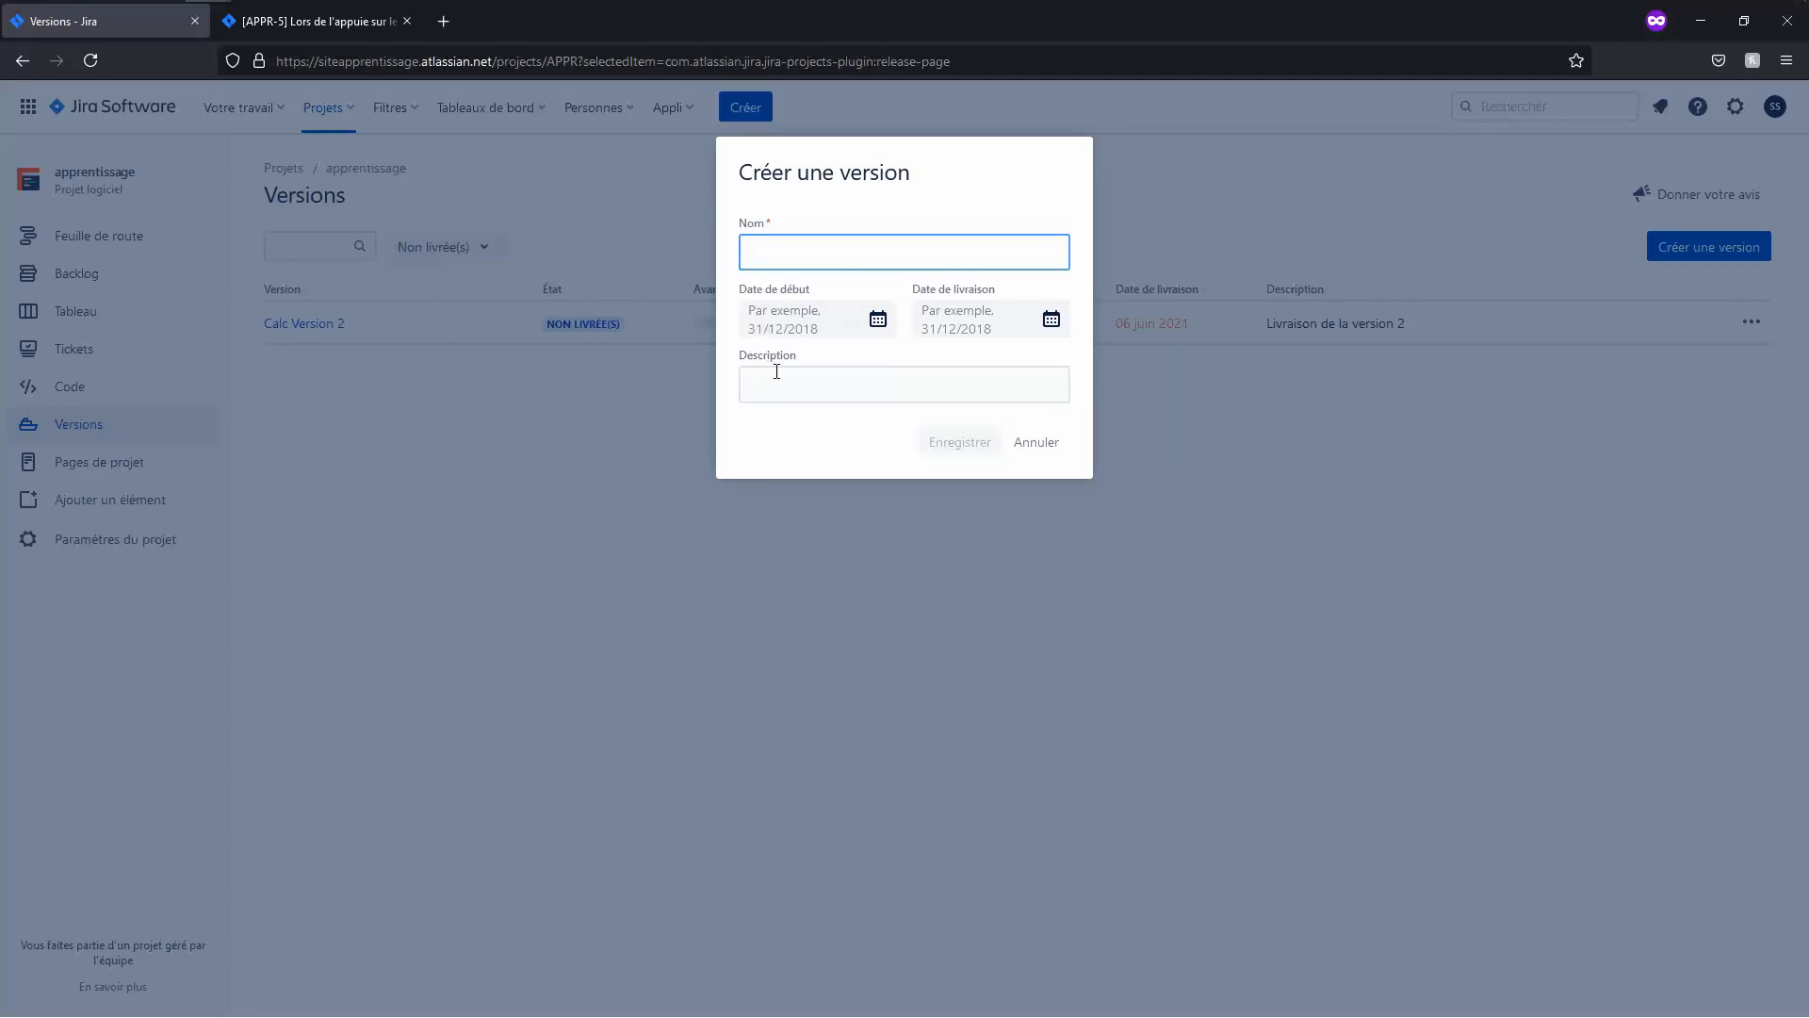
click(777, 371)
key(ctrl+v)
Step: Name the version "SWV 1" and change its description to "Site web Version 1"
click(779, 263)
text(SW)
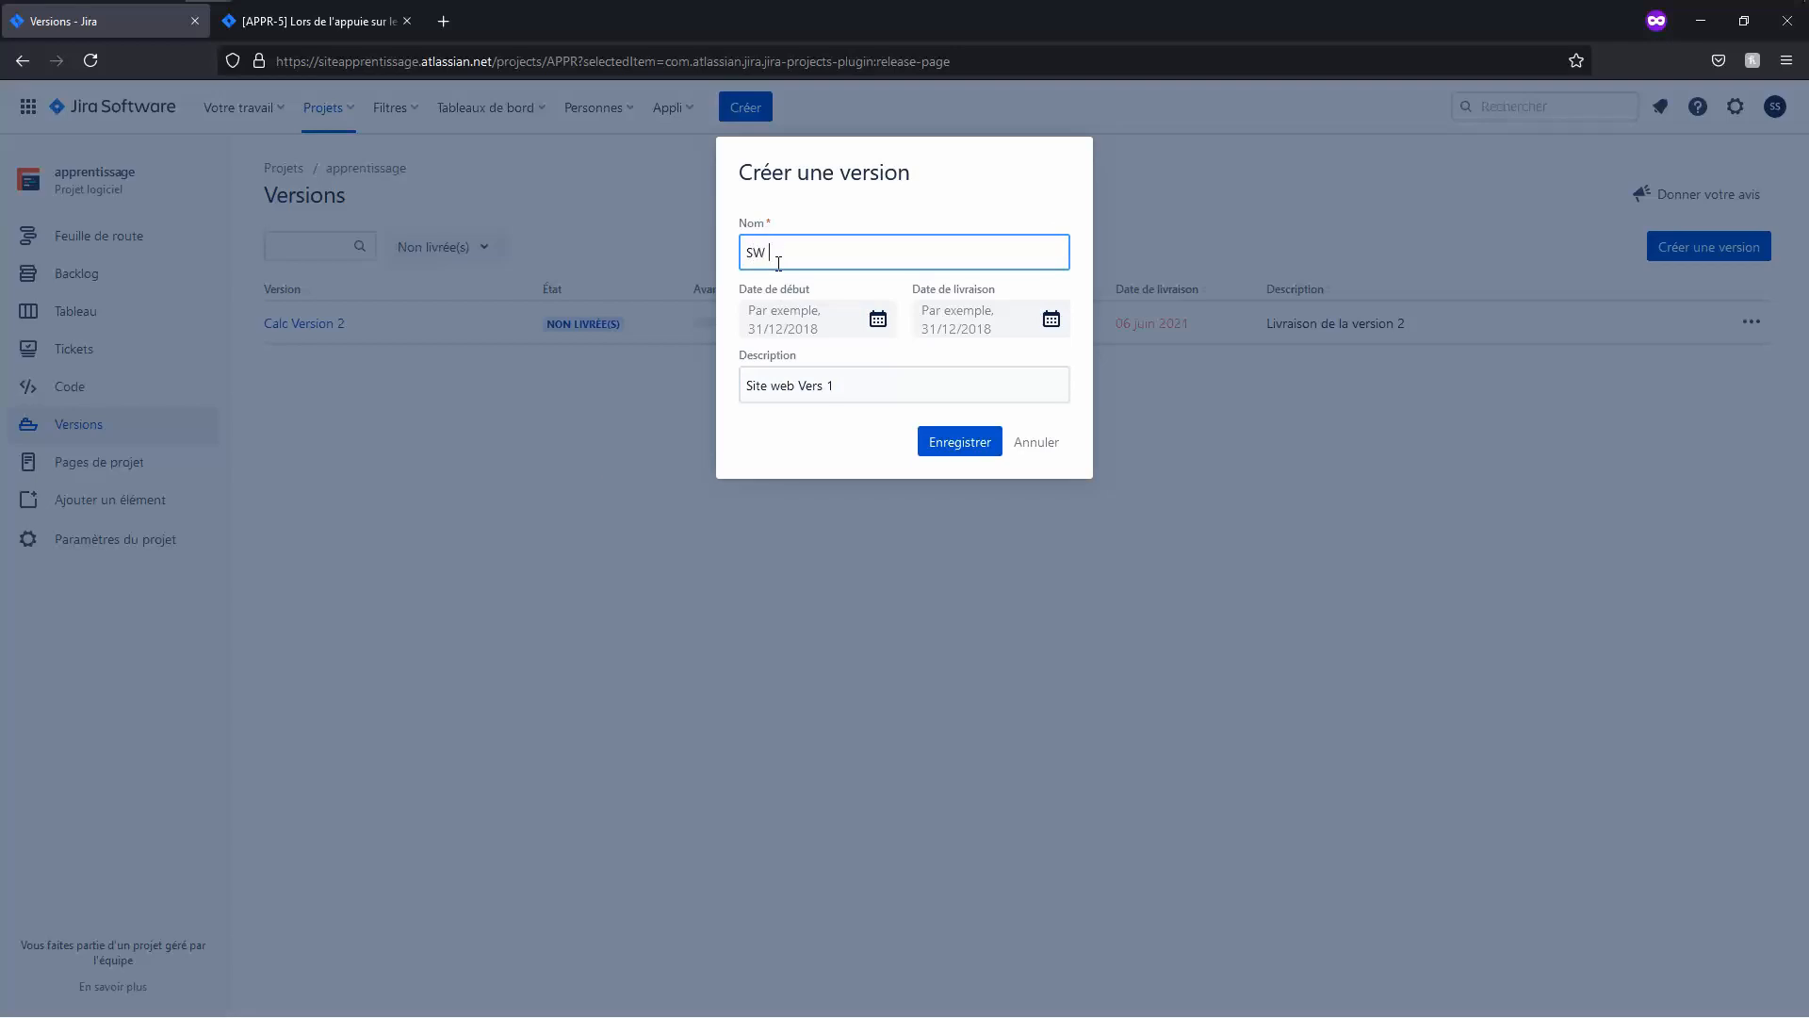
text( 1)
click(821, 389)
text(ion)
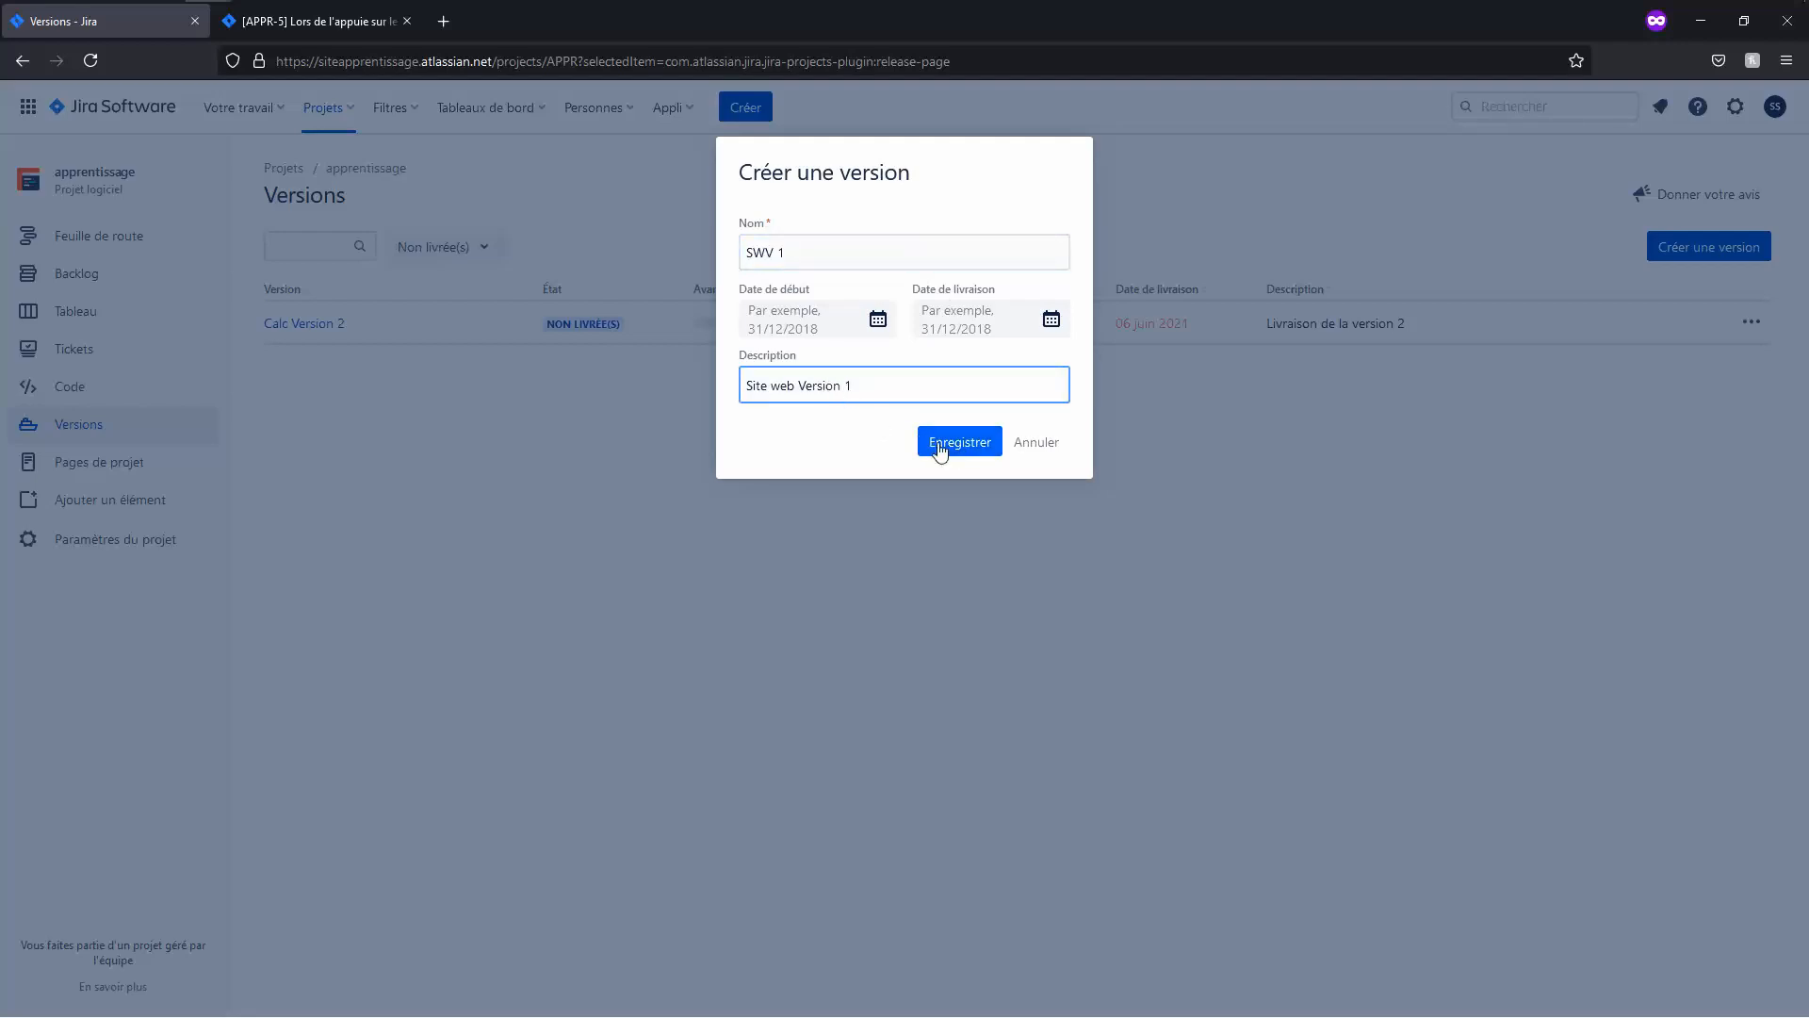
Step: Set the version's start date to 5/30/2021 and its delivery date to 11 June 2021, and save it
click(840, 334)
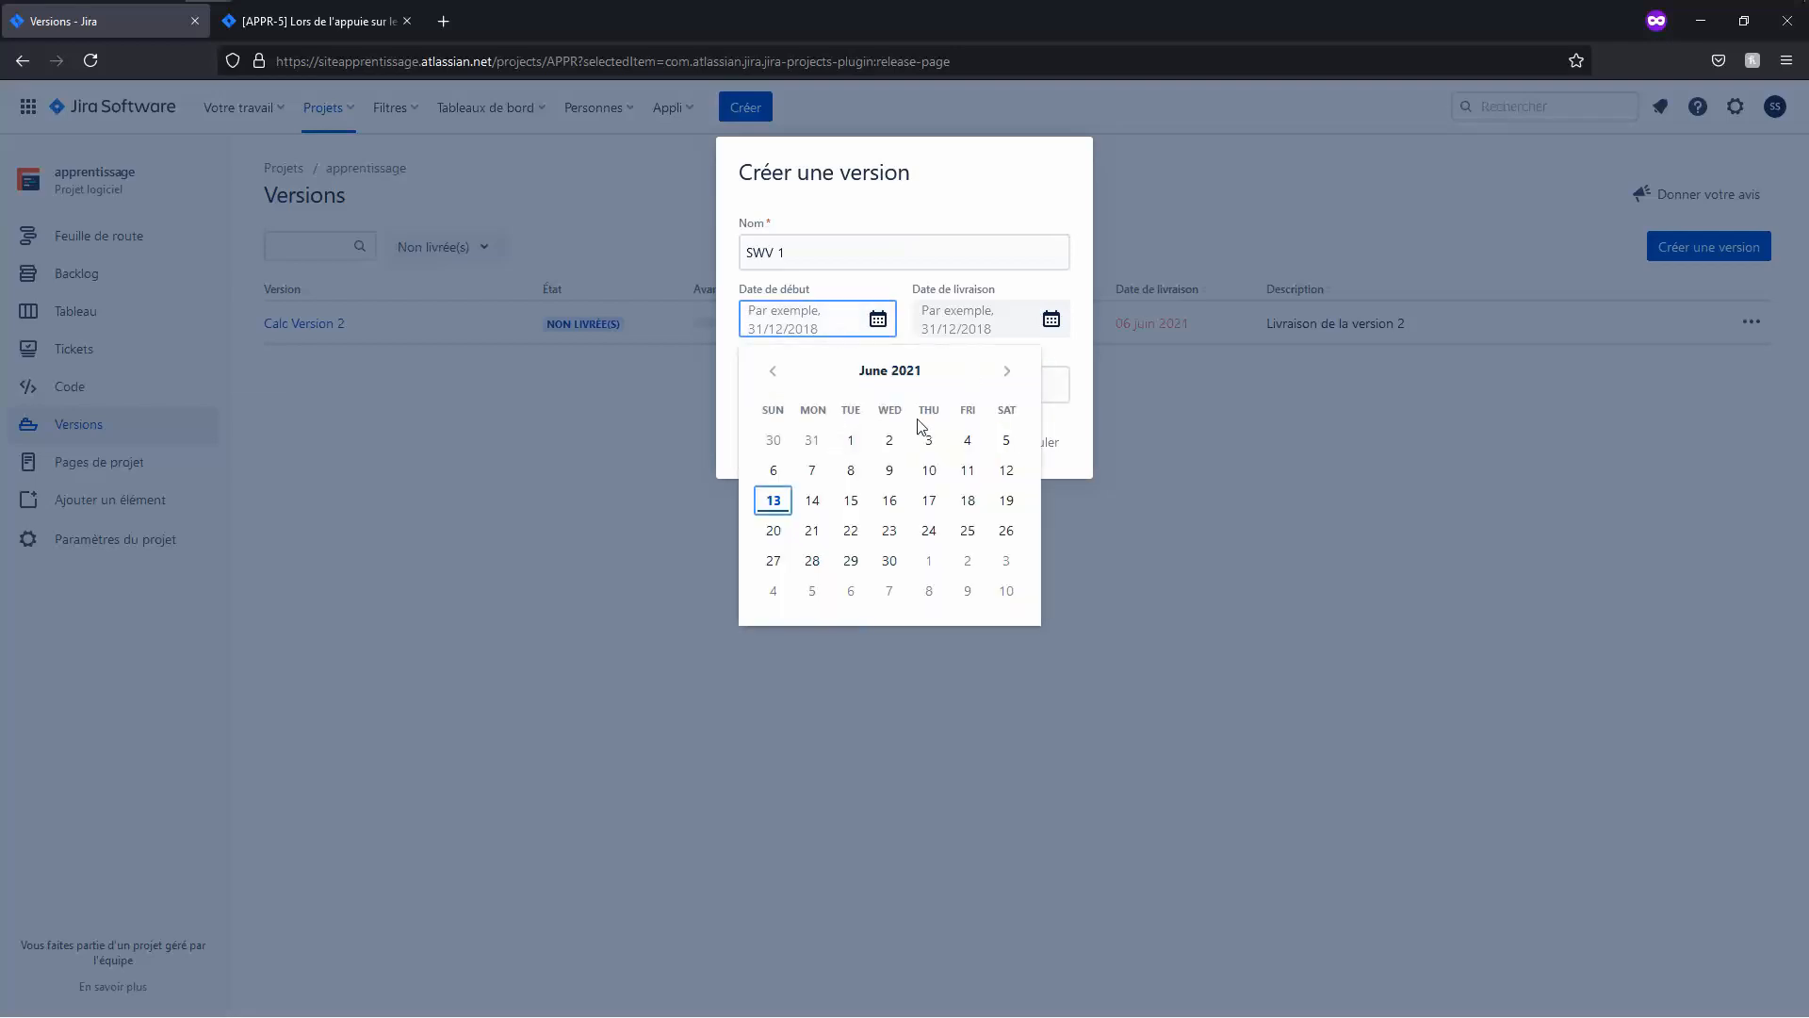
click(782, 445)
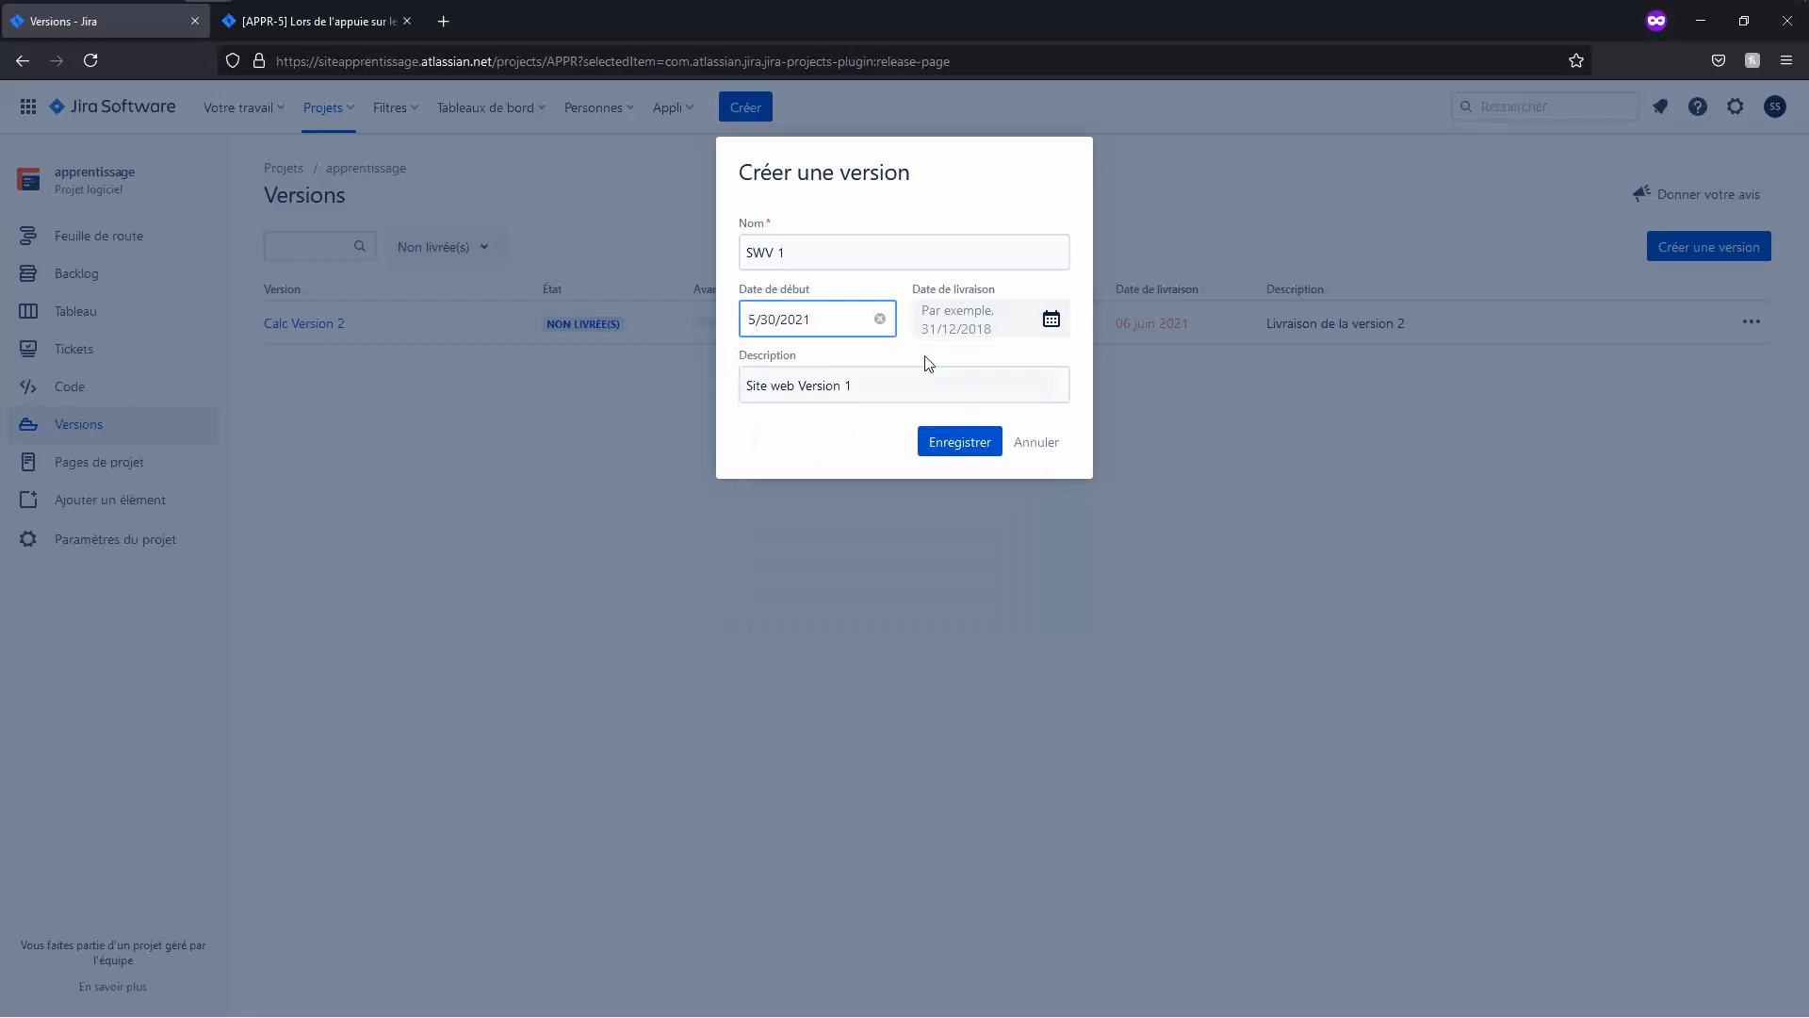
click(947, 328)
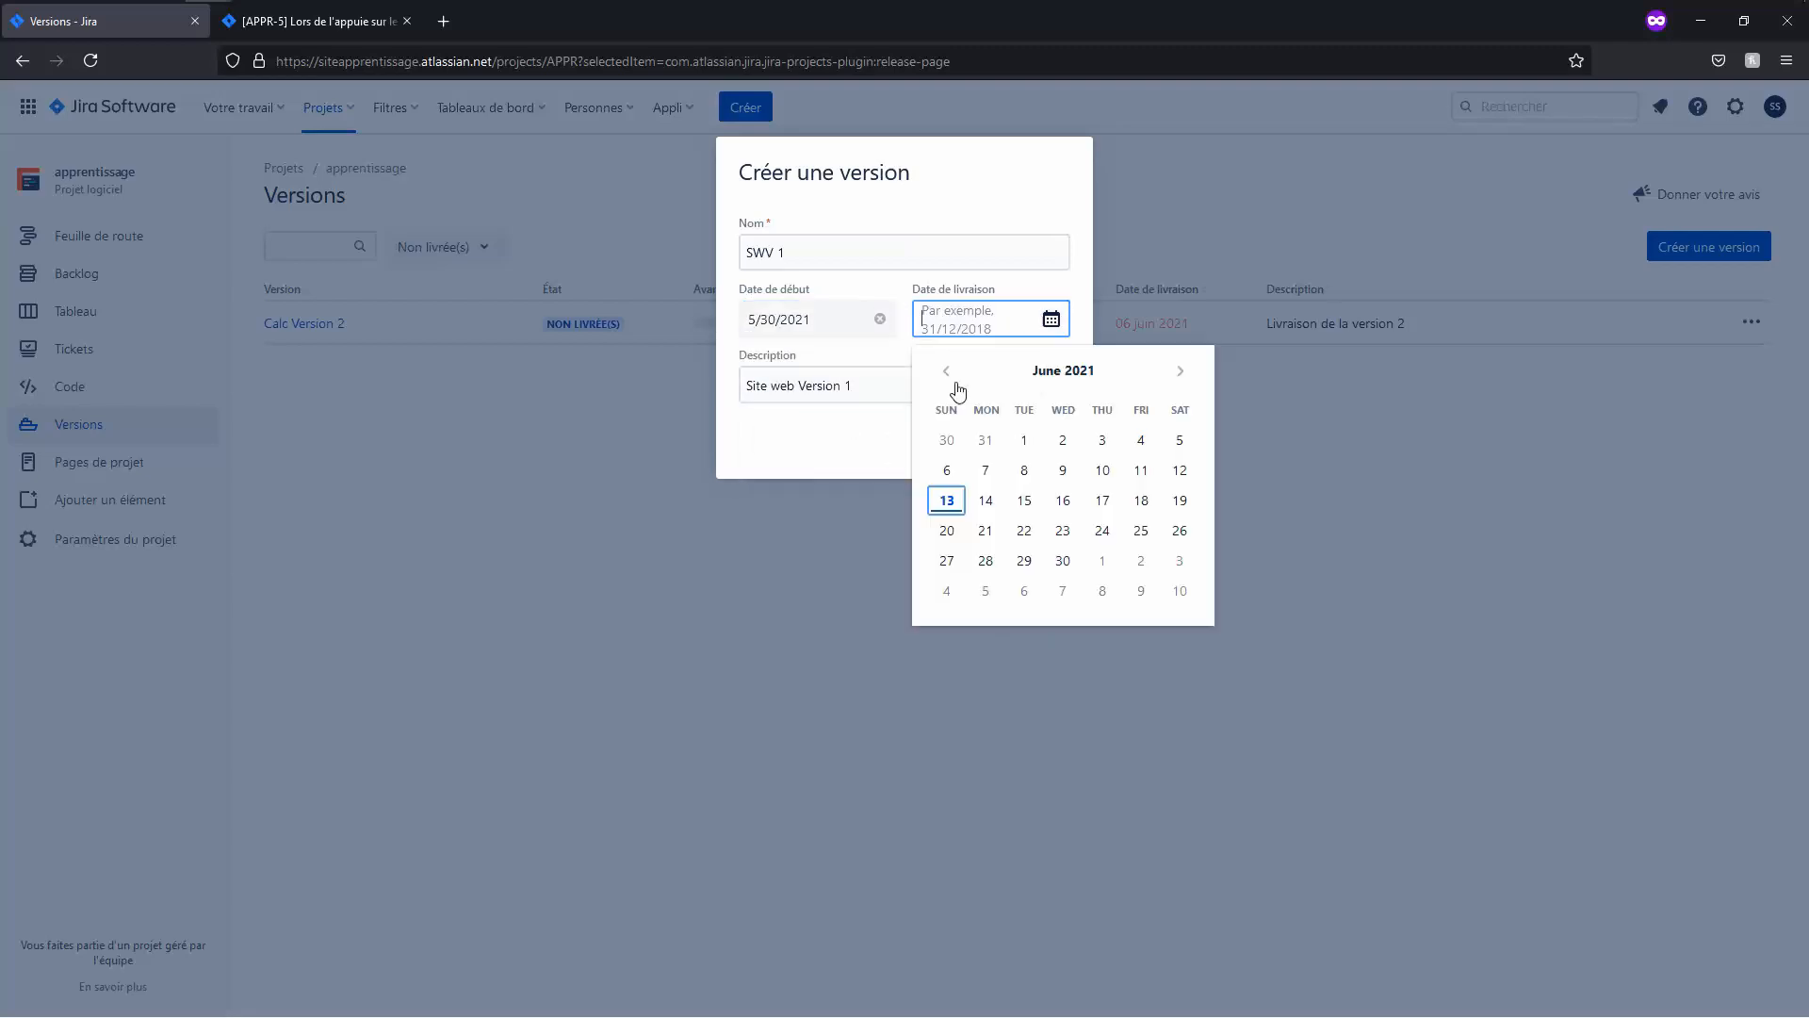
click(1151, 471)
click(936, 447)
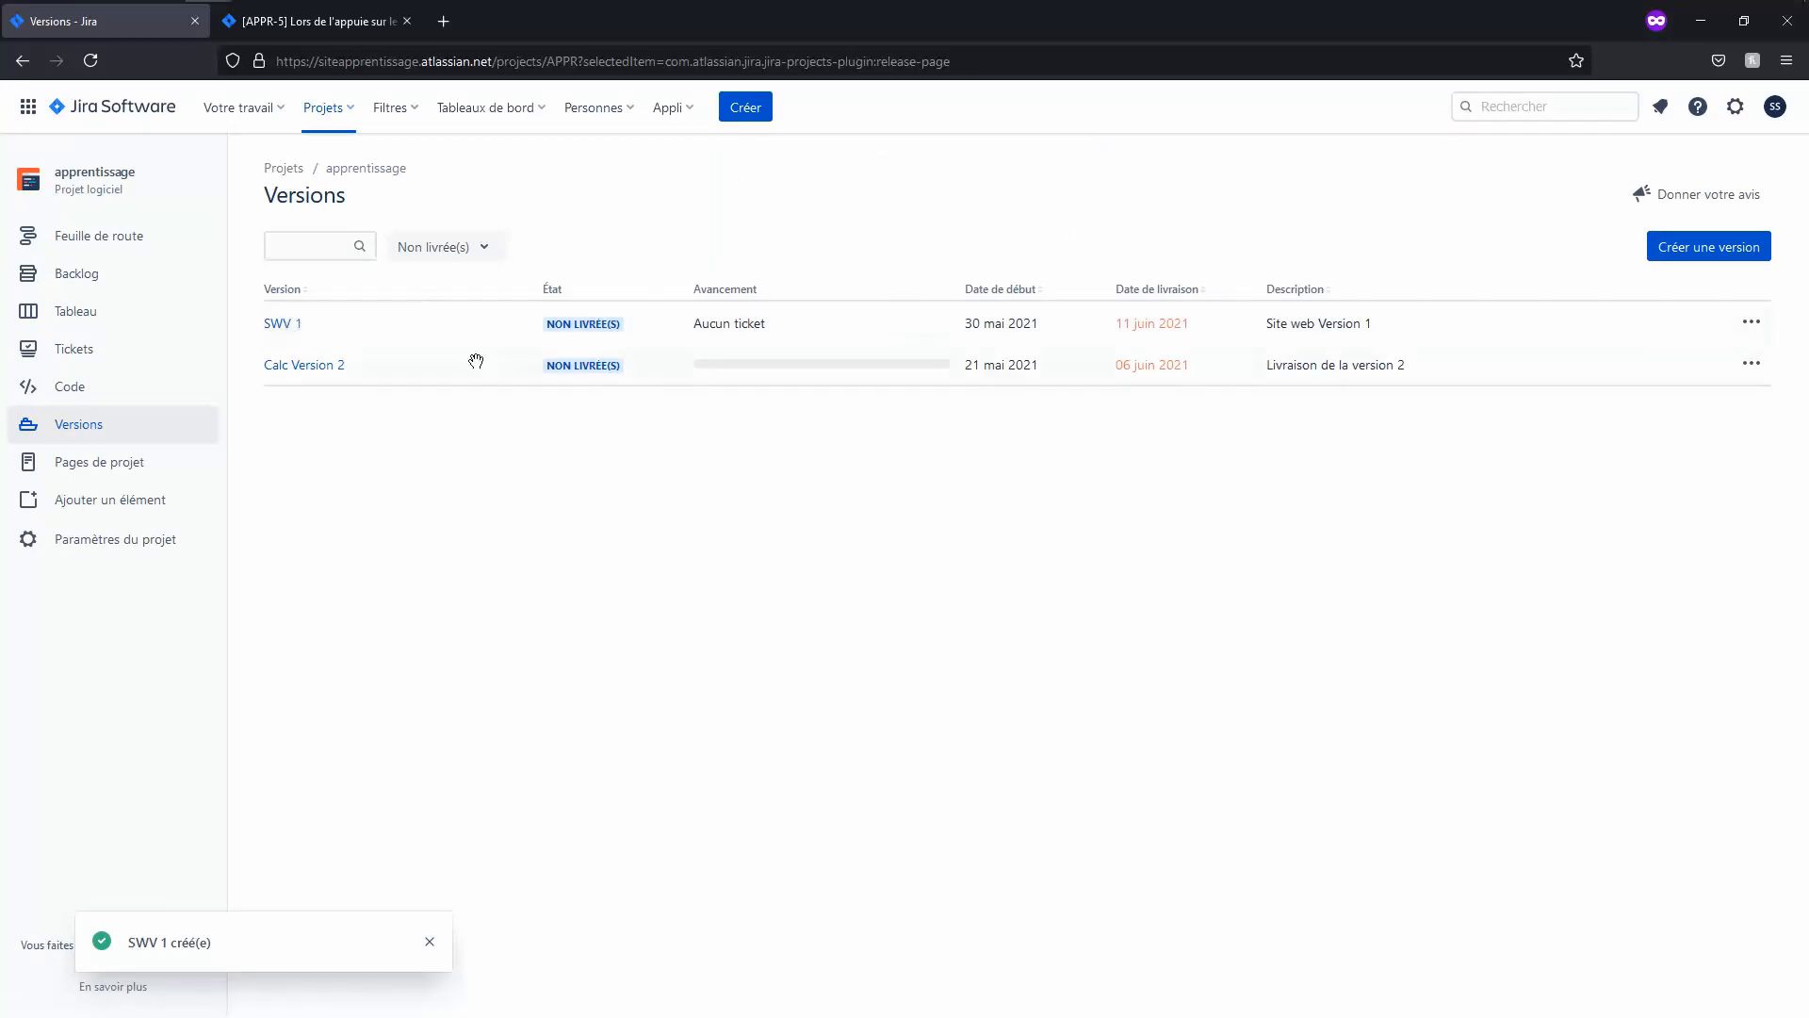
Step: Open the details of version SWV 1 and check the affected-version choices on ticket APPR-5
click(281, 332)
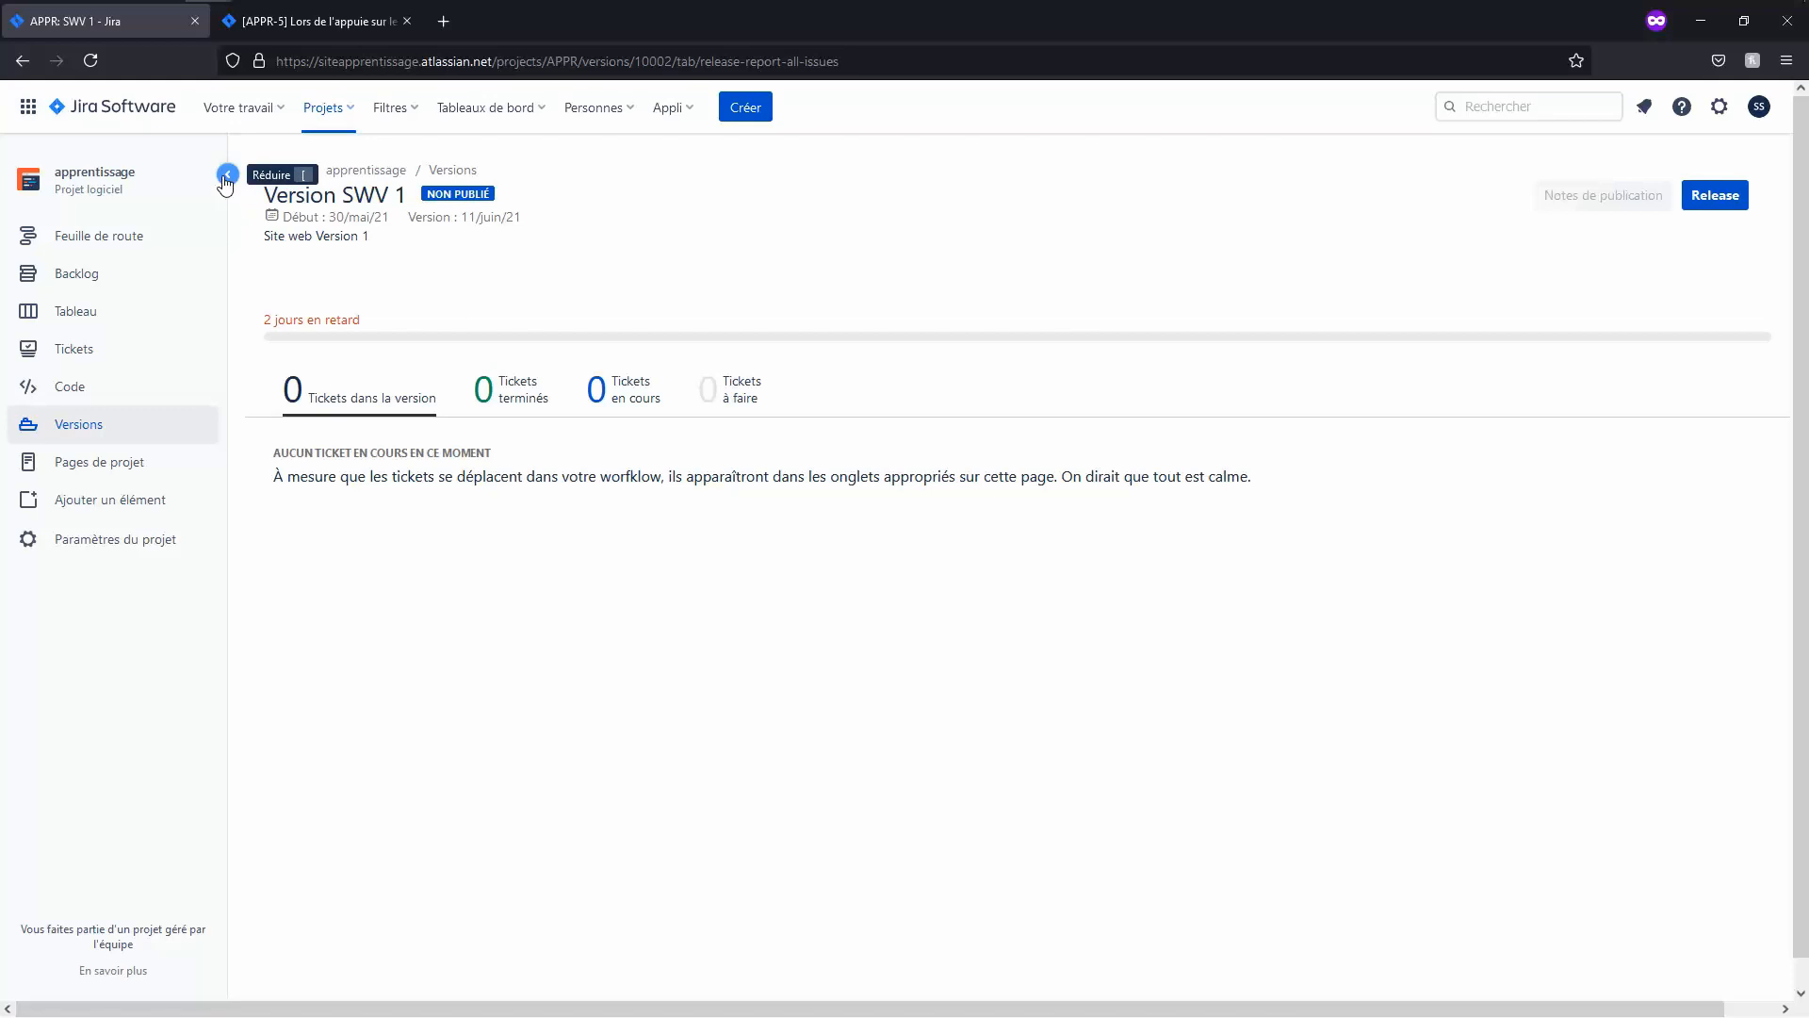
click(226, 178)
click(312, 29)
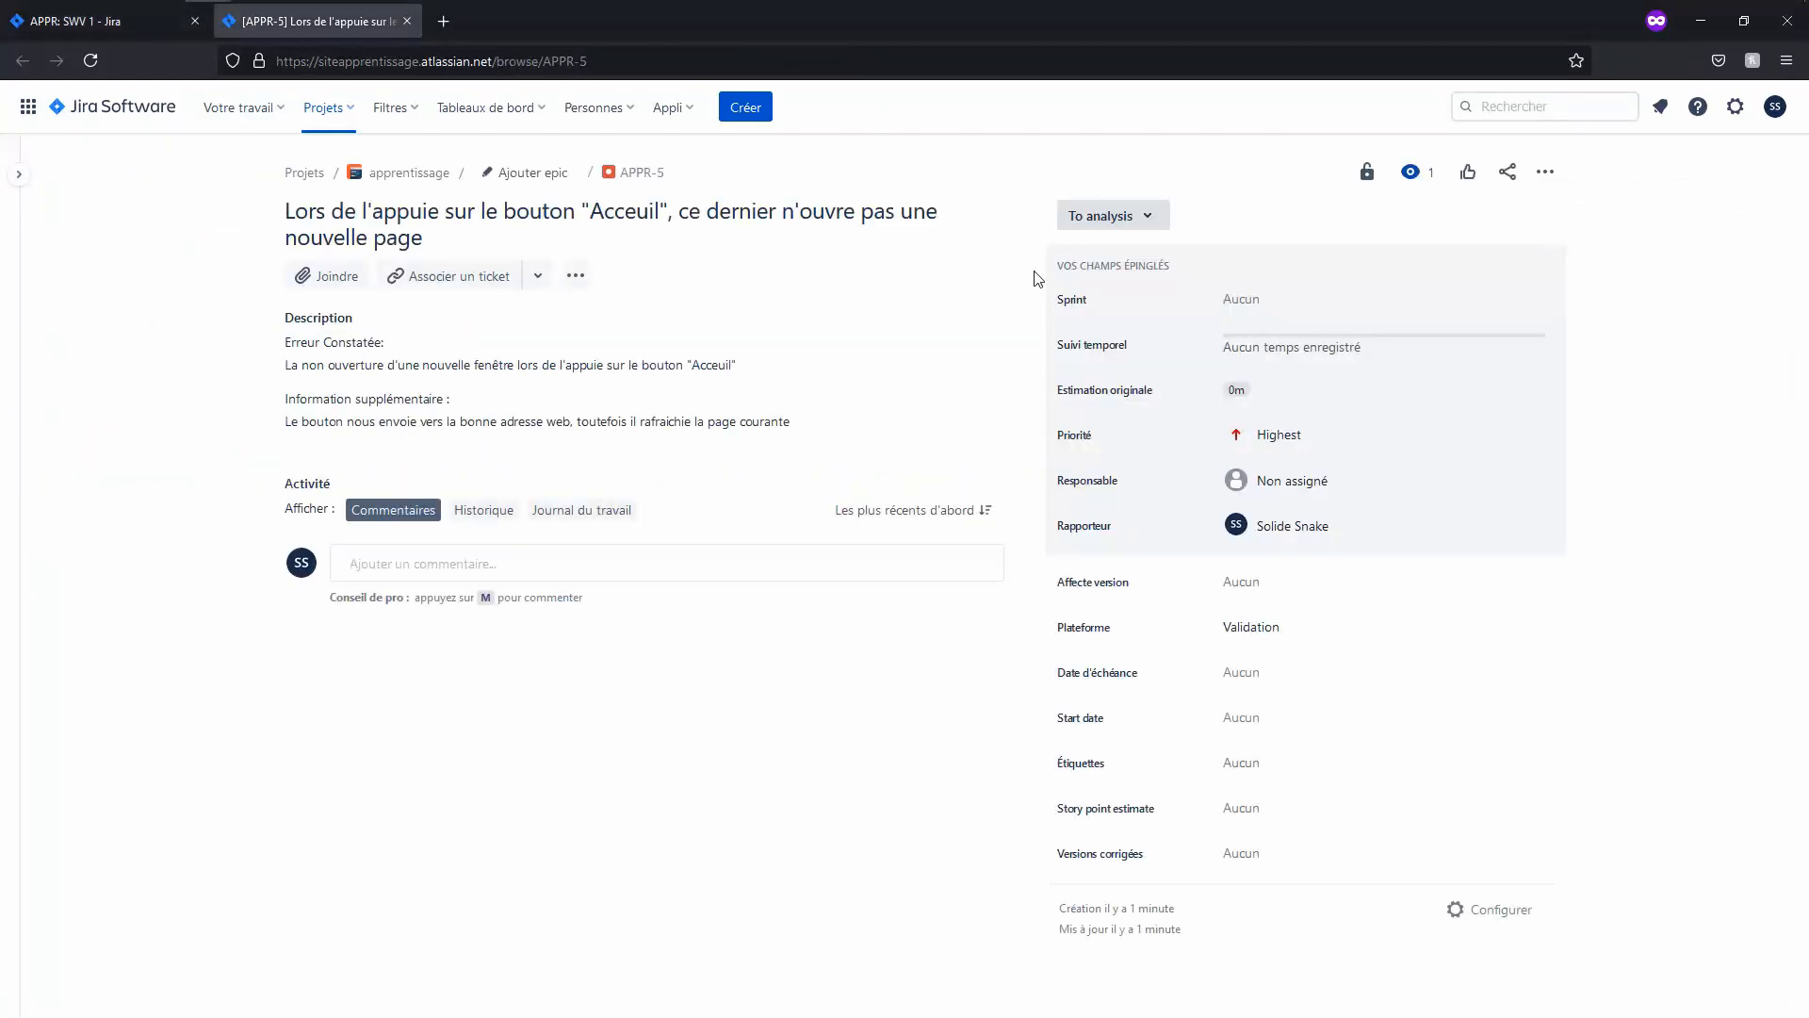
click(1286, 585)
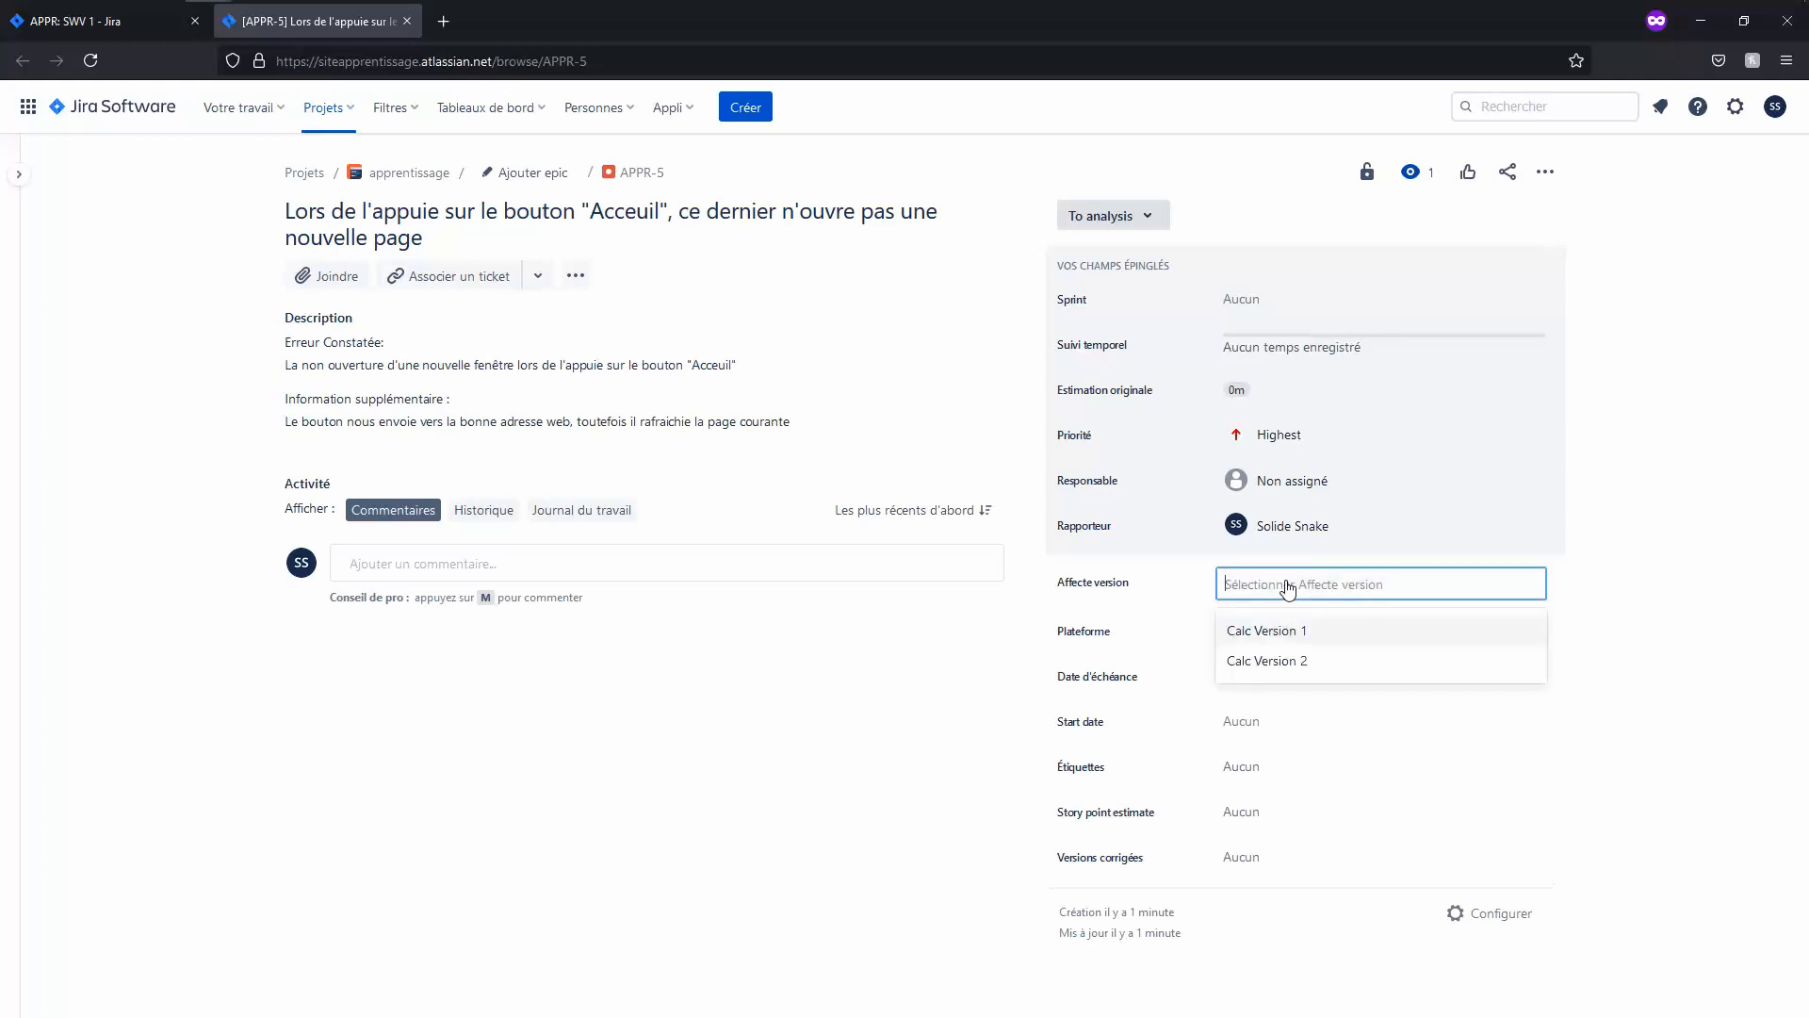
click(926, 175)
Step: Return to the details of version SWV 1 and release it
click(123, 22)
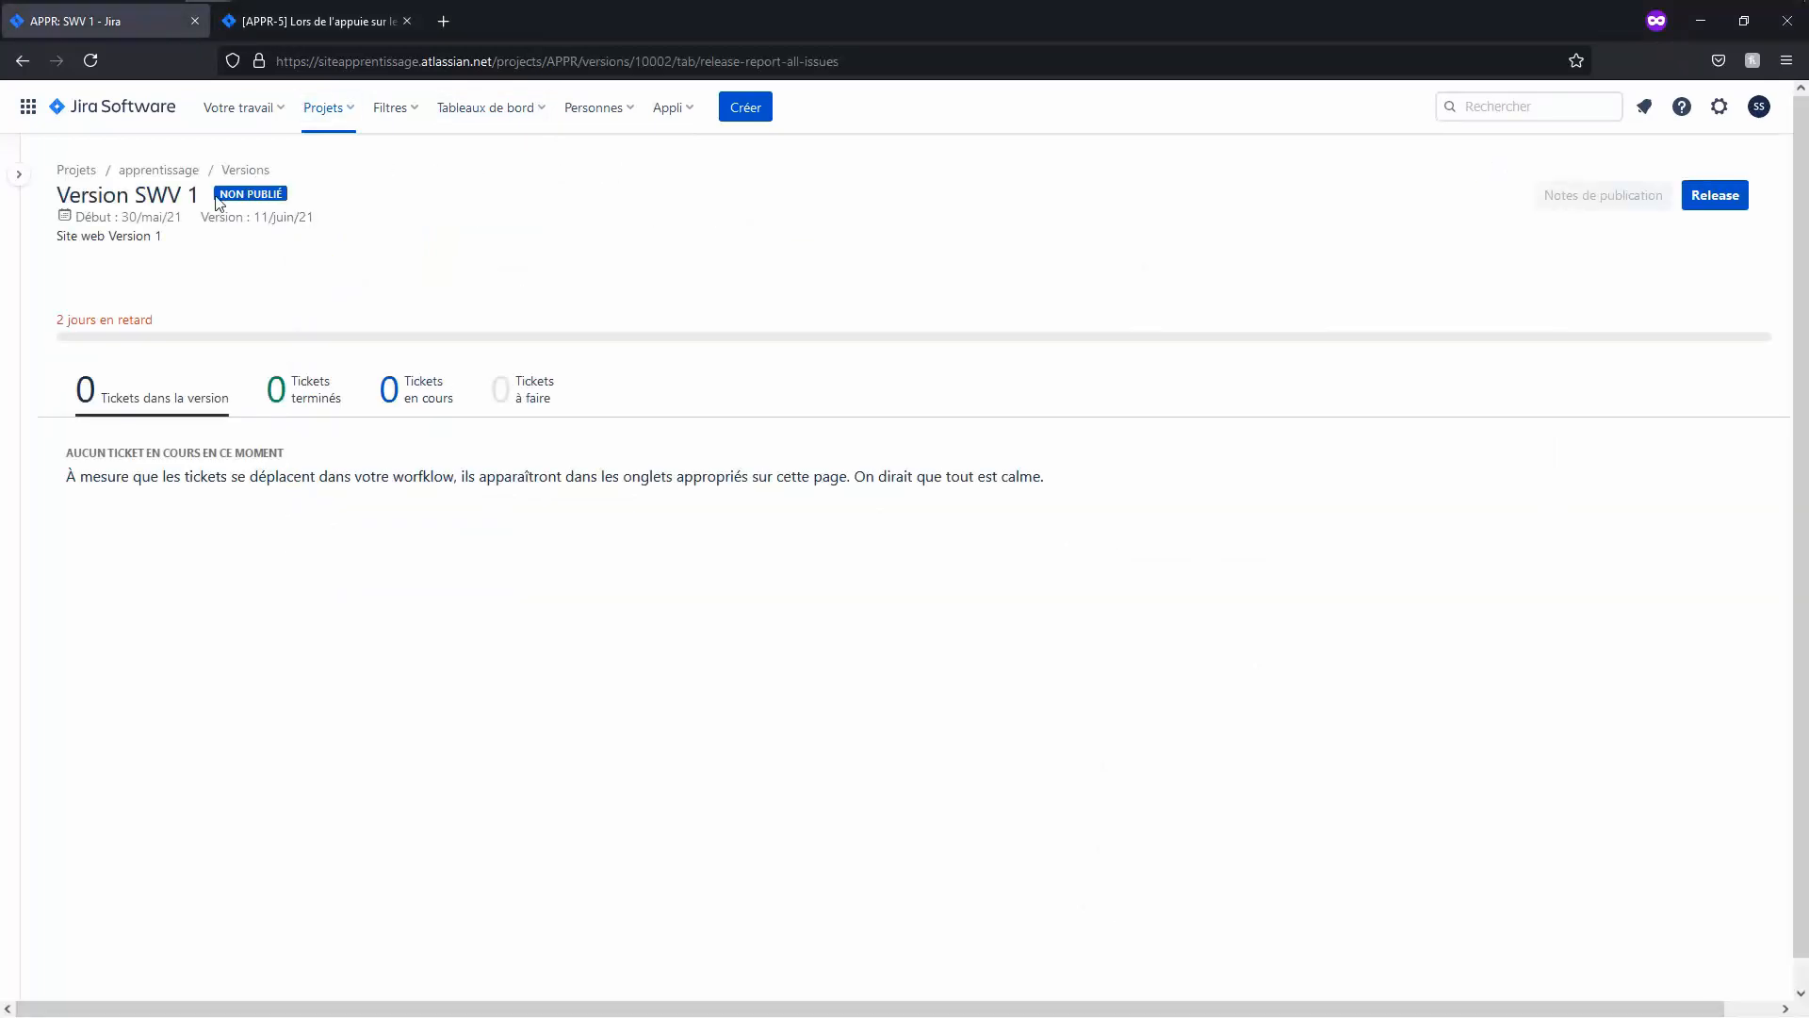
click(1717, 195)
click(1168, 613)
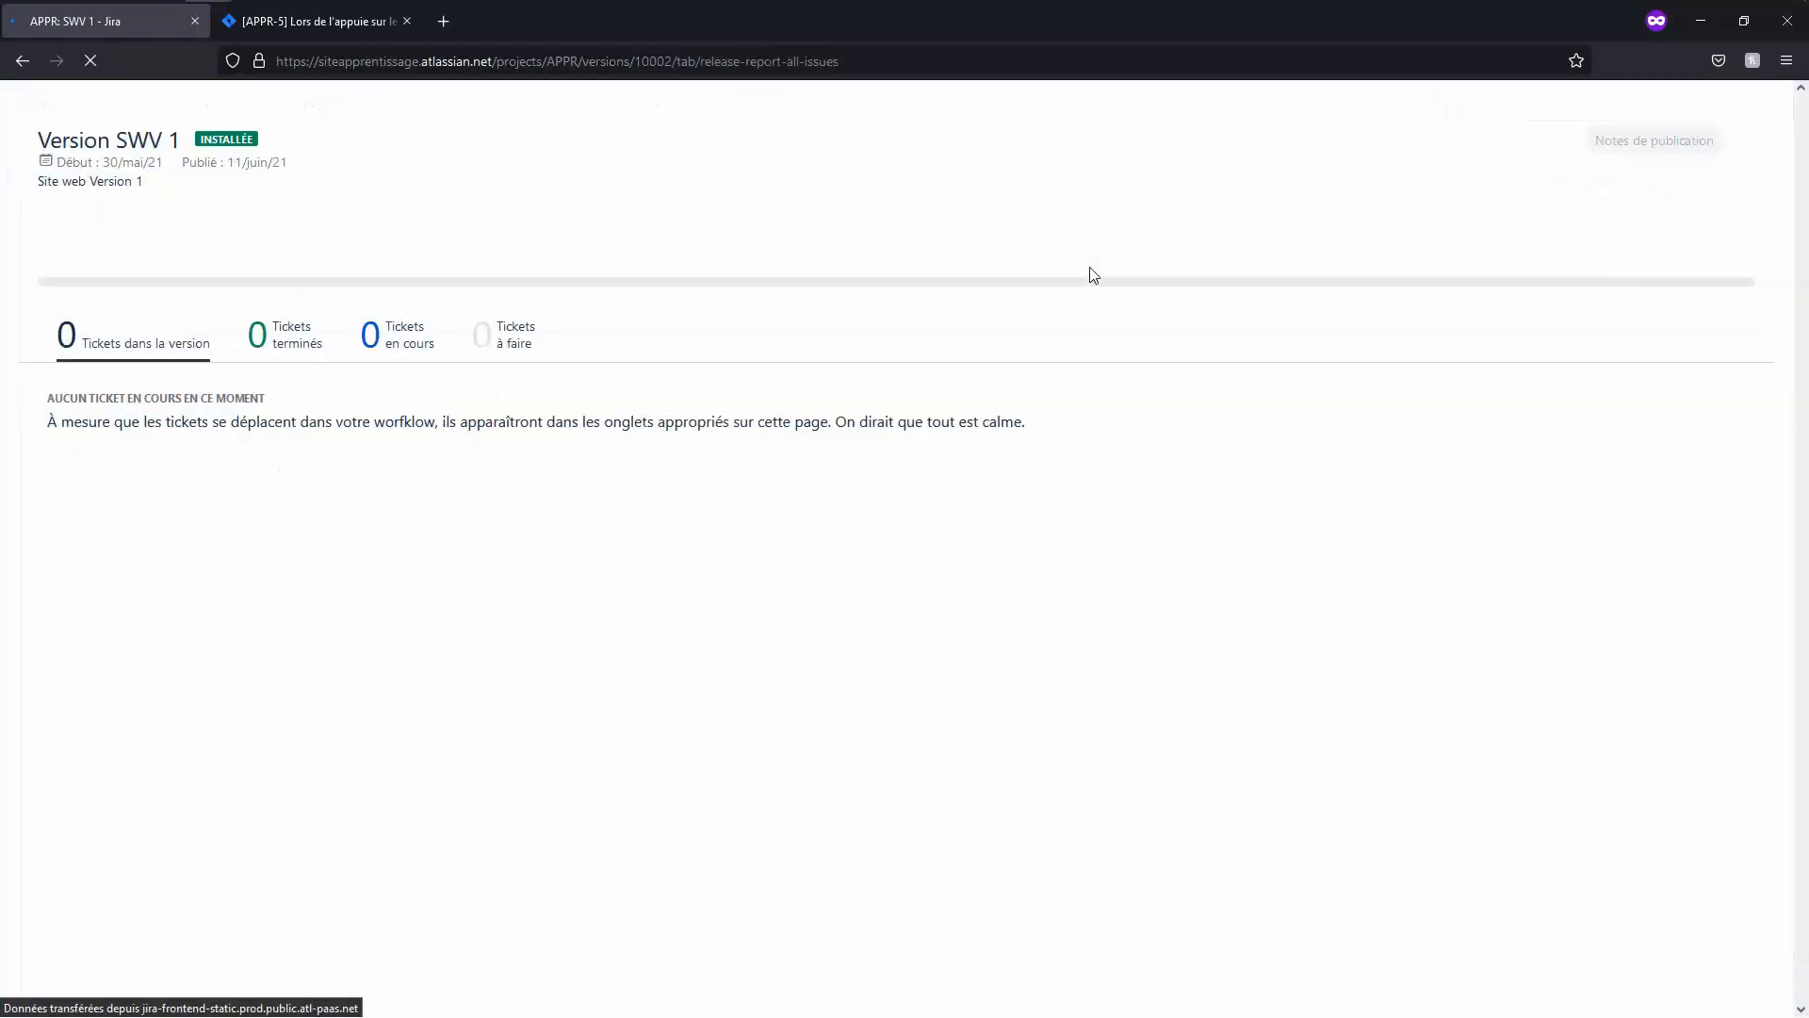
Step: Go back to the project's Versions list and include released versions alongside the unreleased ones
click(19, 176)
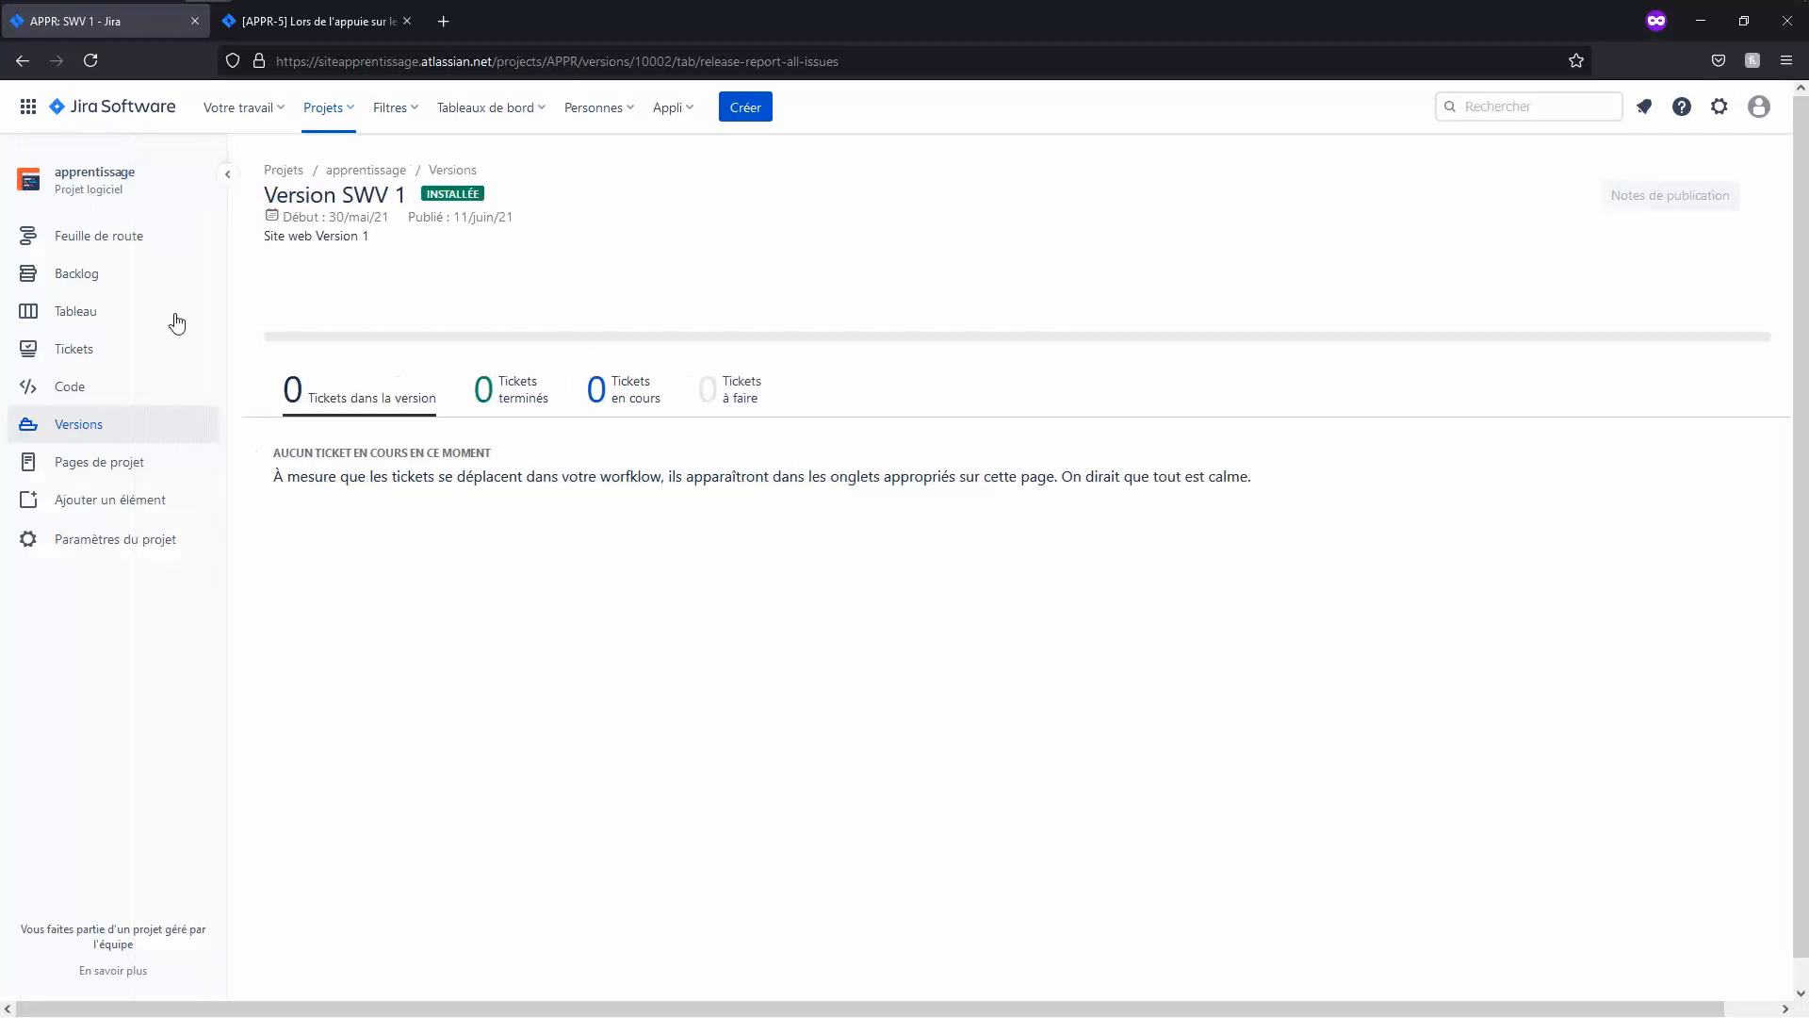
click(141, 432)
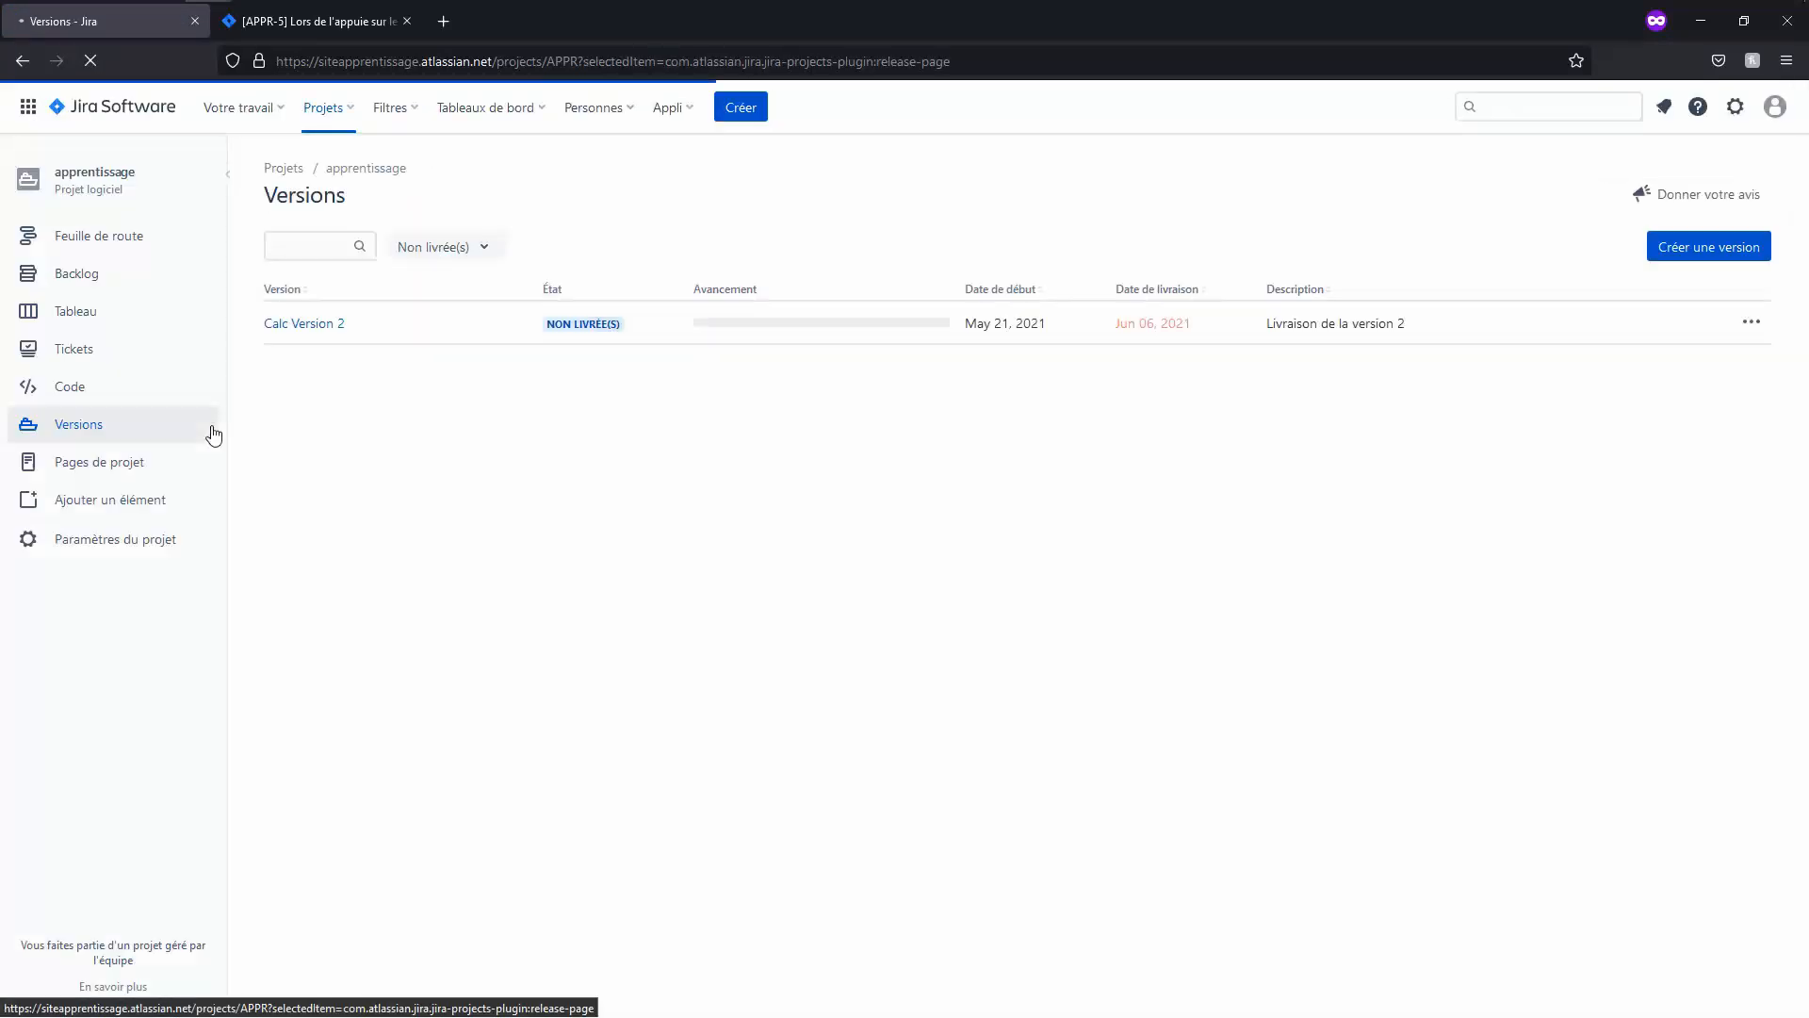
click(488, 250)
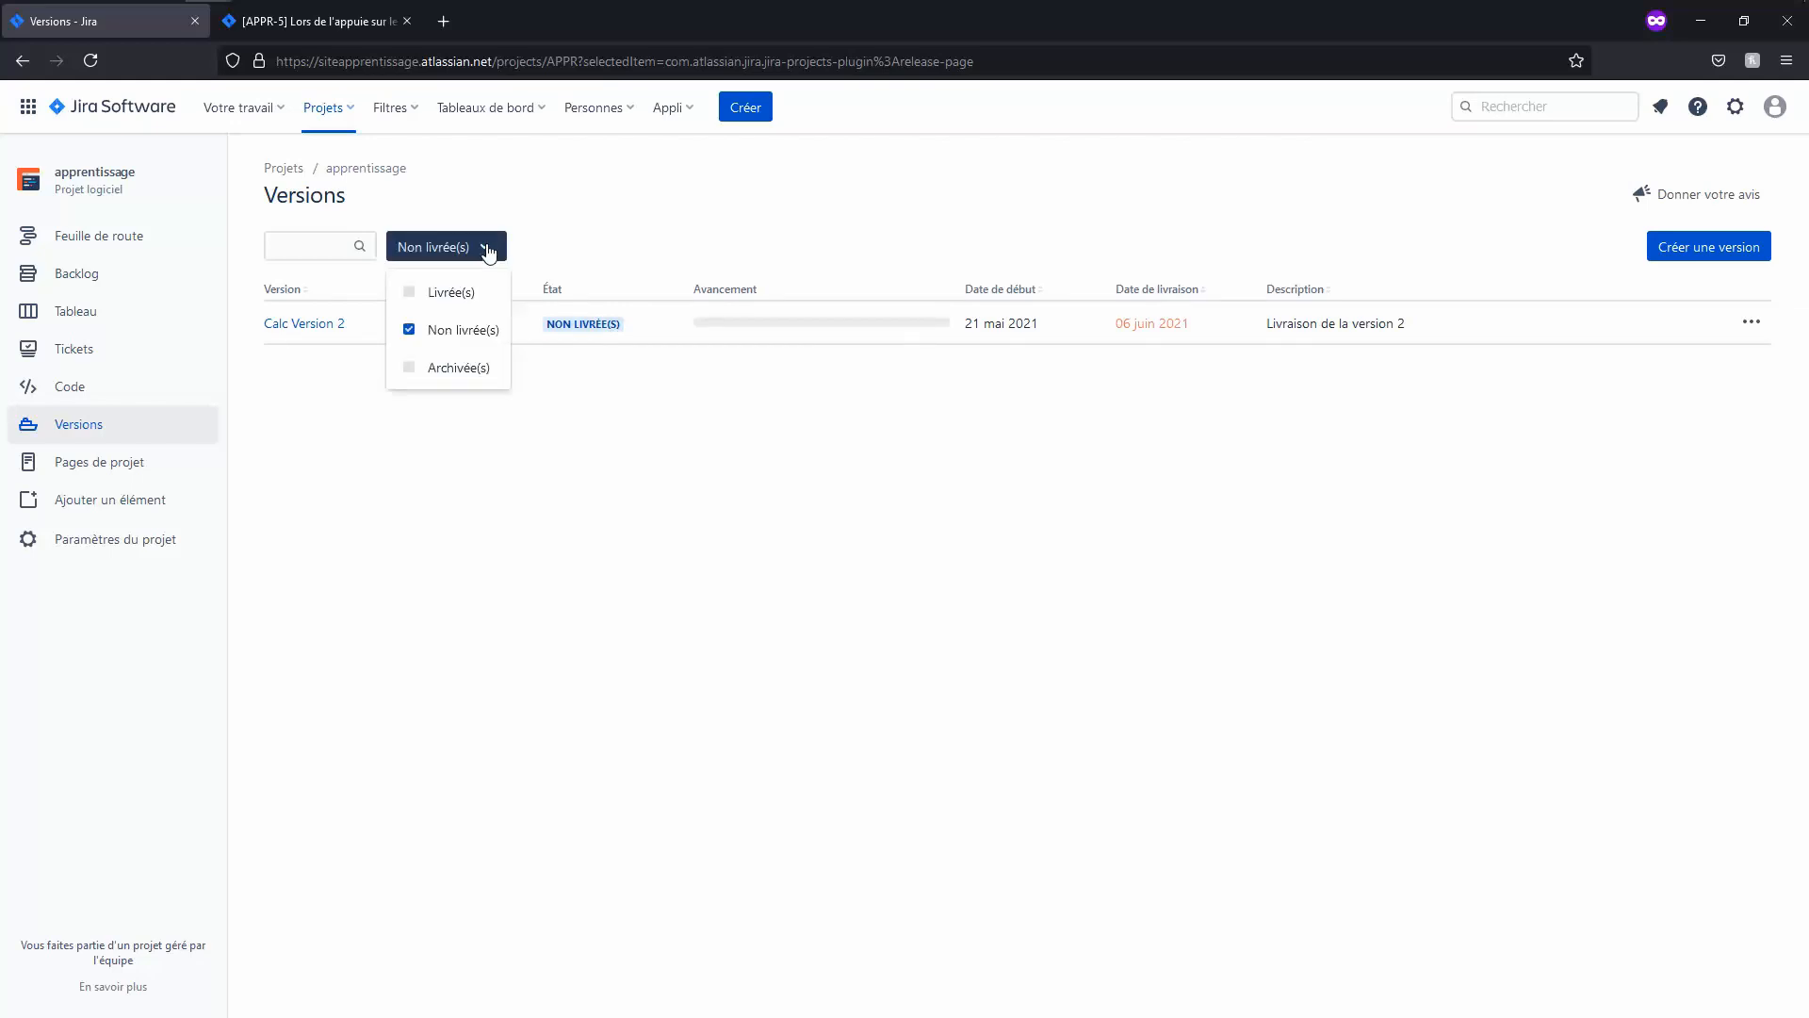
click(408, 292)
click(676, 222)
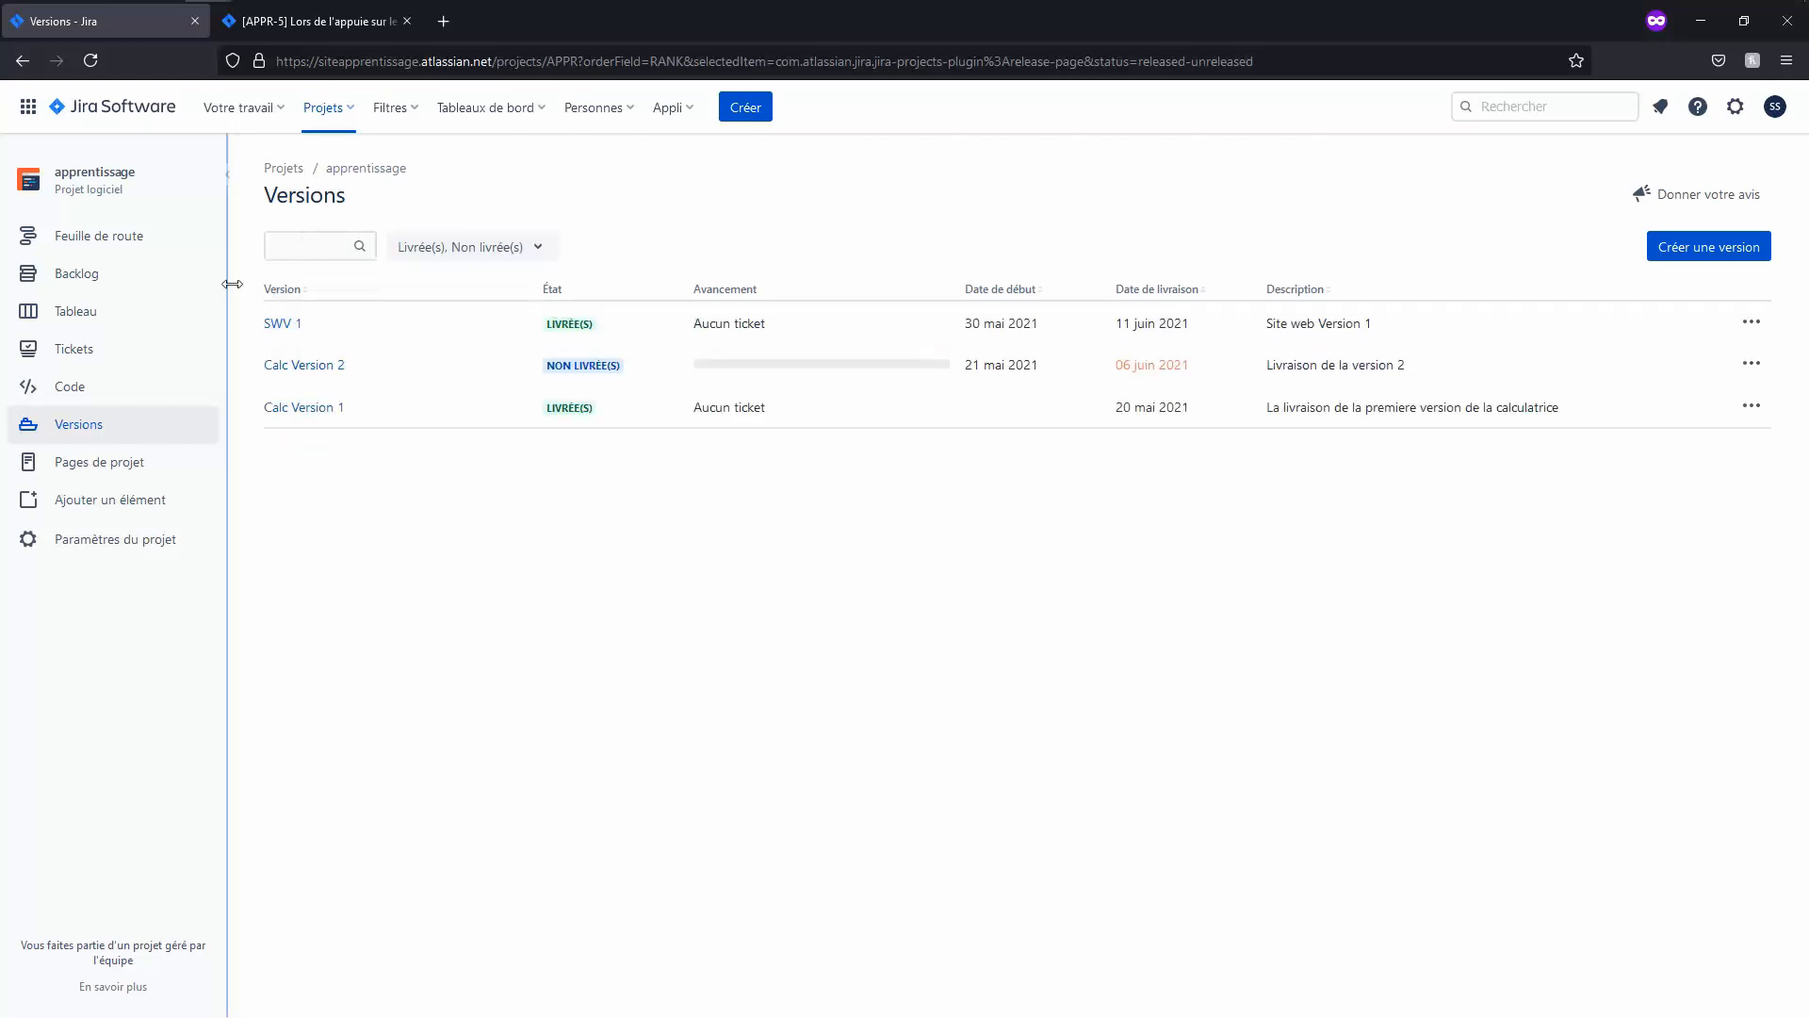
click(229, 174)
Step: Recheck the affected-version choices on ticket APPR-5 and reload the ticket page
click(280, 20)
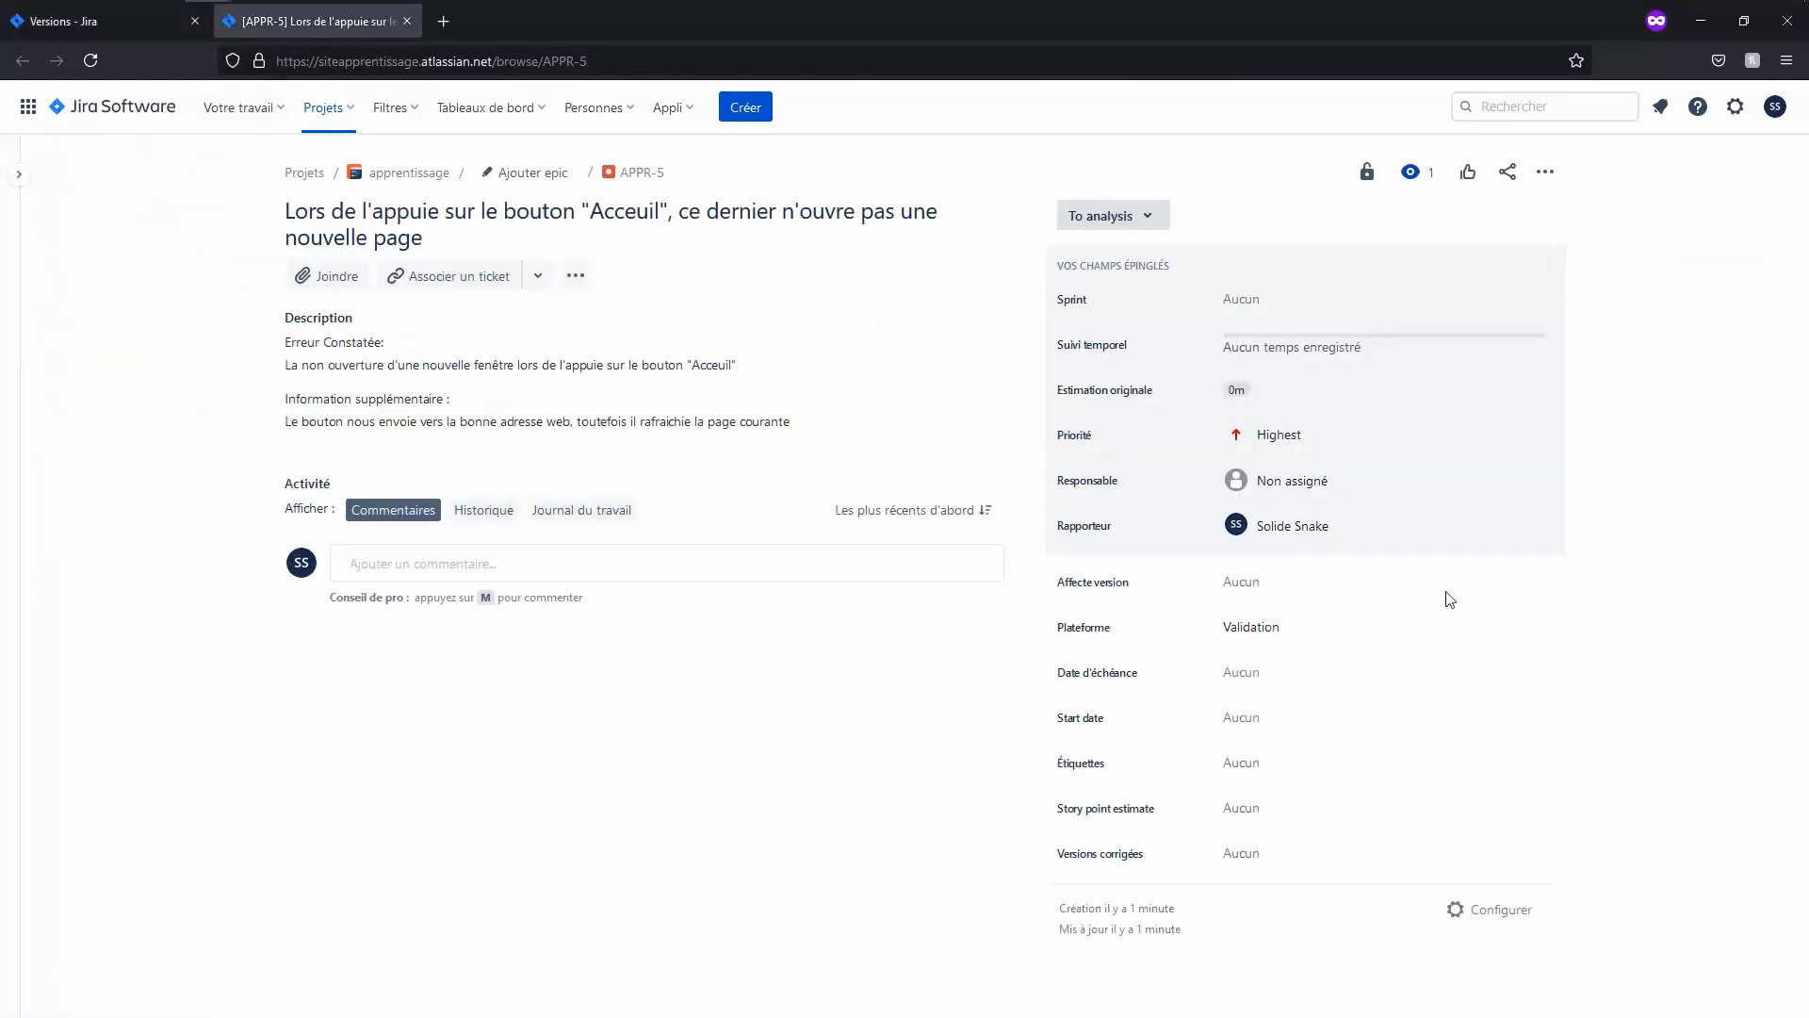
click(1372, 592)
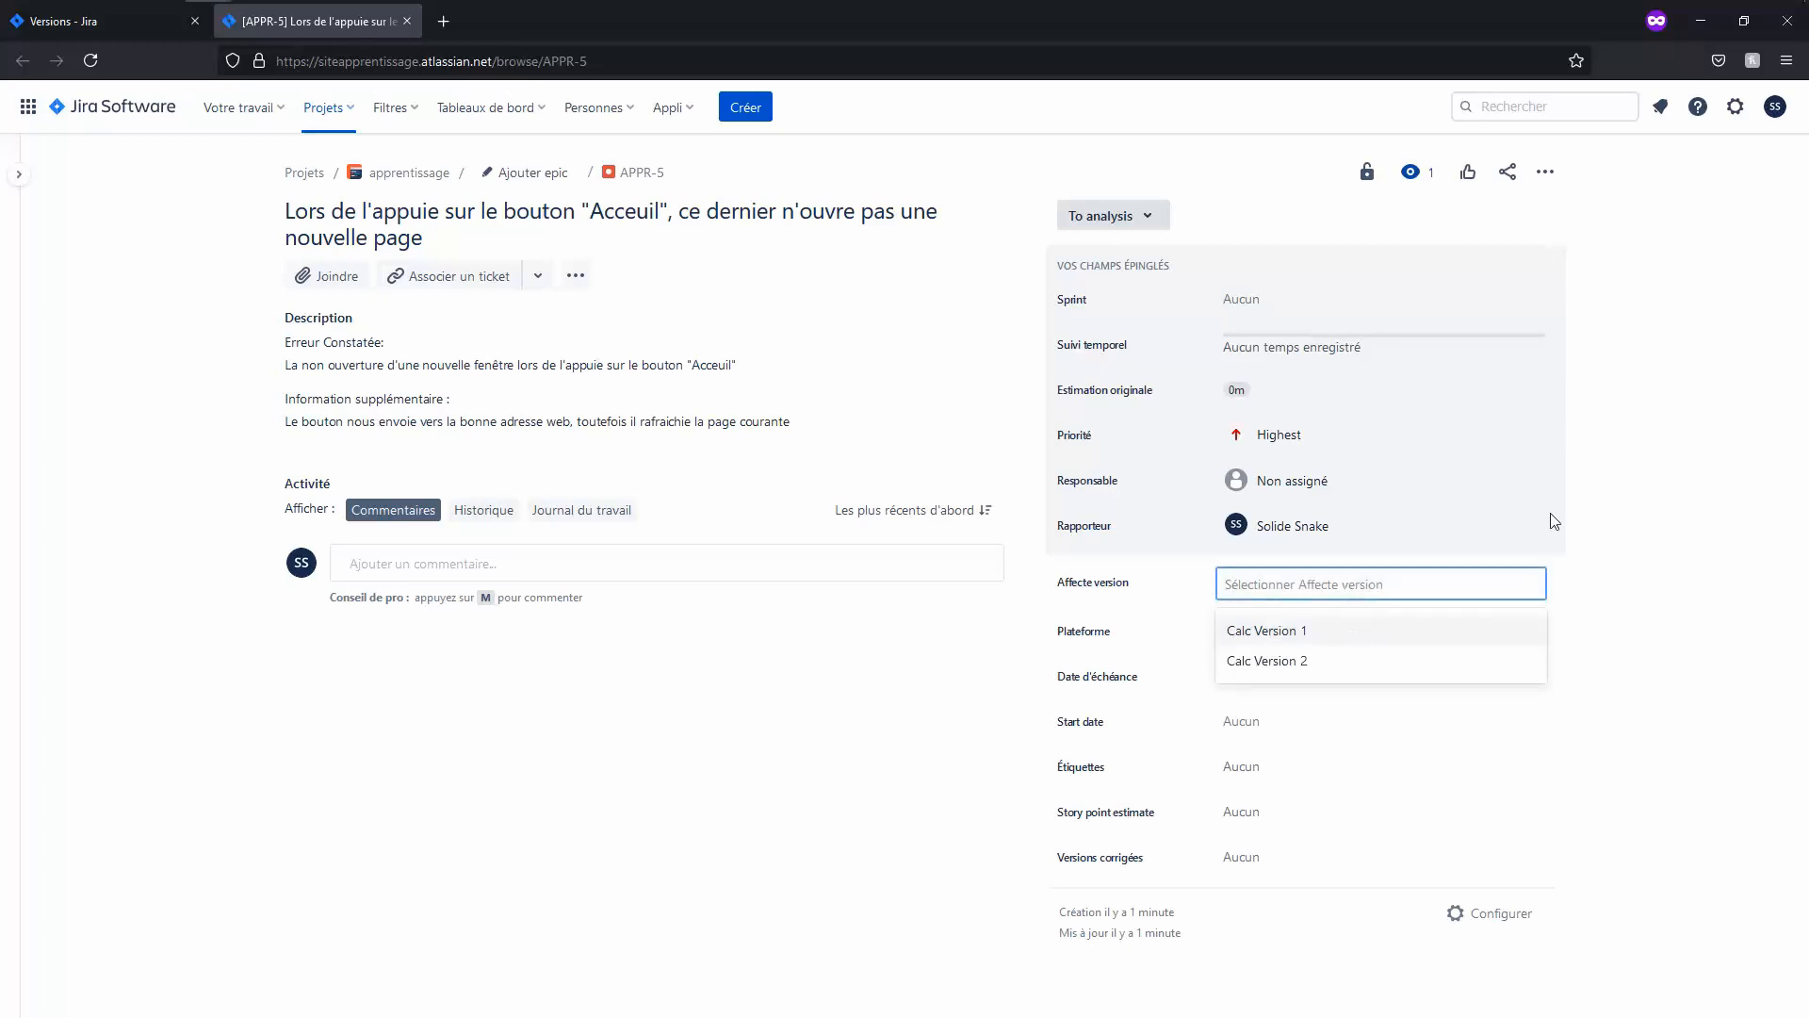
click(1644, 501)
key(F5)
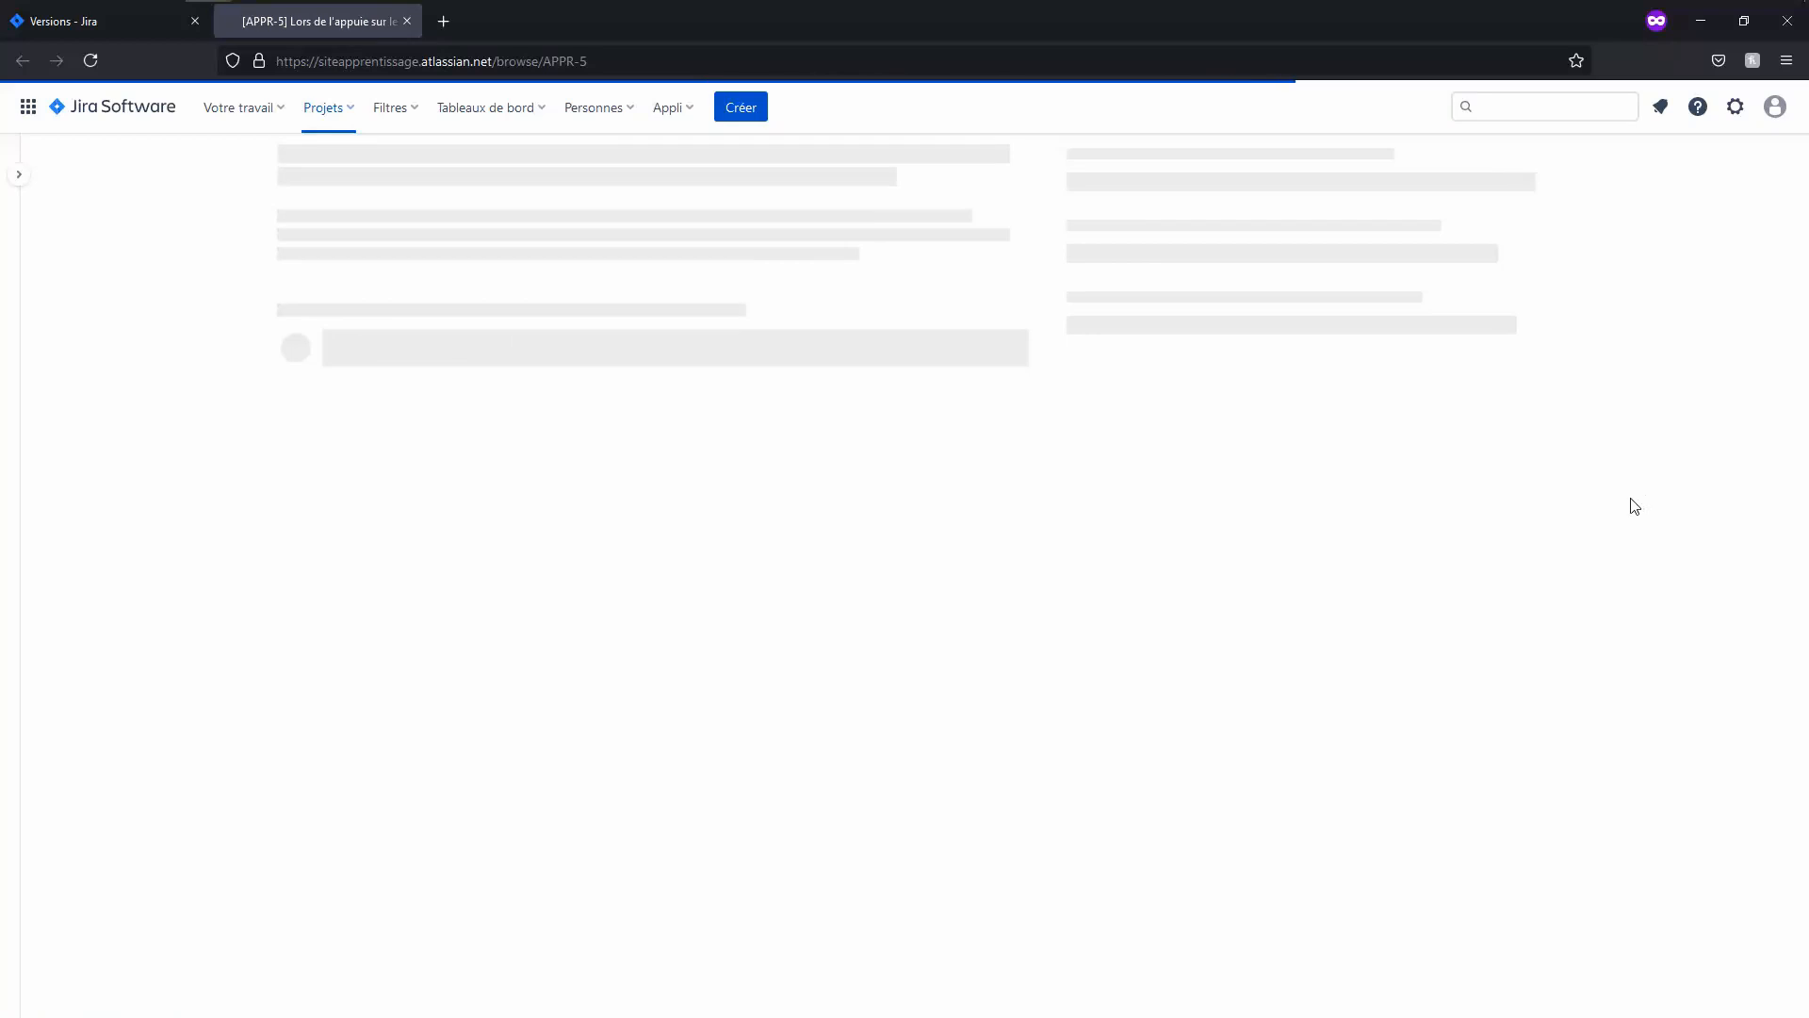
Step: Search the ticket's affected-version choices for "sw"
click(1287, 578)
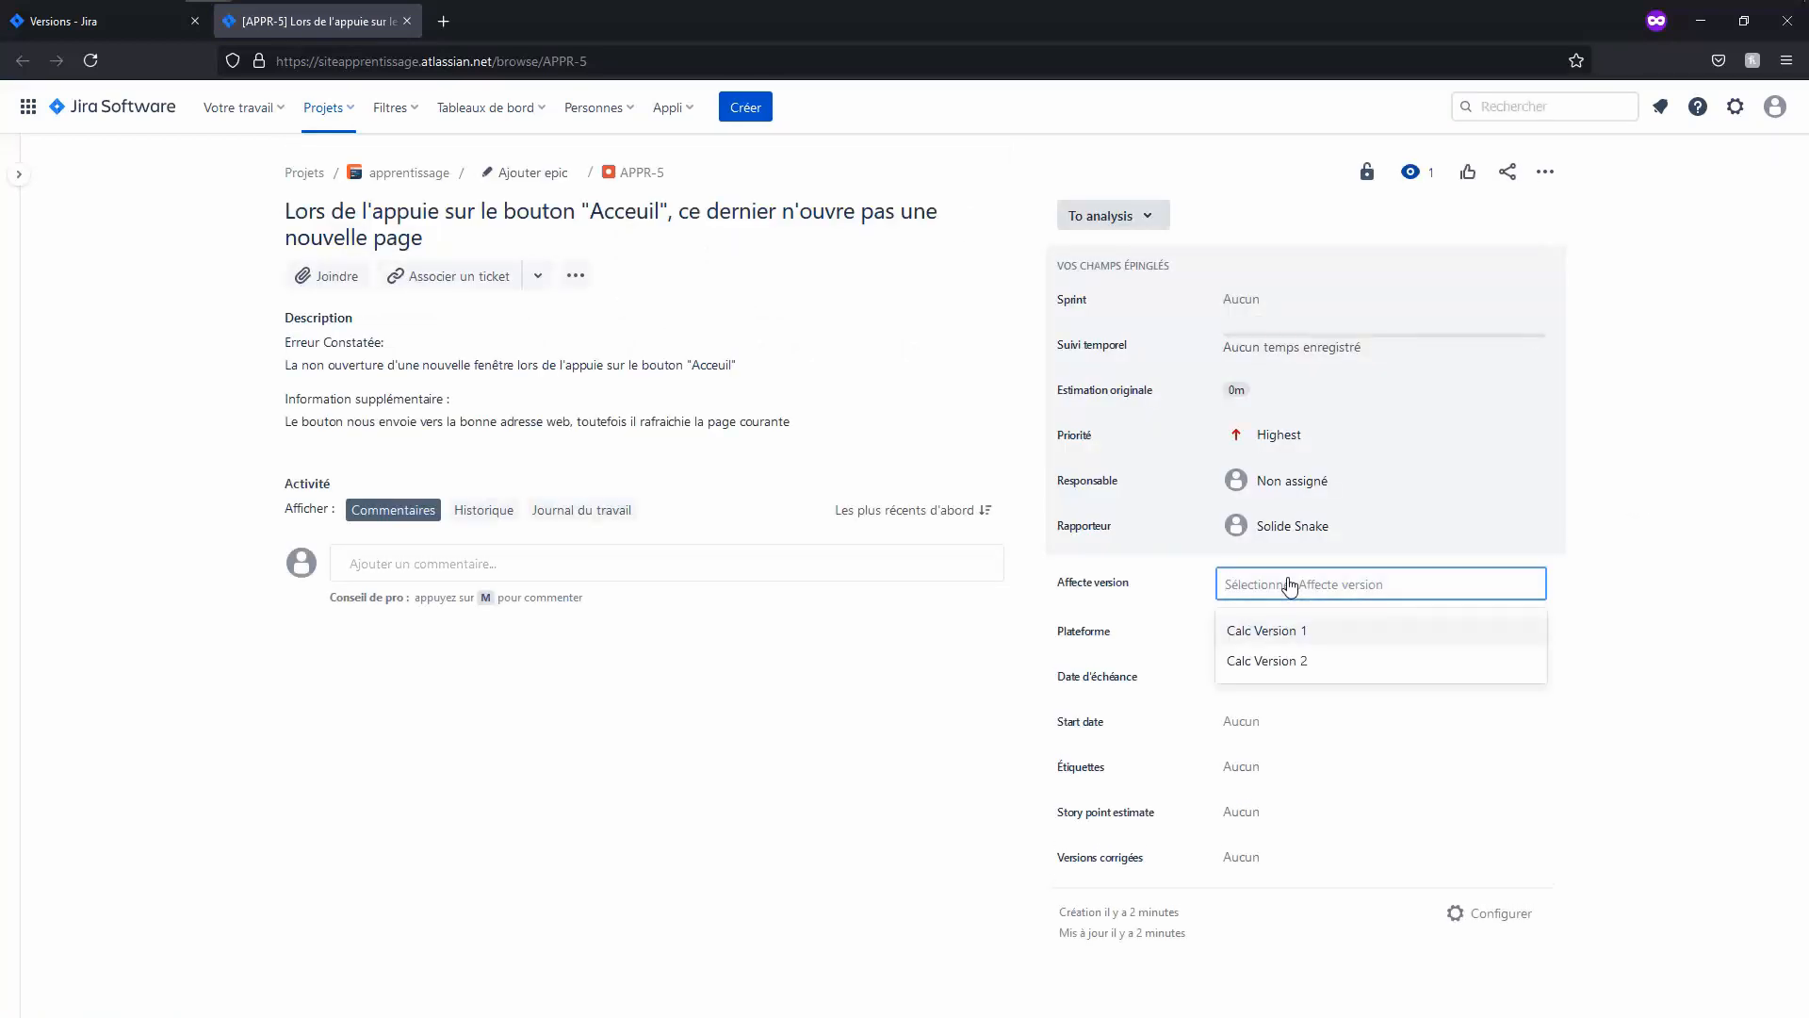
text(sw)
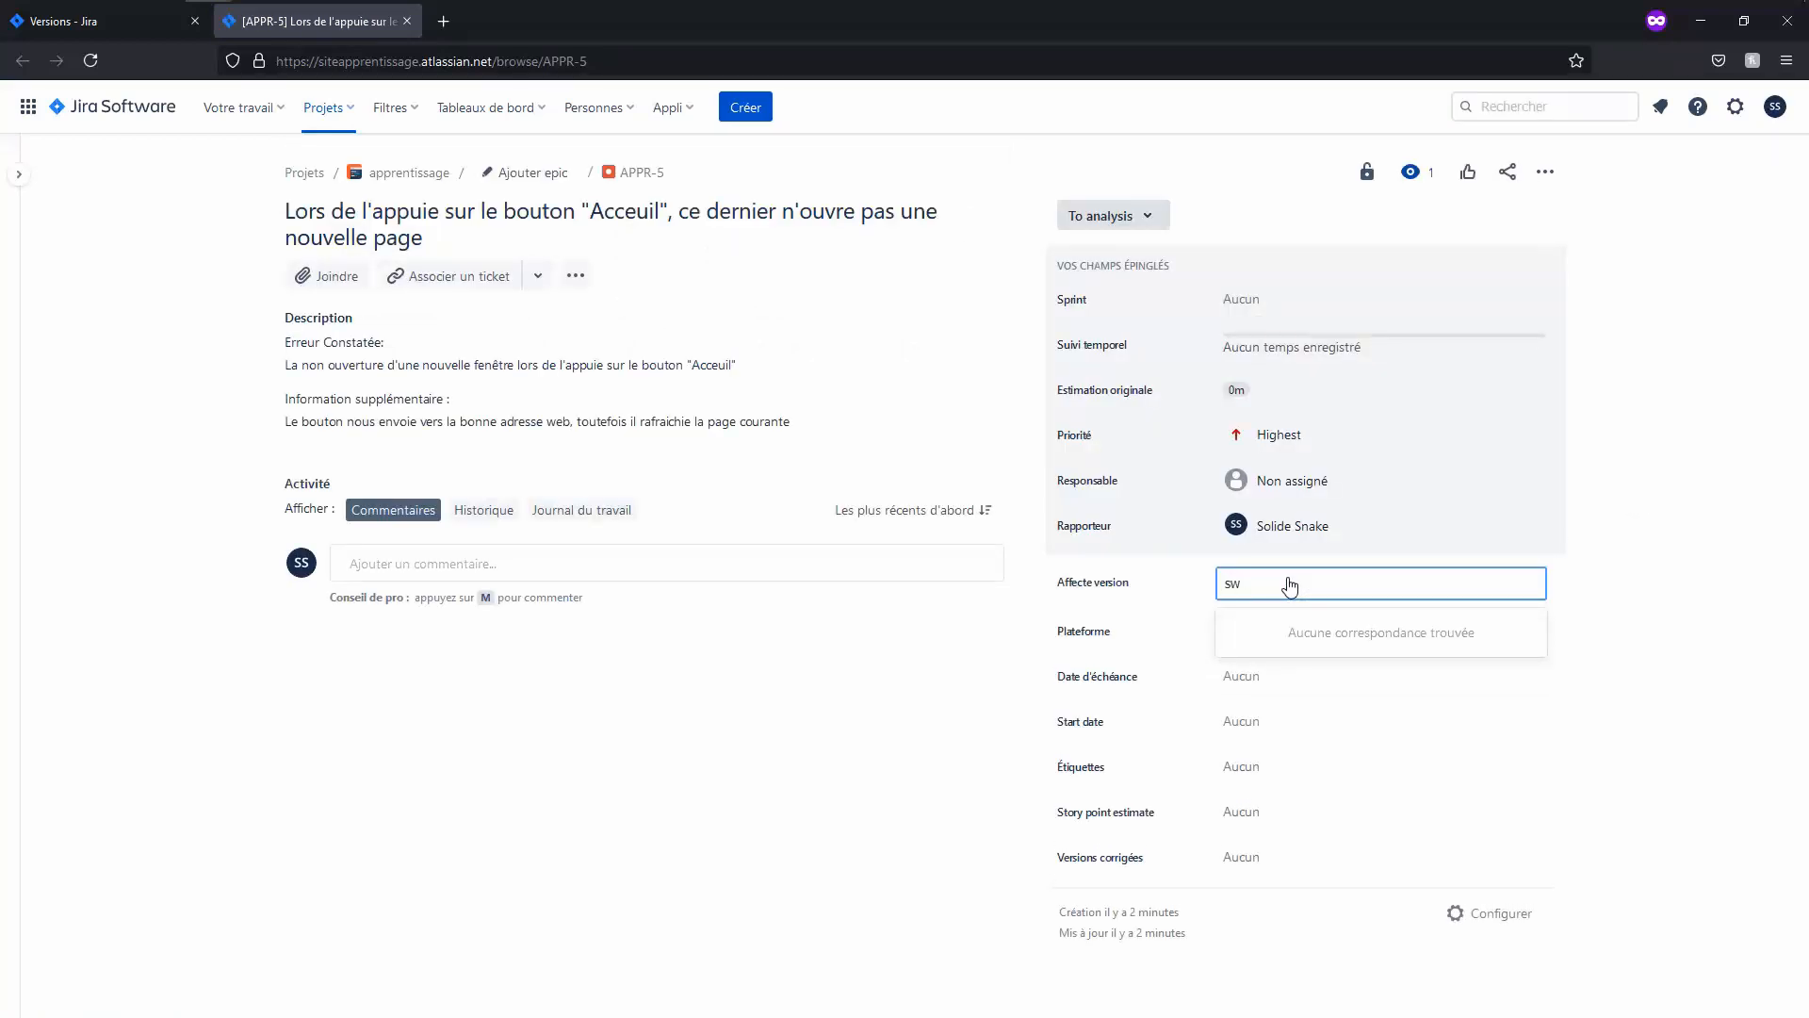
key(BackSpace)
key(BackSpace)
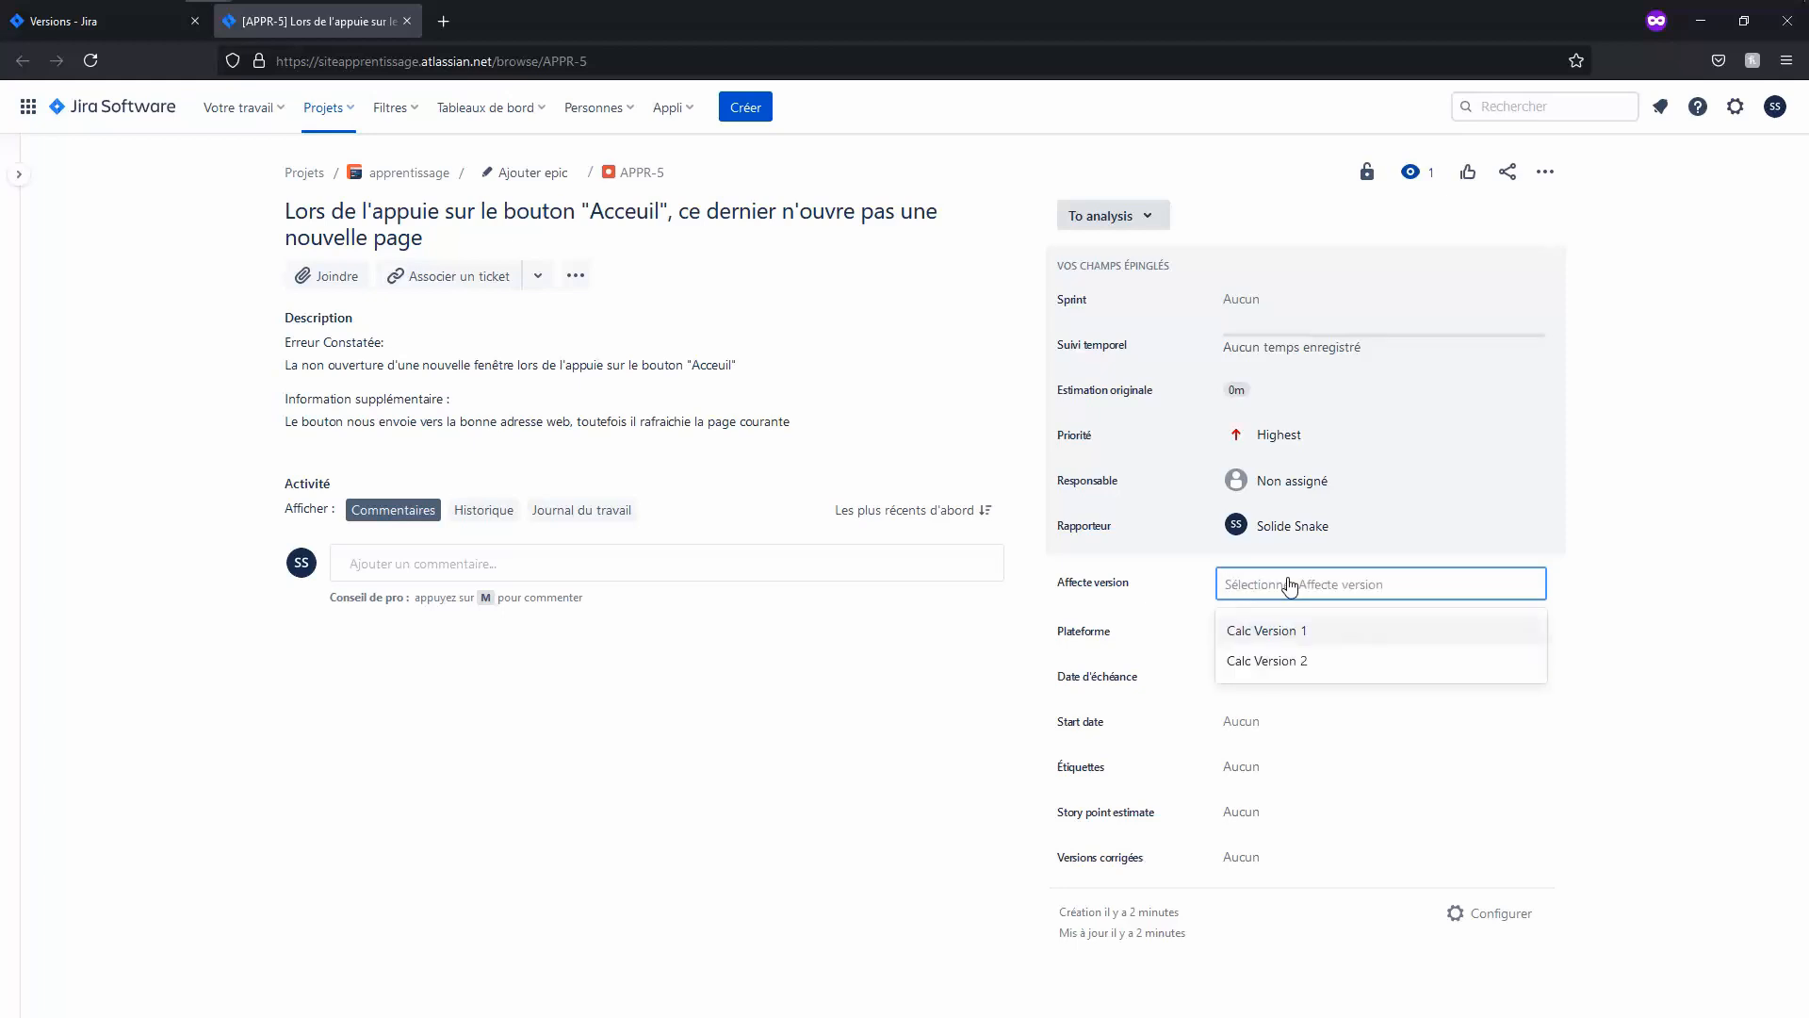
key(Escape)
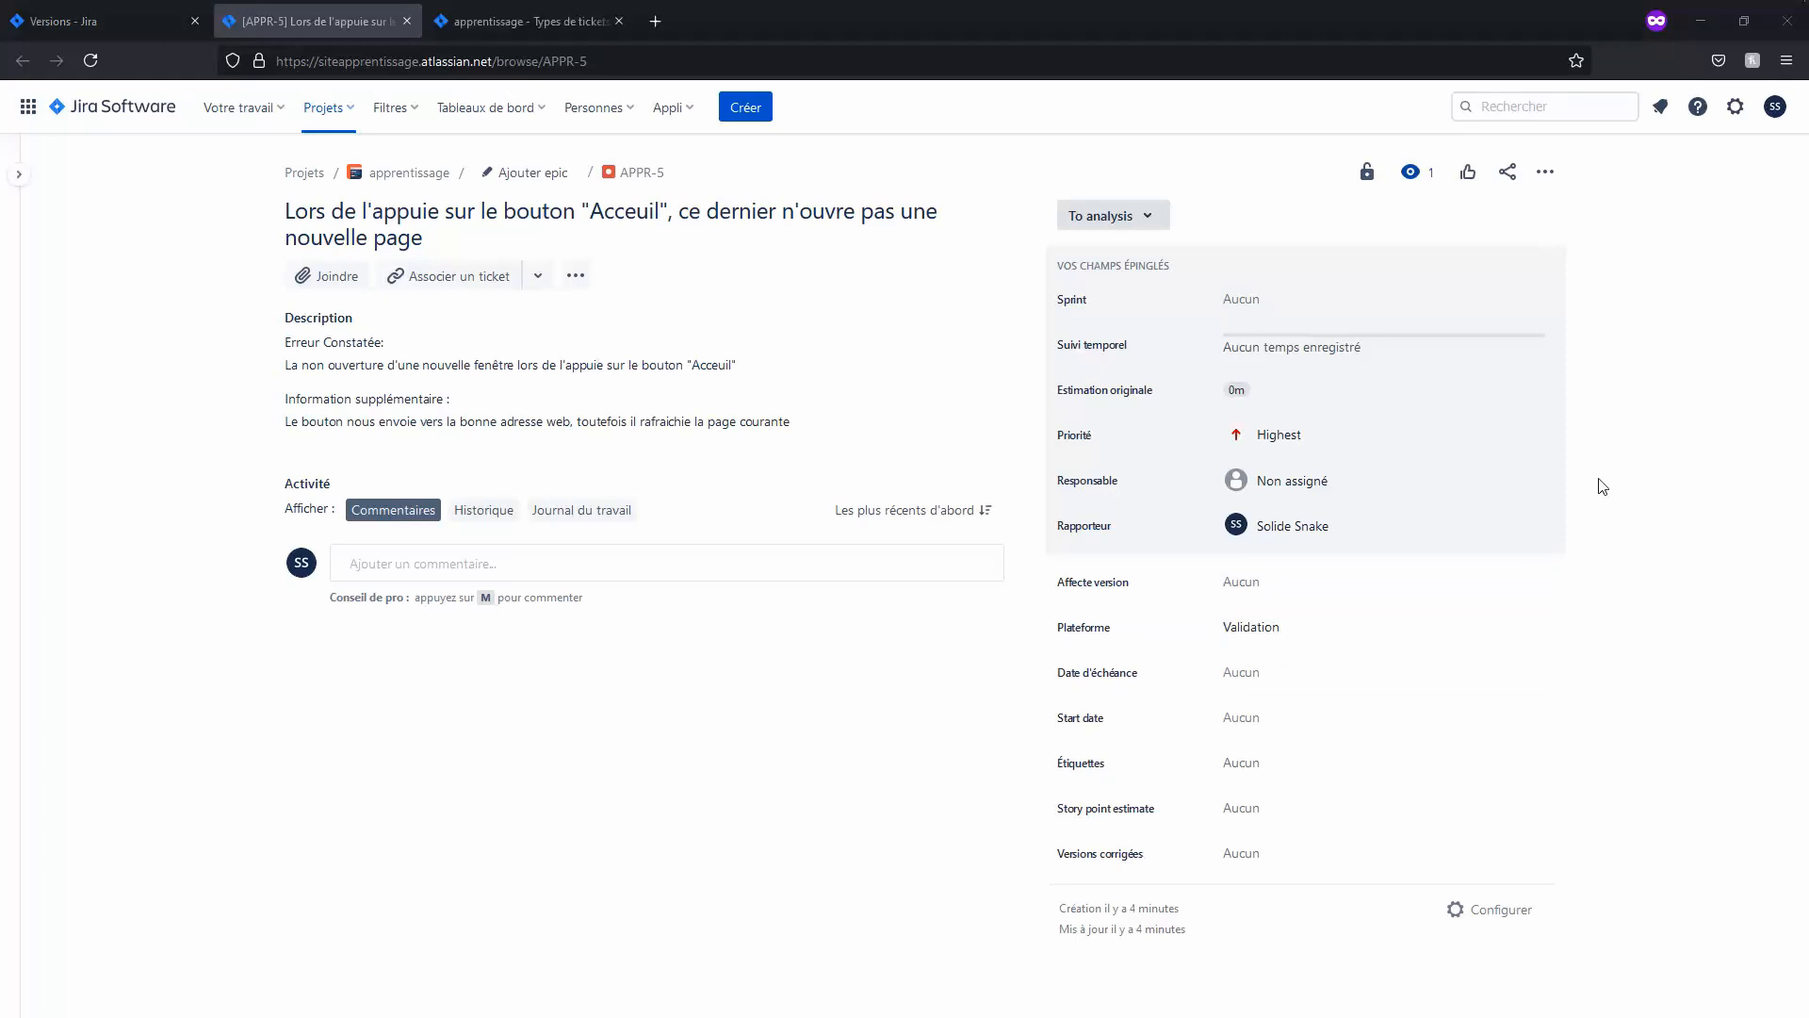
Step: Set the ticket's affected version to SWV 1 and its due date to 30/06/2021
click(1309, 581)
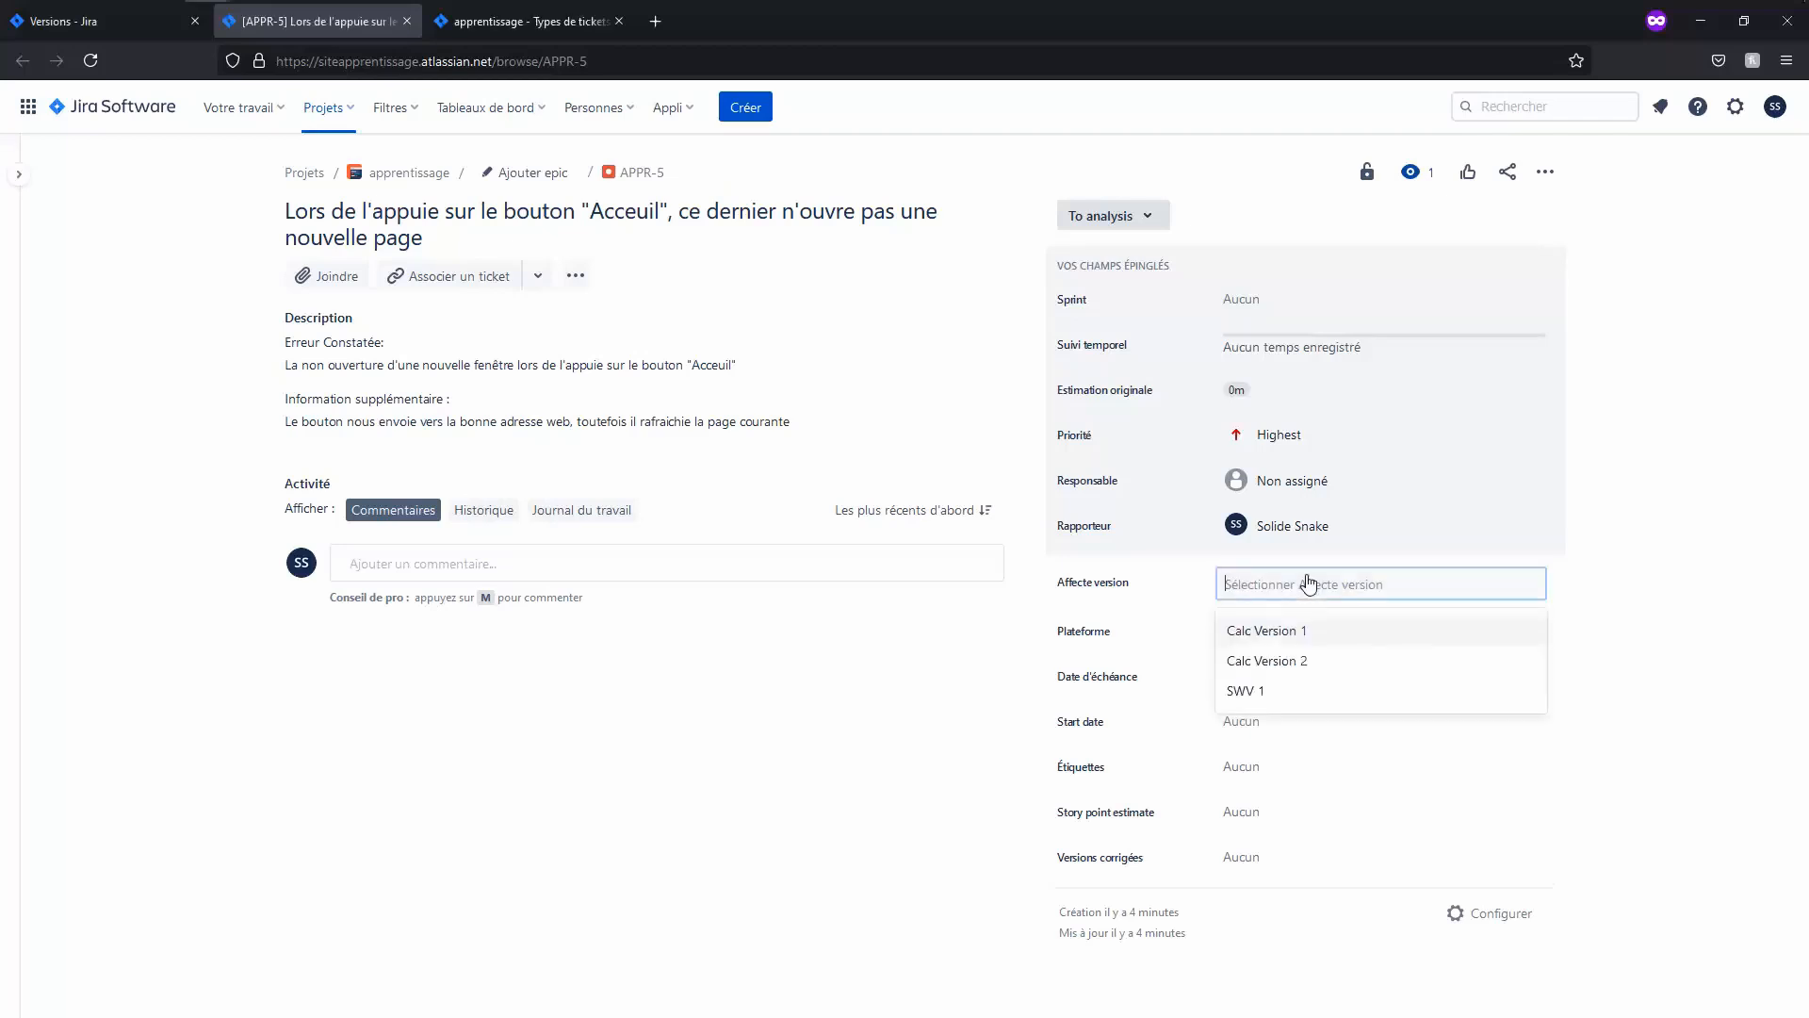
click(1306, 697)
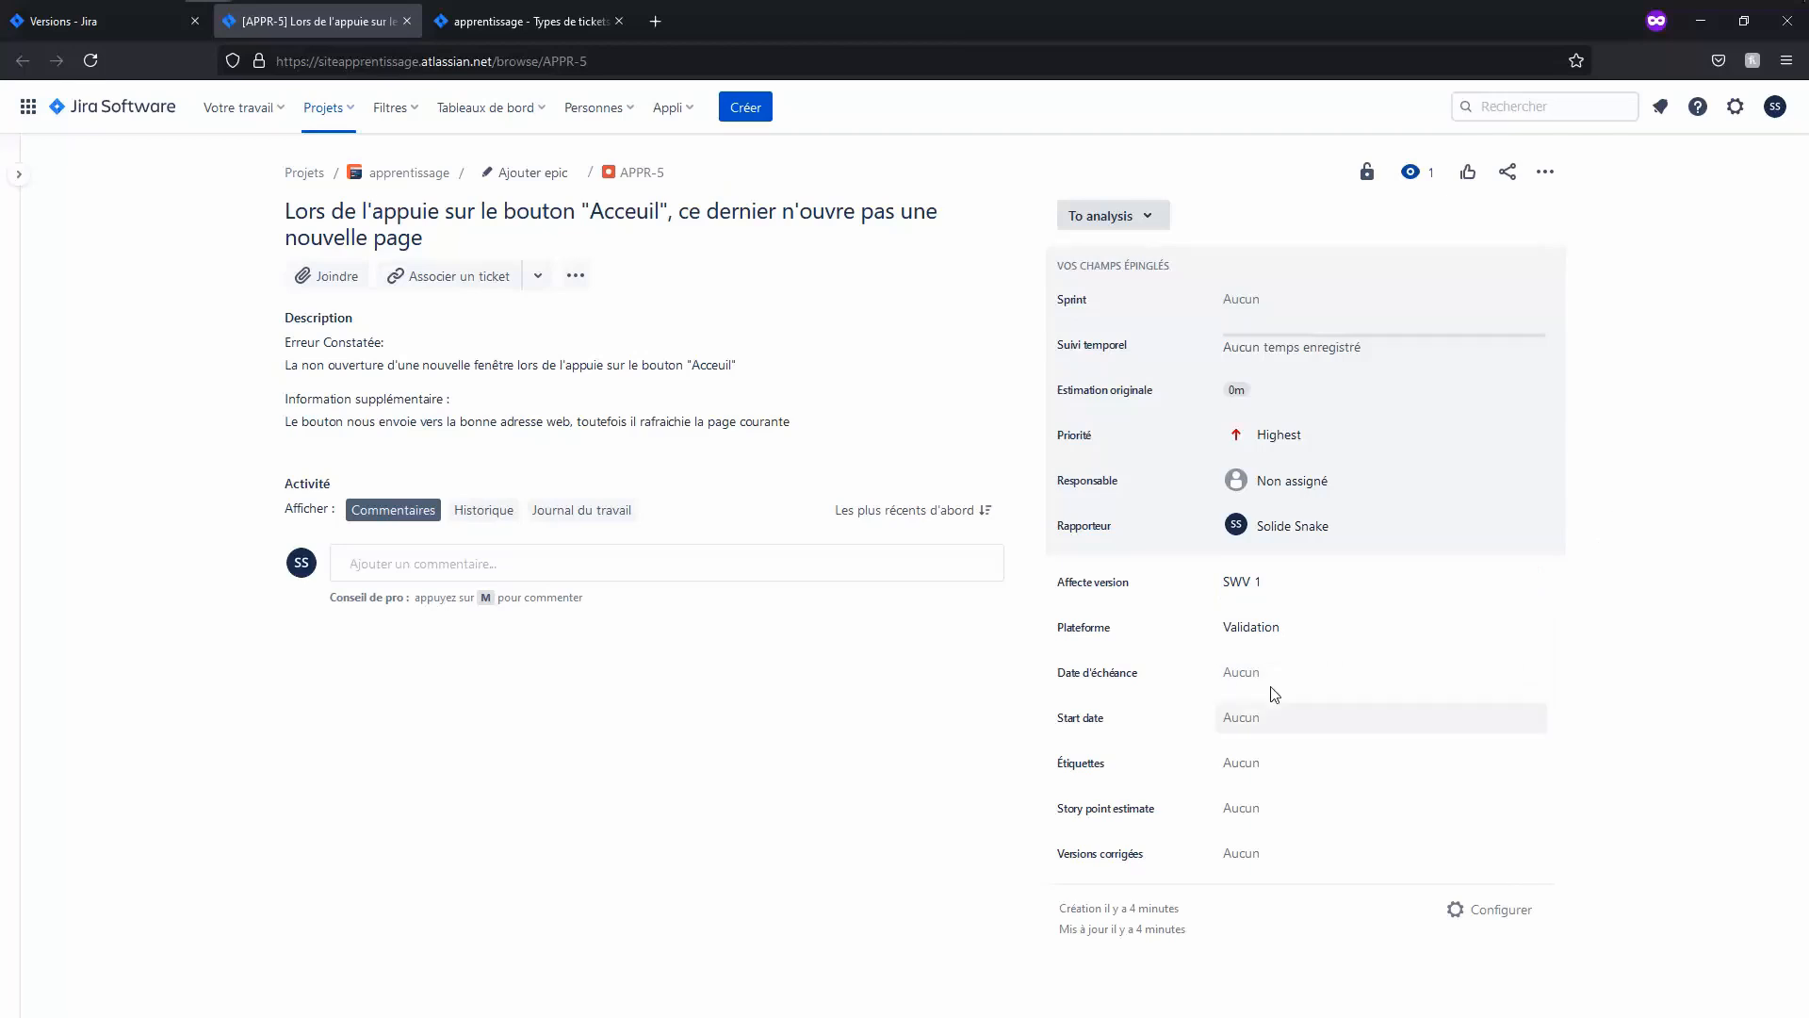
click(1297, 686)
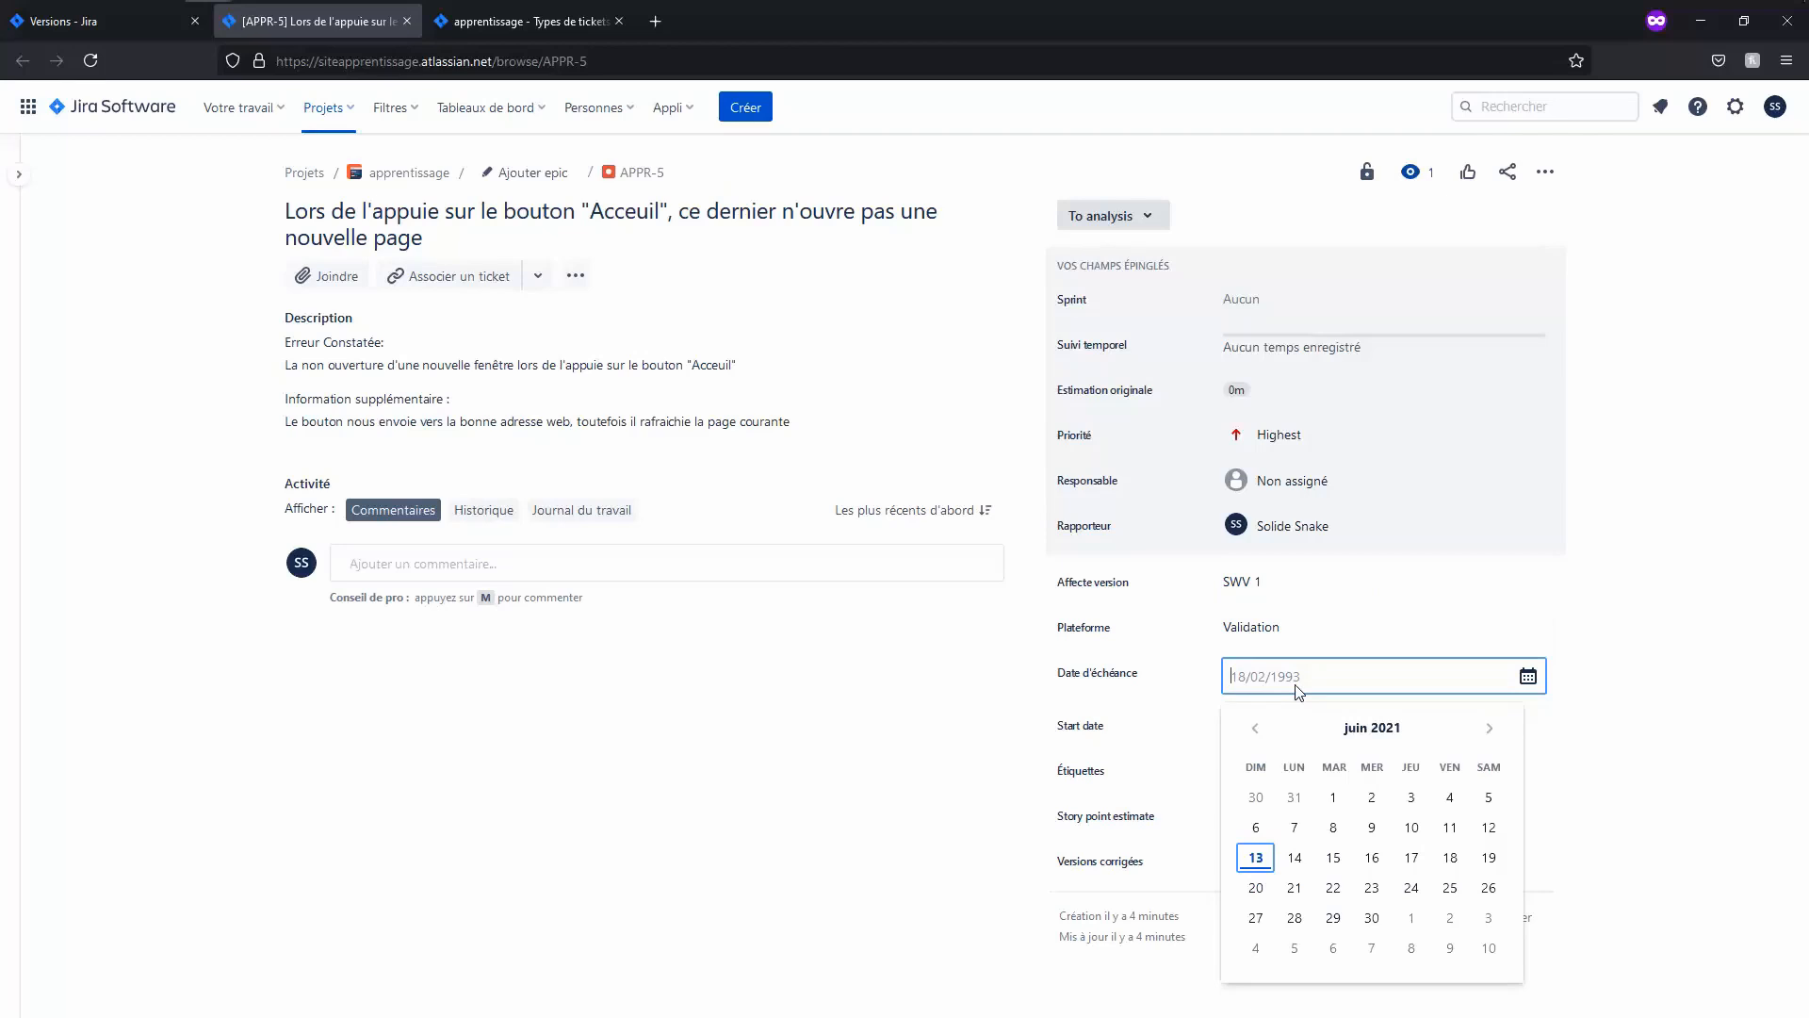
click(1371, 917)
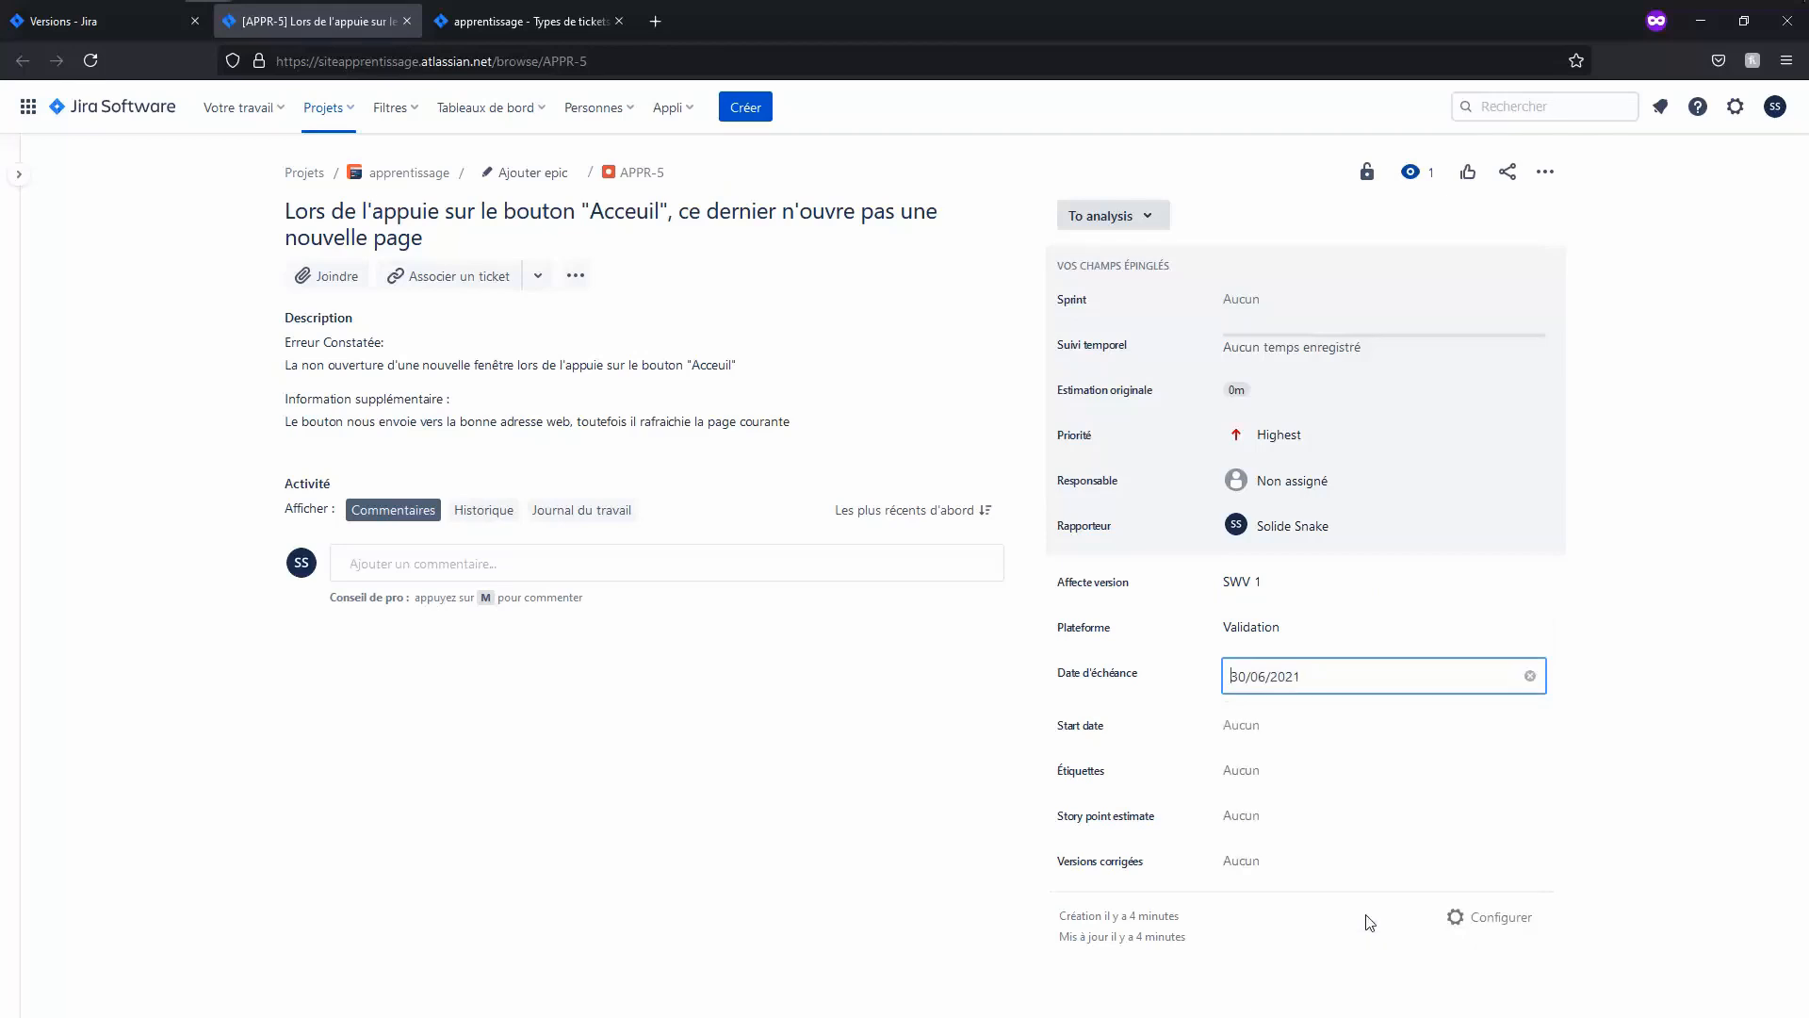
click(1610, 576)
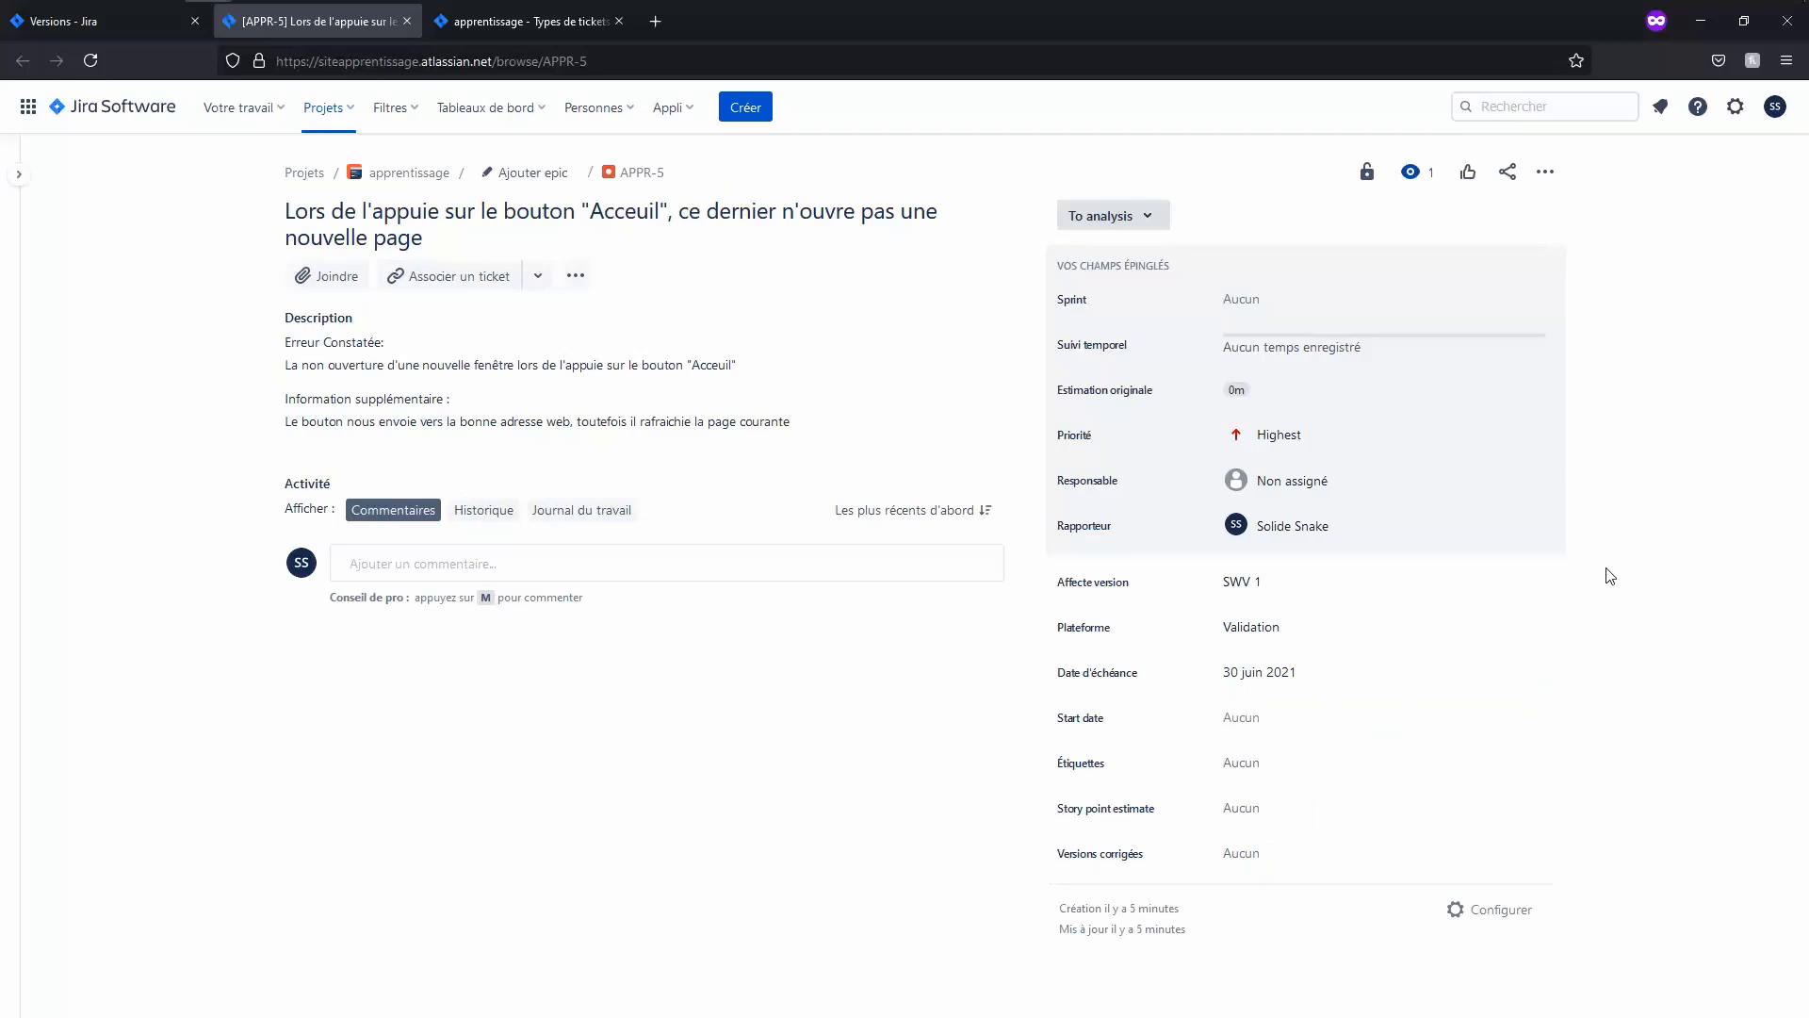
Step: Assign ticket APPR-5 to a project member as the person responsible
click(1370, 483)
click(1363, 576)
Step: Switch to the WordPress test website, test its Blog link, dismiss the site activation notice, and return to Jira
mouse_move(208, 19)
click(331, 115)
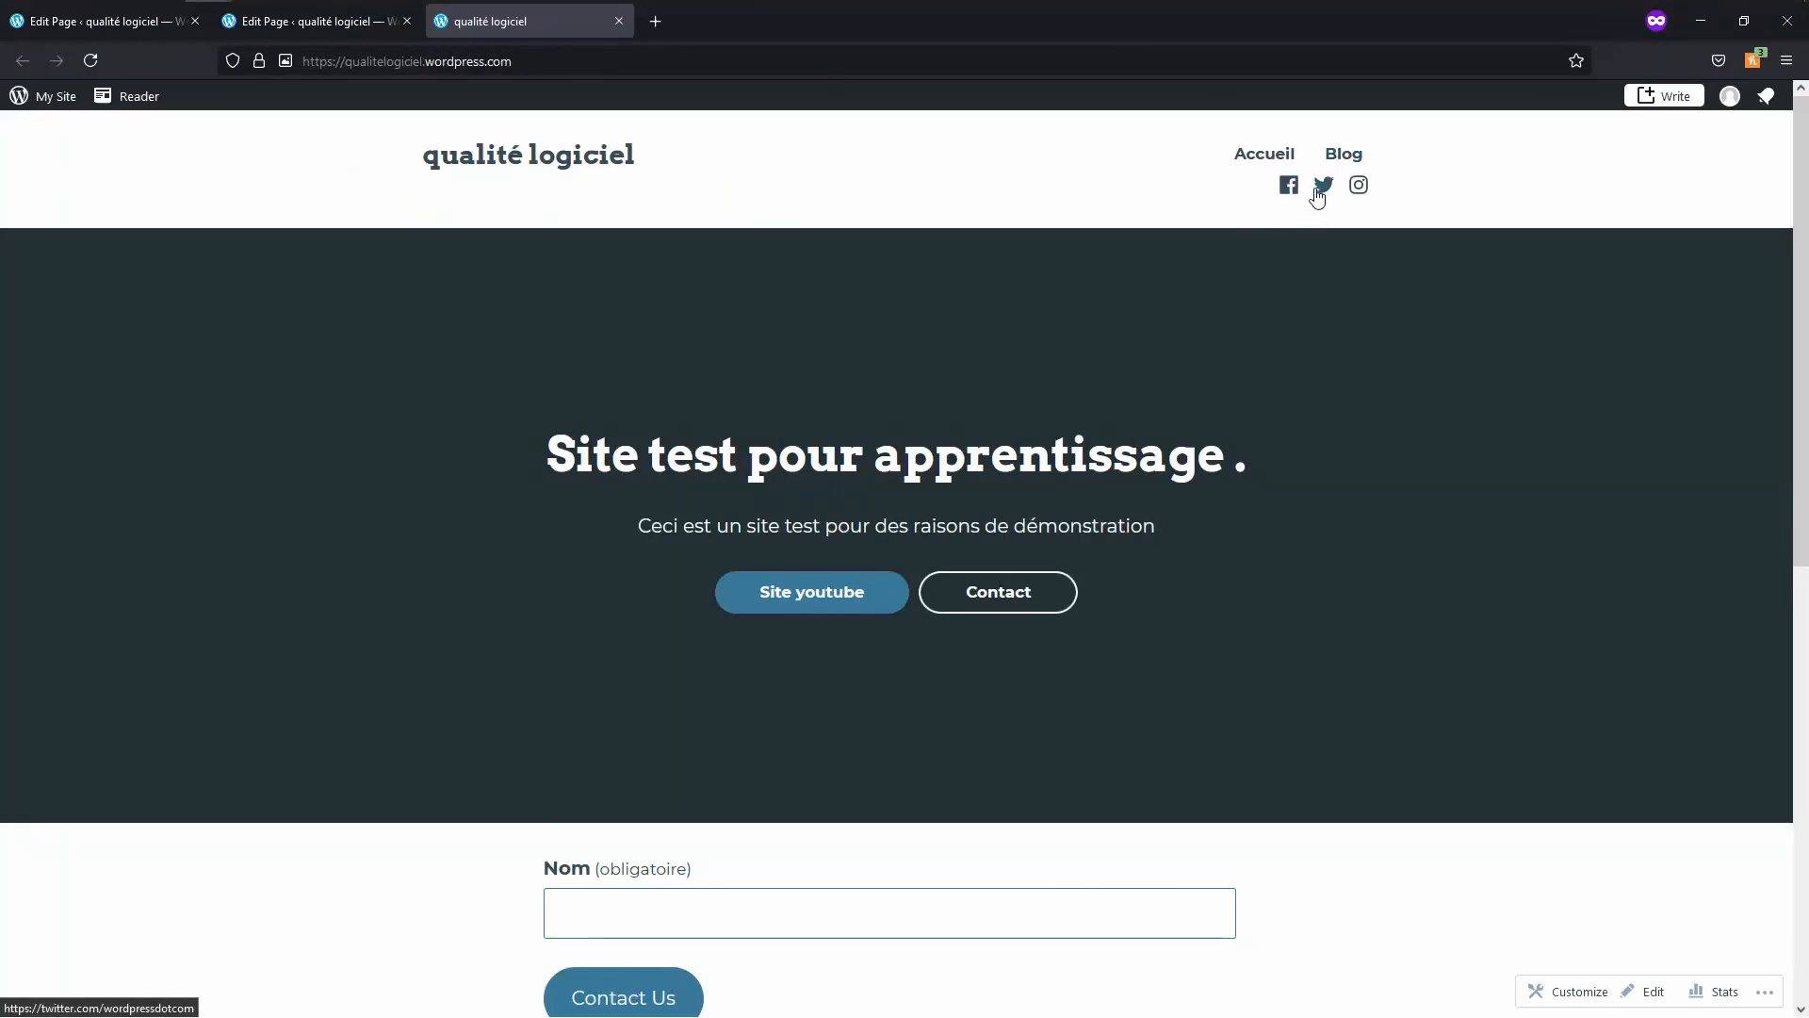
click(1345, 158)
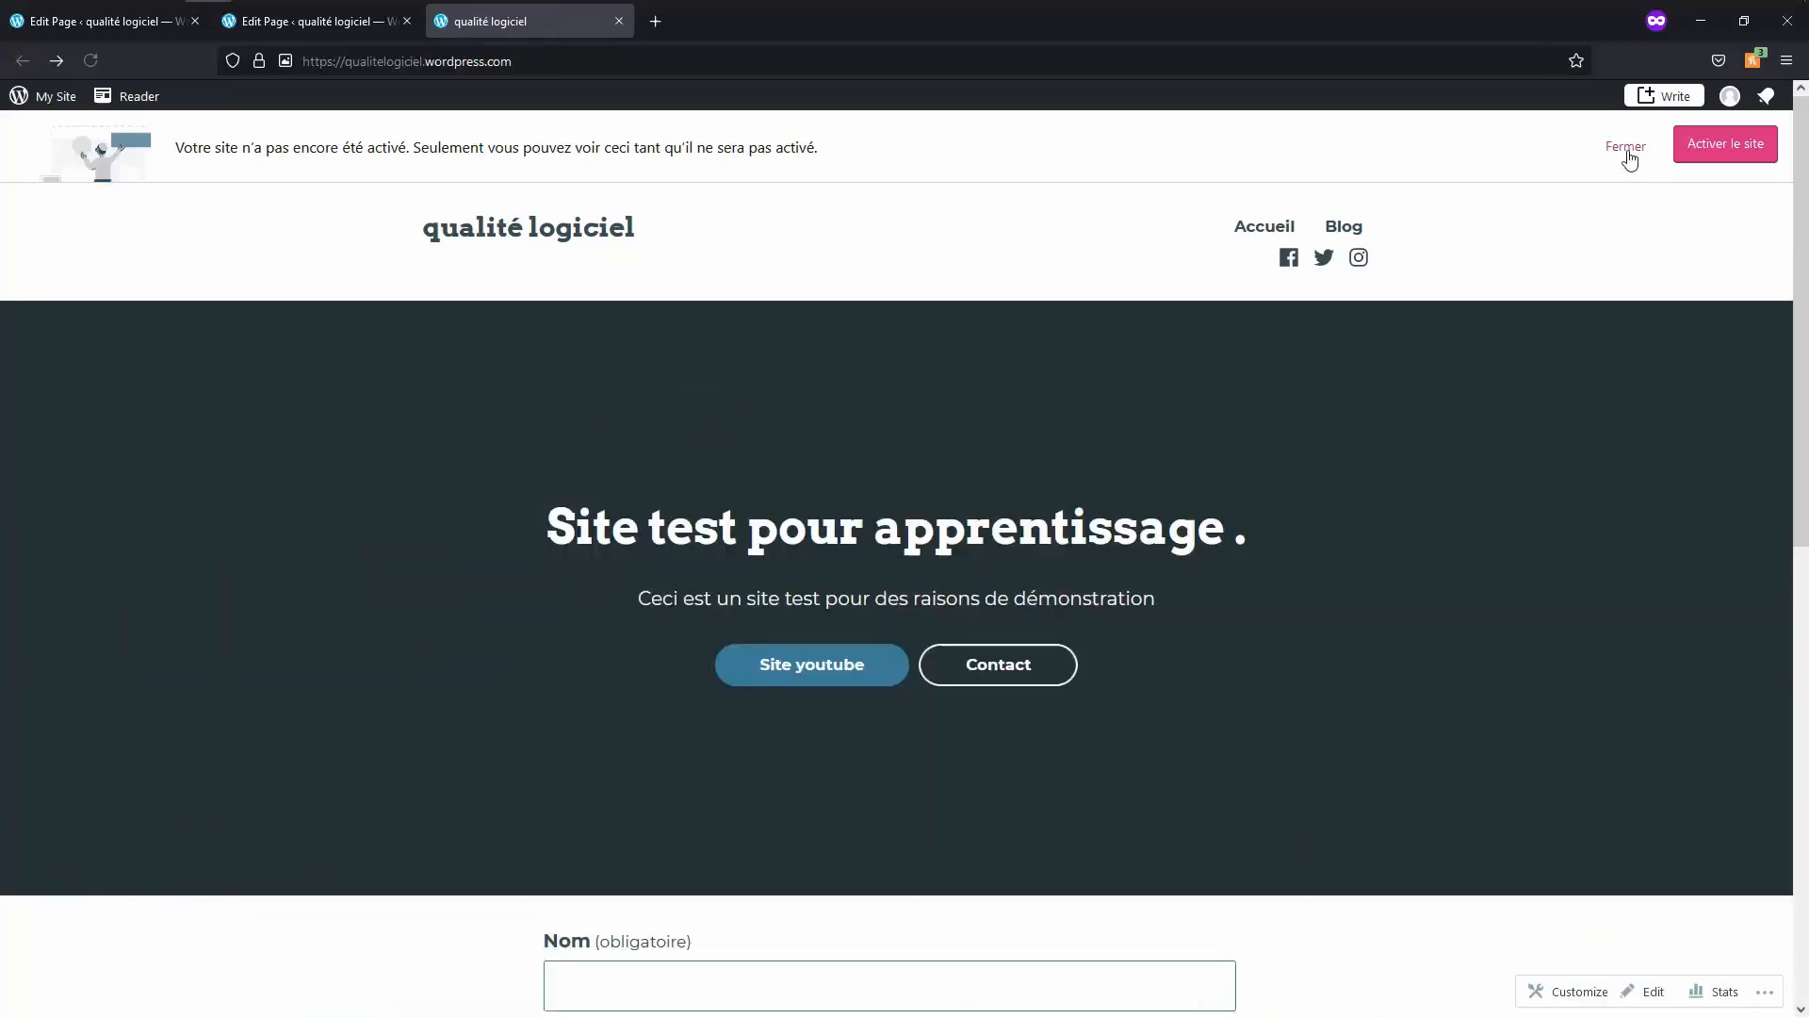
click(1626, 149)
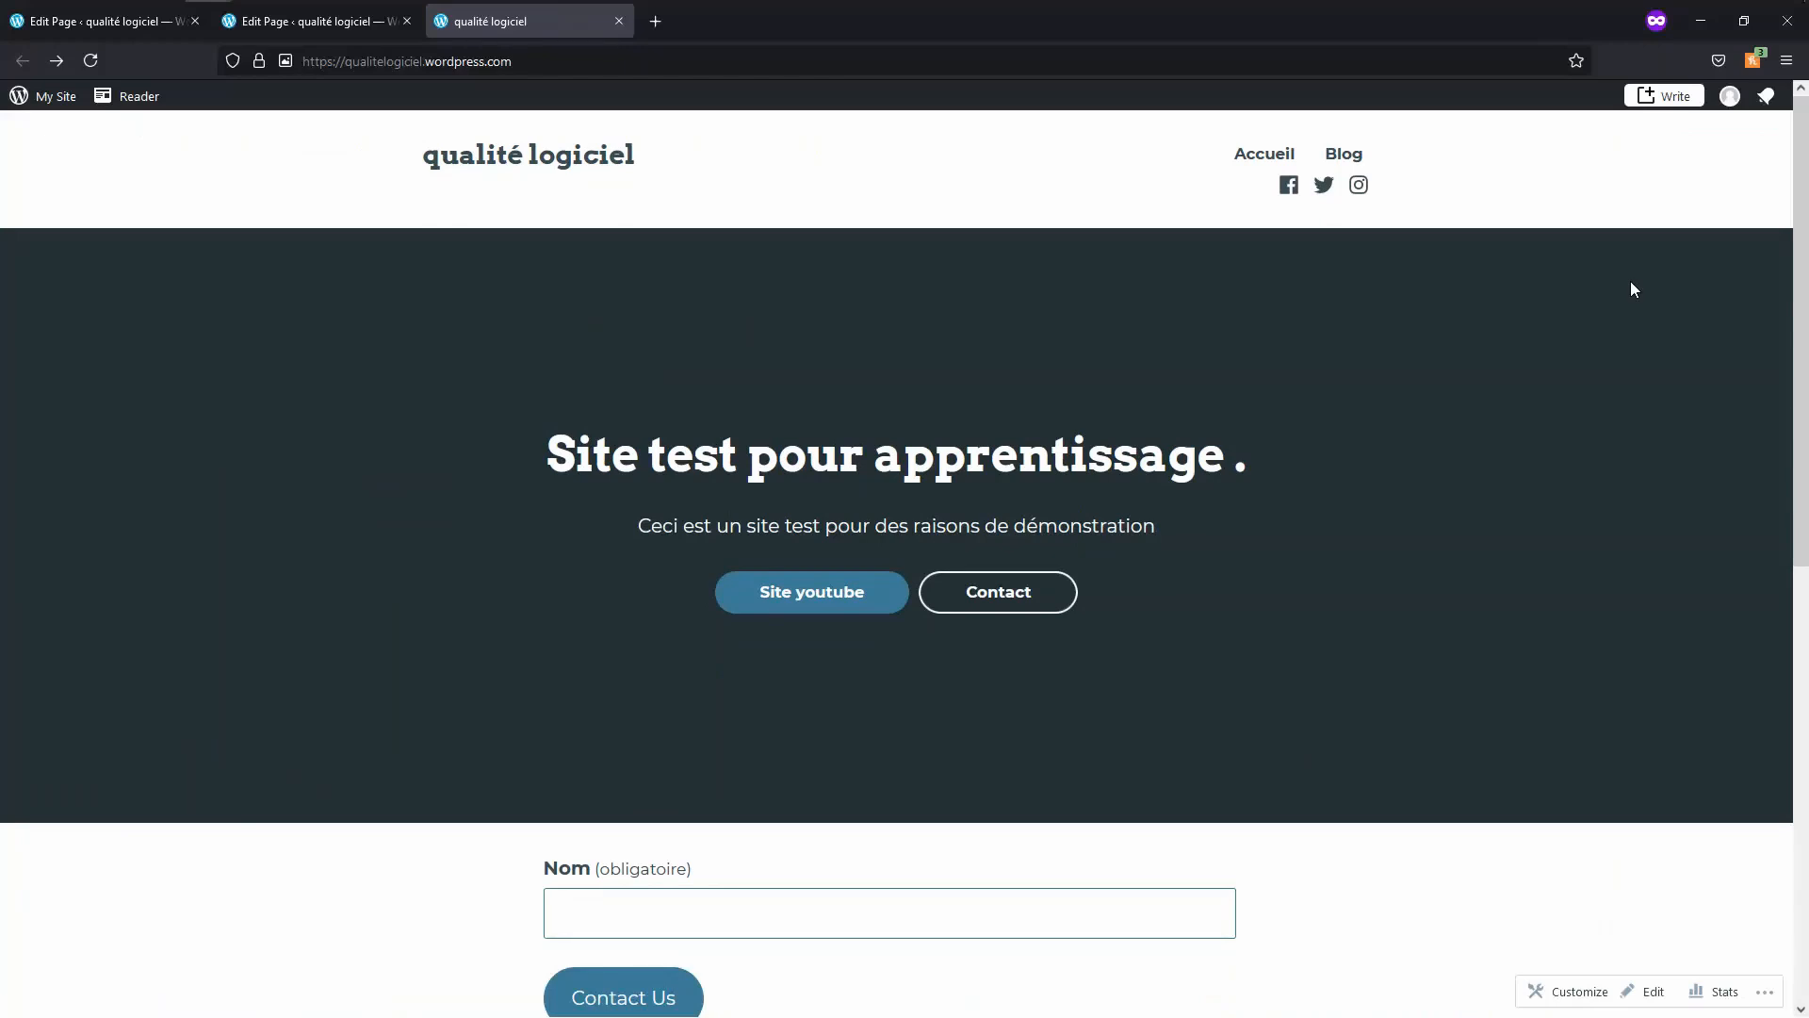
key(alt+Tab)
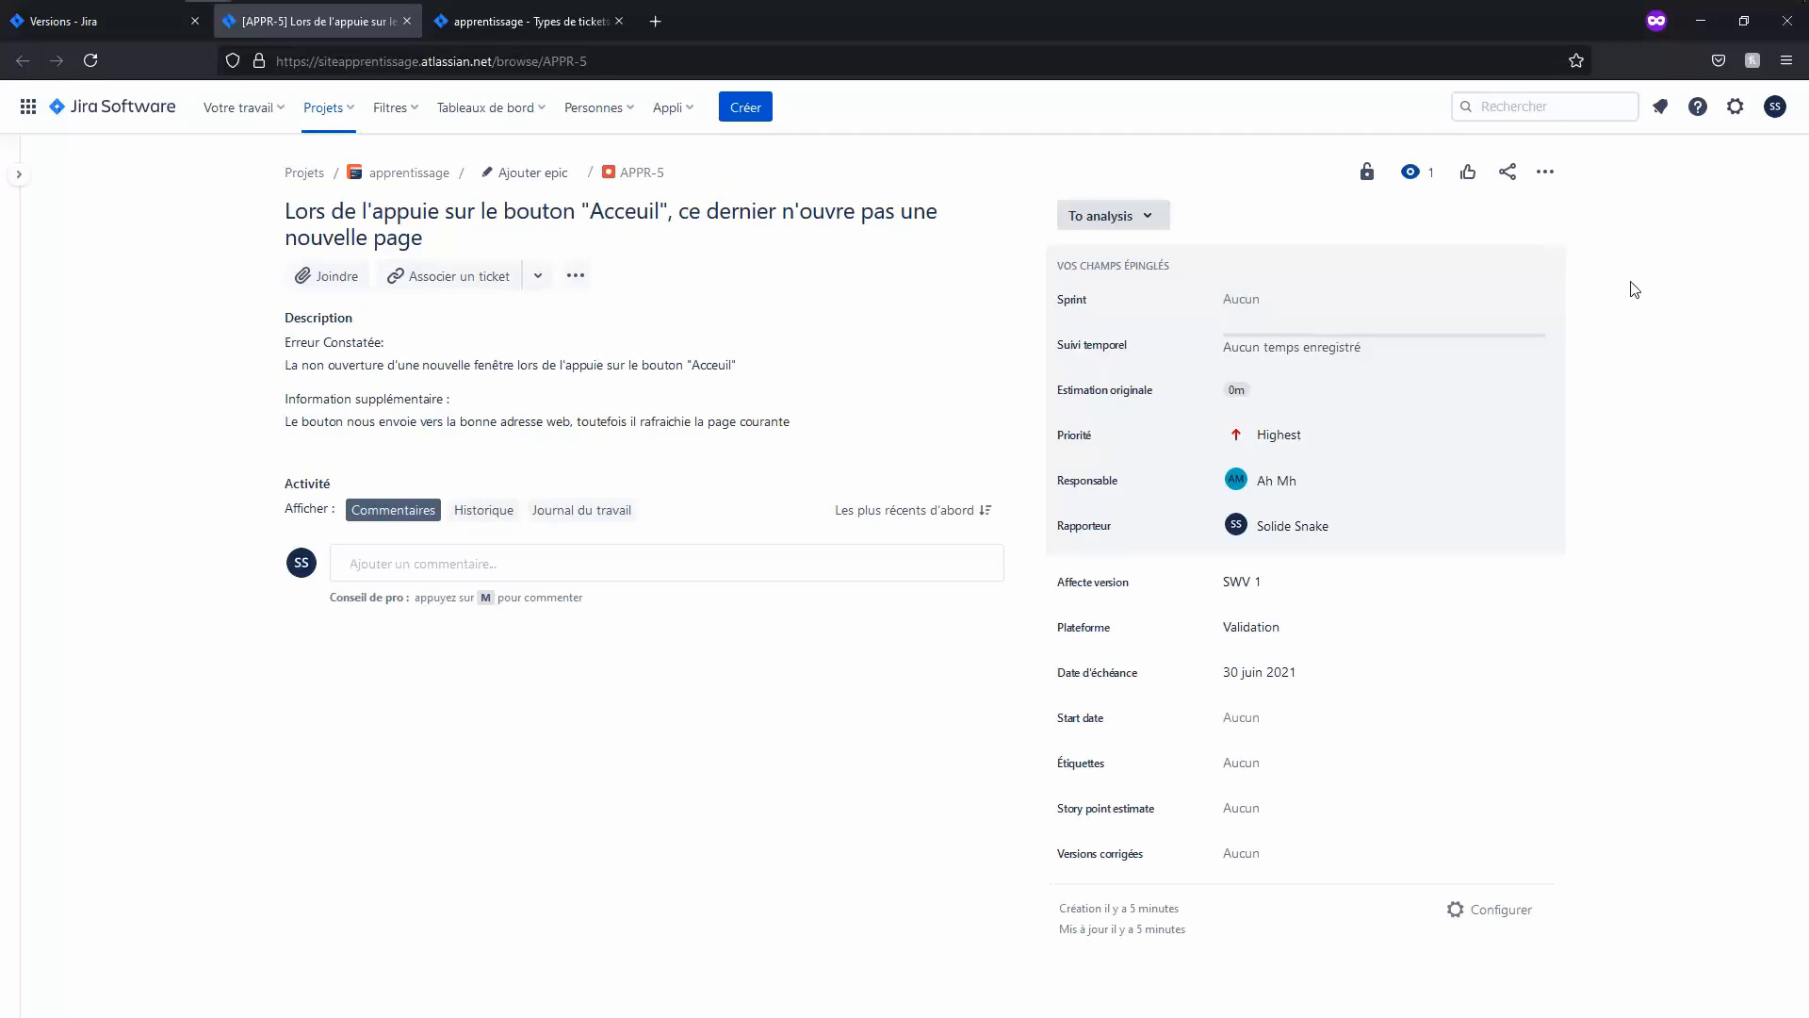
Step: Start a new ticket with the summary "Lors de l'appuie sur le bouton "Blog", la page se rafraichie avec la nouvelle adresse web"
click(581, 285)
click(637, 273)
click(750, 107)
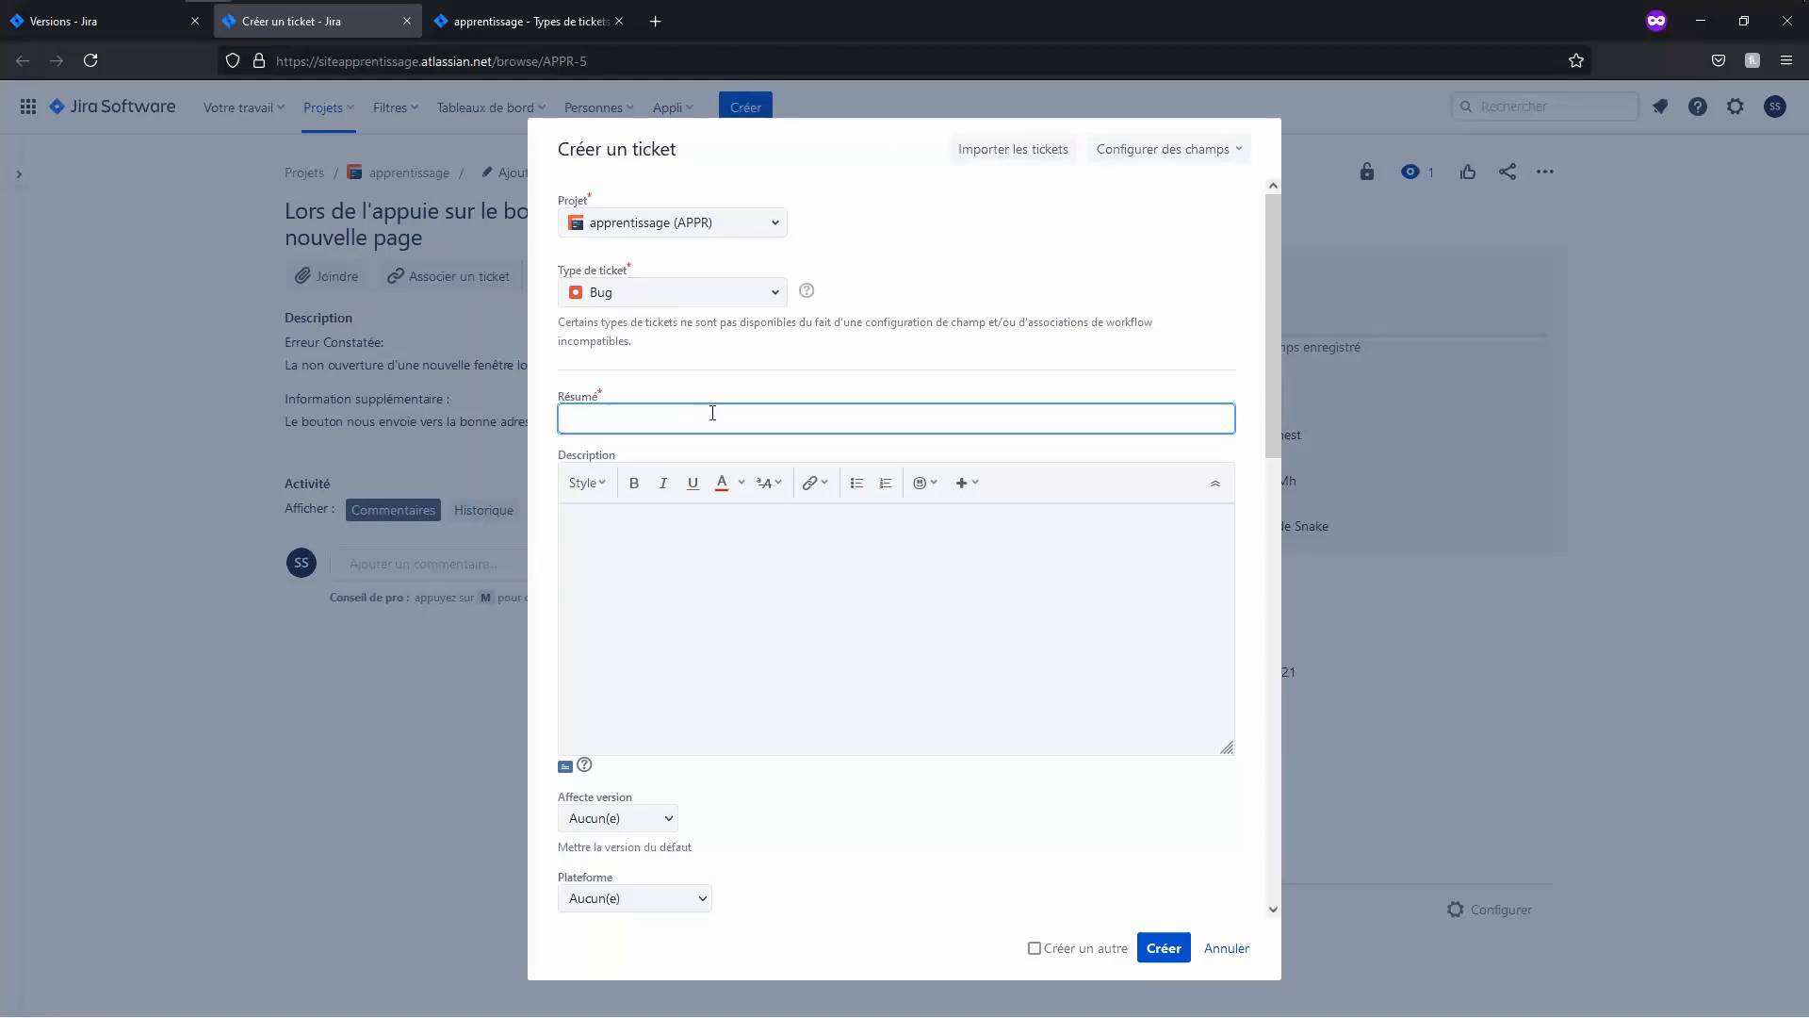
text(Lors de l'appl)
text(ie sur le bouton)
text( "Blogé)
text(u)
text(la page s)
text(e rach)
text(raui)
text(ich)
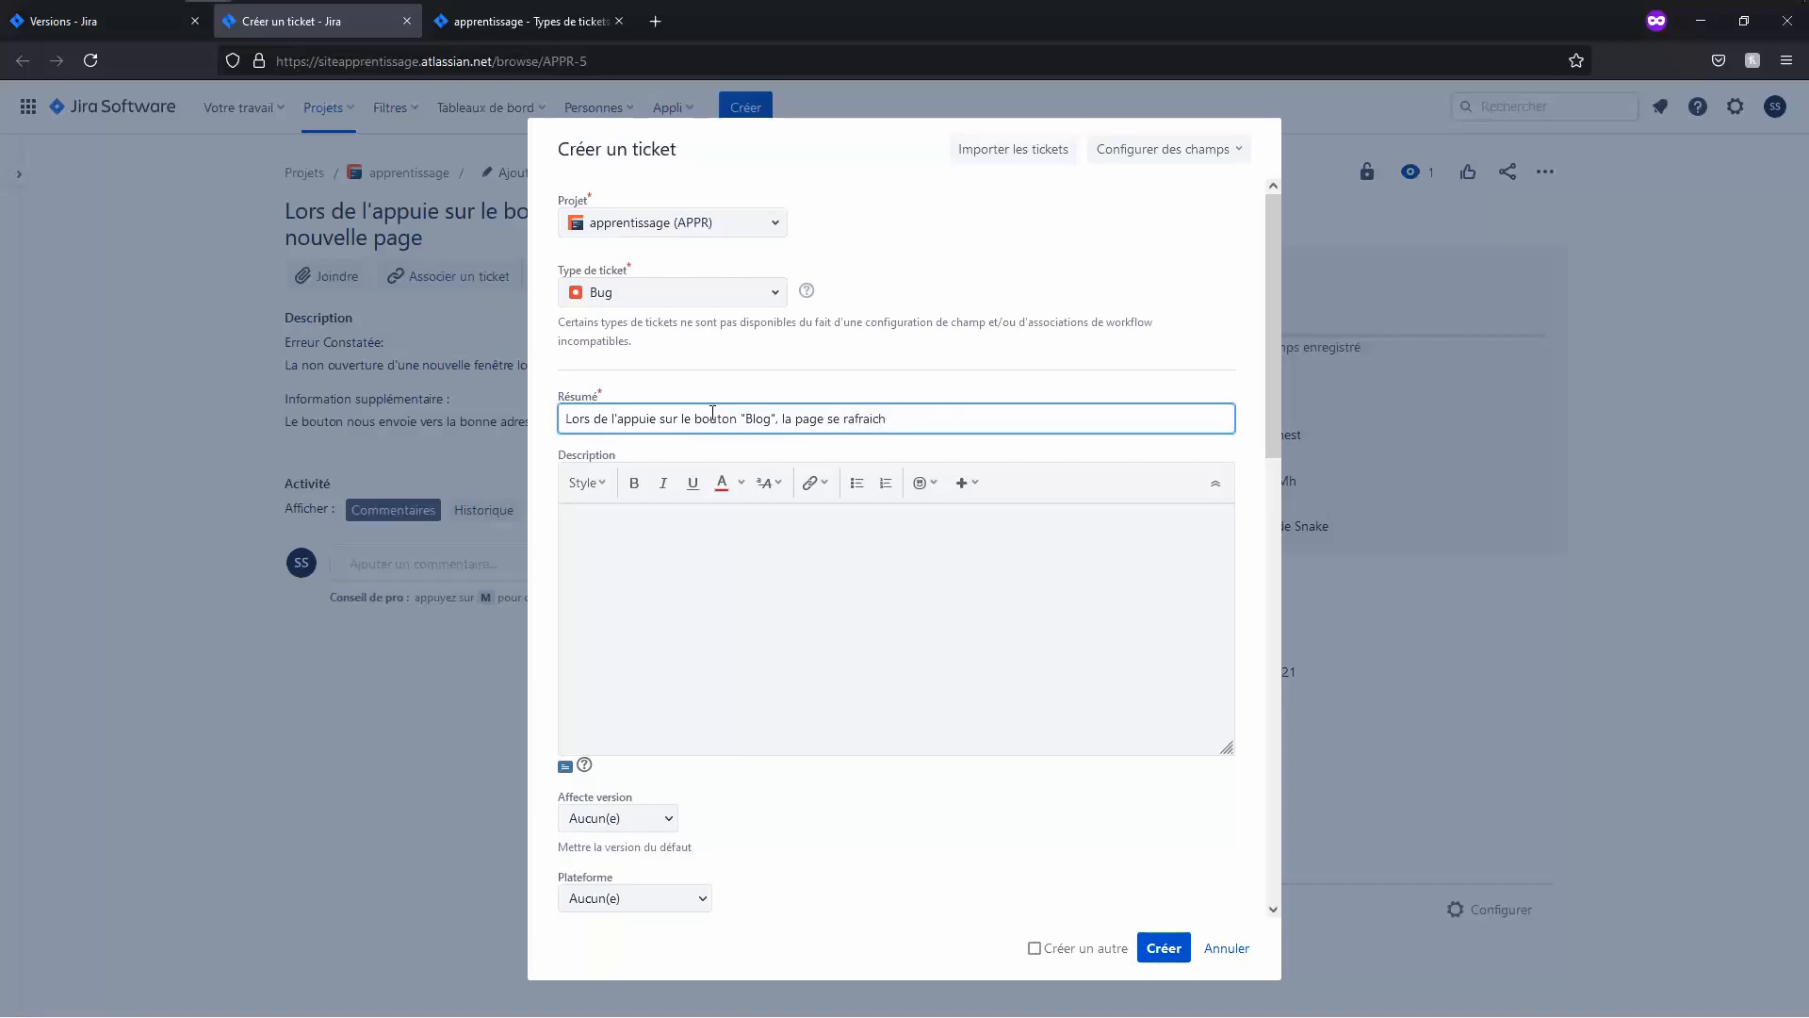
text(ie avec la nouvelle ad)
text(resse we)
text(b)
key(Tab)
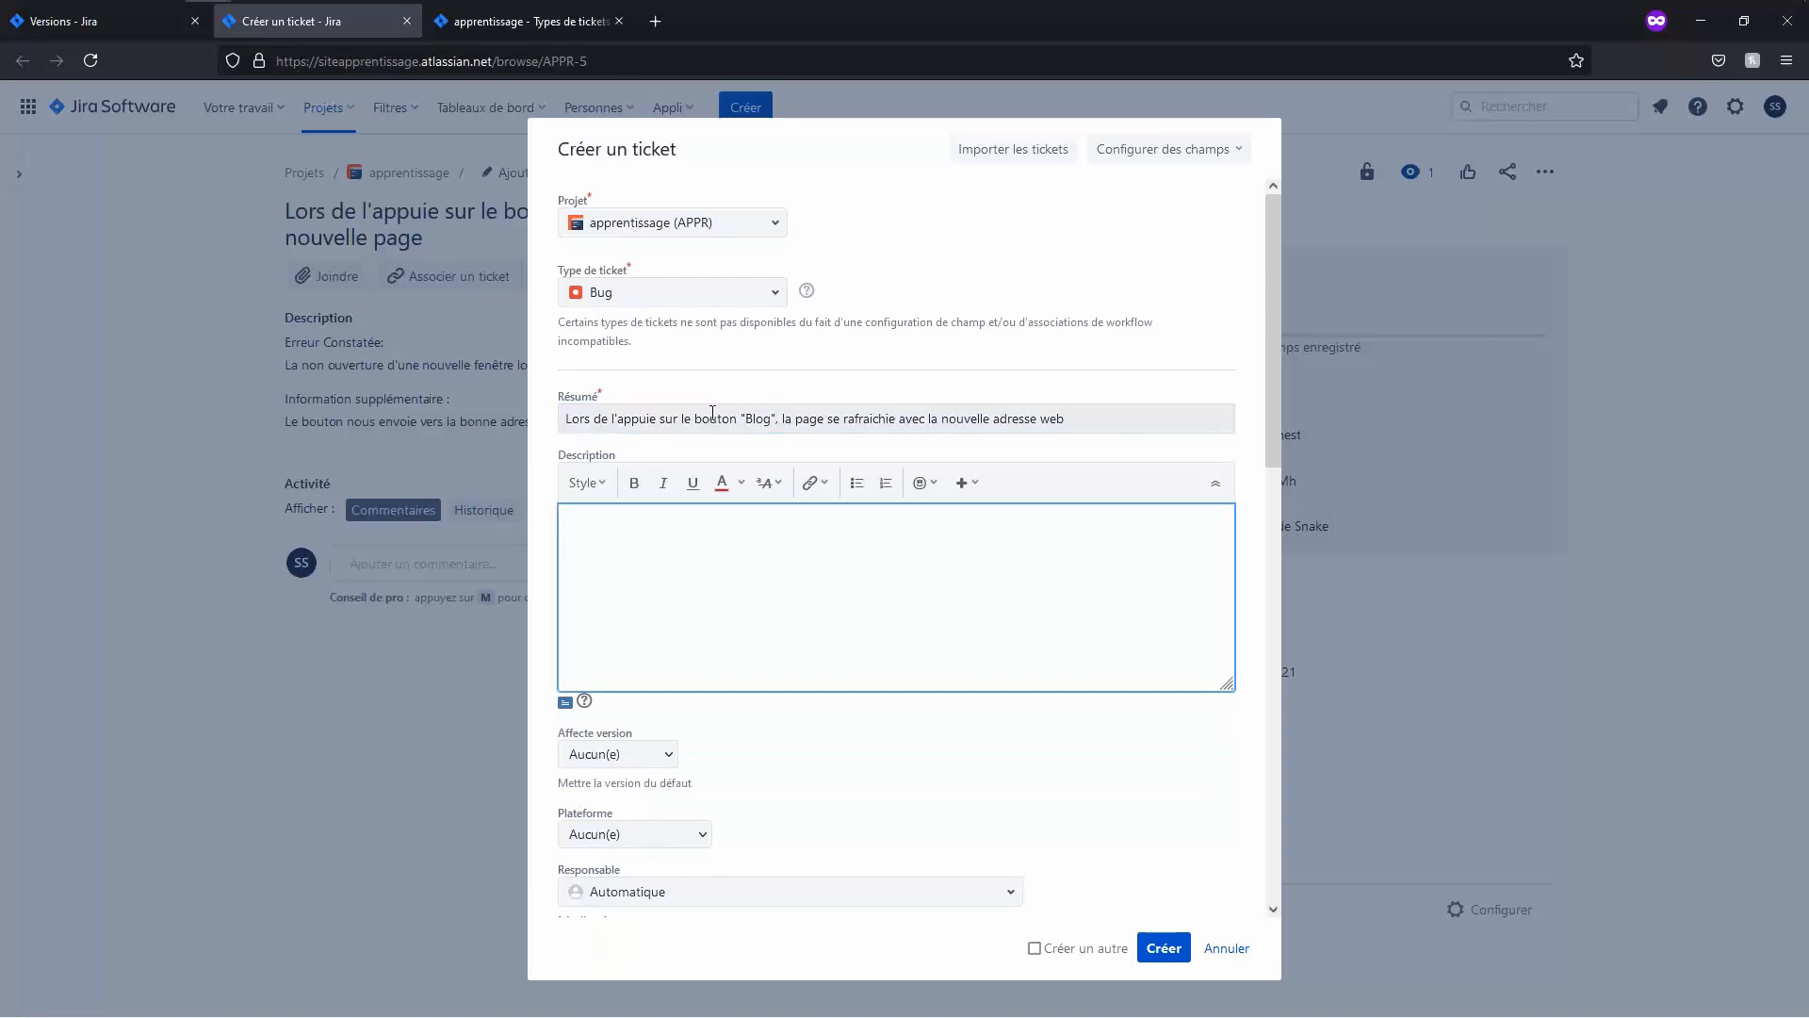
Step: Describe the bug as "Erreur Constatée:" followed on the next line by "La nom ouverture d'une nouvelle fenêtre."
text(Err)
key(BackSpace)
text(reur c)
key(BackSpace)
text(Consta)
text(té)
text(LE n)
text(om ouverture d'u)
text(ne nouvelle)
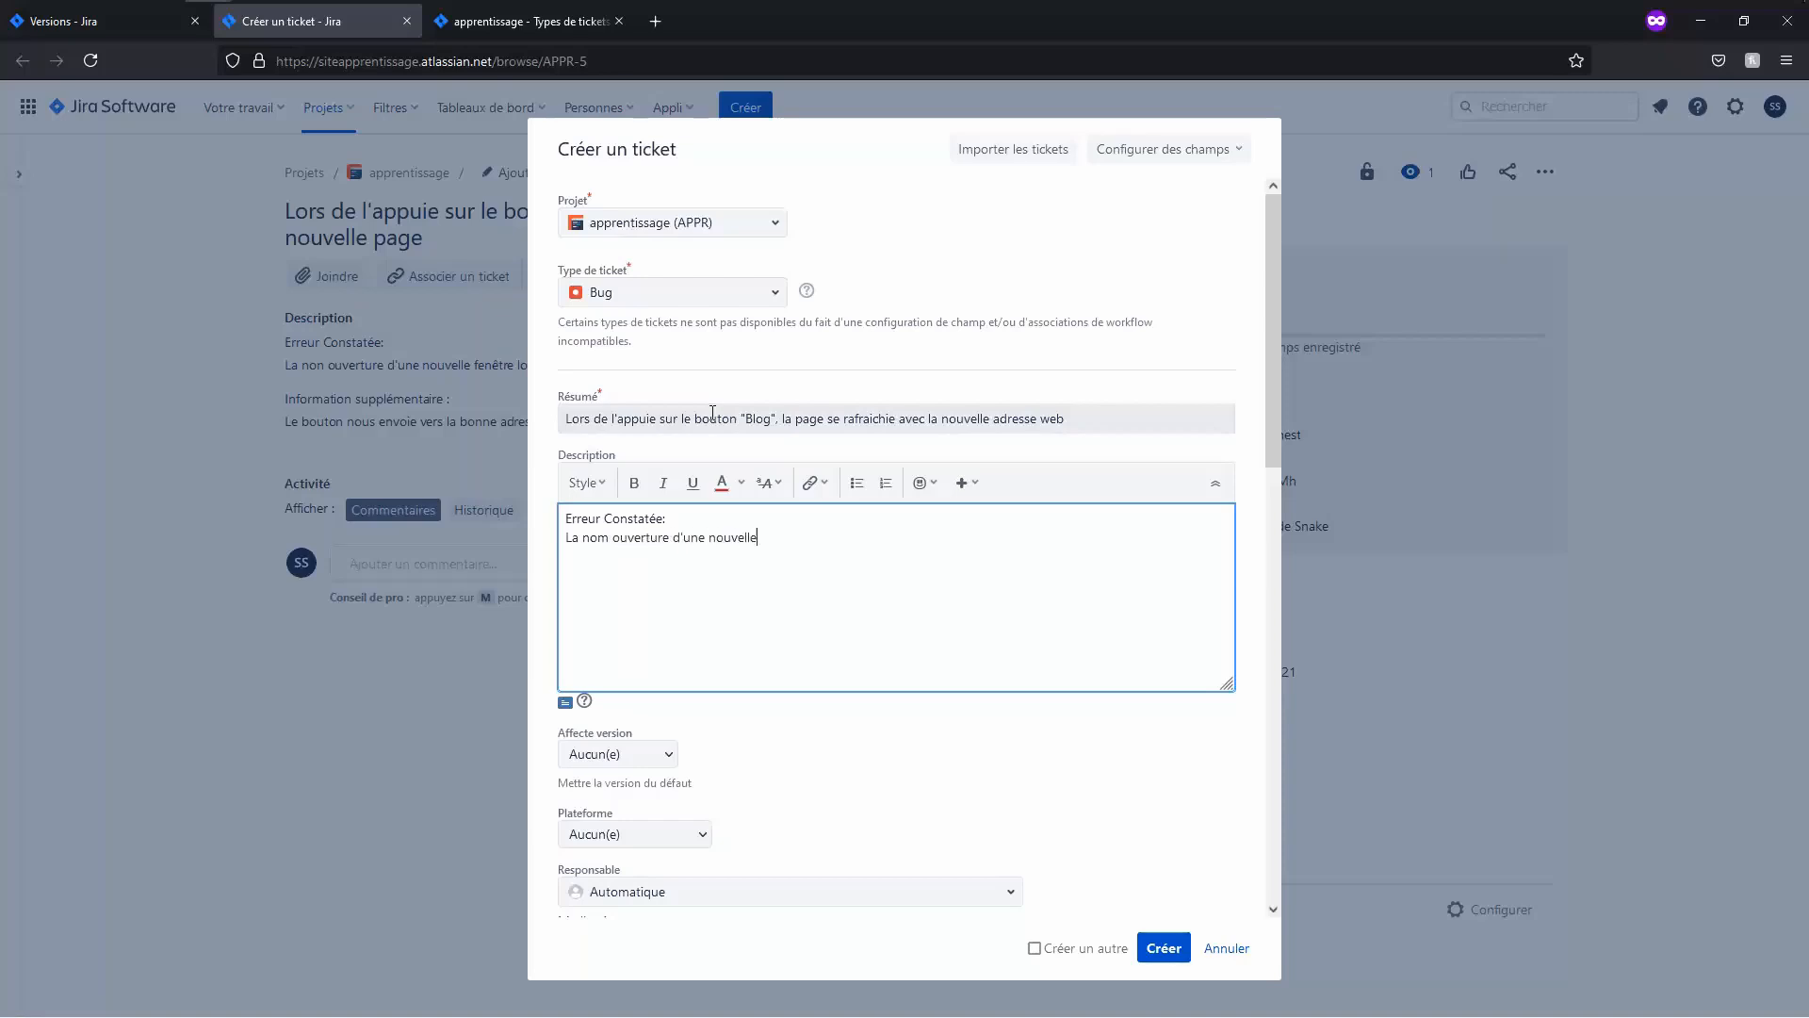
text( fdenetre)
key(shift+F10)
key(Down)
key(Return)
Step: Set the new ticket's affected version to SWV 1 and its platform to Validation
scroll(731, 727, down, 3)
click(660, 541)
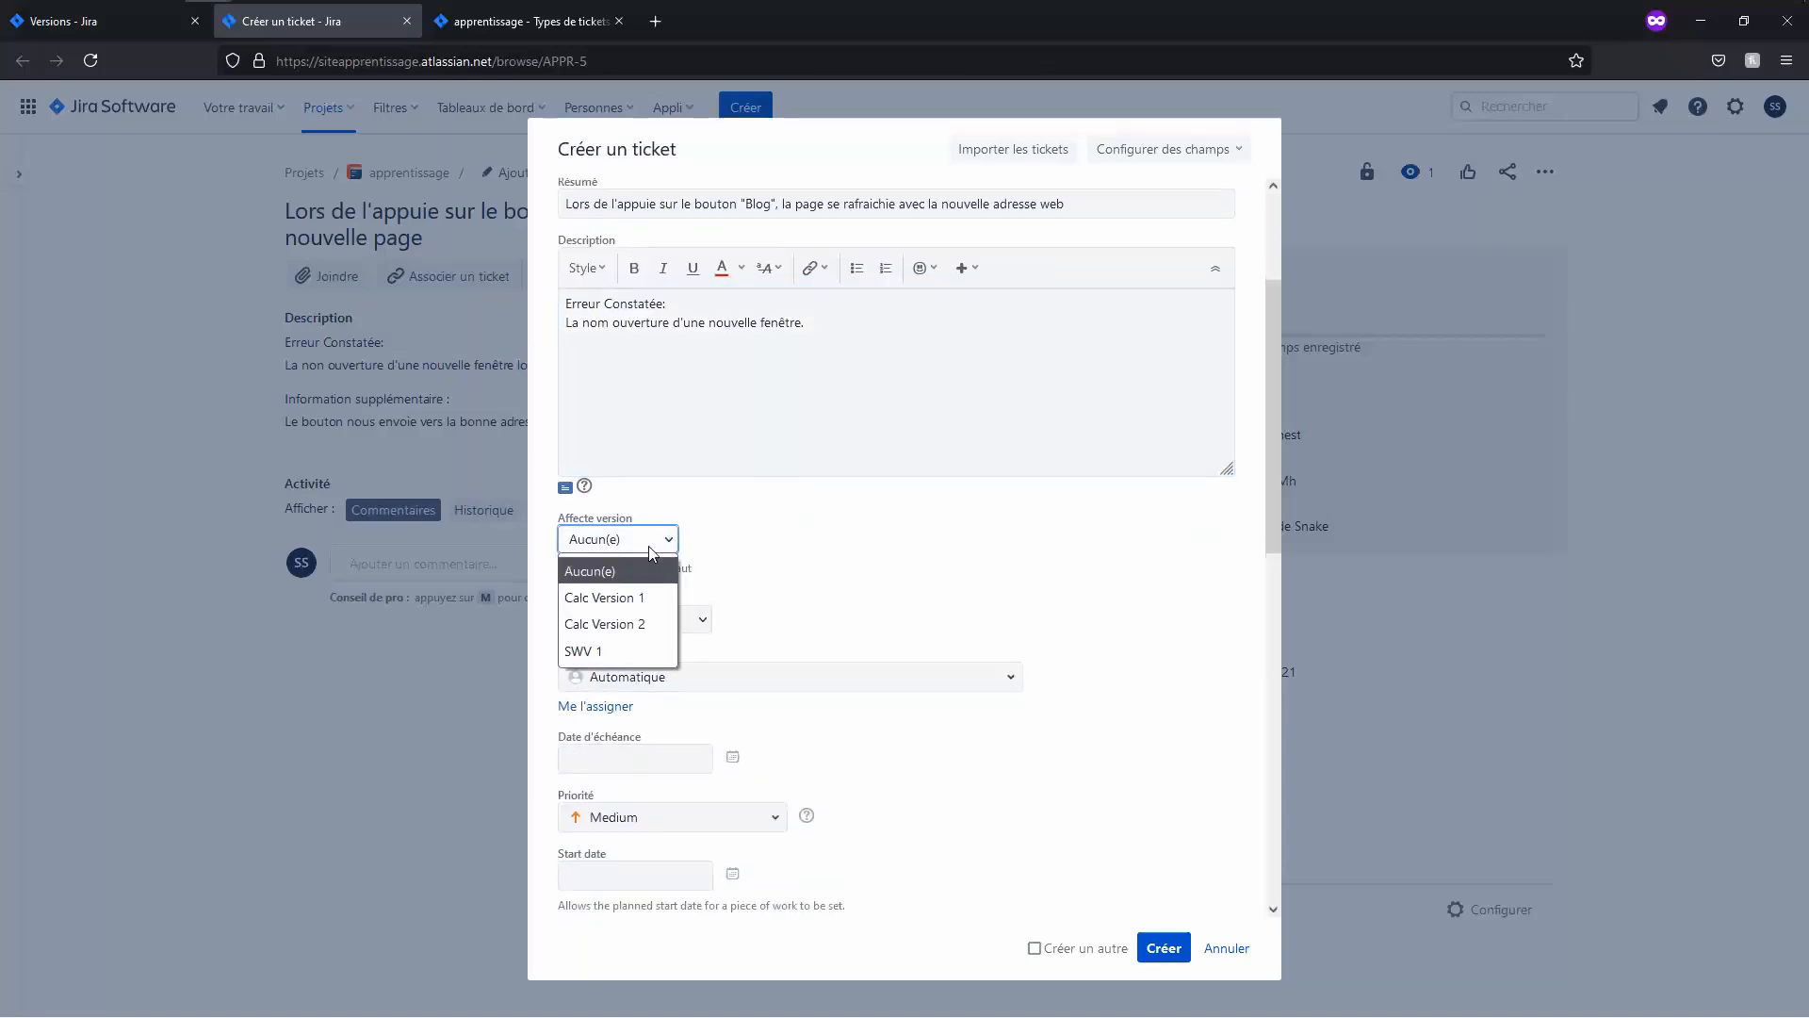
click(621, 650)
click(603, 622)
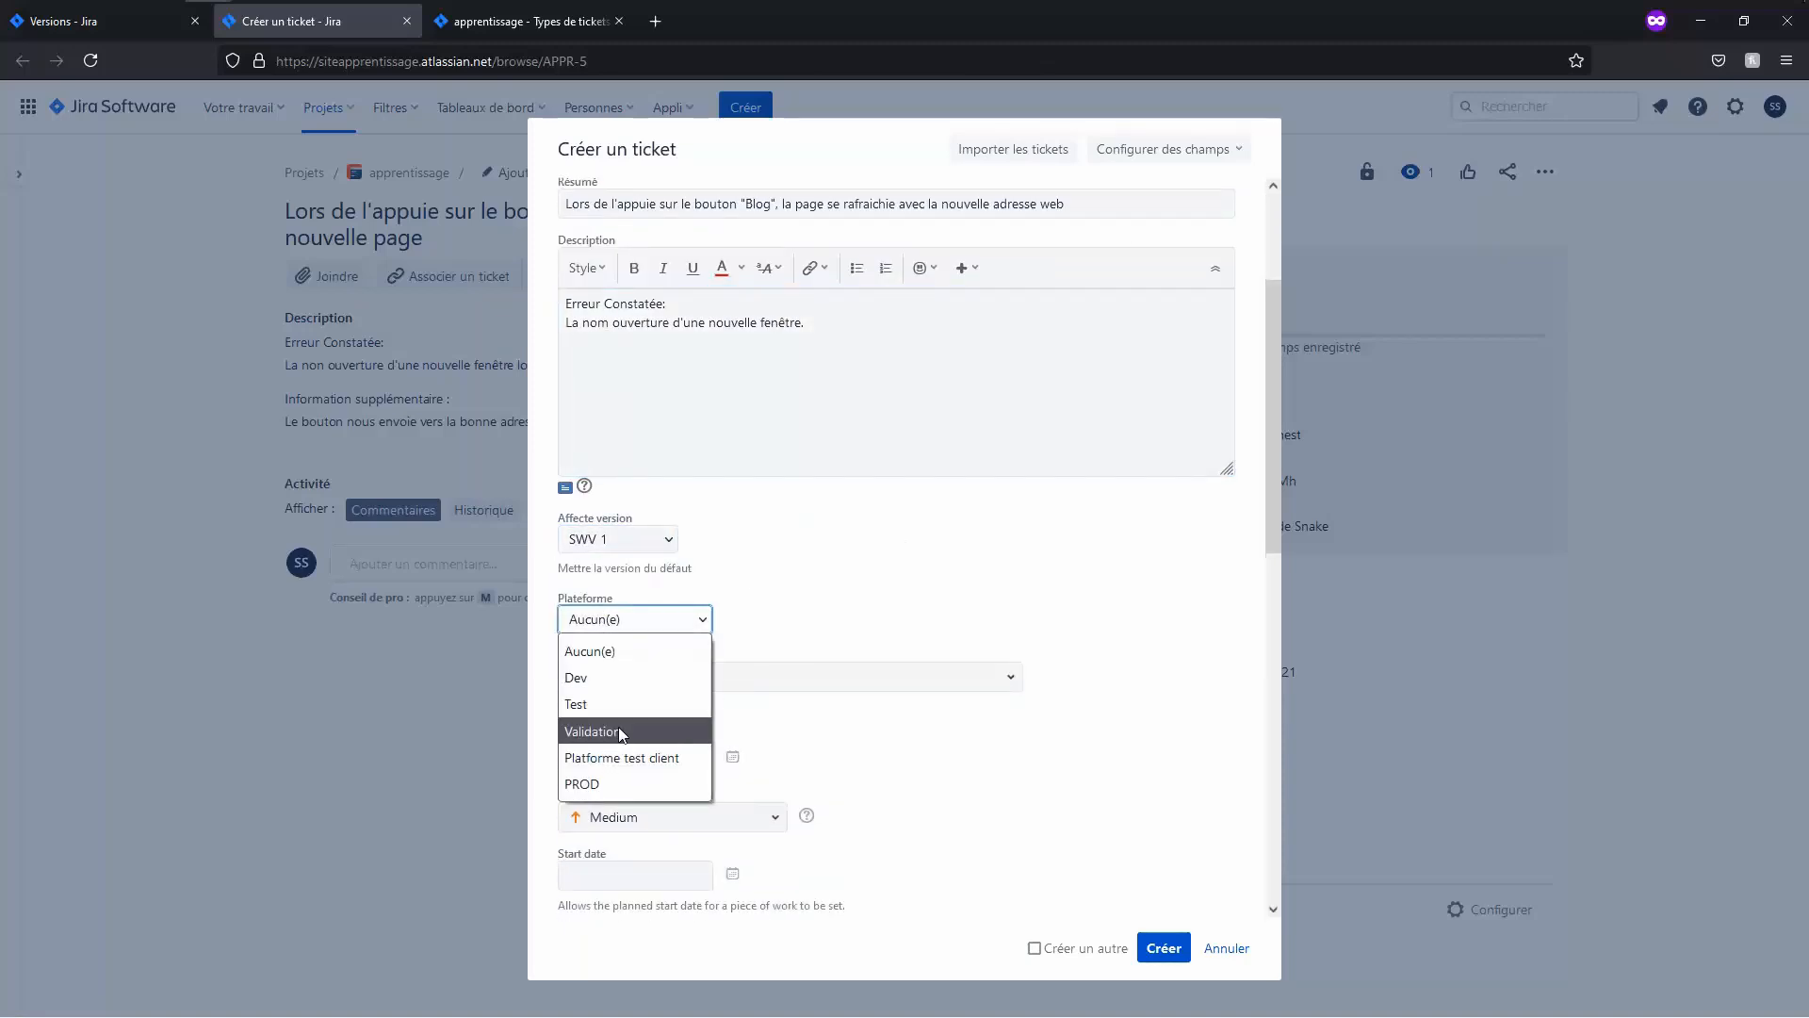
click(620, 735)
Step: Set the new ticket's priority to Highest and create the ticket
scroll(789, 593, down, 4)
click(650, 495)
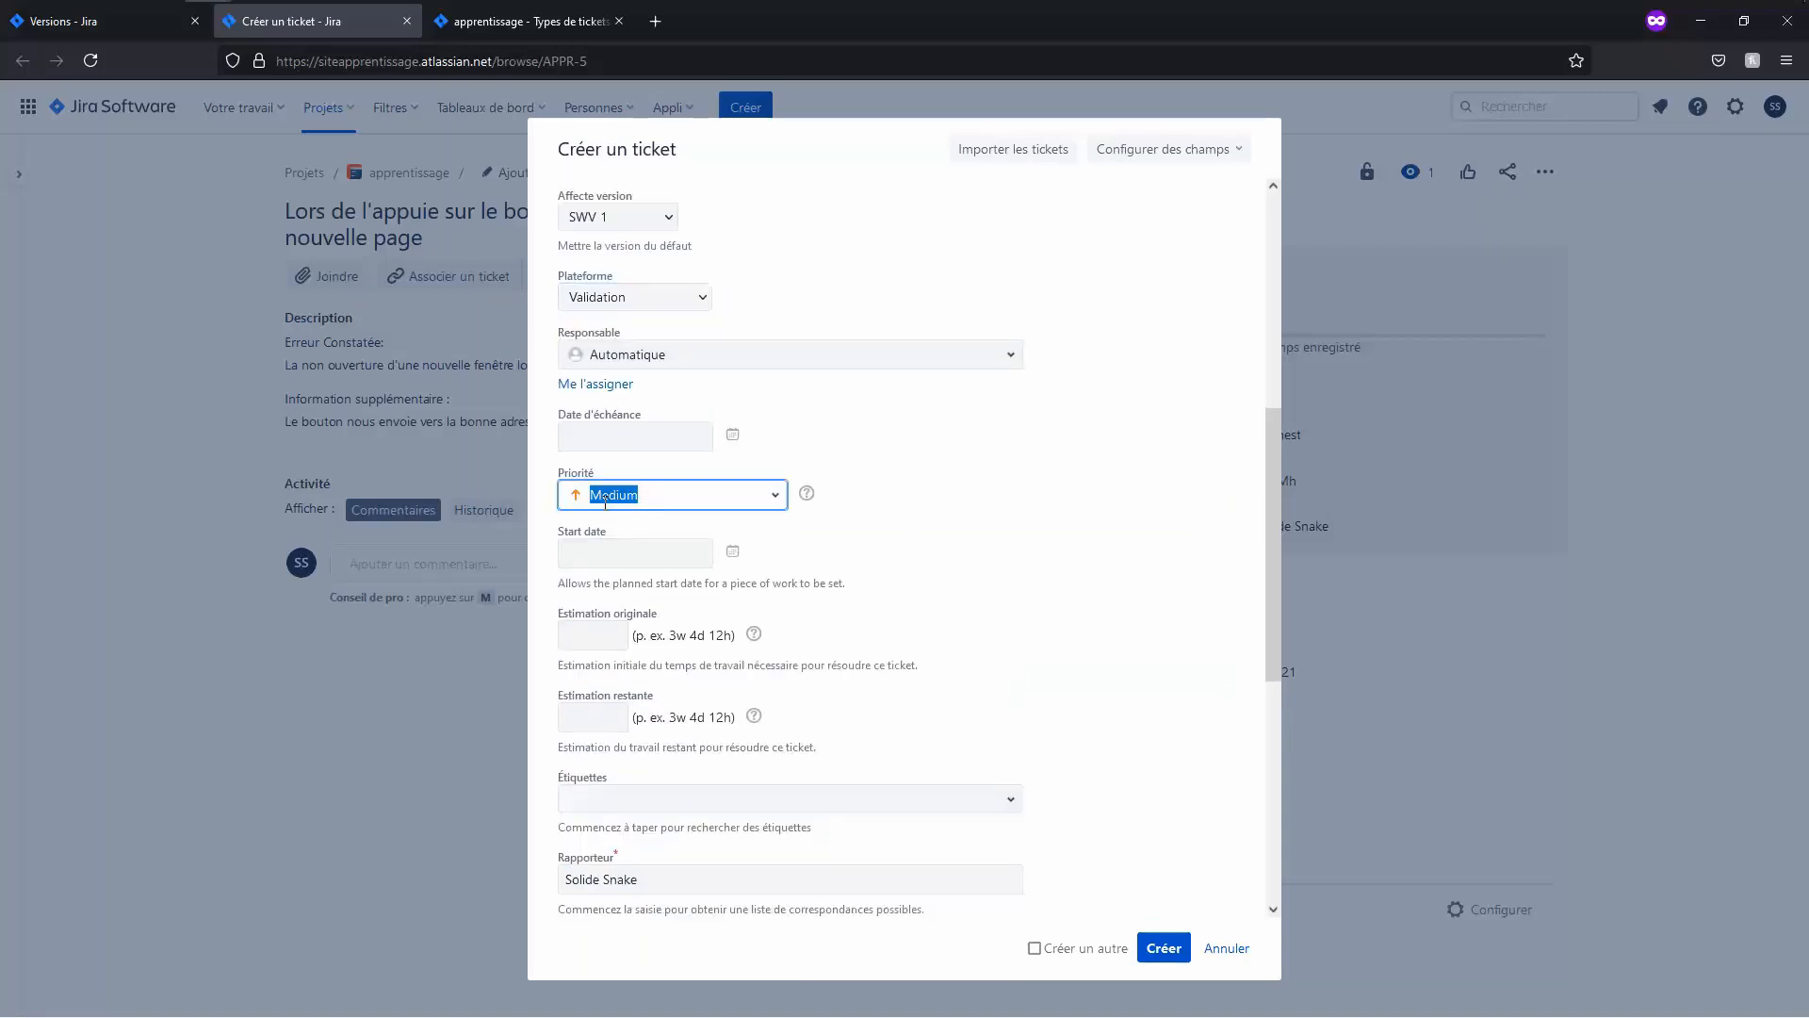
click(639, 541)
scroll(1009, 687, down, 5)
scroll(1009, 700, up, 4)
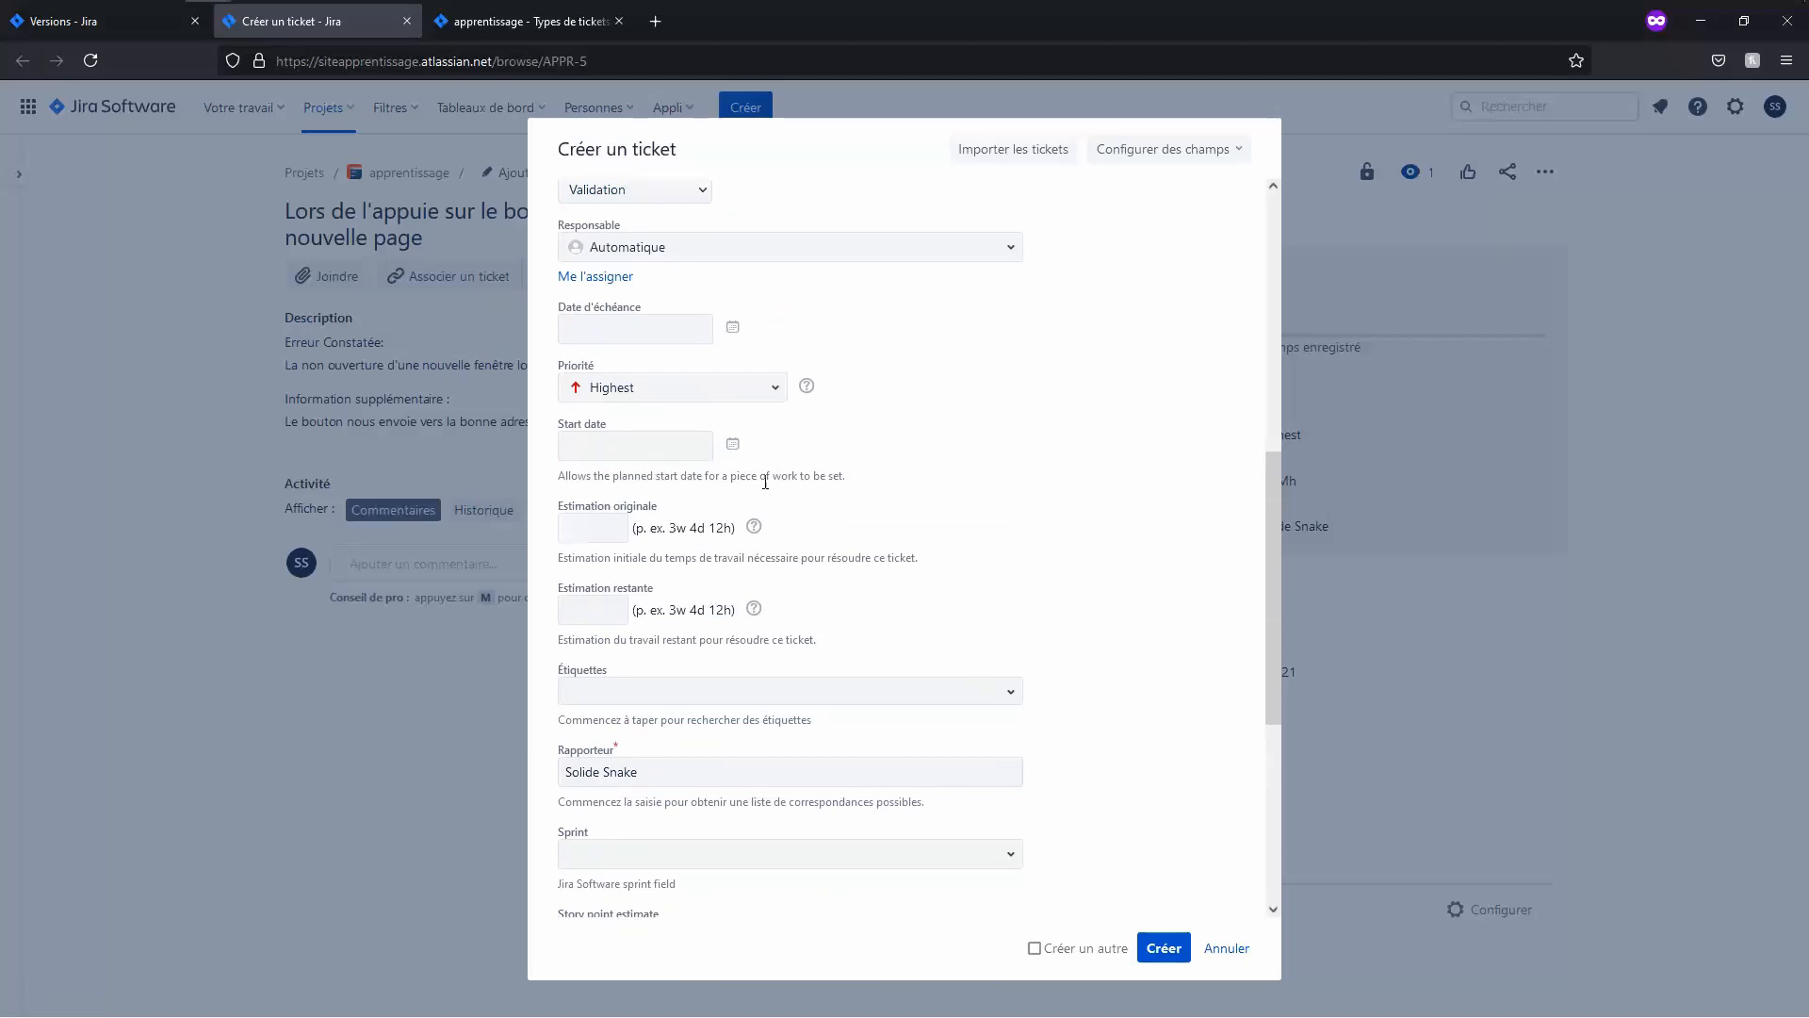
scroll(1002, 594, down, 3)
scroll(708, 549, down, 3)
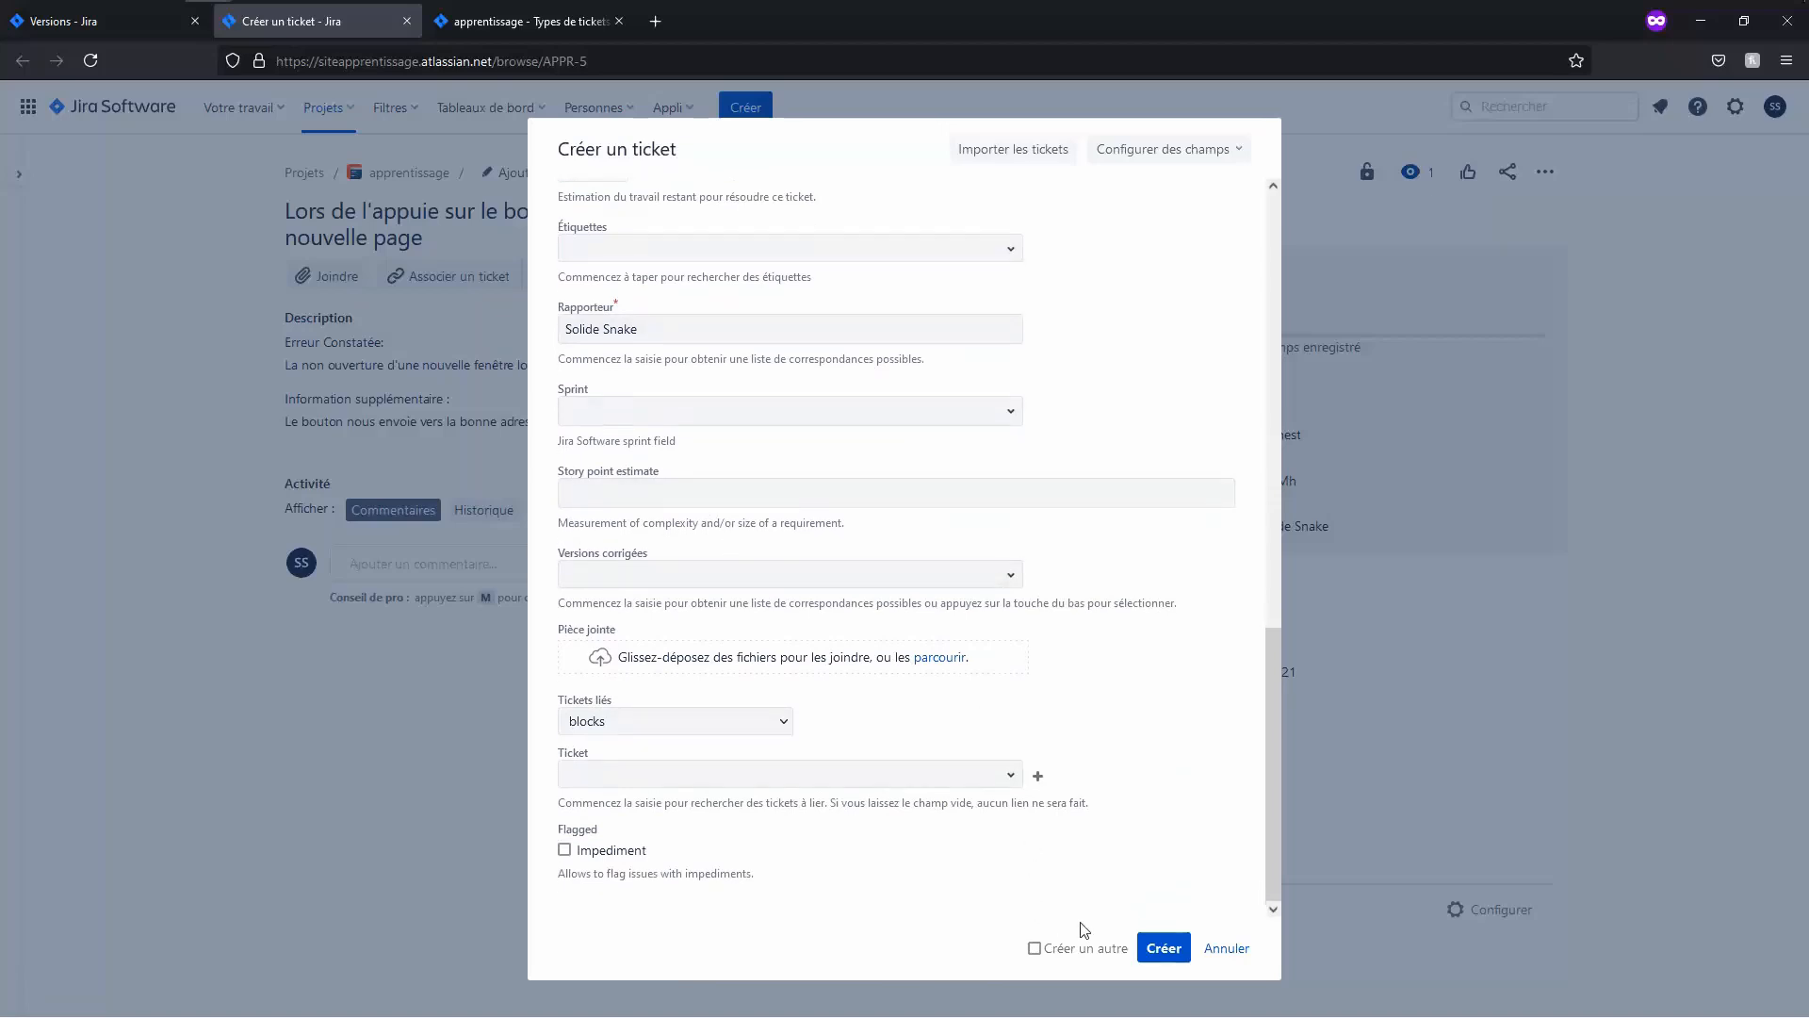
click(1155, 948)
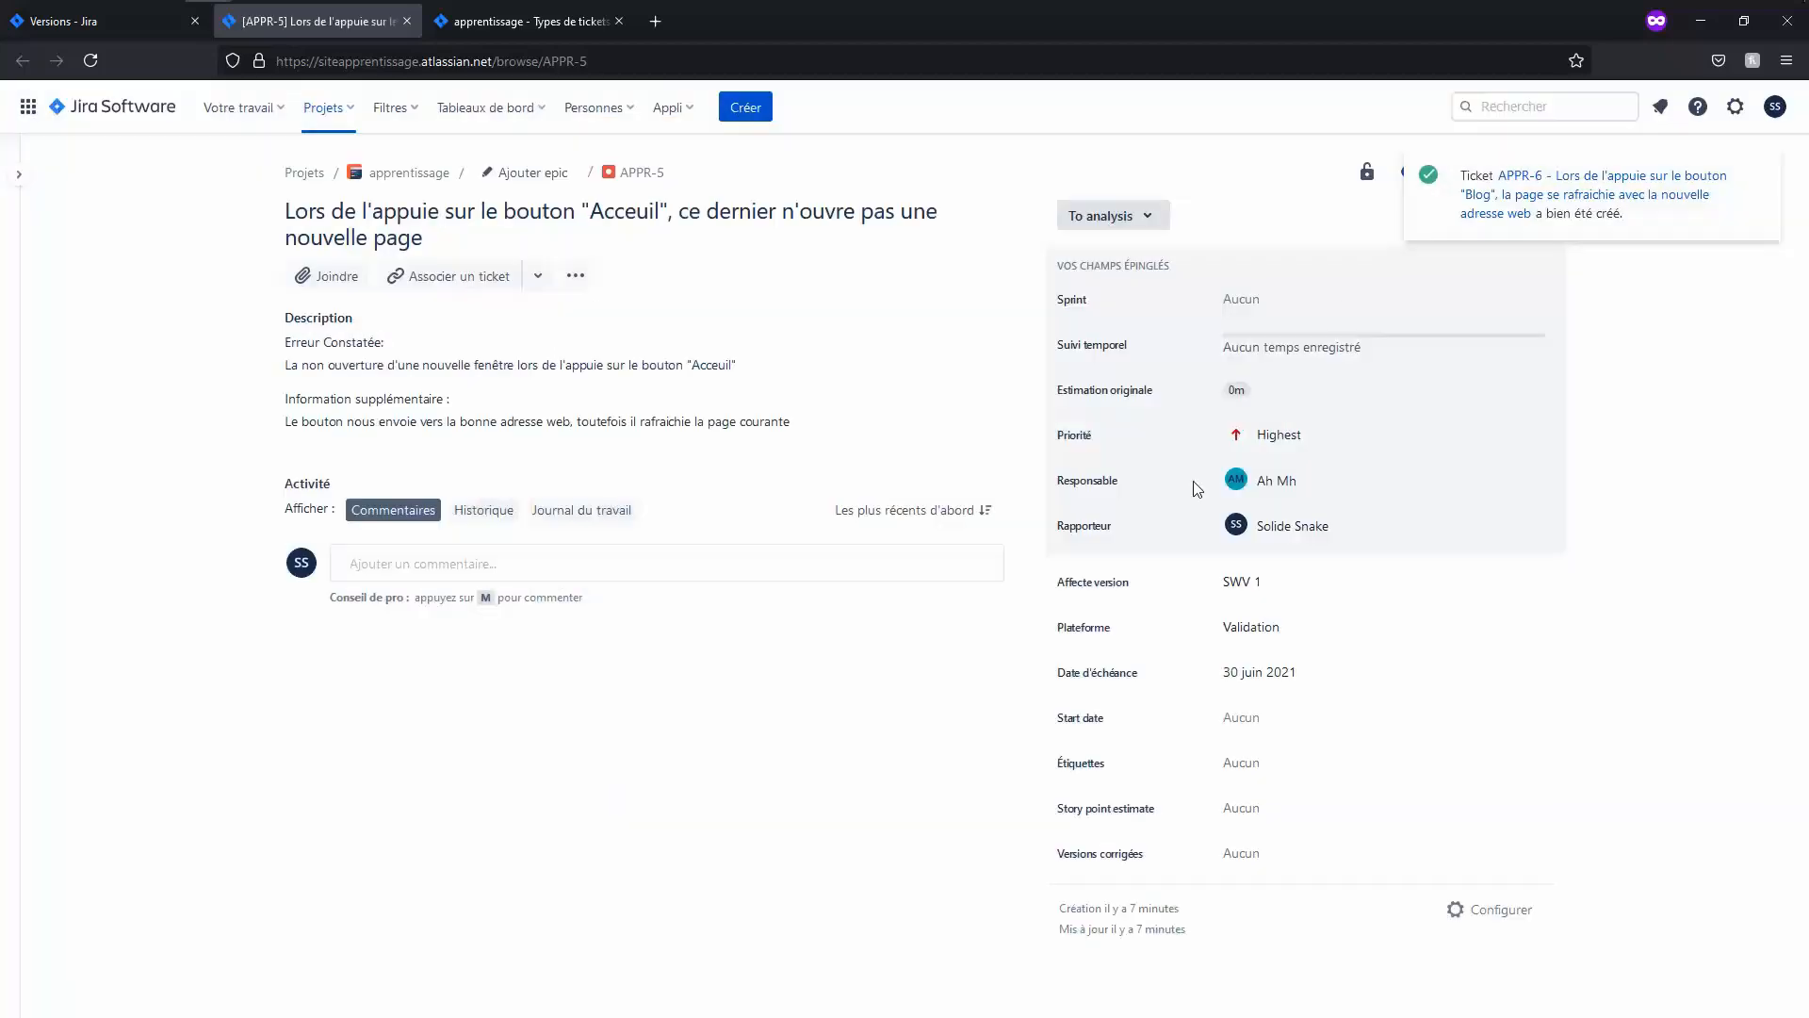
Step: Open the newly created Blog ticket in its own browser tab and set its due date to 30 June 2021
right_click(1470, 218)
click(1502, 232)
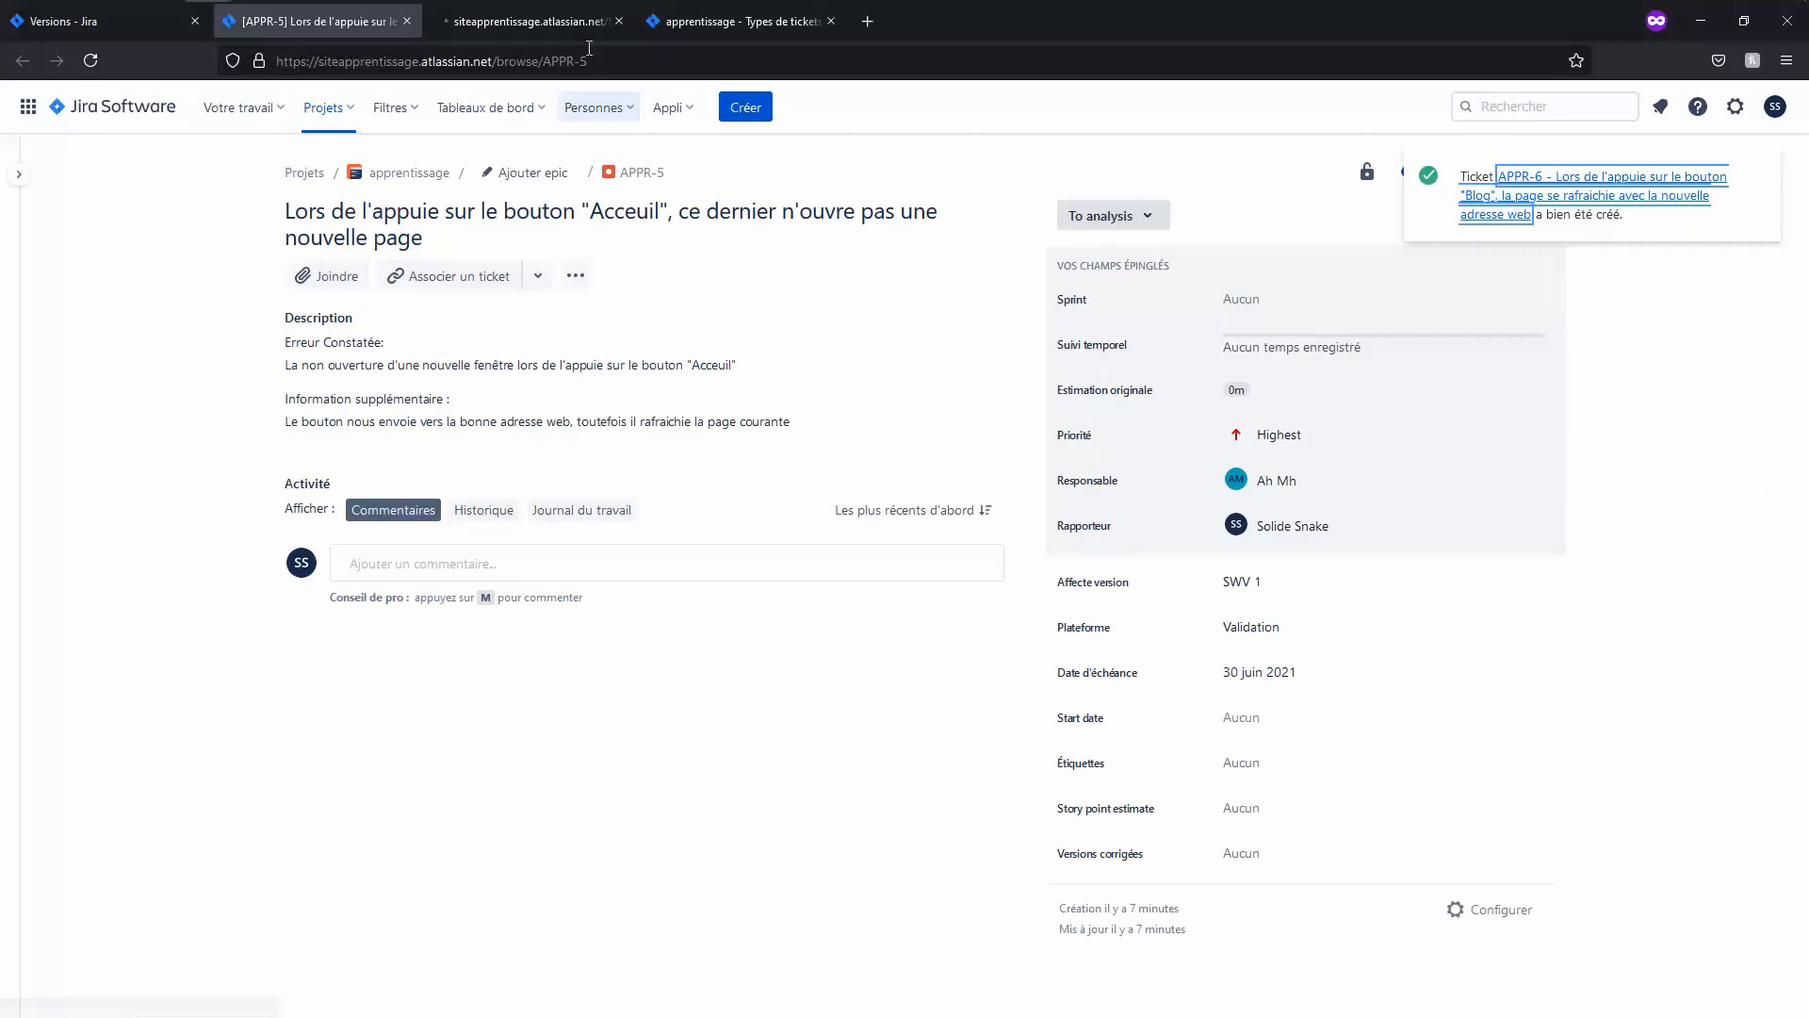
click(542, 20)
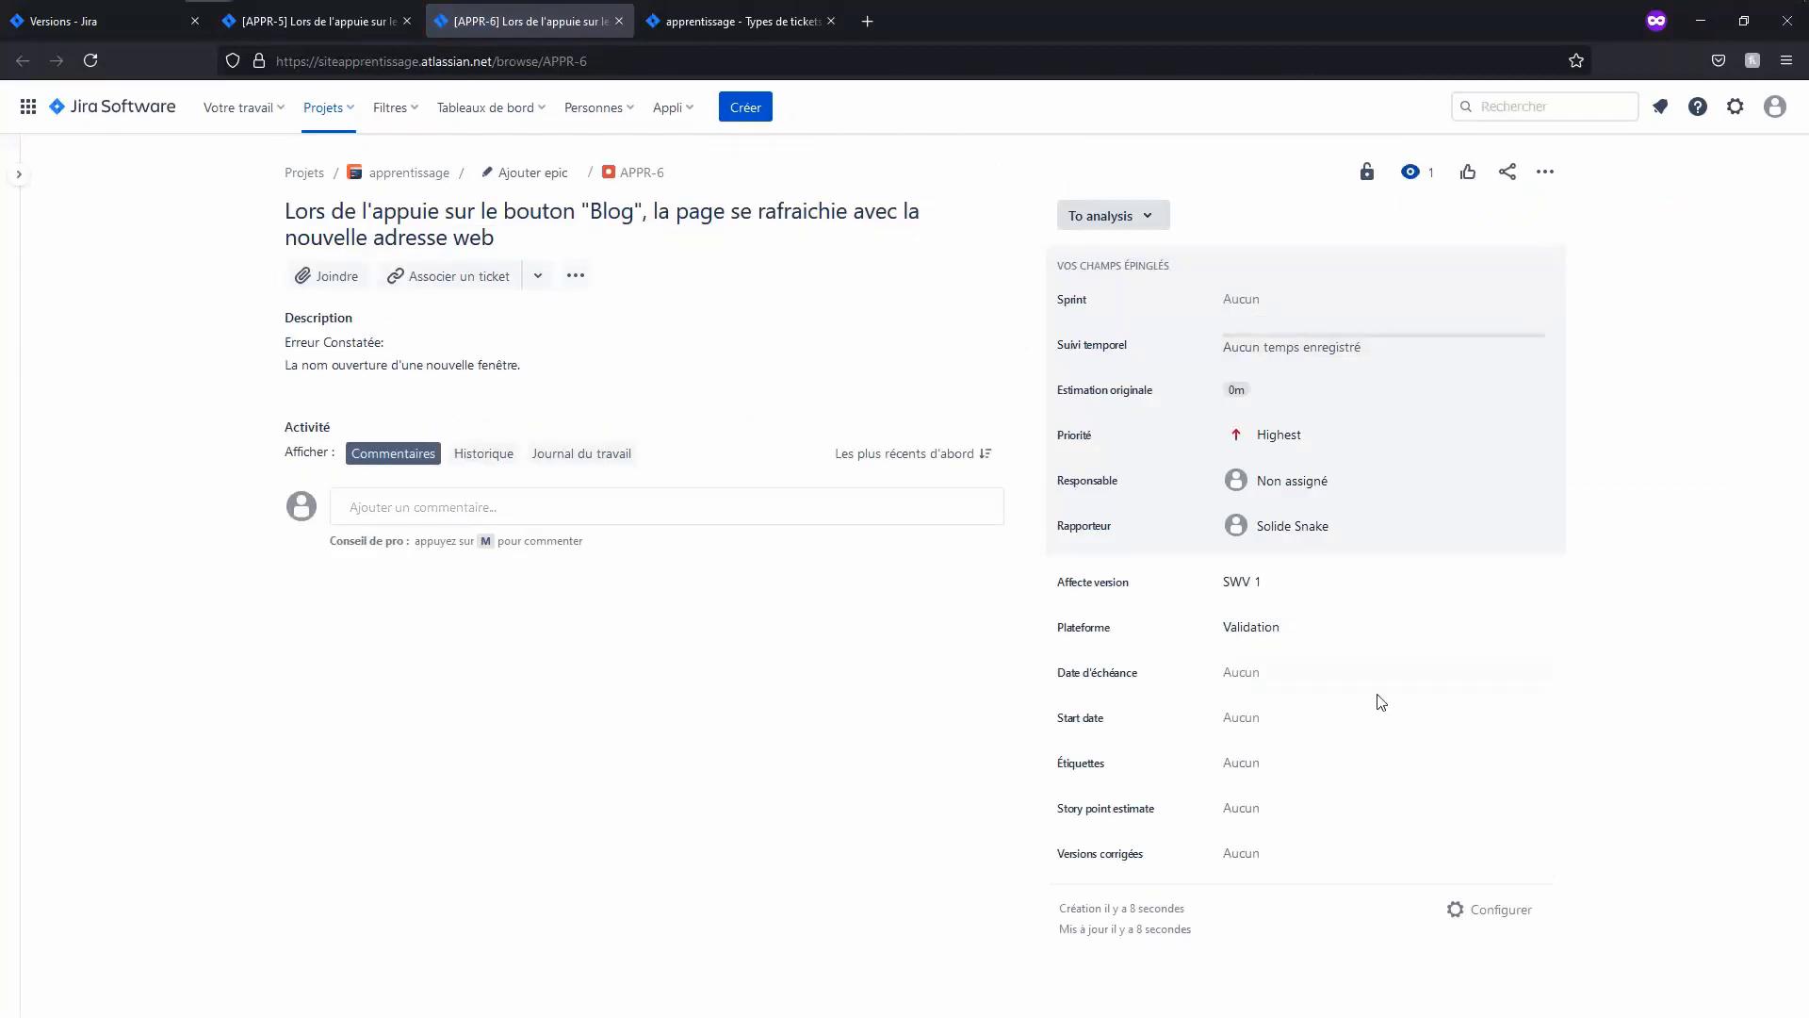
click(1306, 687)
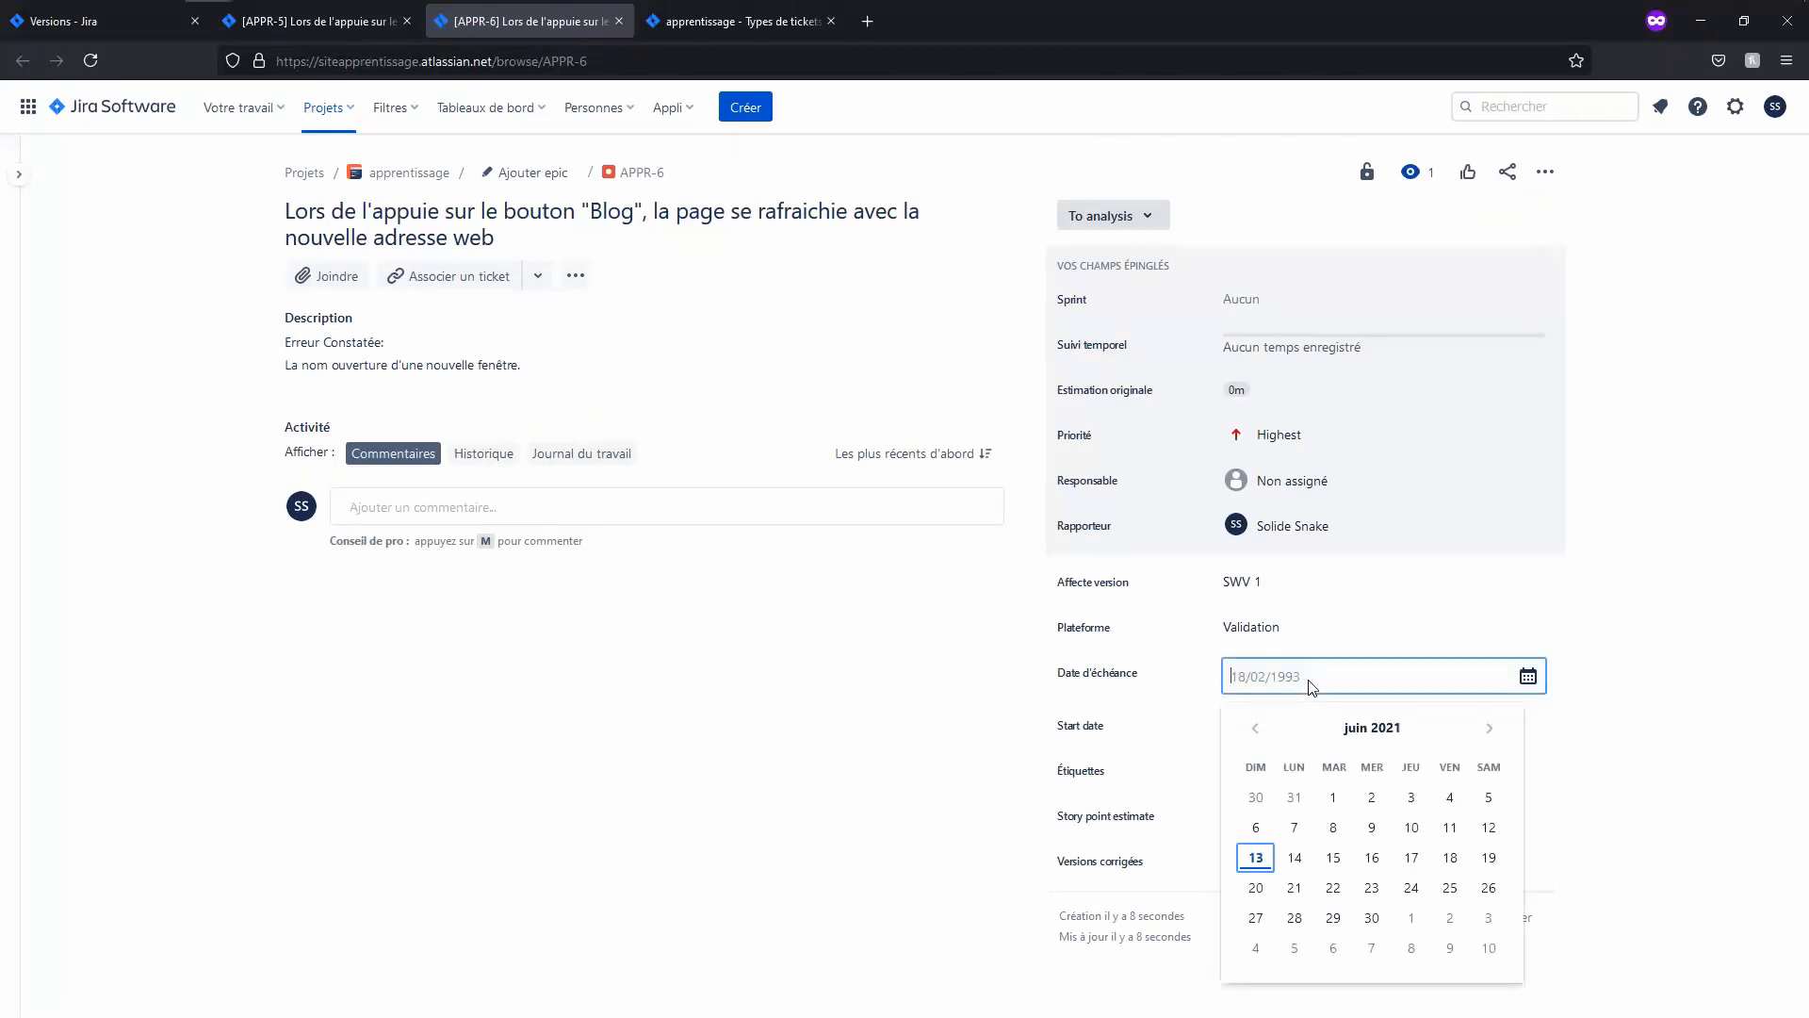
click(1375, 921)
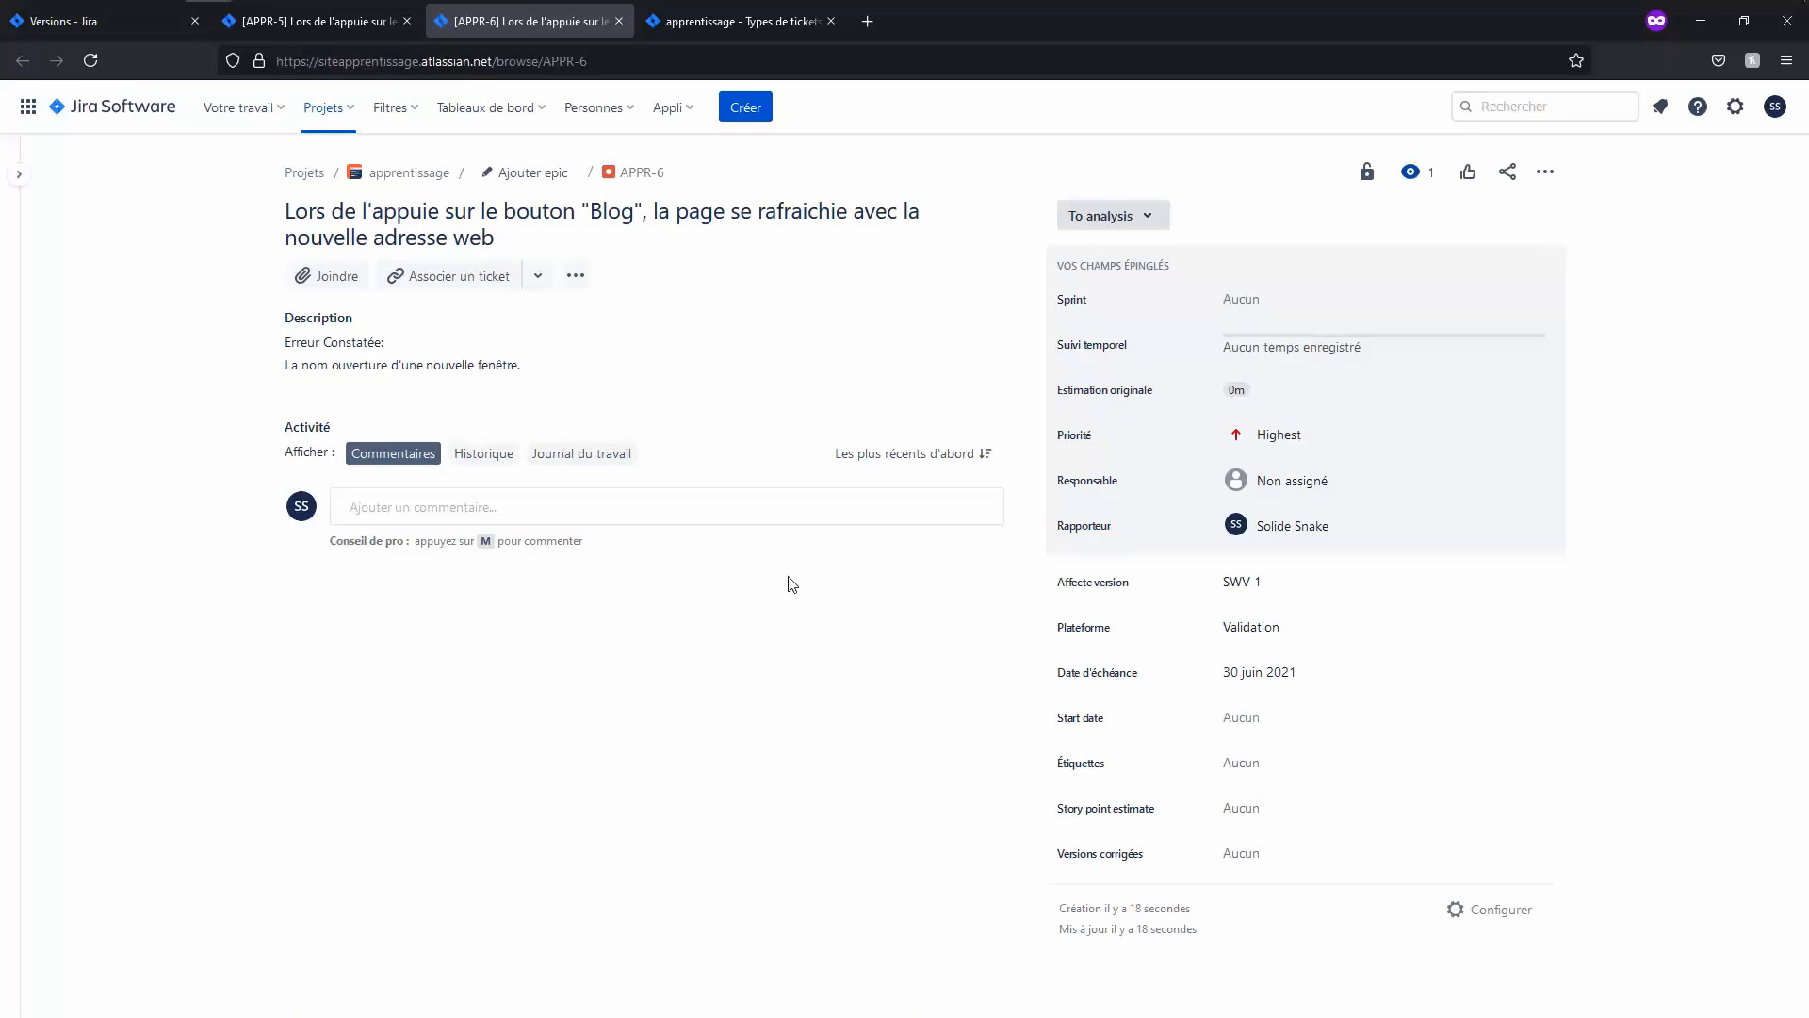
Step: Copy the "Information supplémentaire" section from the description of ticket APPR-5
click(343, 21)
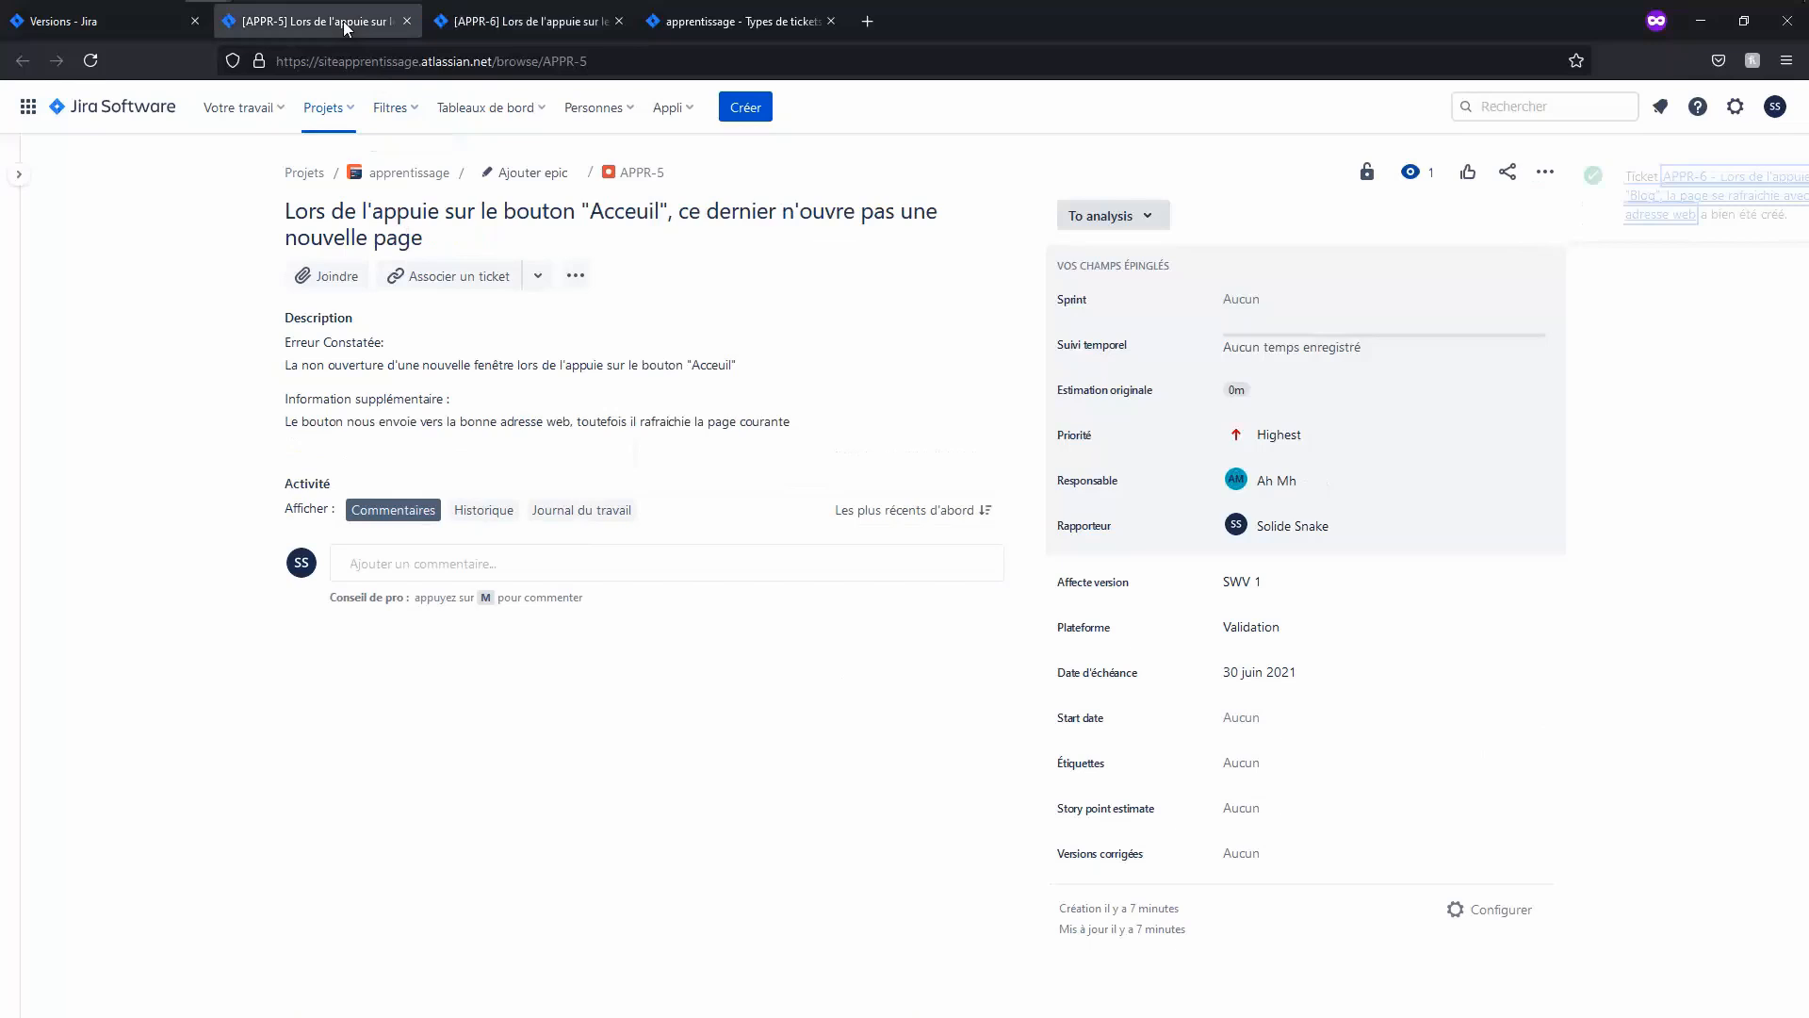
click(803, 421)
drag(823, 488, 315, 474)
key(ctrl+c)
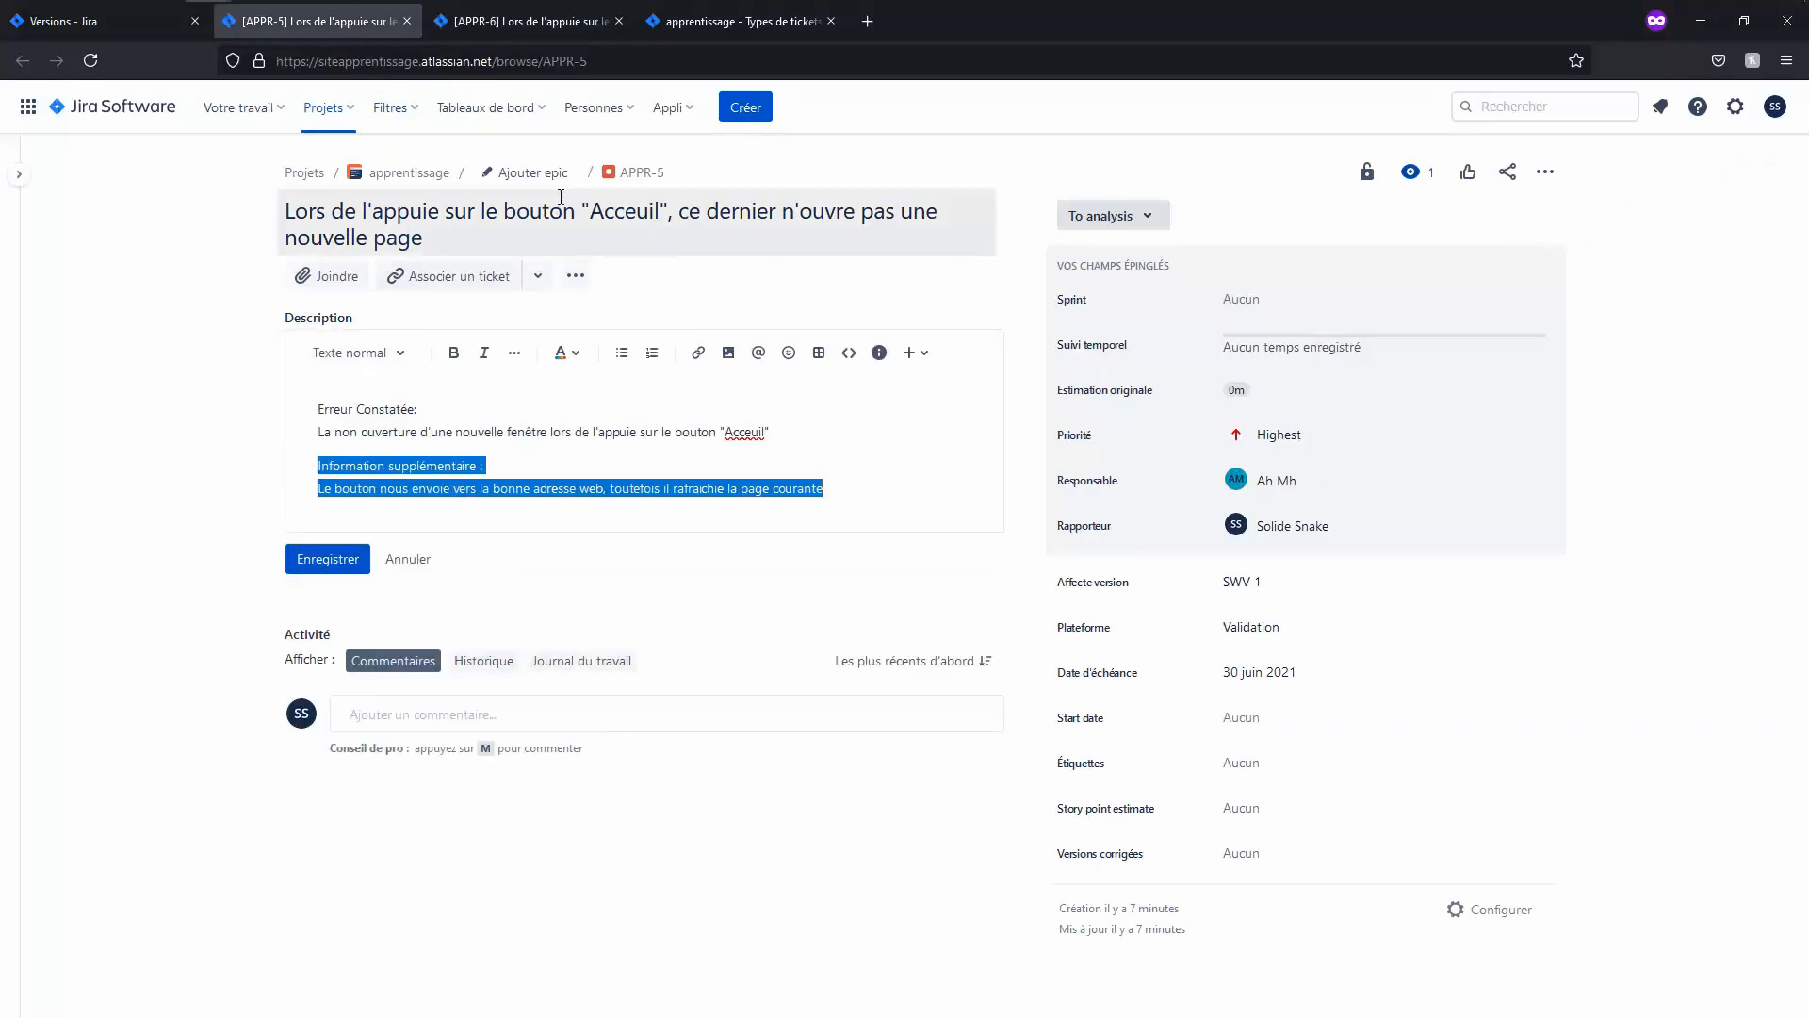
Step: Paste the copied supplementary information below the error text in APPR-6's description and save it
click(511, 21)
click(679, 372)
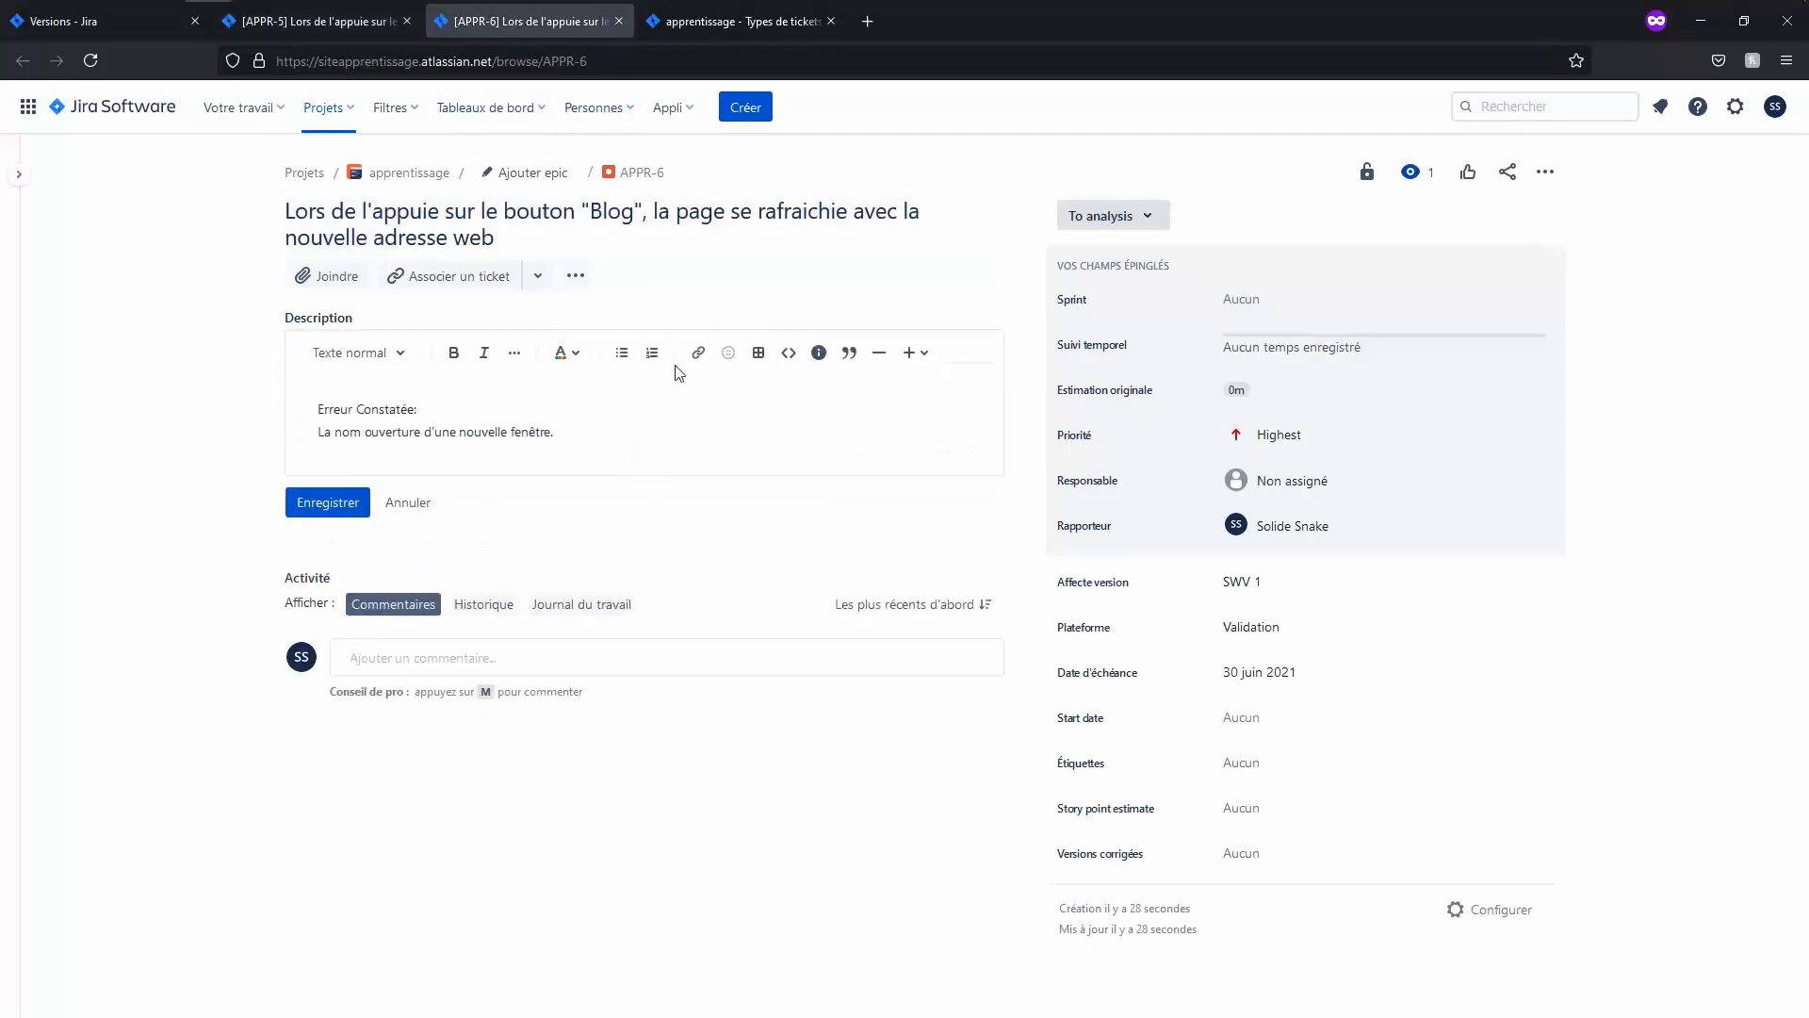
key(Return)
key(Return)
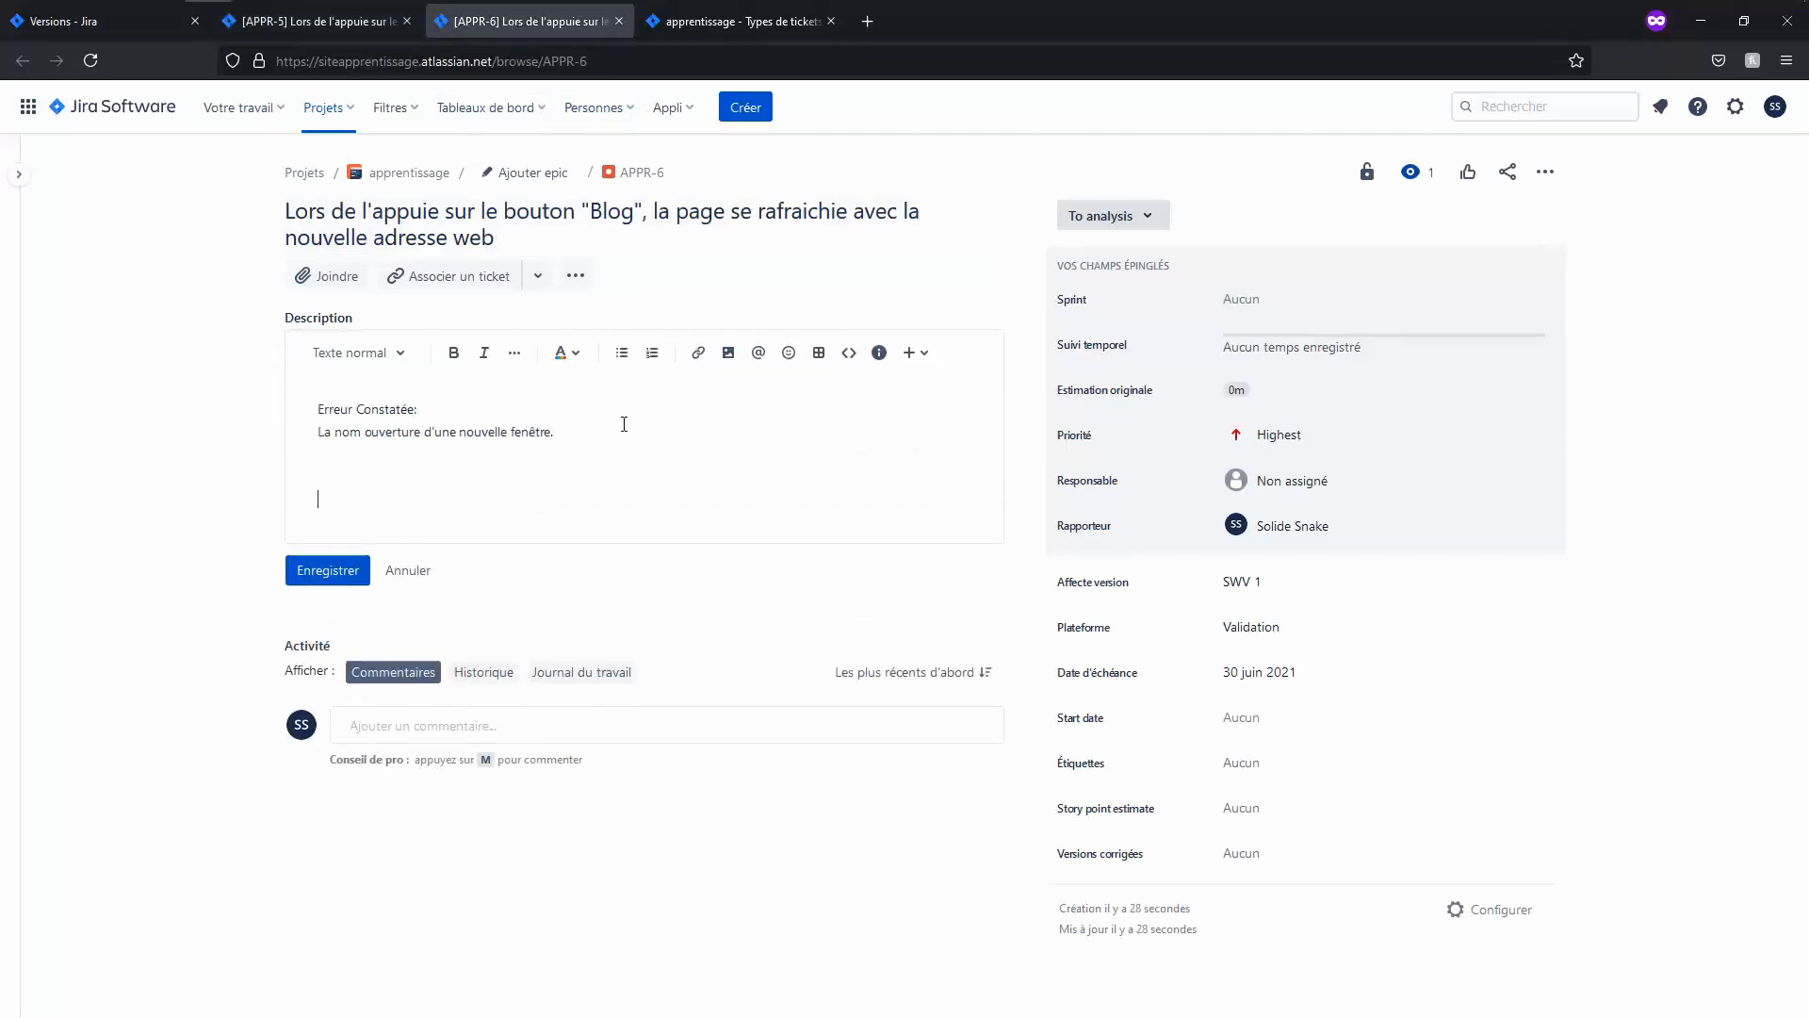
key(ctrl+v)
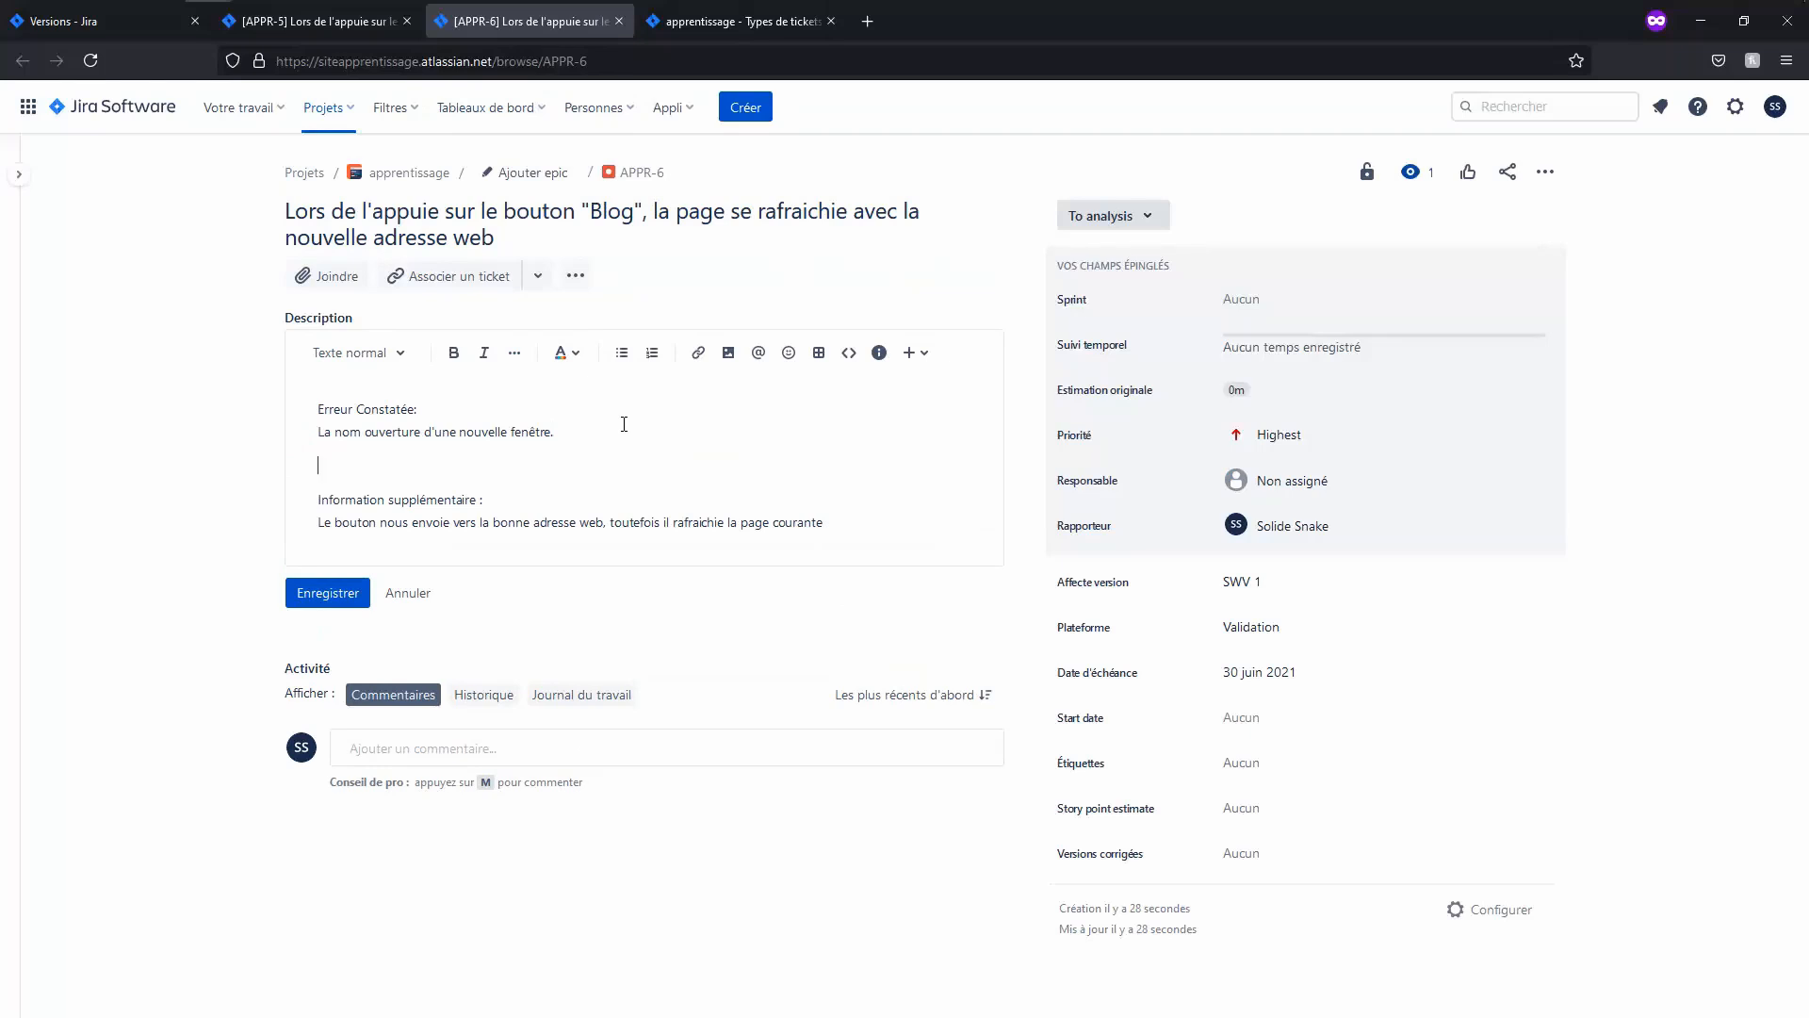
key(BackSpace)
click(317, 565)
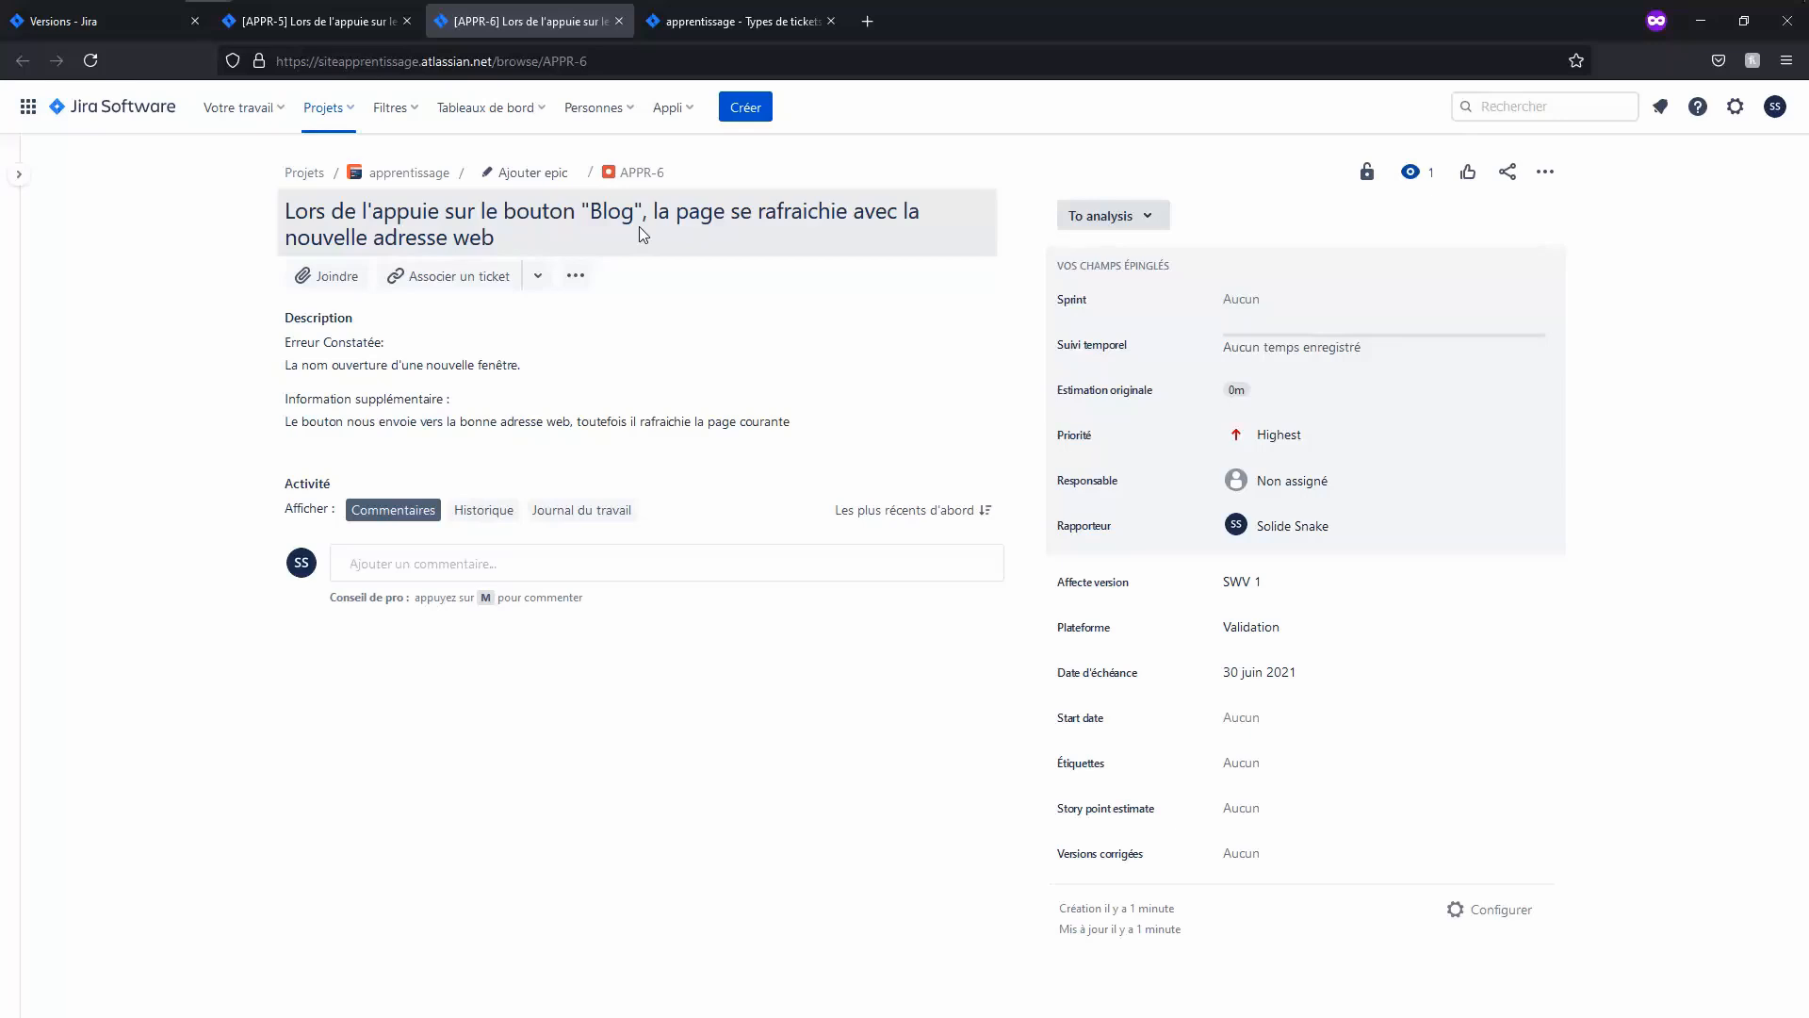
Step: Reopen APPR-6's description for editing and add blank lines after the supplementary information
click(948, 377)
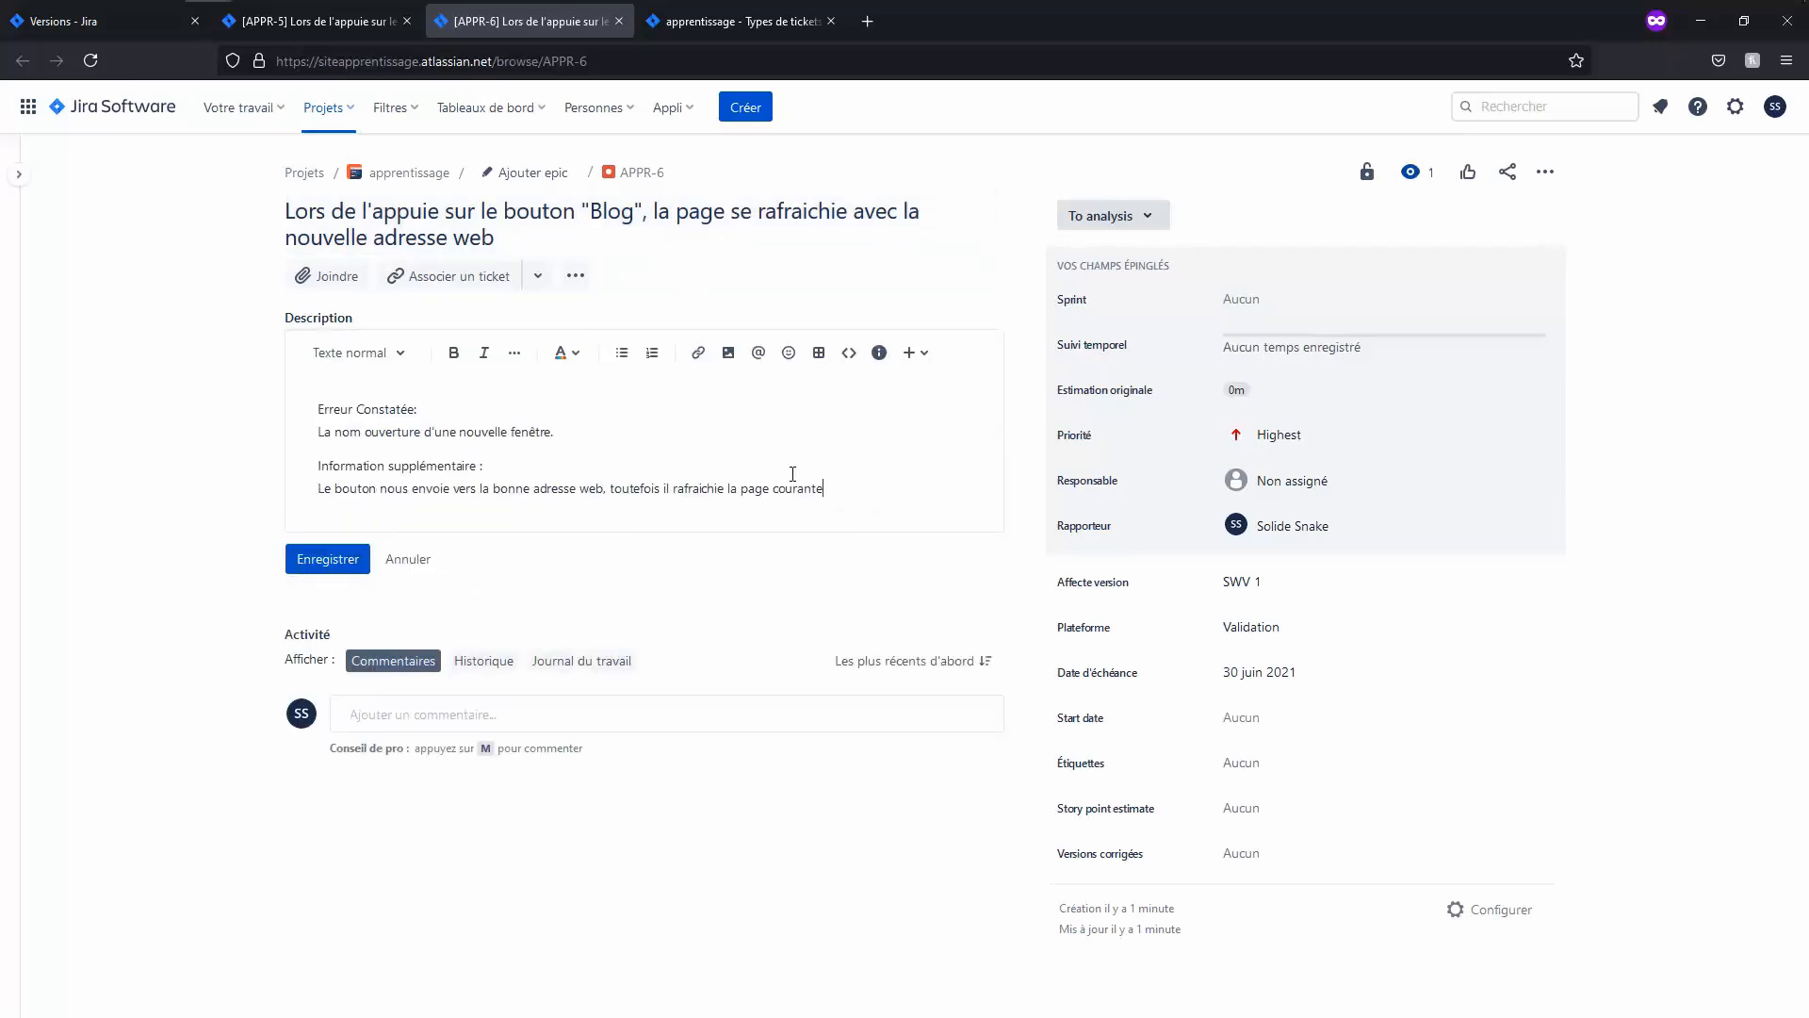
key(Return)
key(Return)
key(Return)
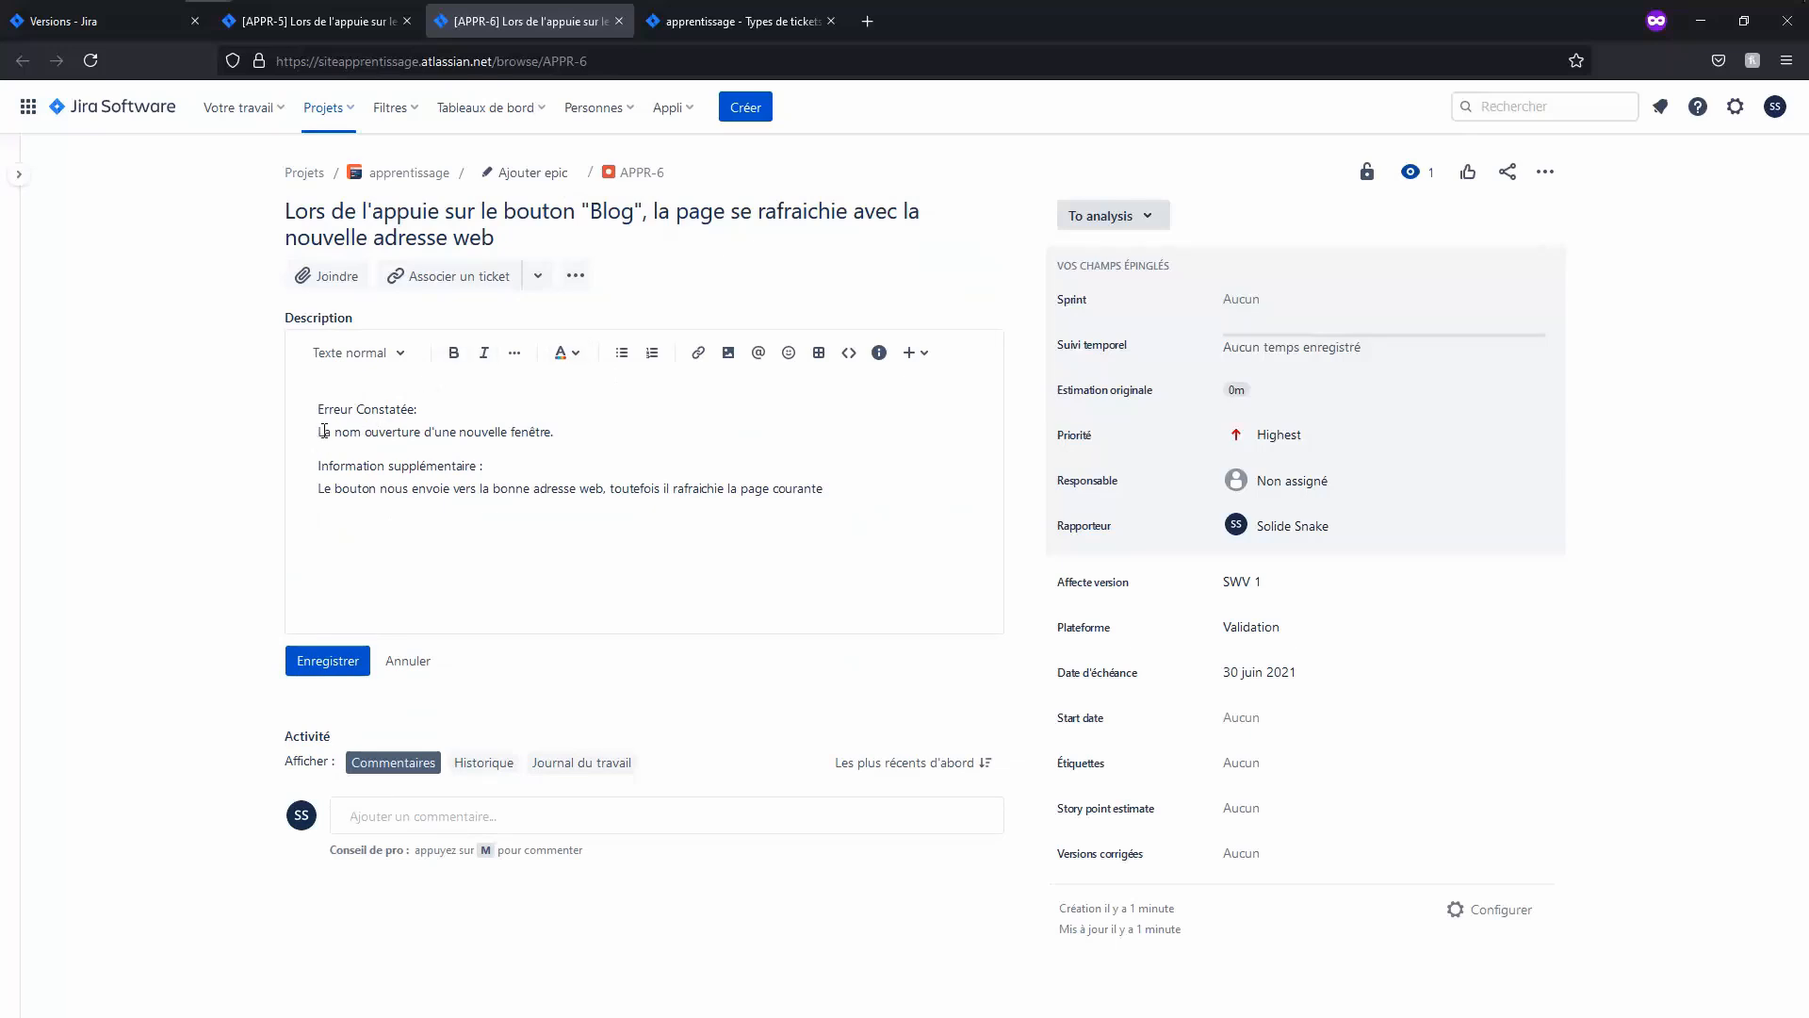
Step: Extend the "La nom ouverture d'une nouvelle fenêtre" sentence with ", en appuyant sur les boutons suivantes"
drag(324, 432, 544, 432)
click(559, 430)
key(BackSpace)
text(, o)
text(n app)
key(BackSpace)
key(BackSpace)
key(BackSpace)
key(BackSpace)
key(BackSpace)
key(BackSpace)
text(il y a)
key(BackSpace)
key(BackSpace)
key(BackSpace)
key(BackSpace)
key(BackSpace)
key(BackSpace)
text(en appuyant sur les buttons suivantes :)
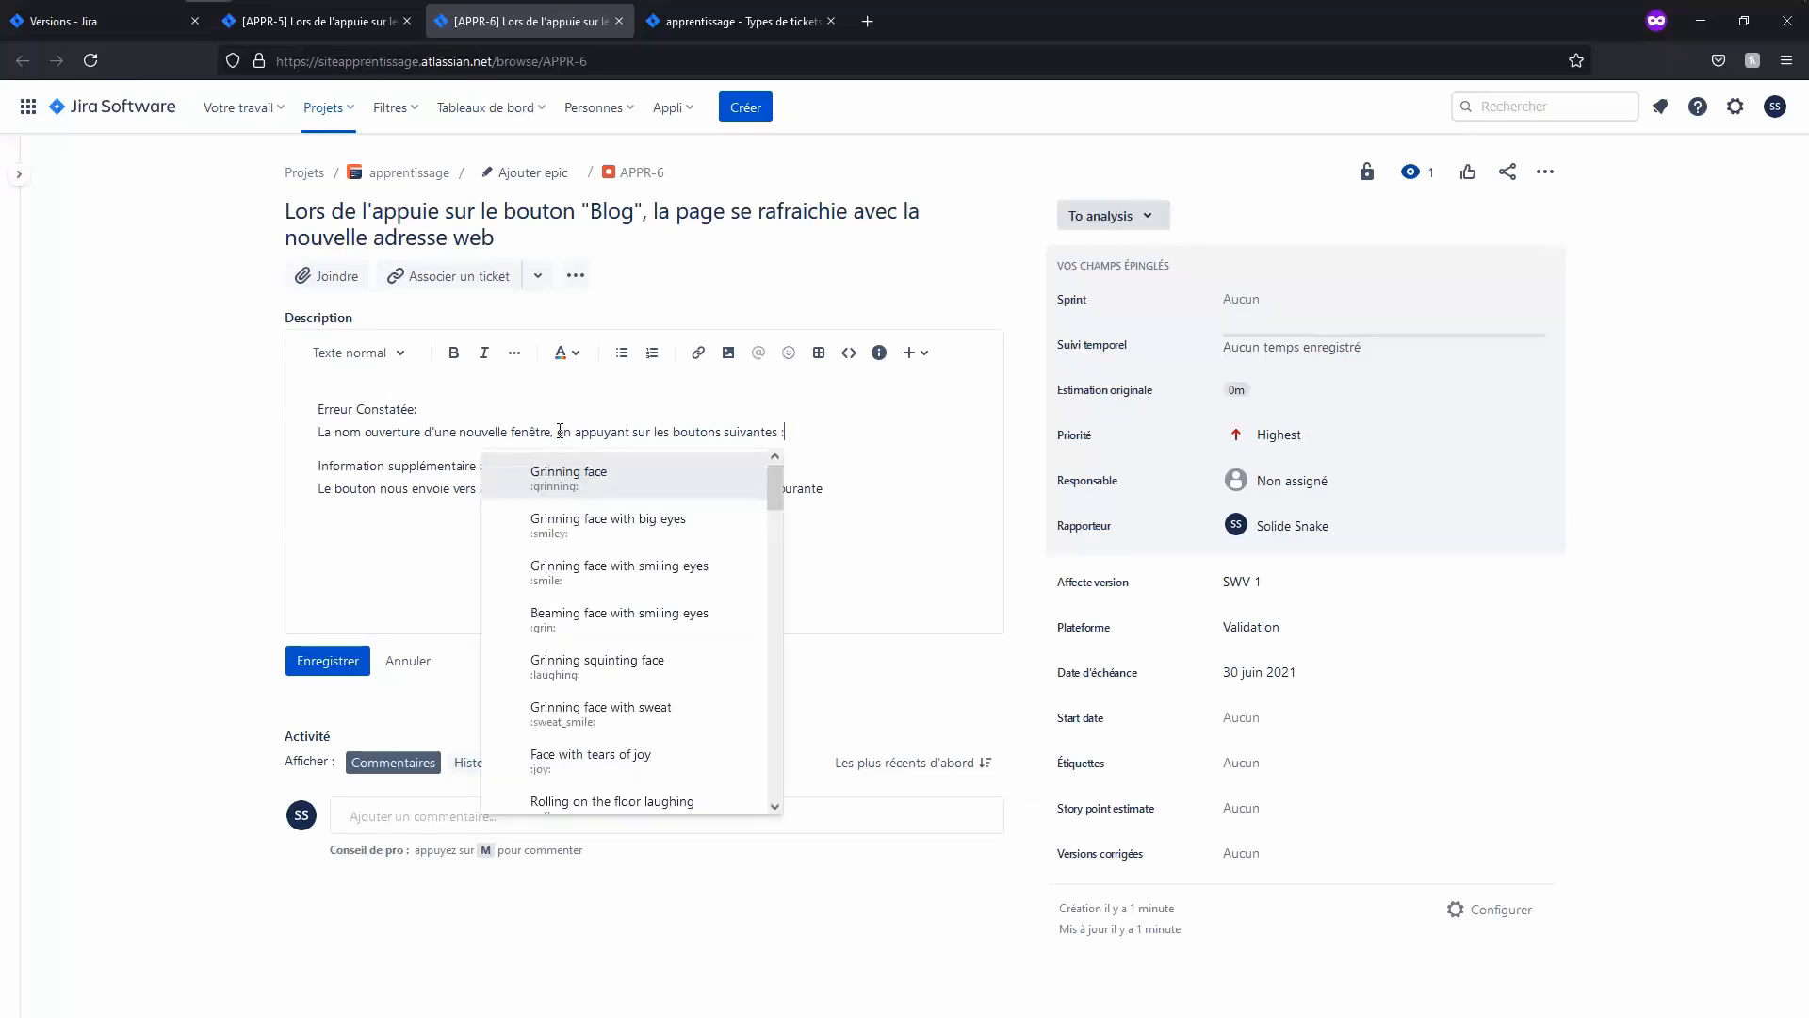
Step: Remove the stray emoji, end the error sentence with a plain colon, and add an empty line below it
key(Return)
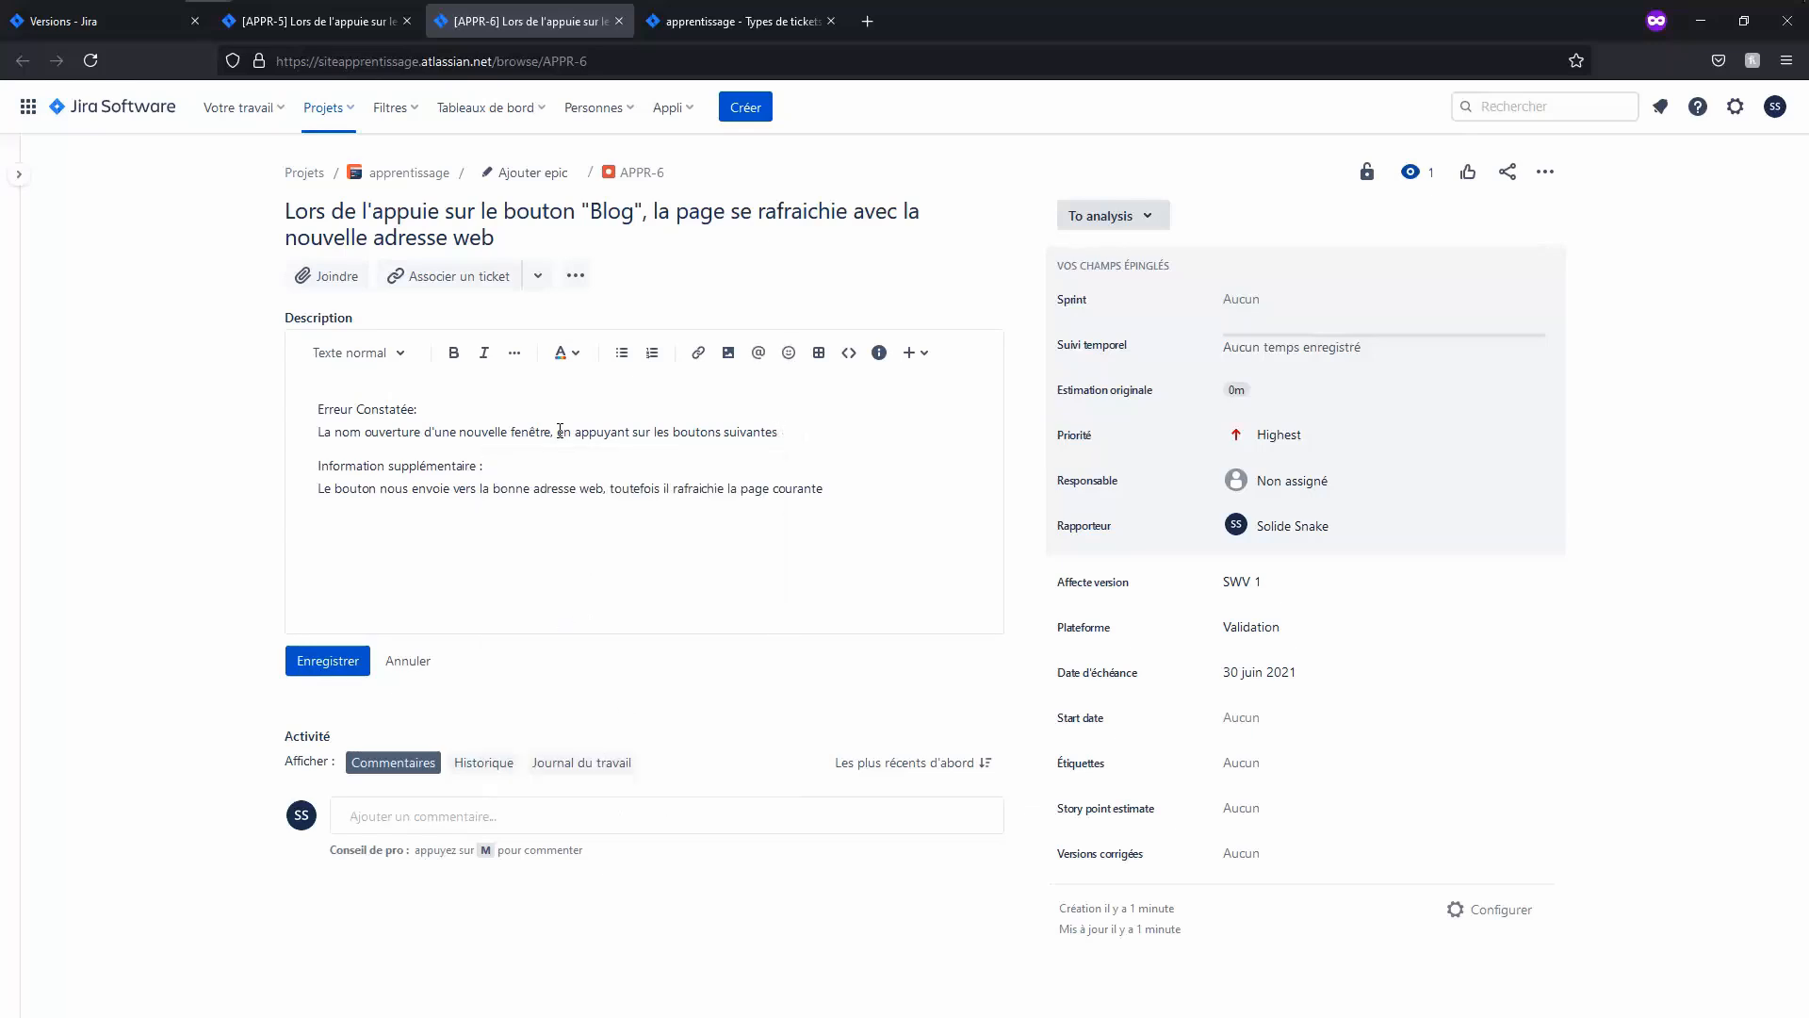
text(:)
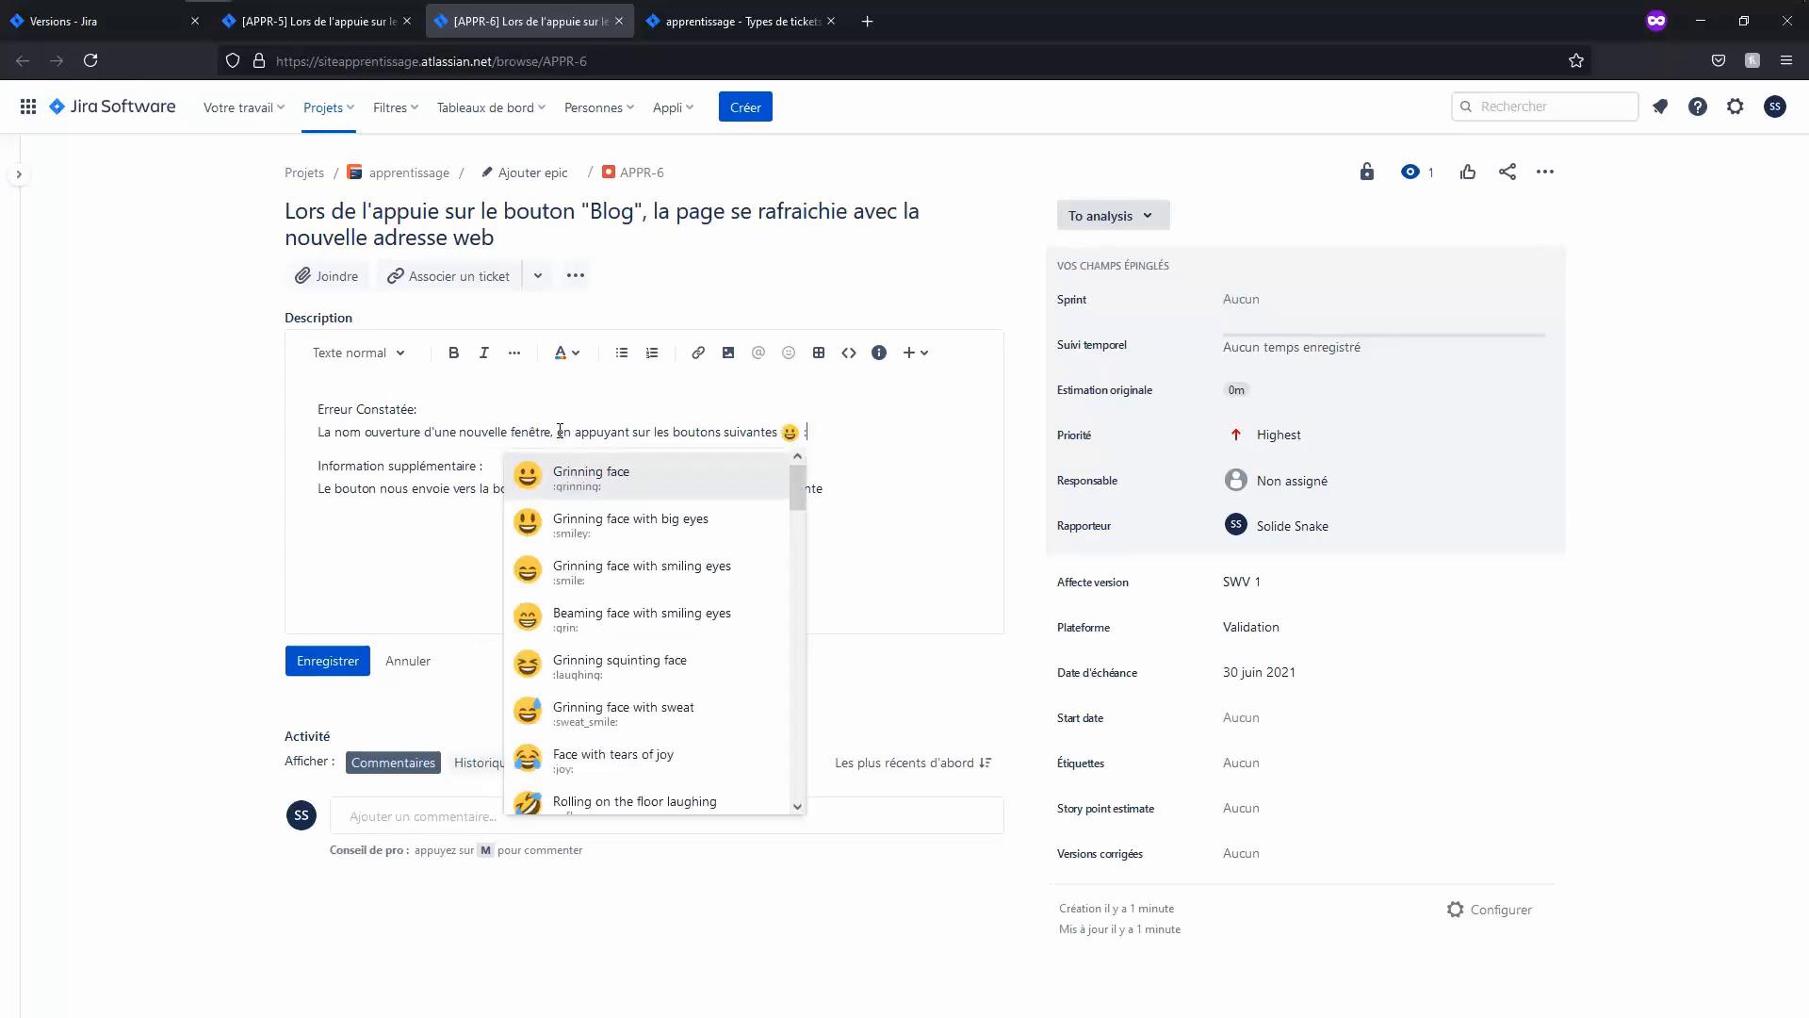
key(BackSpace)
key(BackSpace)
key(BackSpace)
text(:)
key(Return)
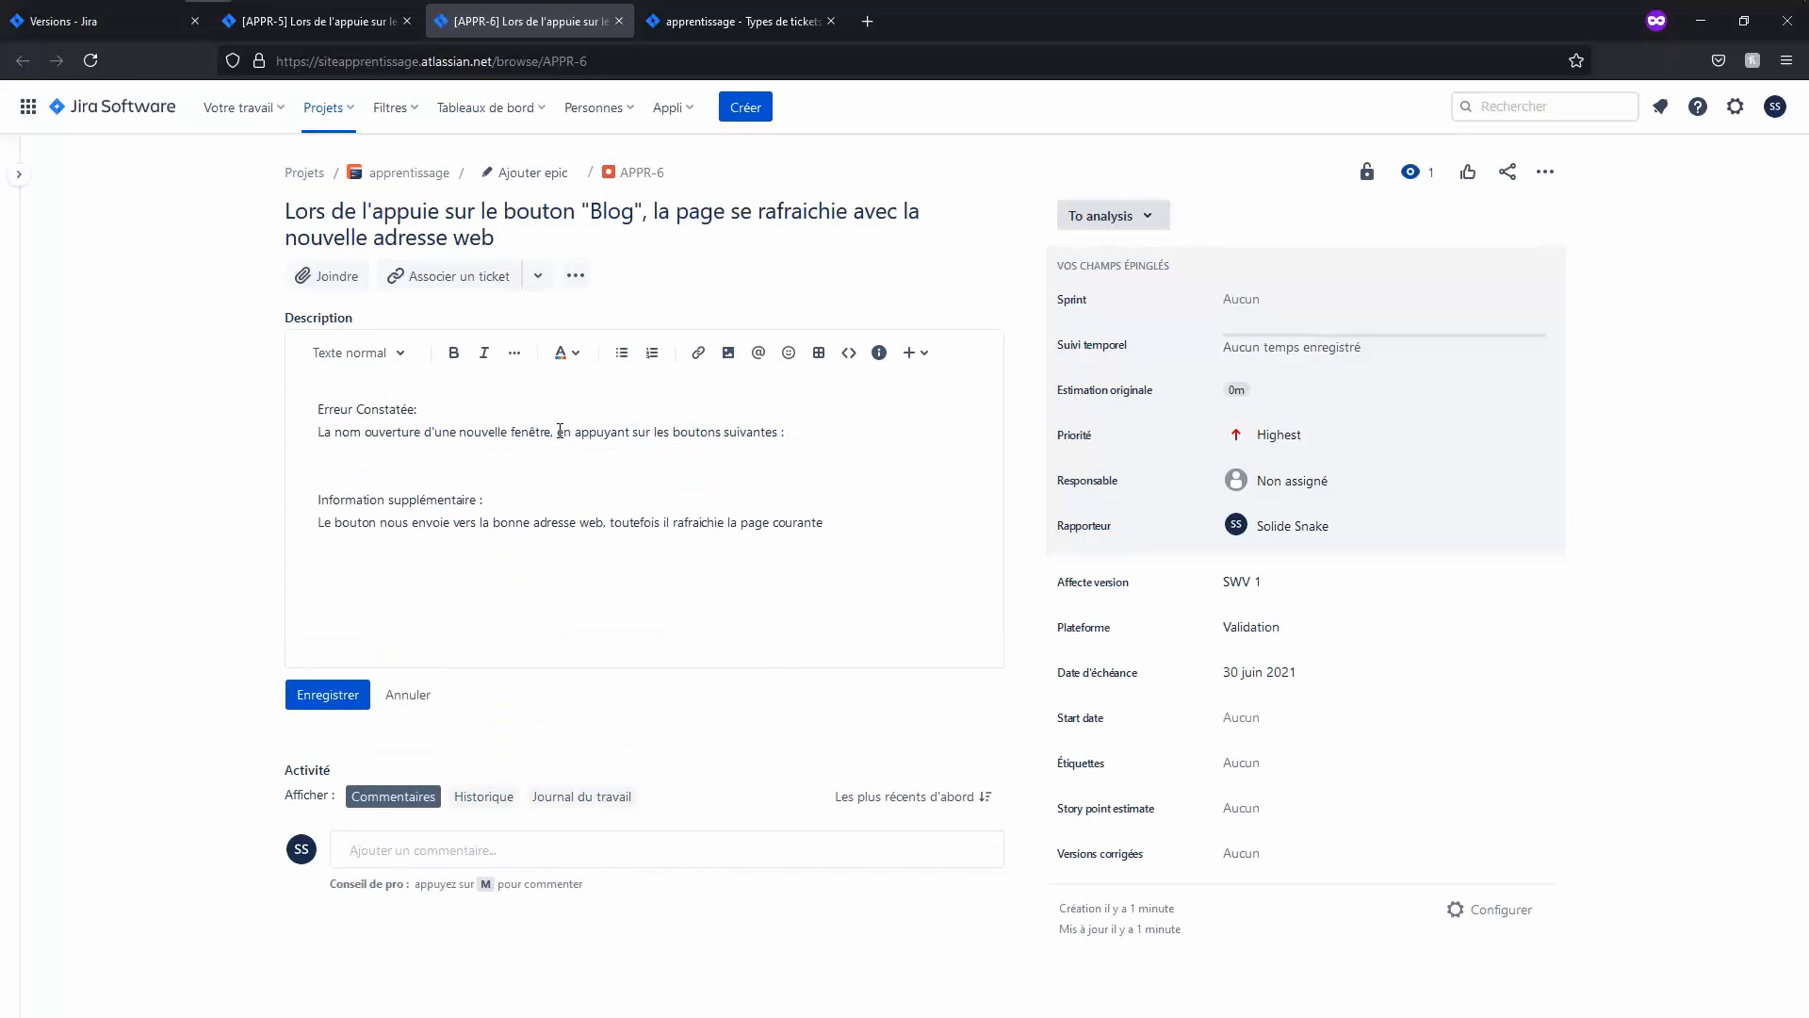
Step: Add a bulleted list under the error sentence with the items Blog and Acceuil
click(819, 353)
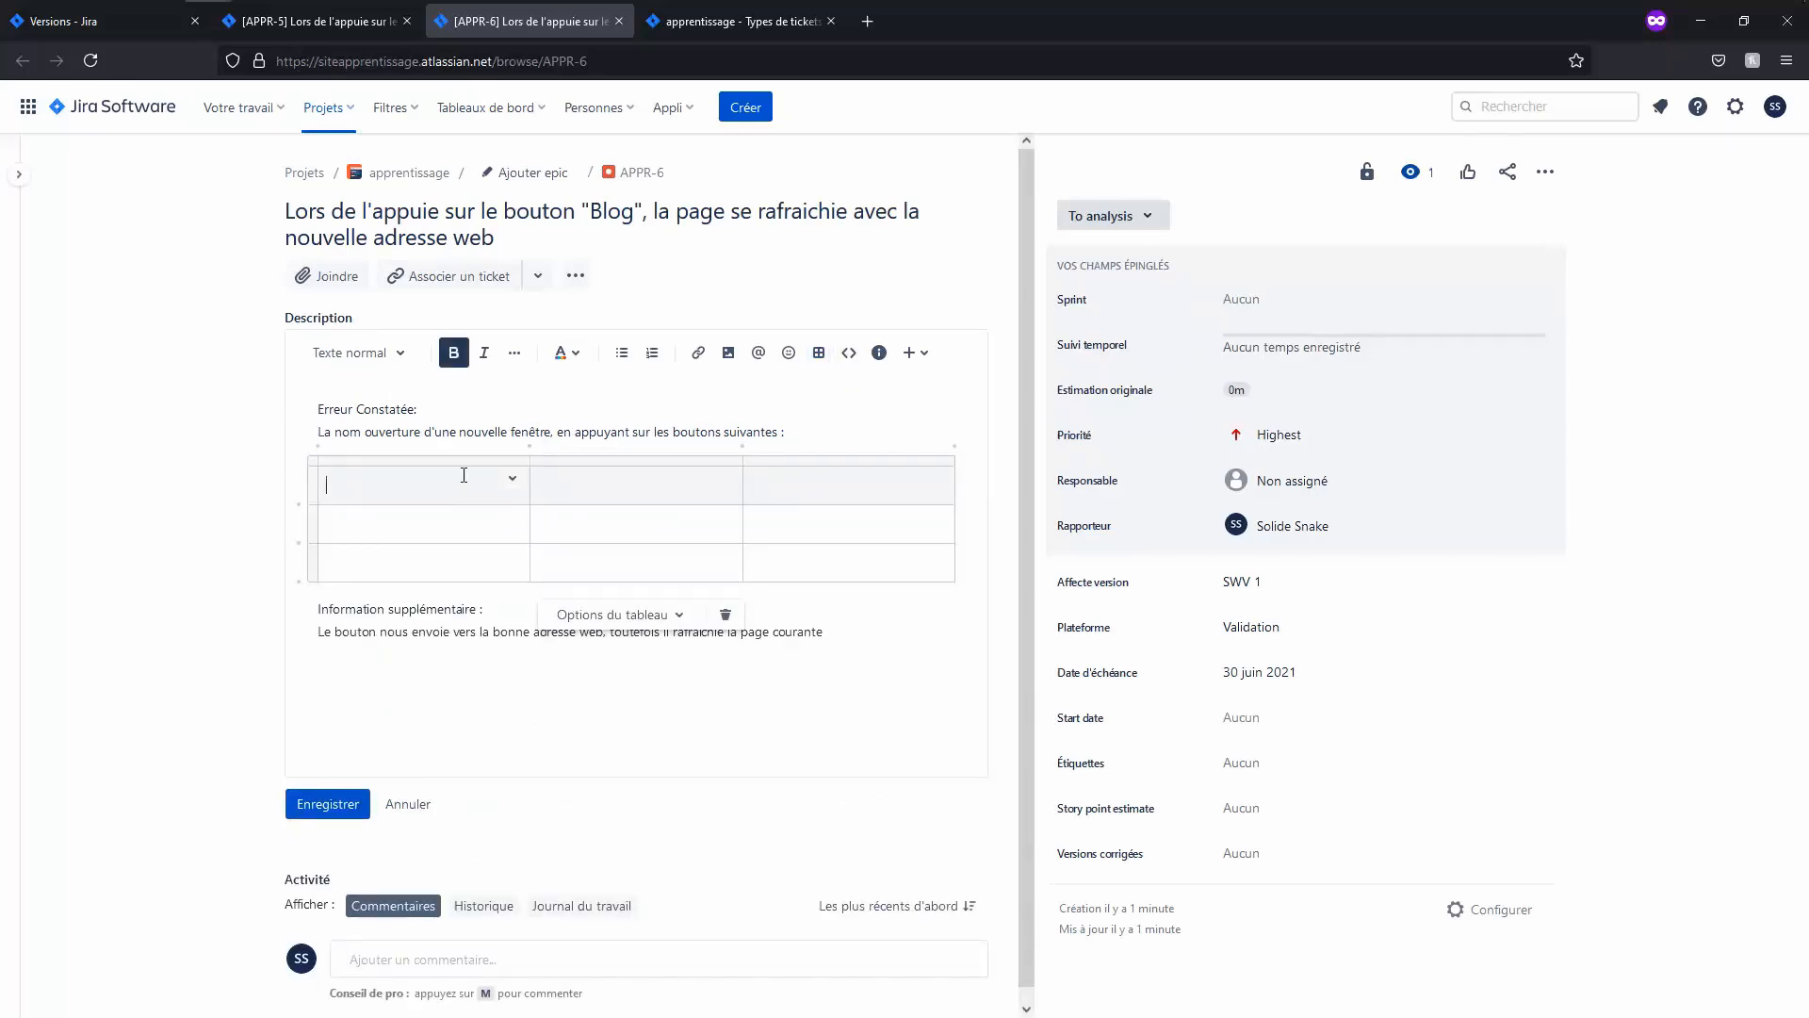
key(ctrl+z)
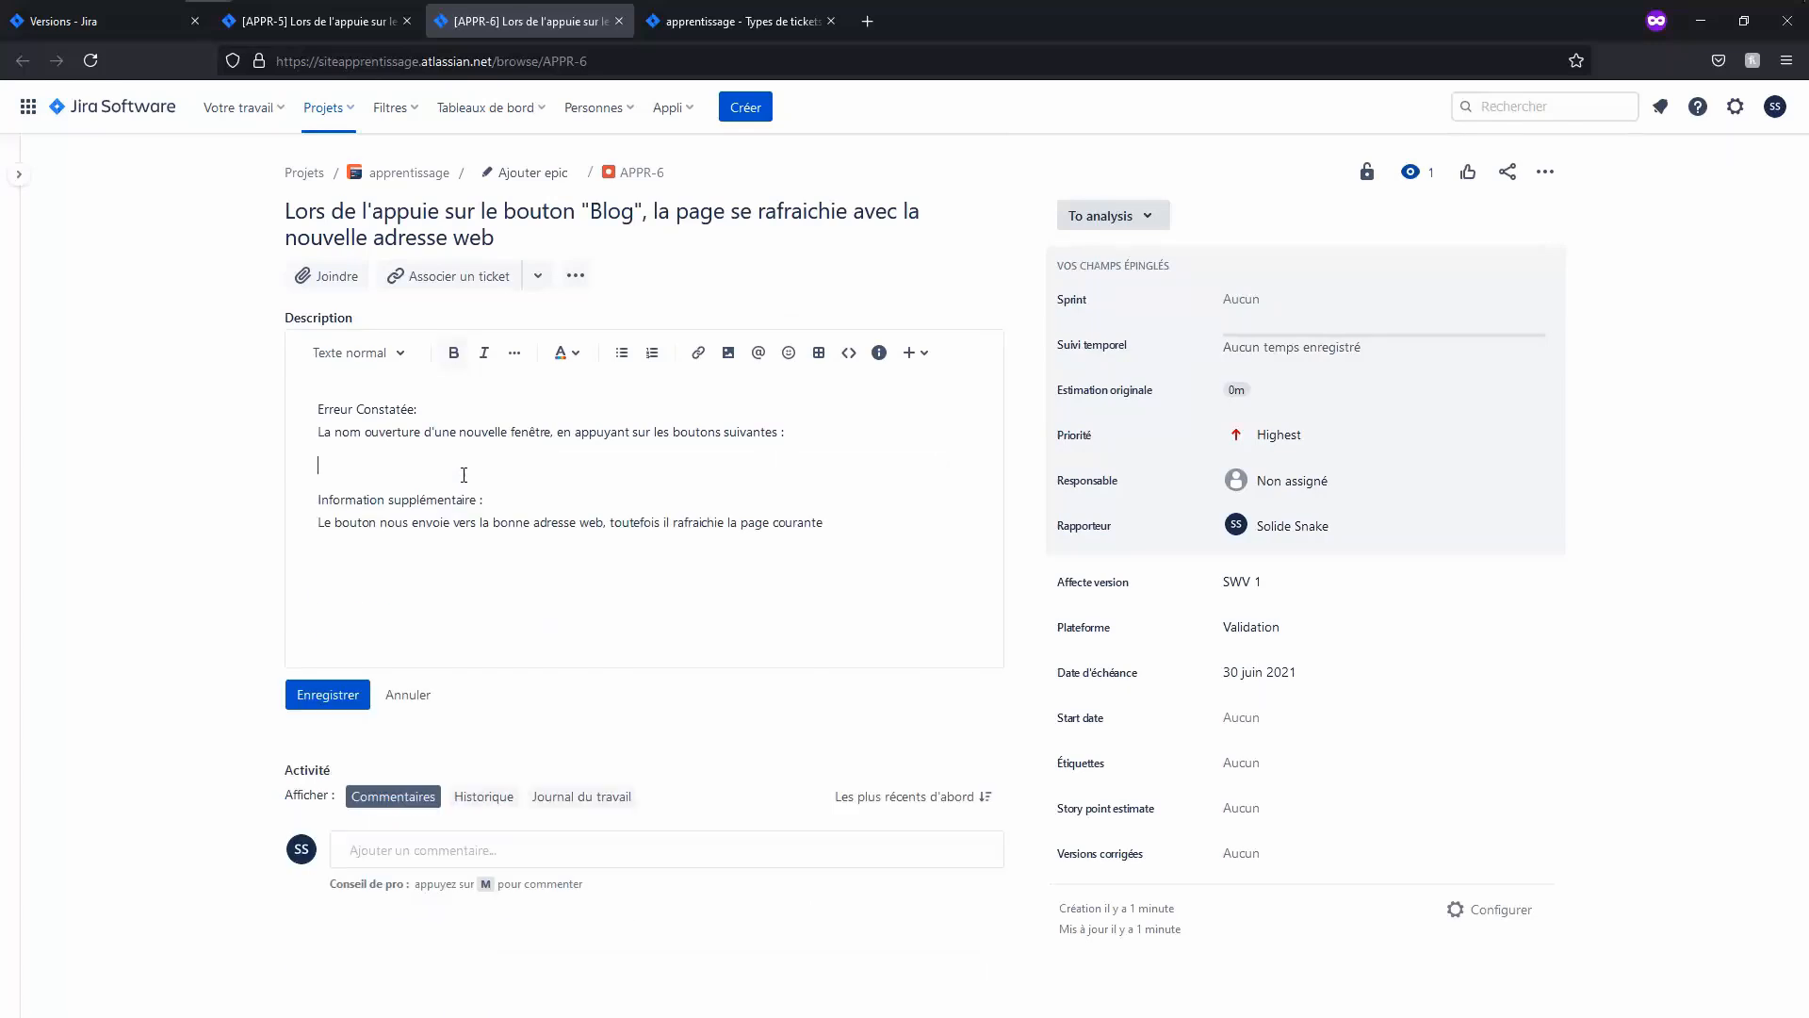
click(621, 358)
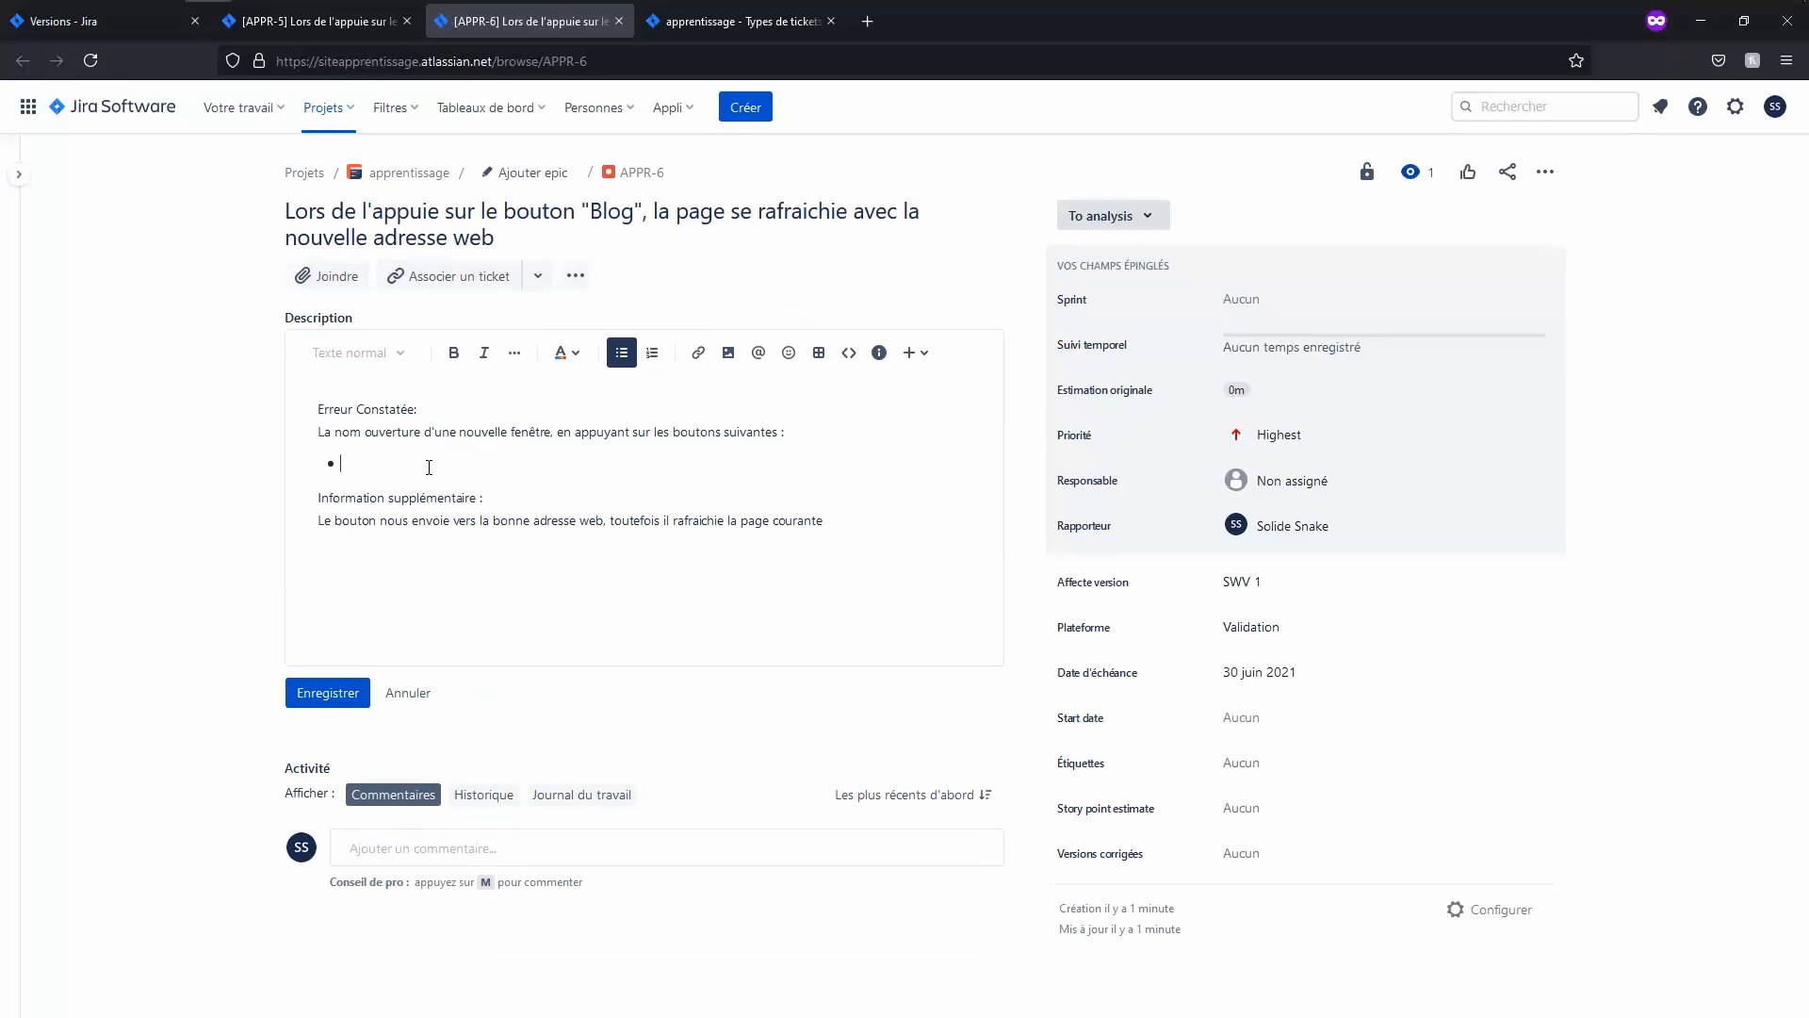
text(Blog)
key(Return)
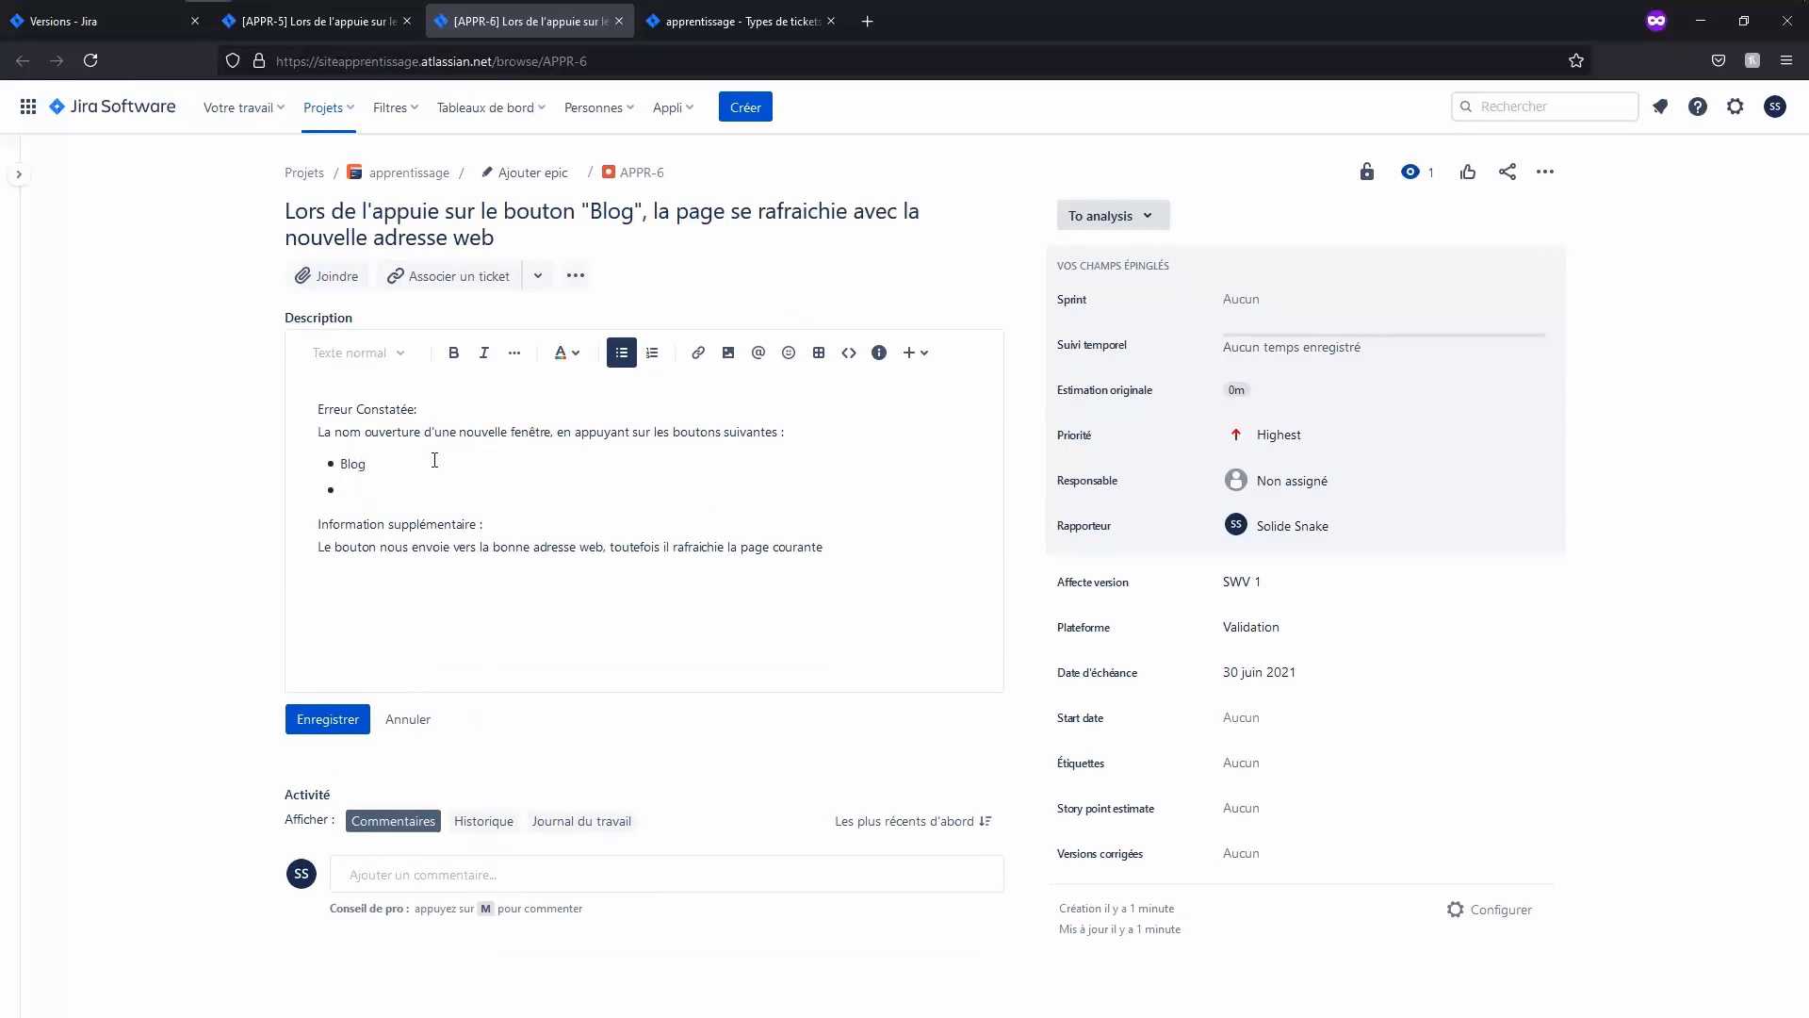
text(Acceuil)
key(Return)
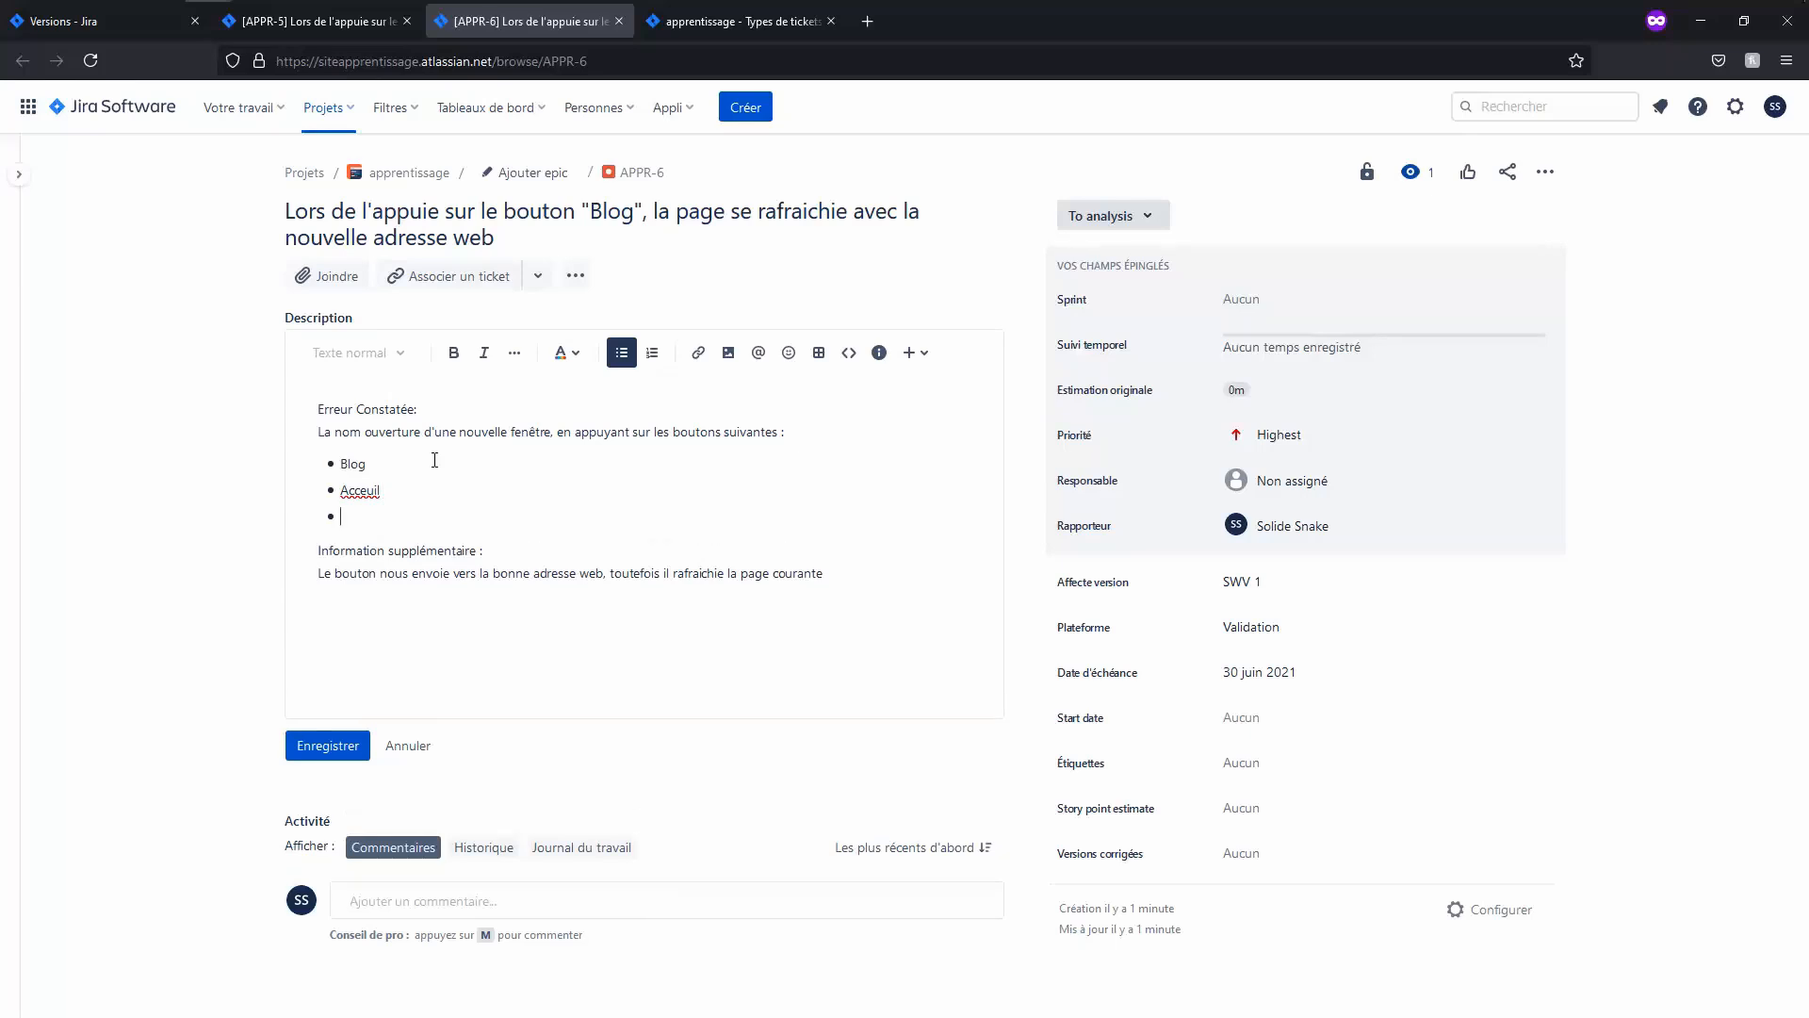
Step: Remove the "Blog" button name from APPR-6's title so it reads "le bouton, la page se rafraichie"
click(643, 209)
drag(652, 210, 585, 211)
key(BackSpace)
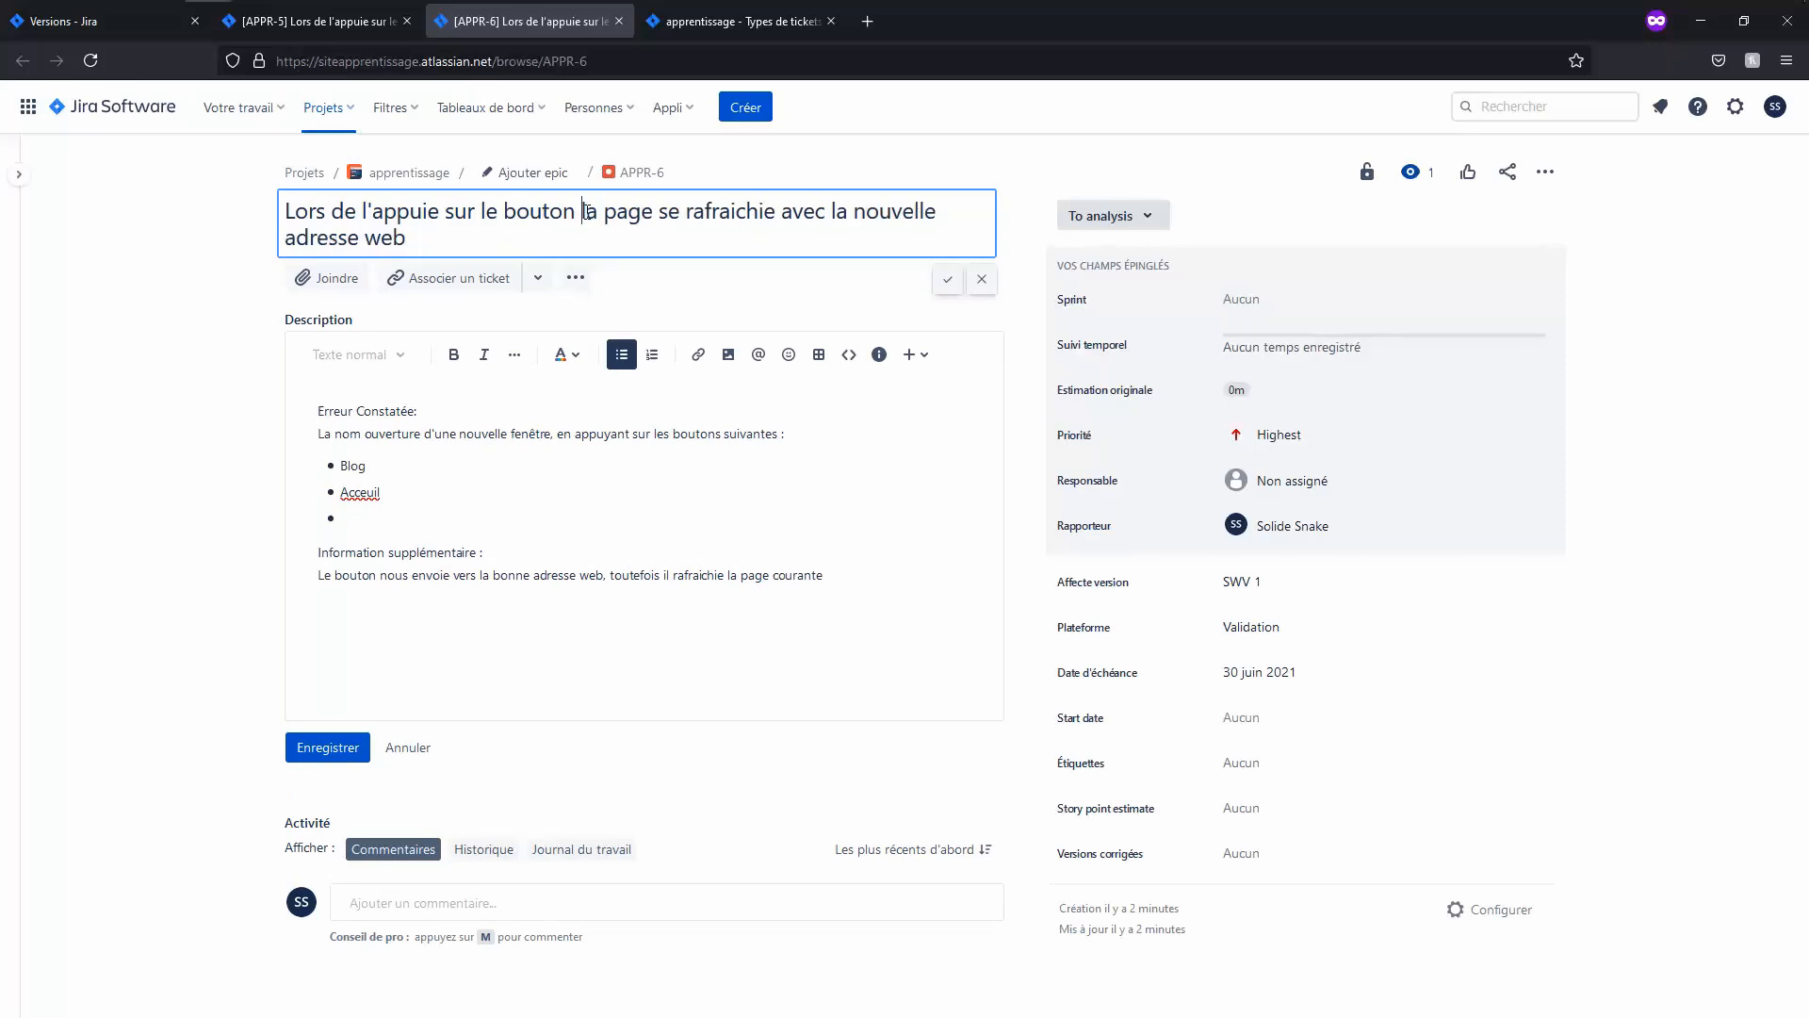
key(BackSpace)
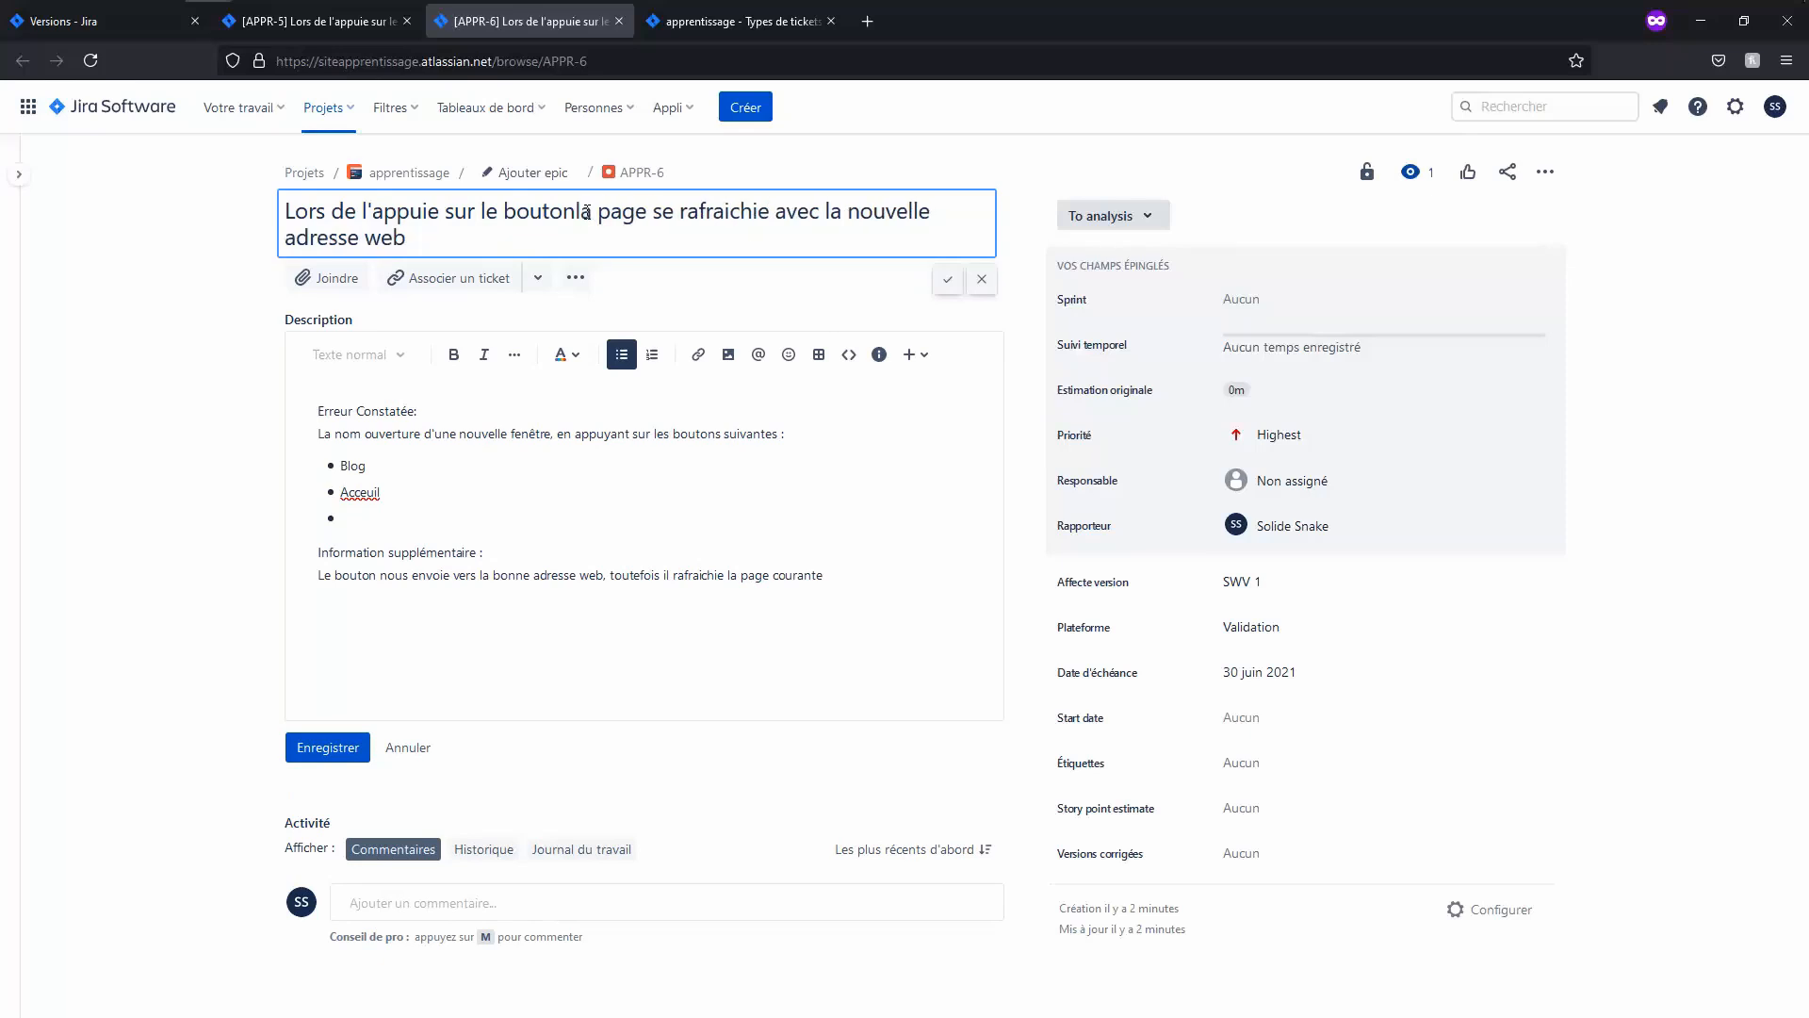
text(,)
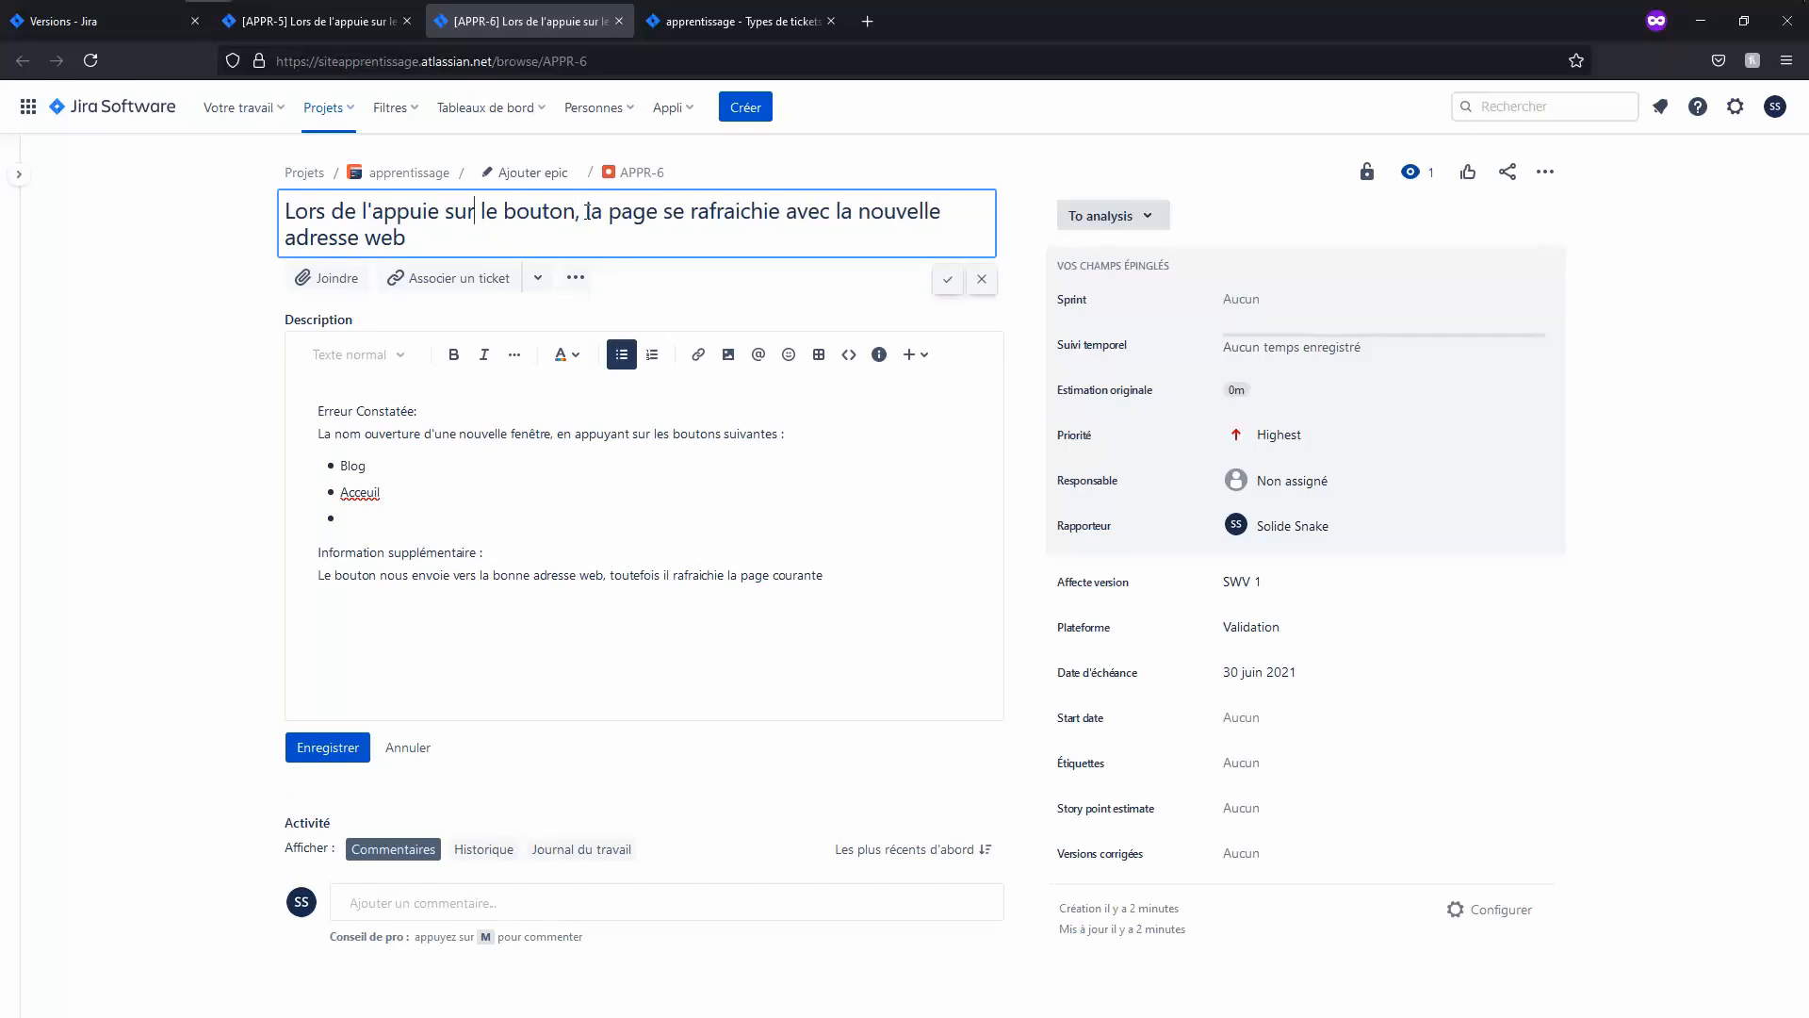
Step: Replace "sur le" with "un" before "bouton" in APPR-6's title, and save the title and the description
key(Delete)
key(Delete)
key(Delete)
key(BackSpace)
key(BackSpace)
key(BackSpace)
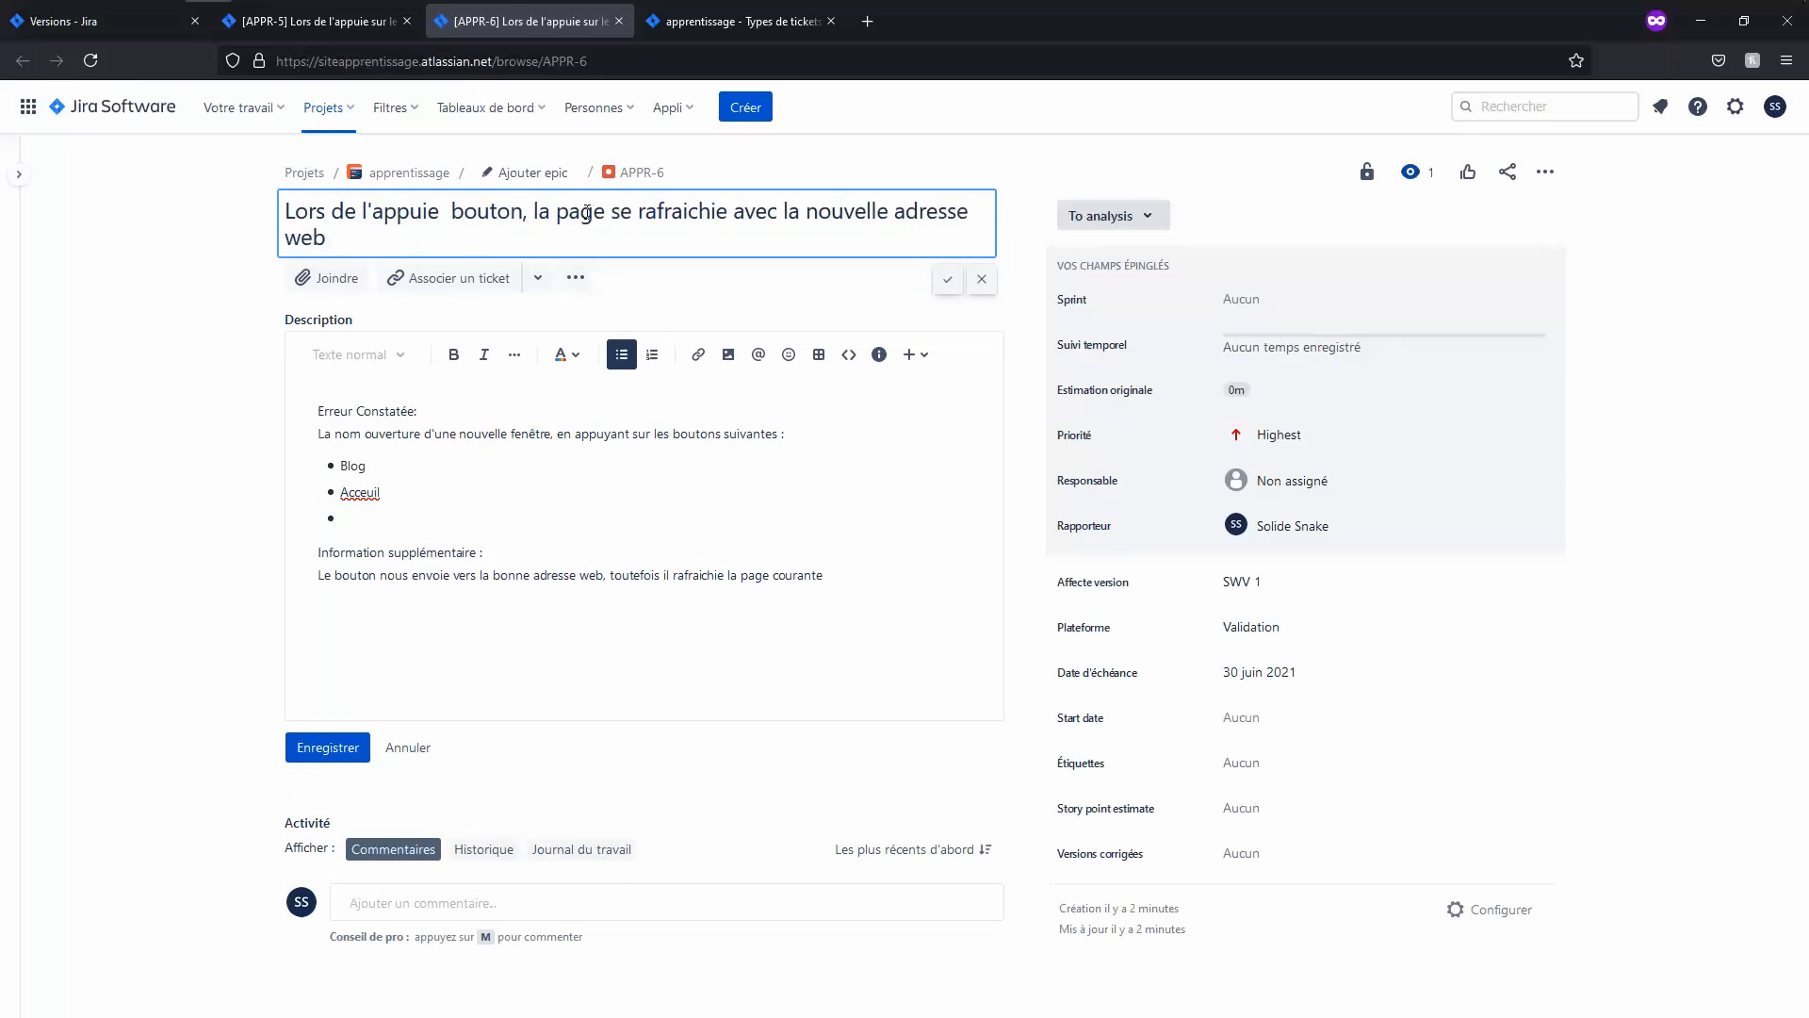
text(un)
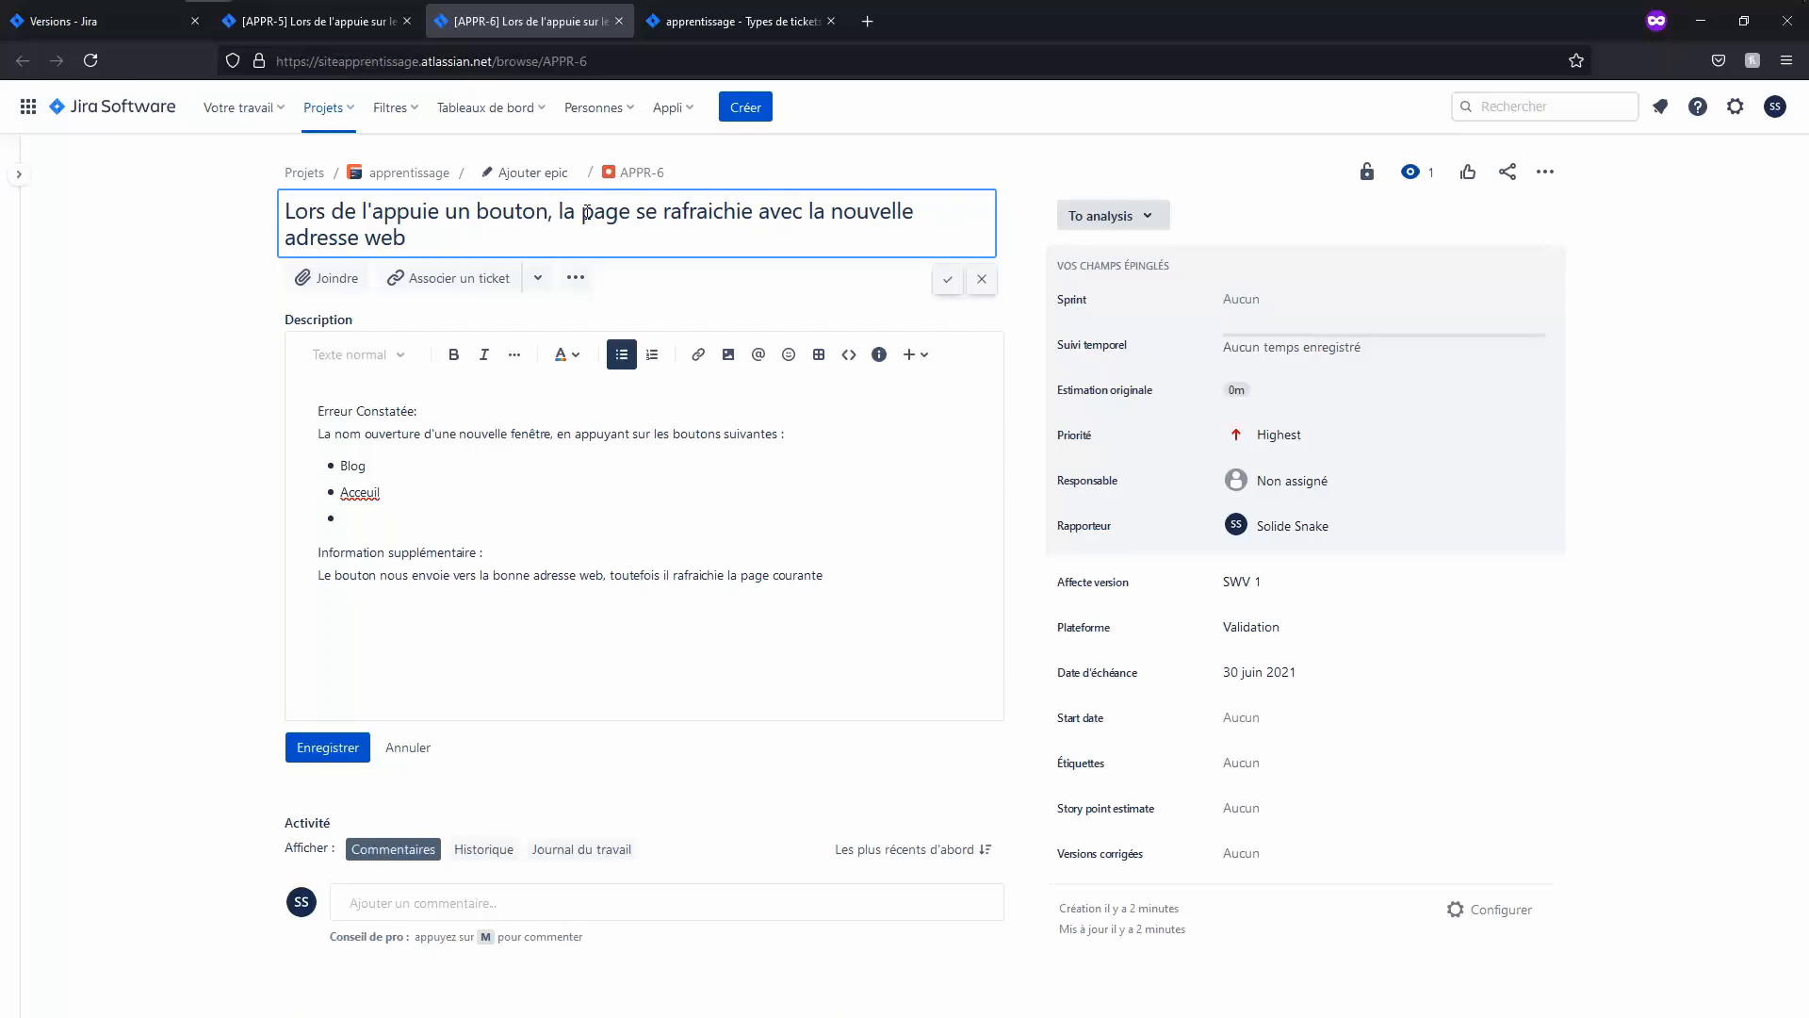
click(162, 253)
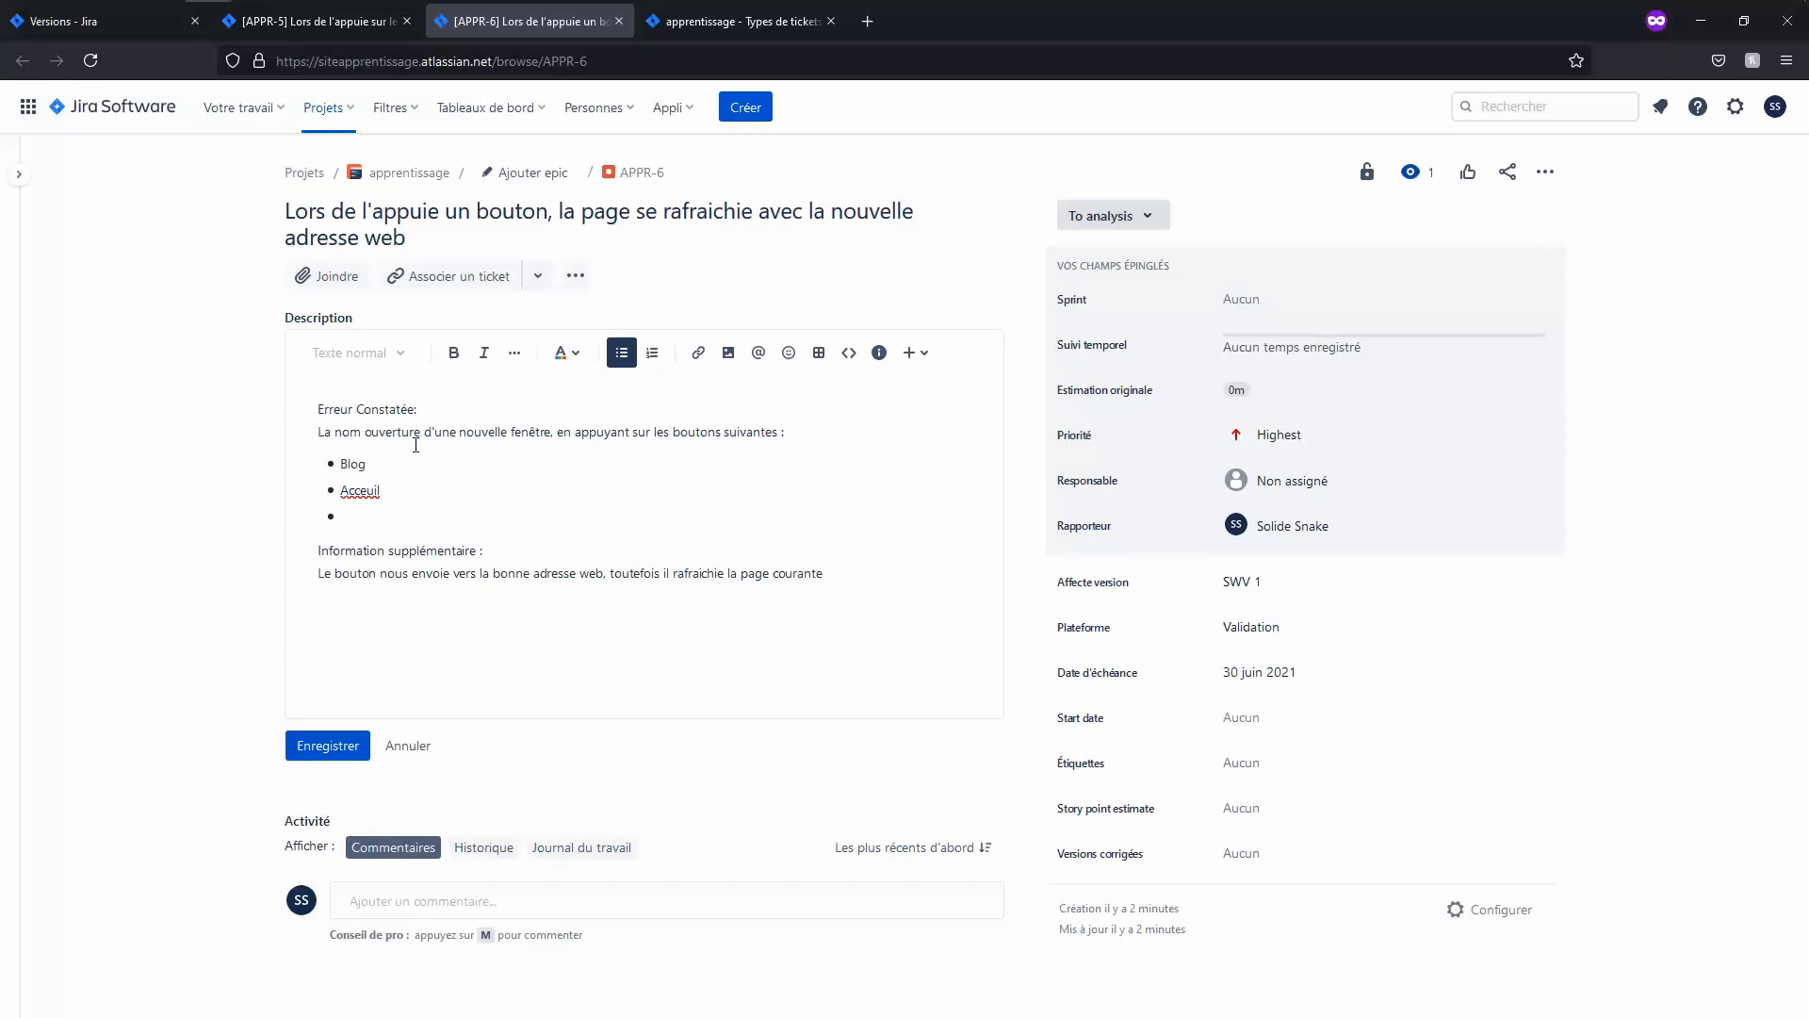
click(330, 746)
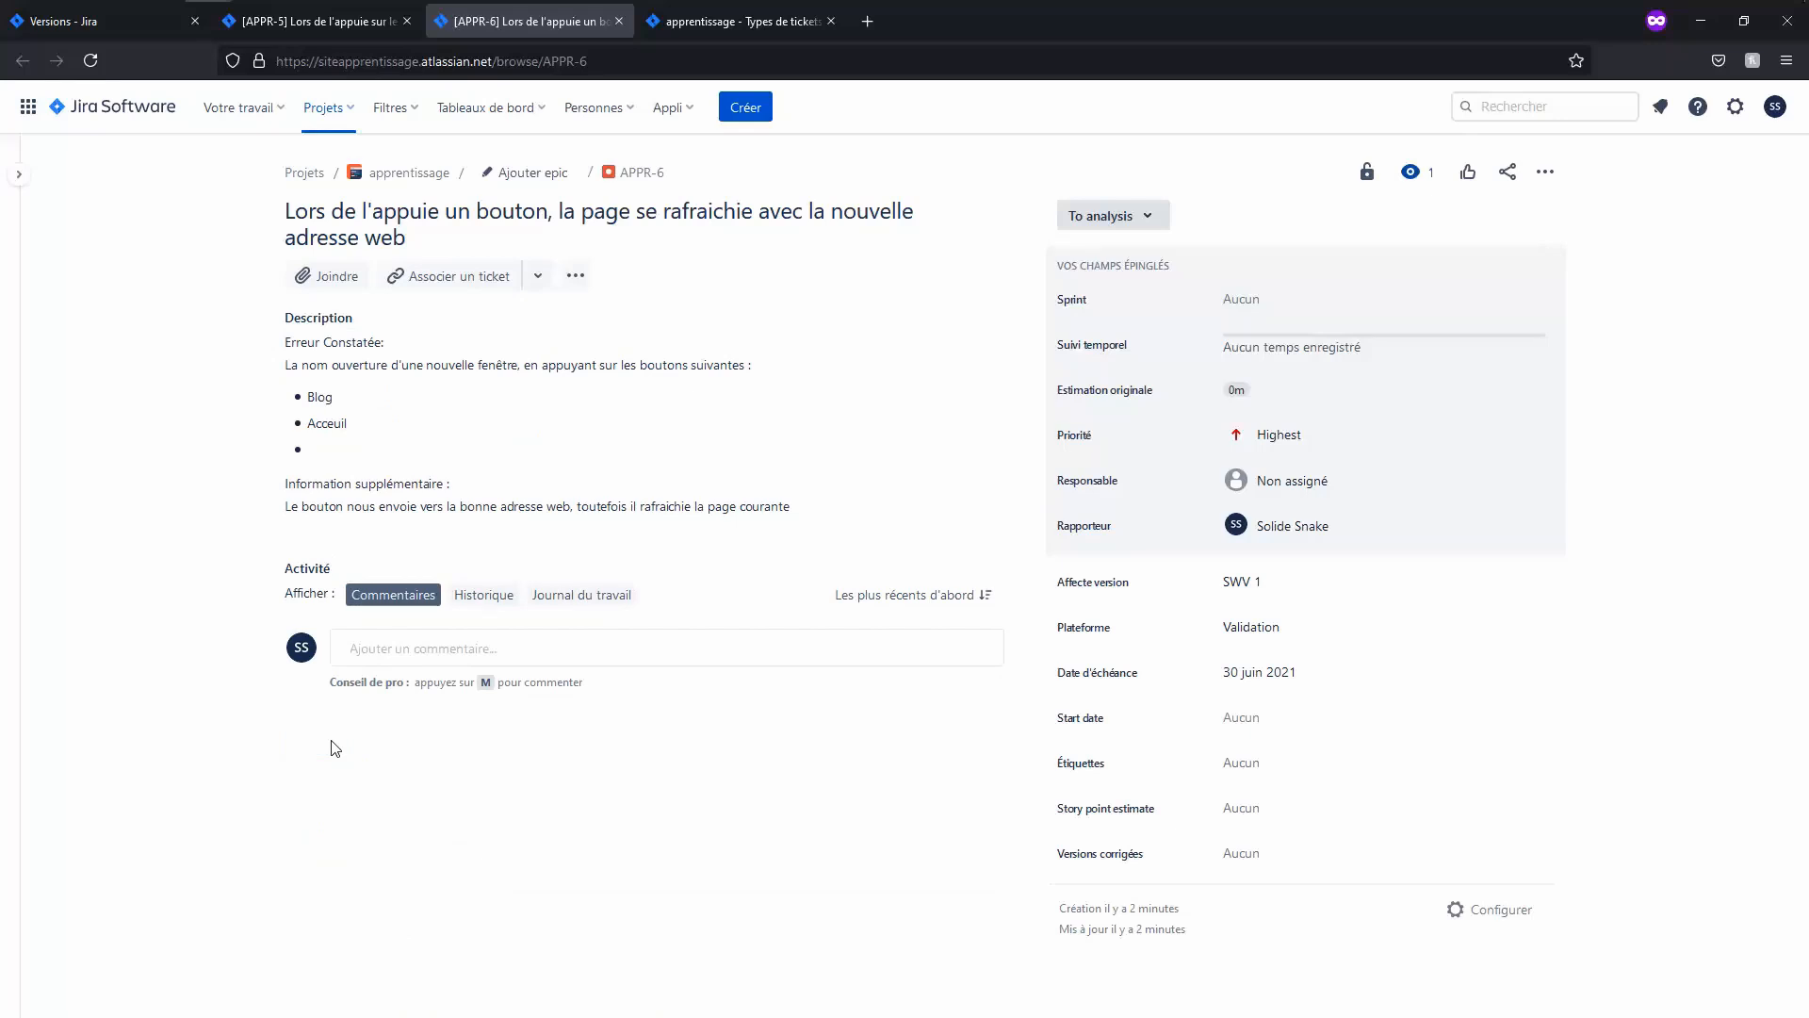
Step: Switch to the test website and check how the Instagram and Twitter links open, returning to Jira
key(alt+Tab)
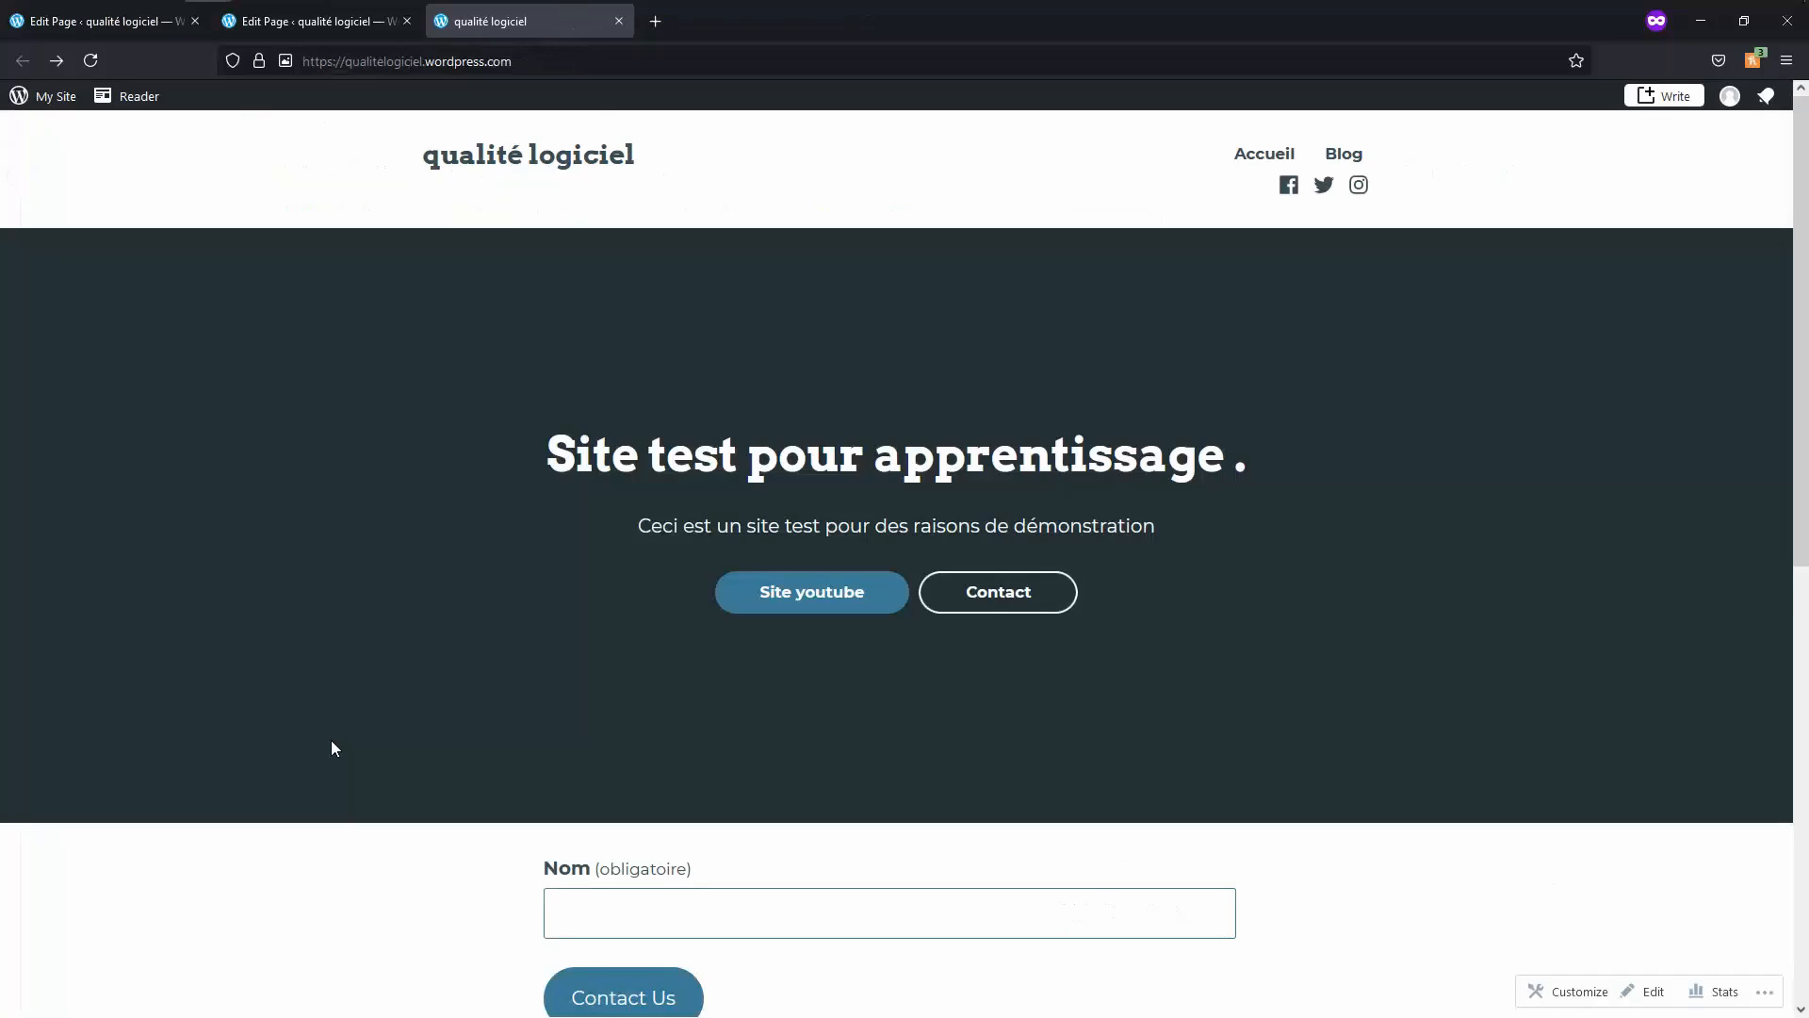
click(1358, 189)
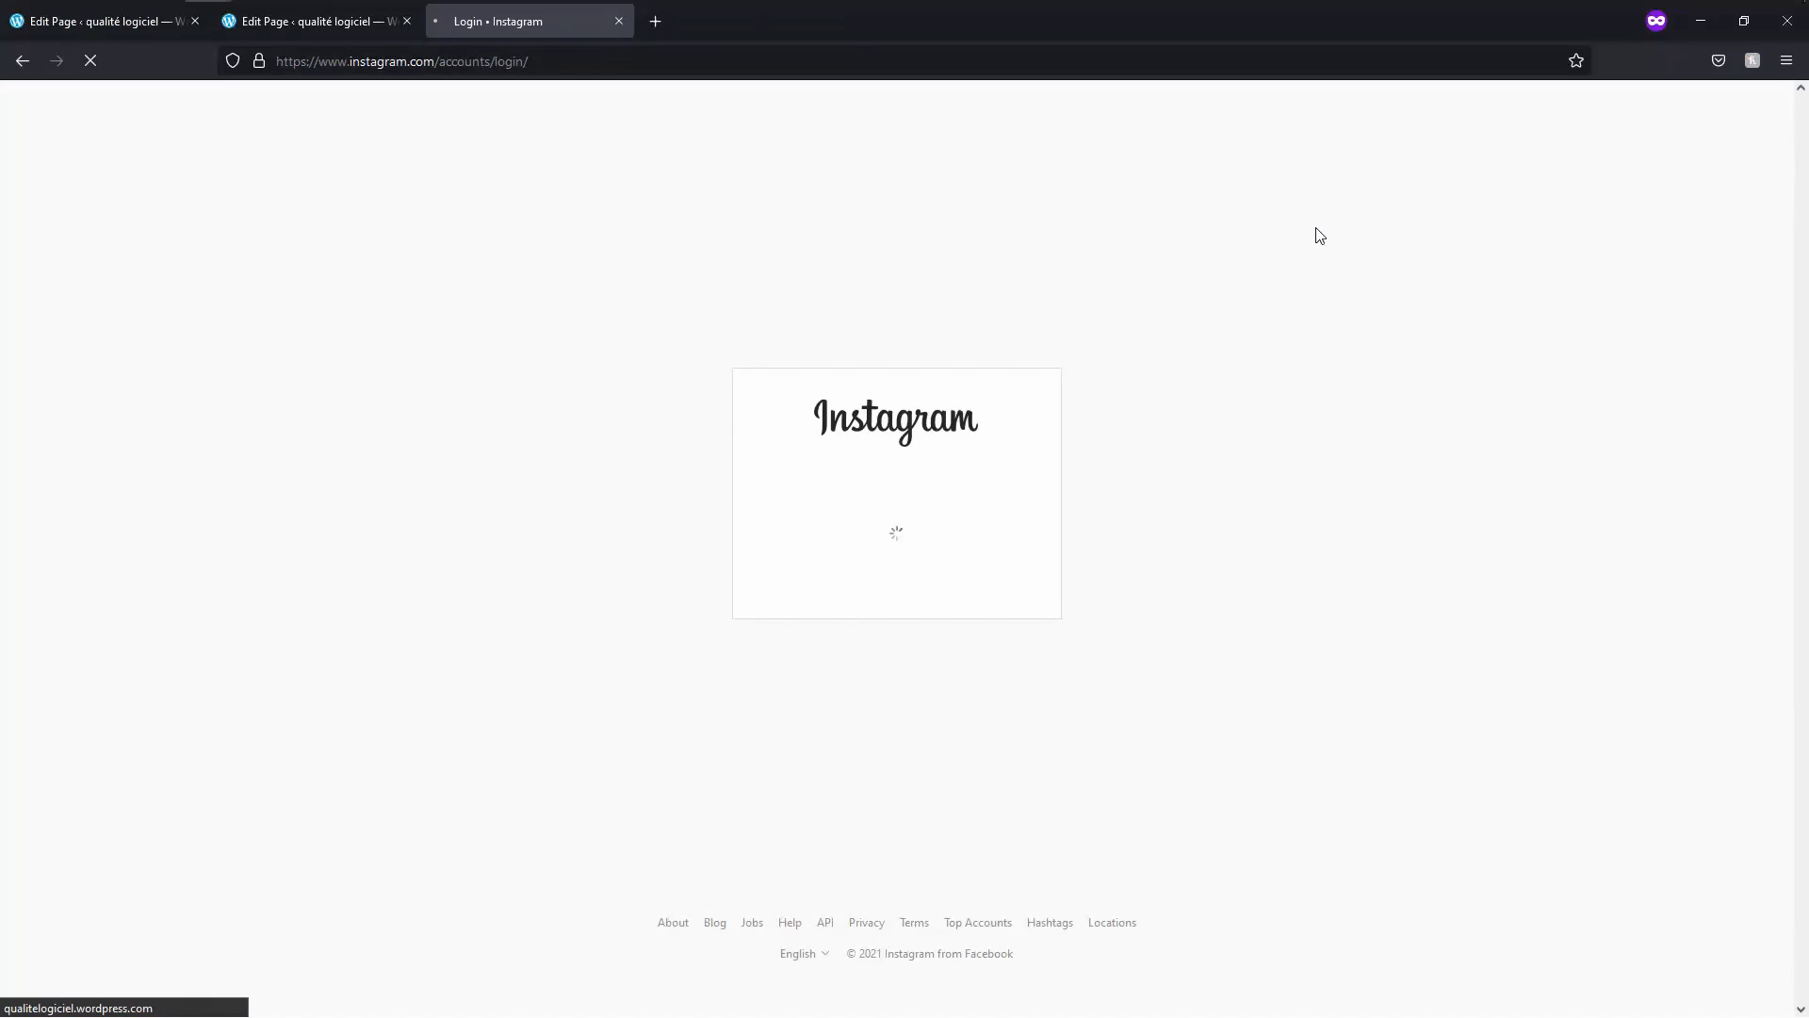
key(alt+Left)
click(1327, 260)
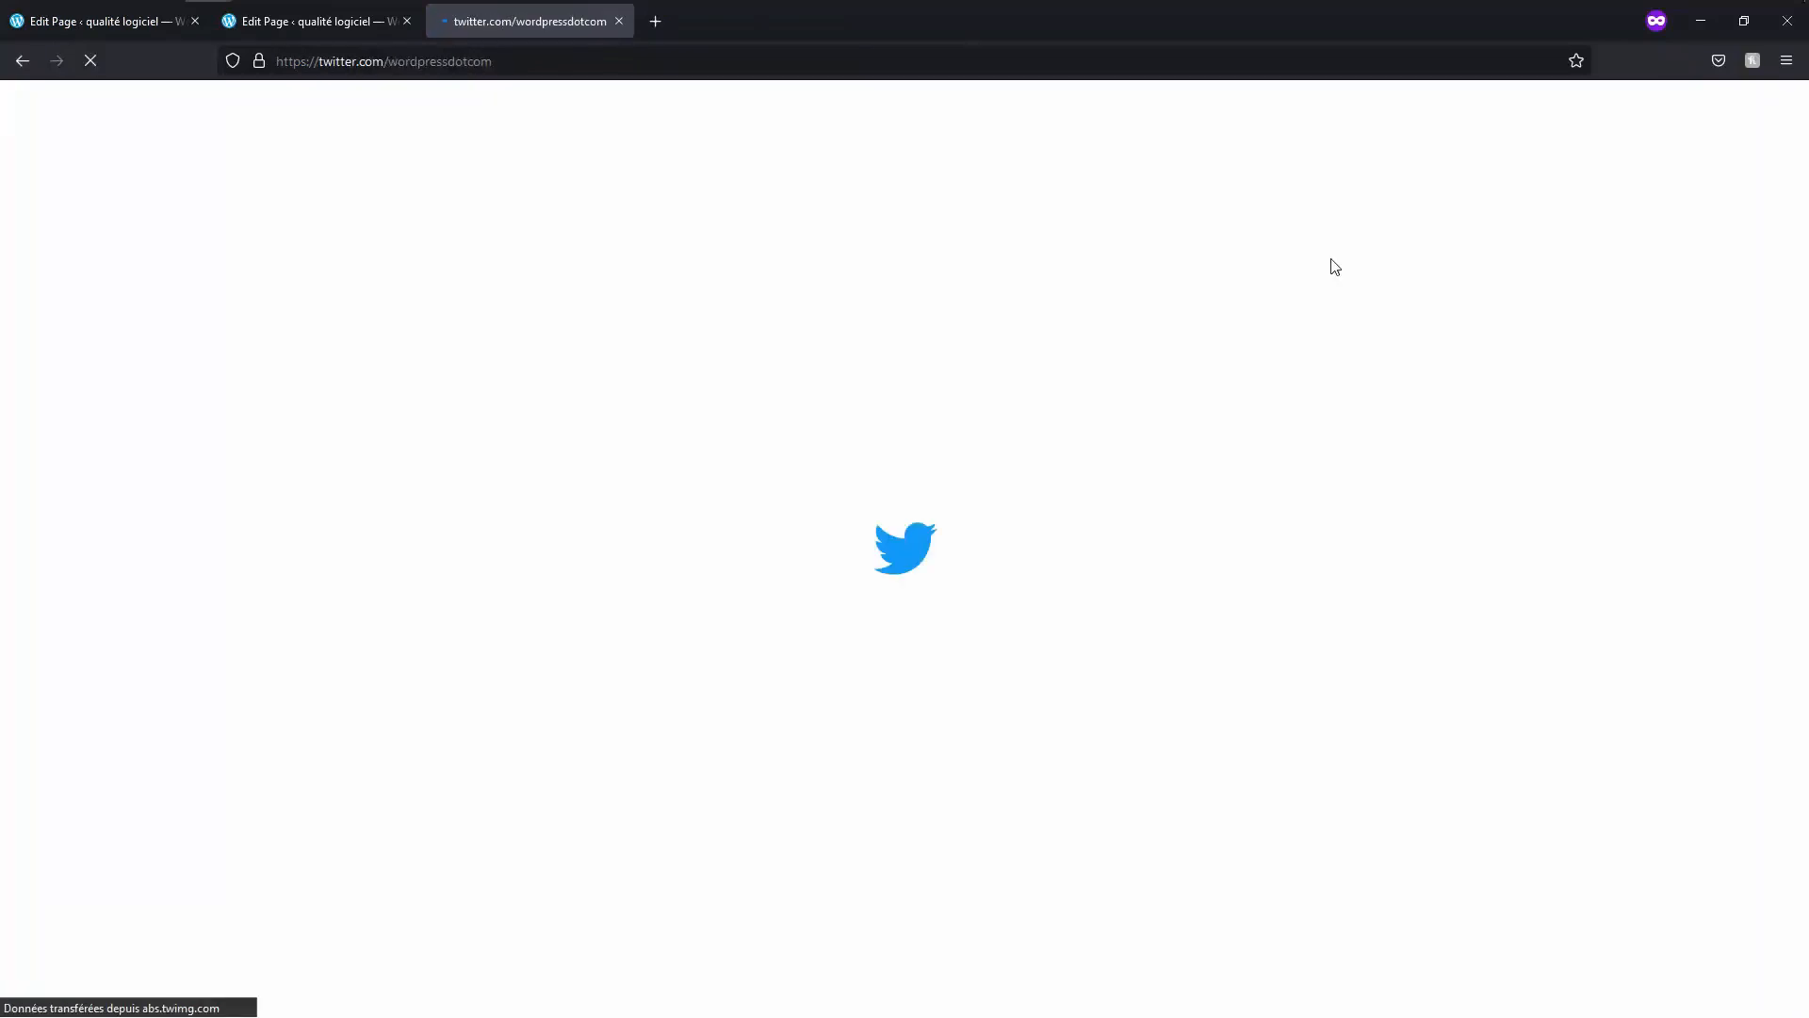
key(alt+Left)
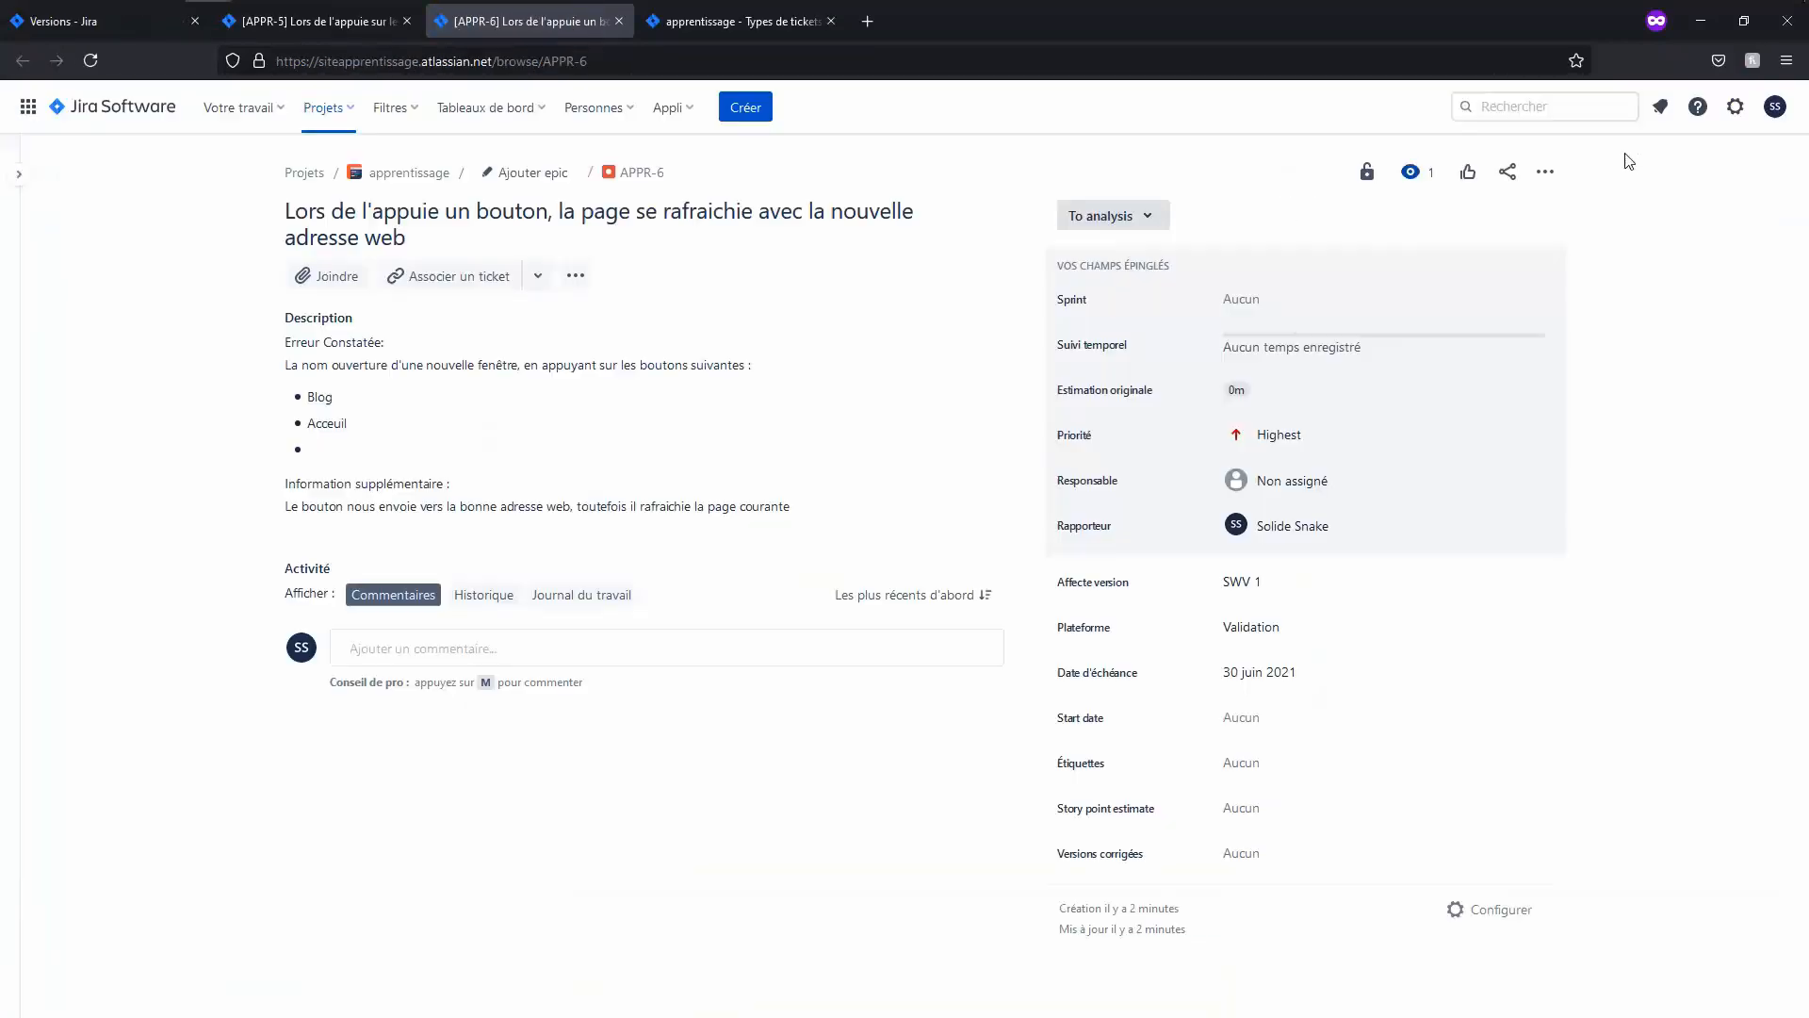
Step: Add Twitter and Instagram to the button list in APPR-6's saved description and assign the ticket to the other team member
click(391, 451)
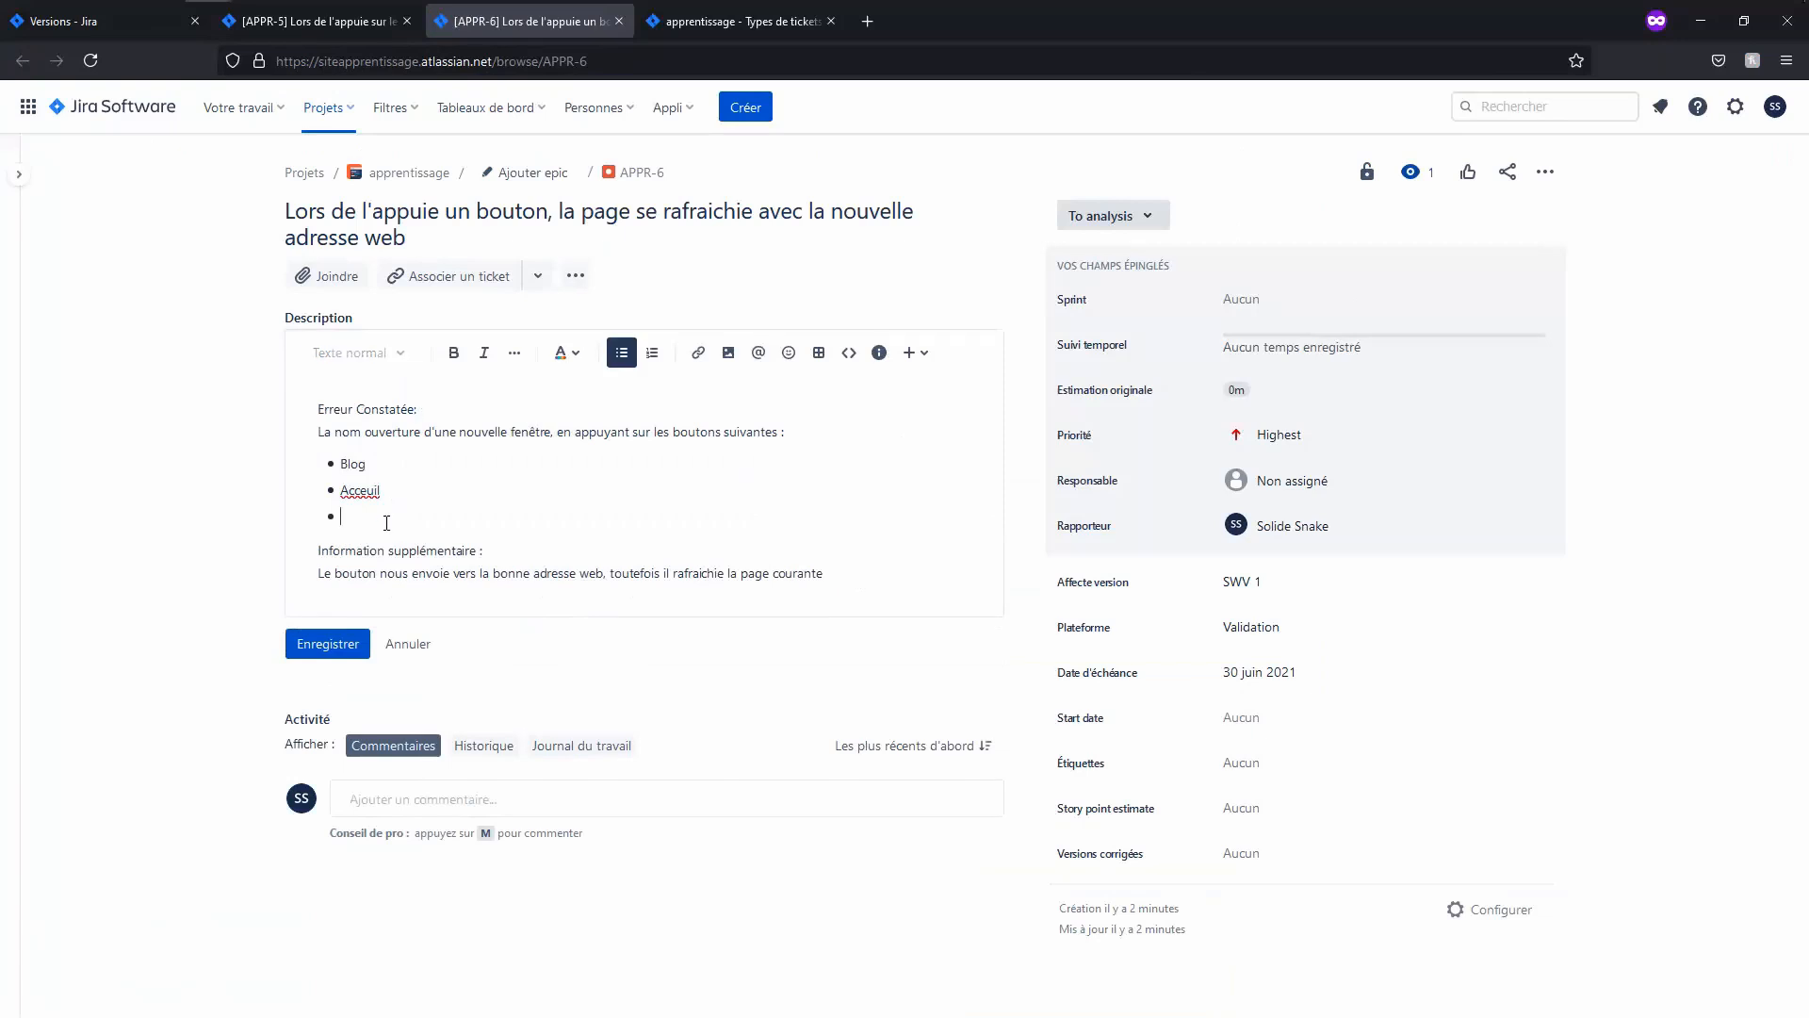
text(Twitter)
key(Return)
text(Instagram)
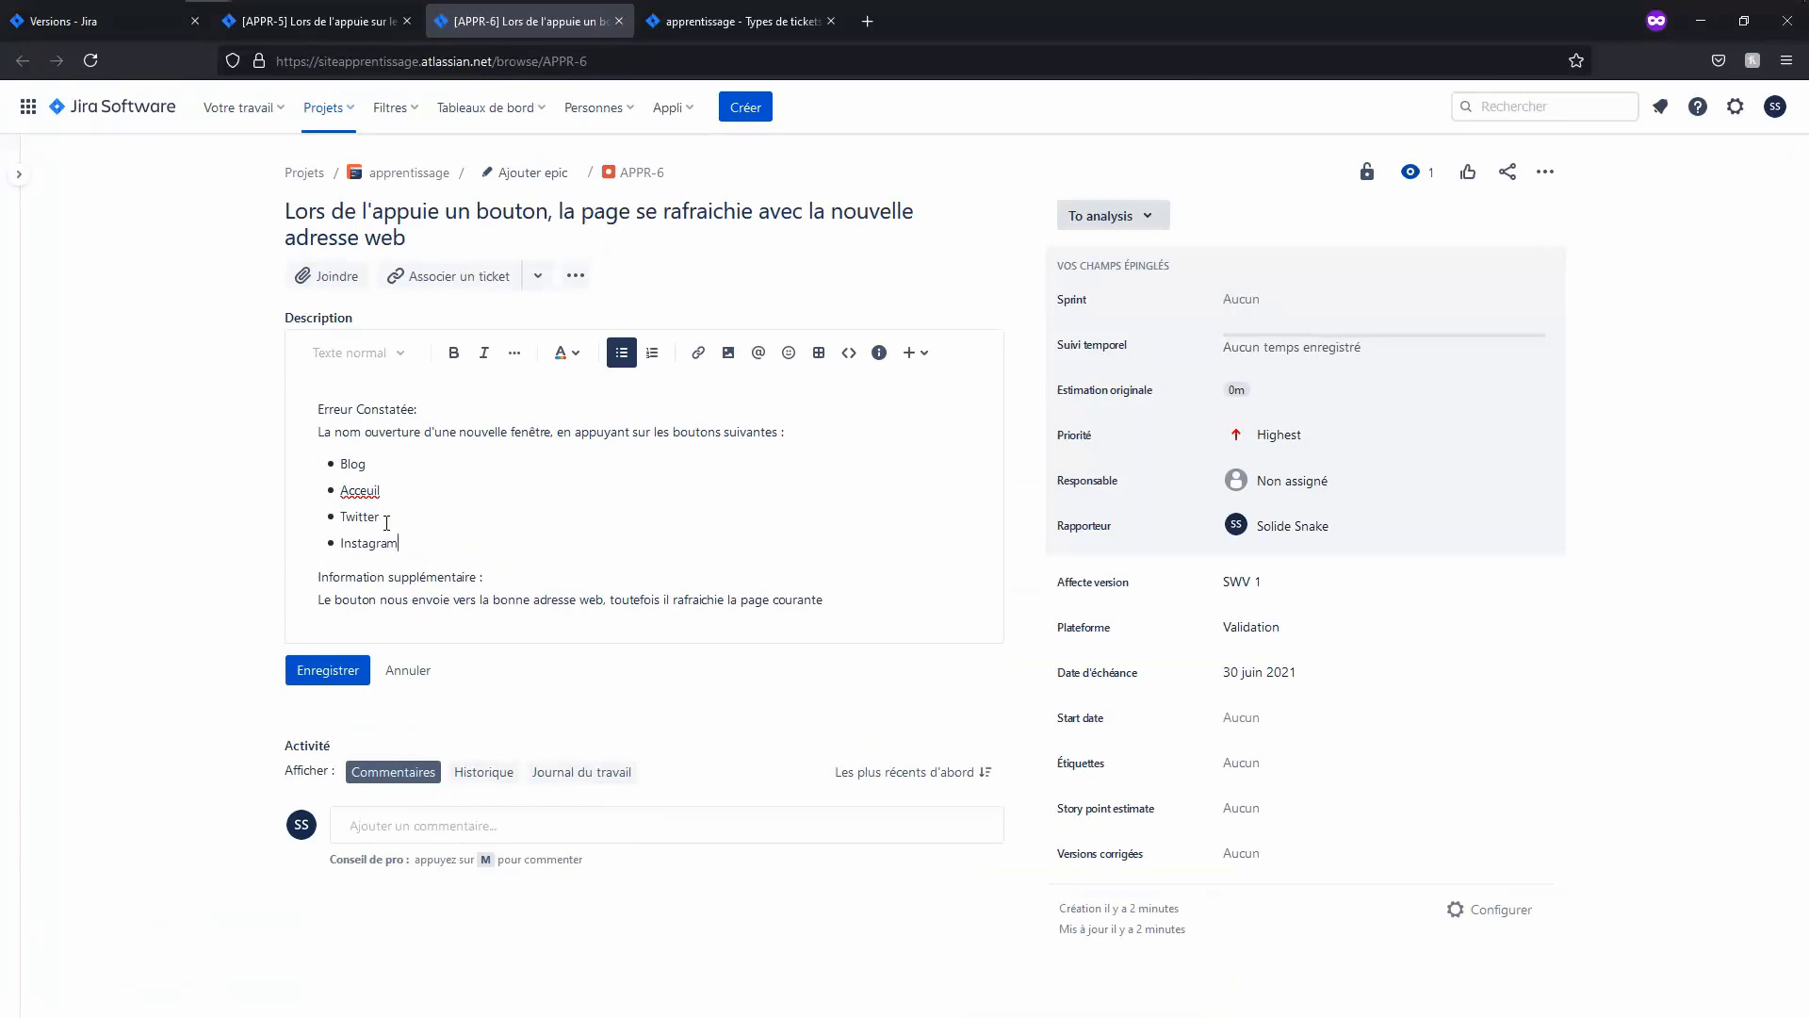
click(353, 665)
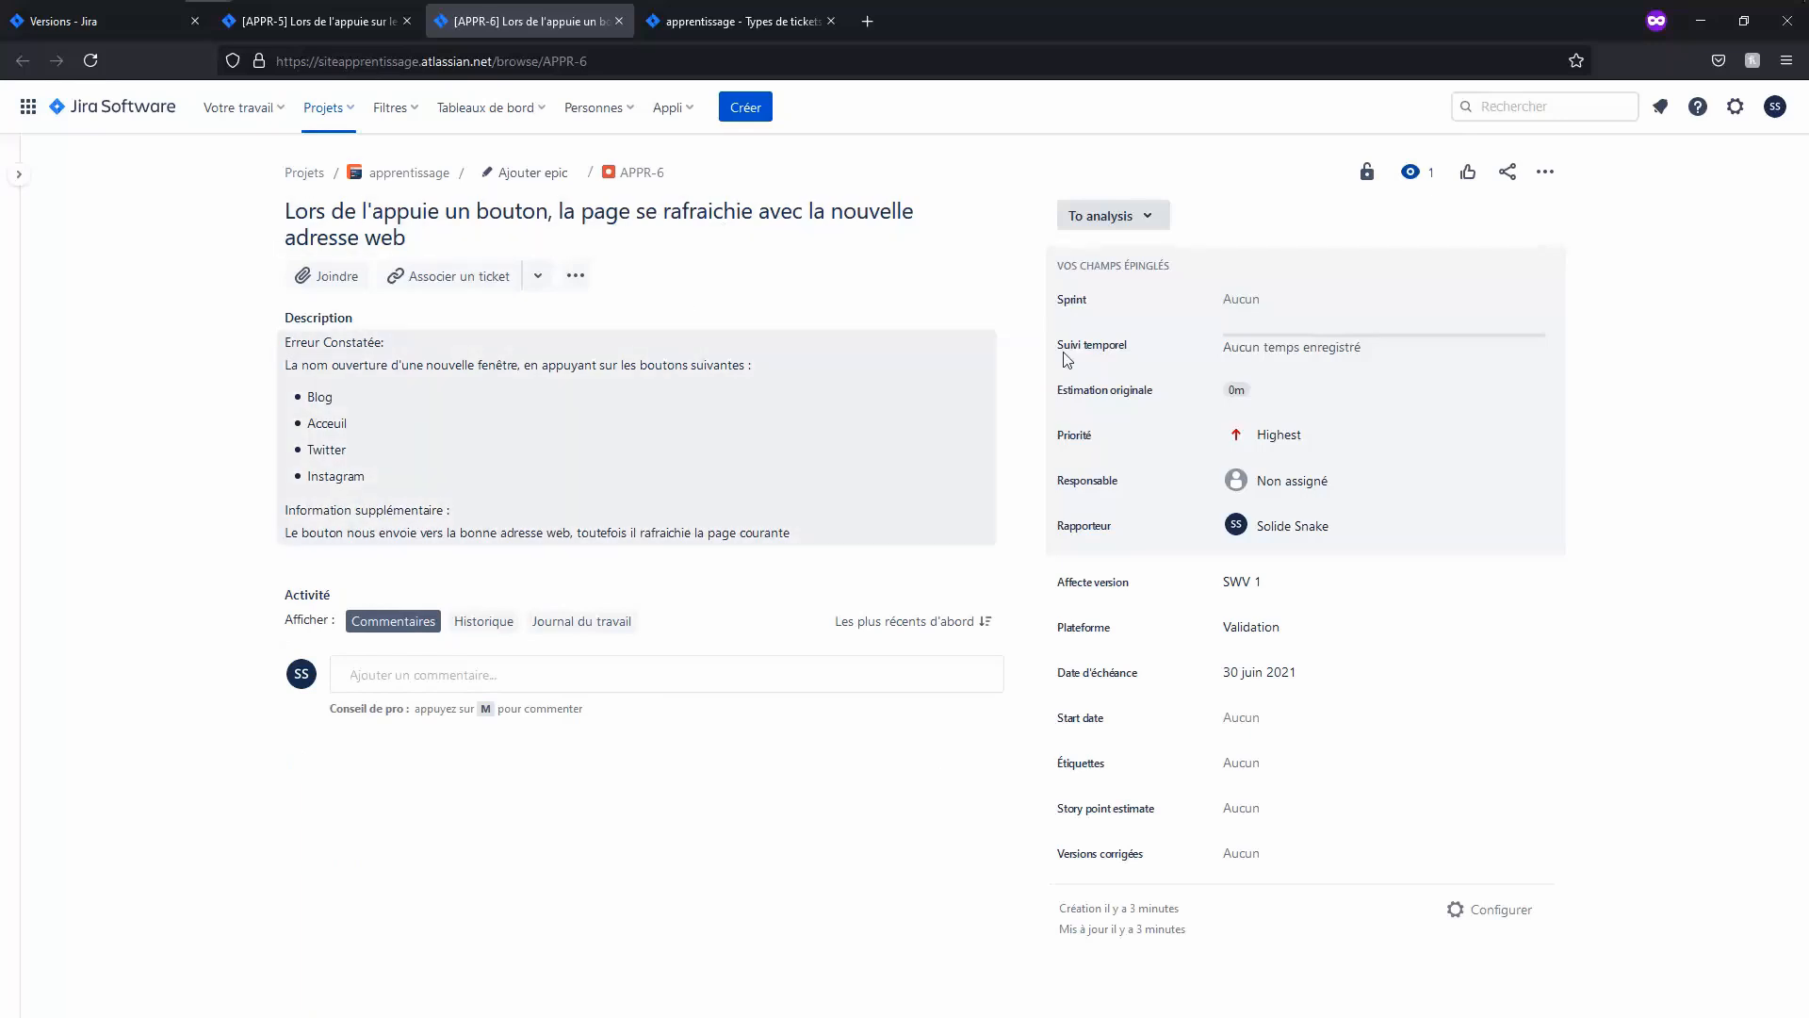
click(1374, 481)
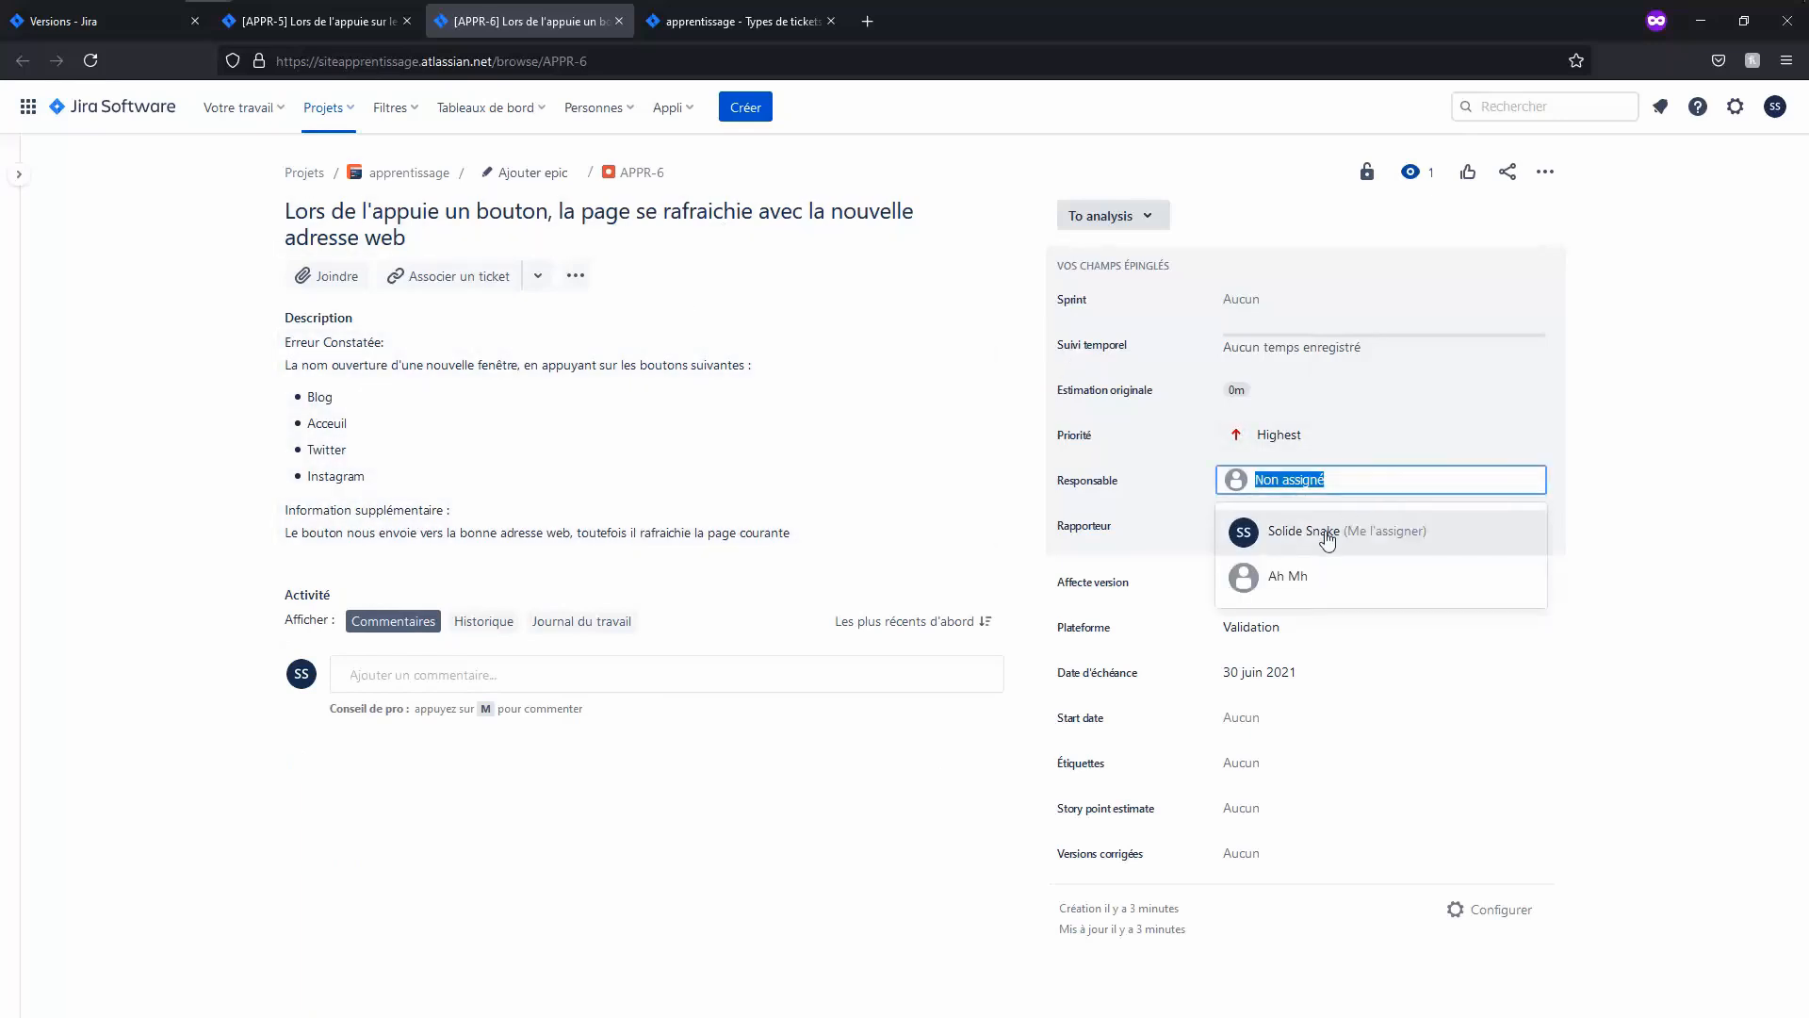
click(1324, 577)
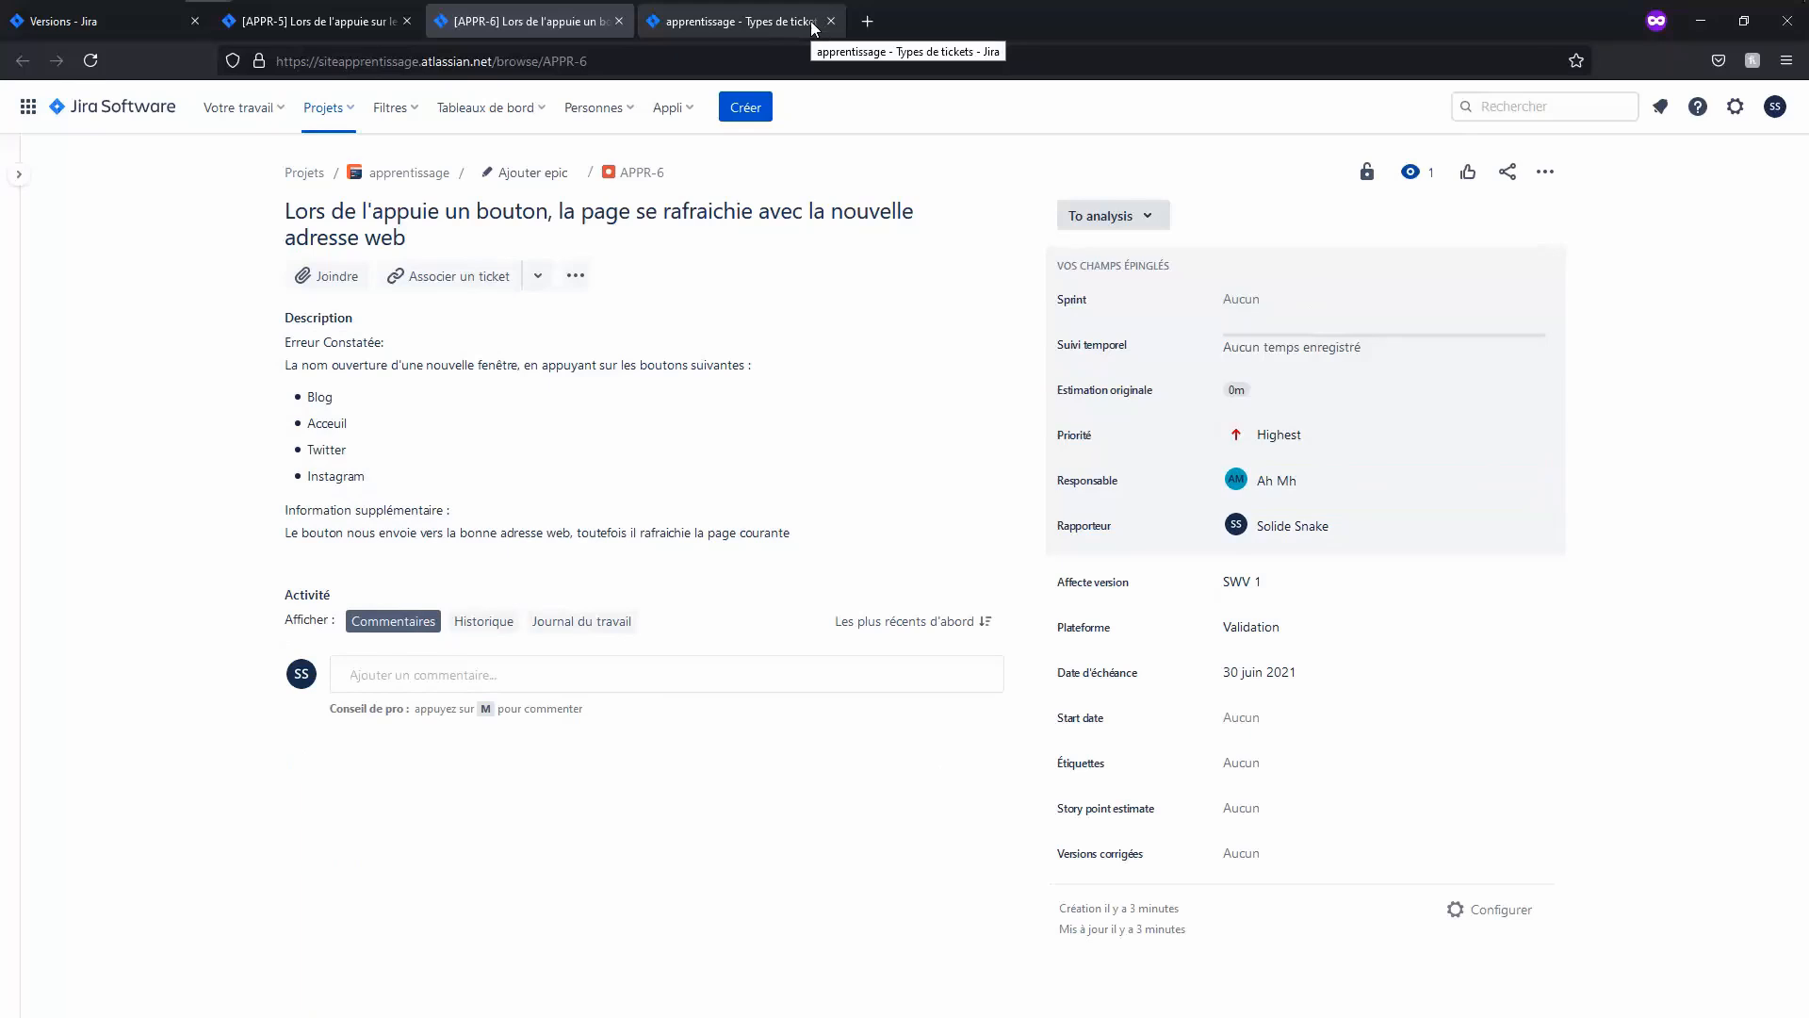
Step: Switch to the test website and check which pages the Site youtube and Contact buttons open, closing each opened page
key(alt+Tab)
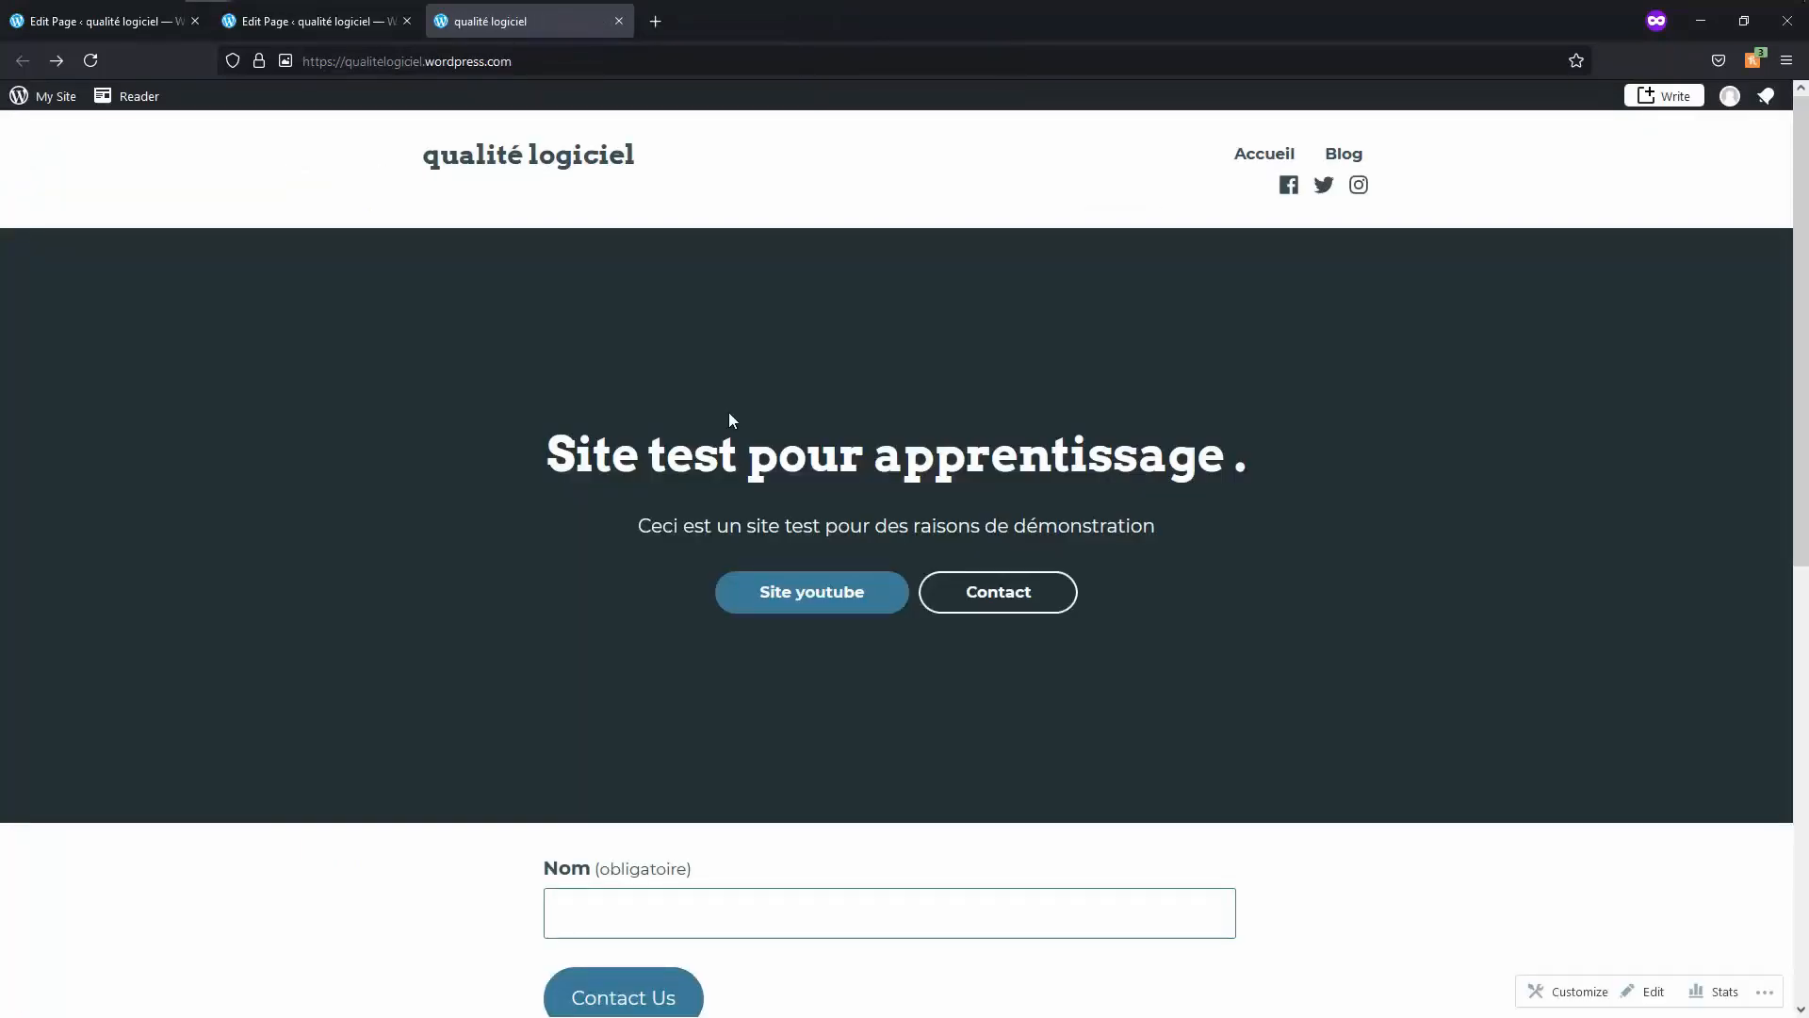
click(765, 601)
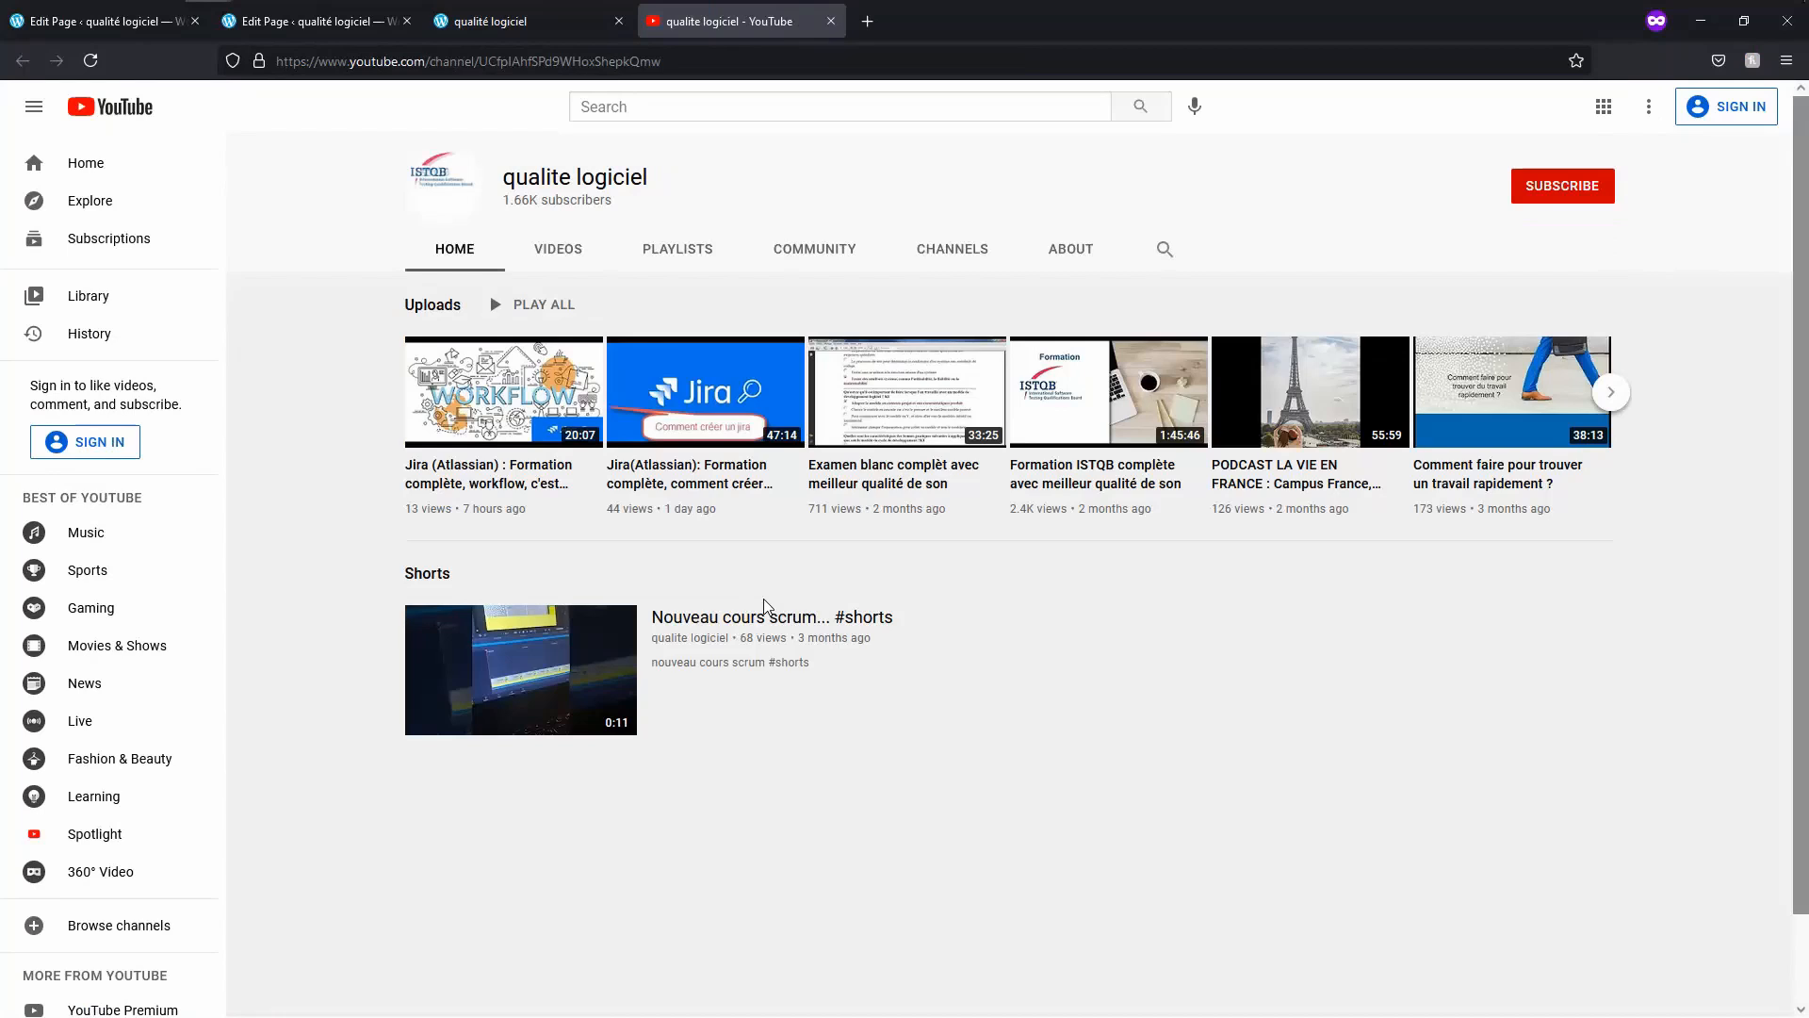
key(ctrl+w)
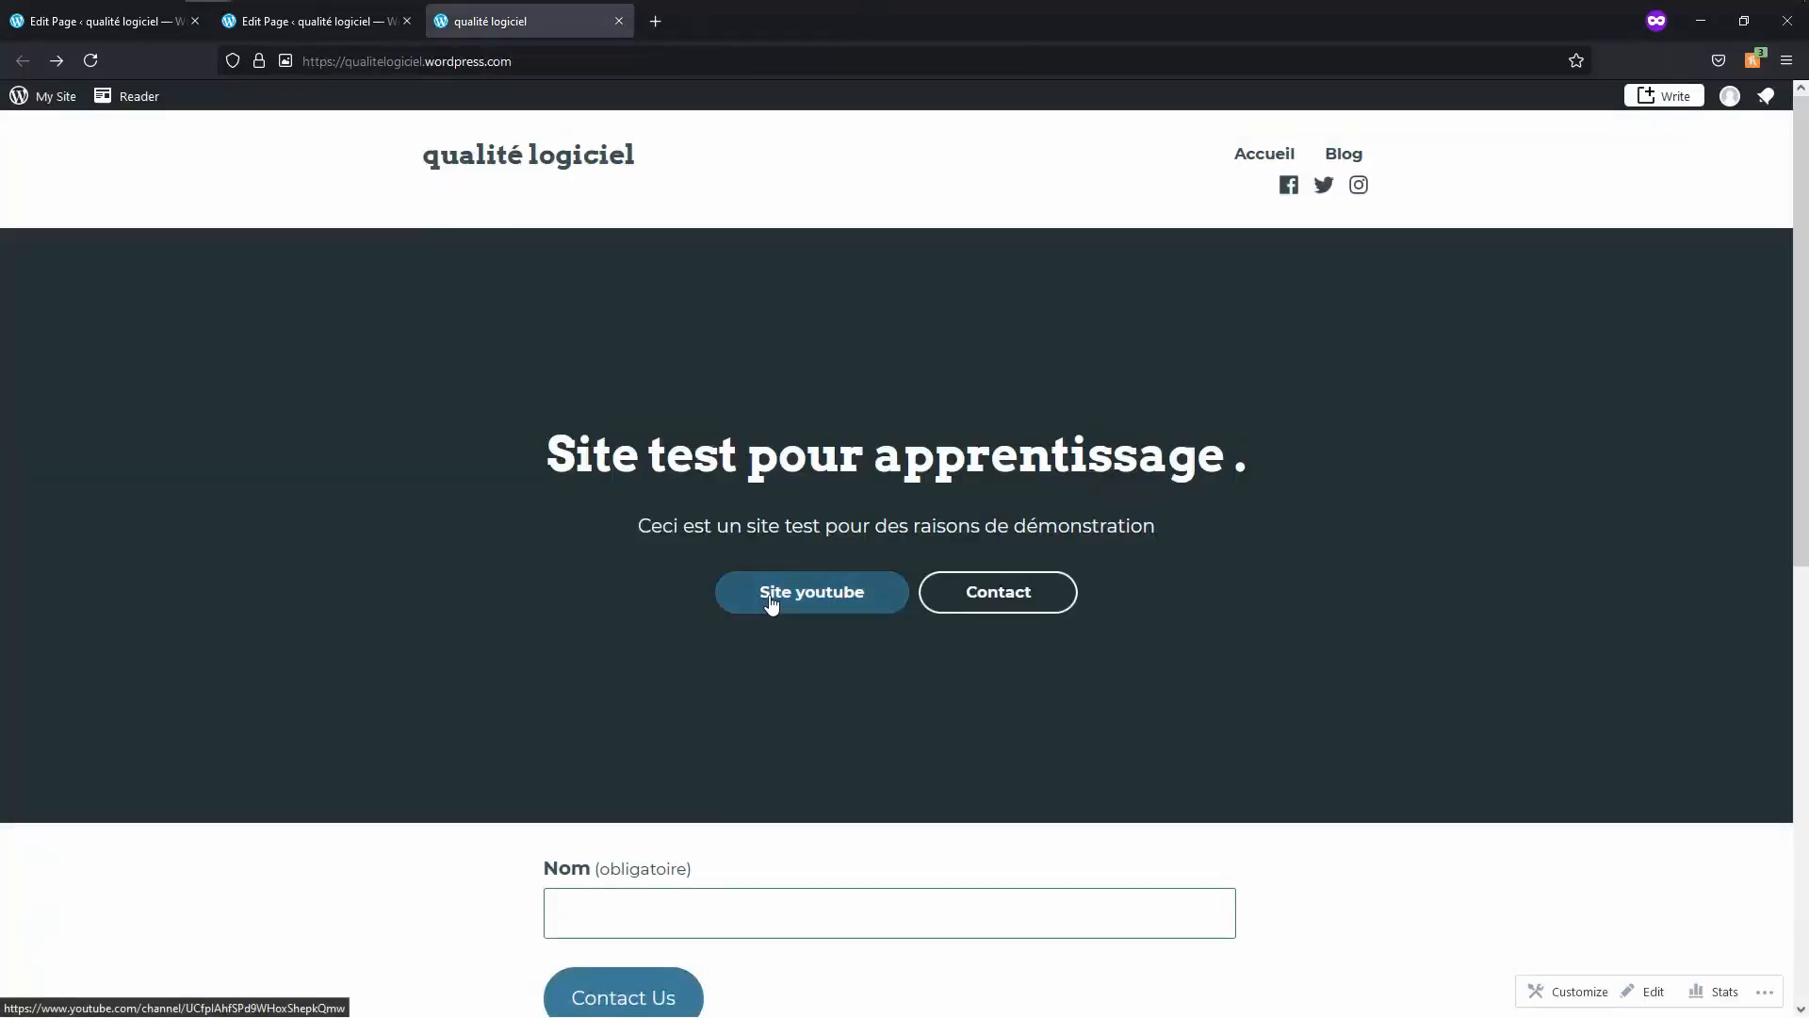
click(961, 603)
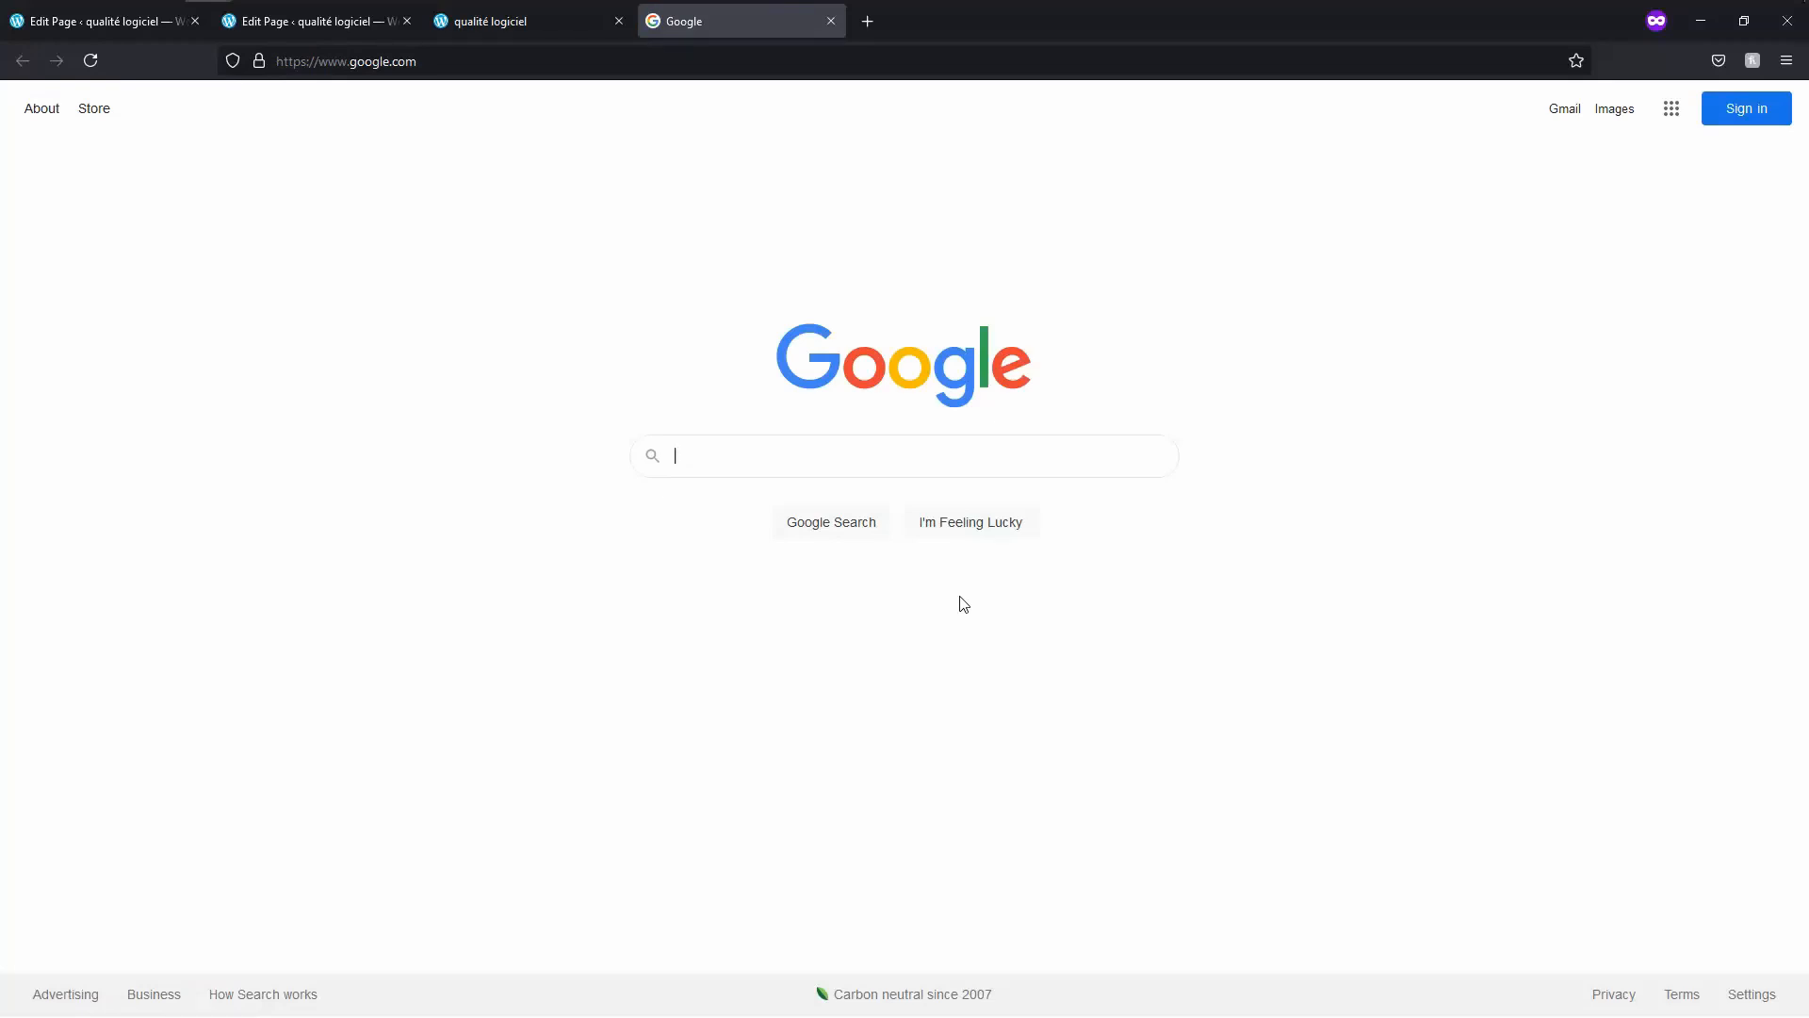
key(ctrl+w)
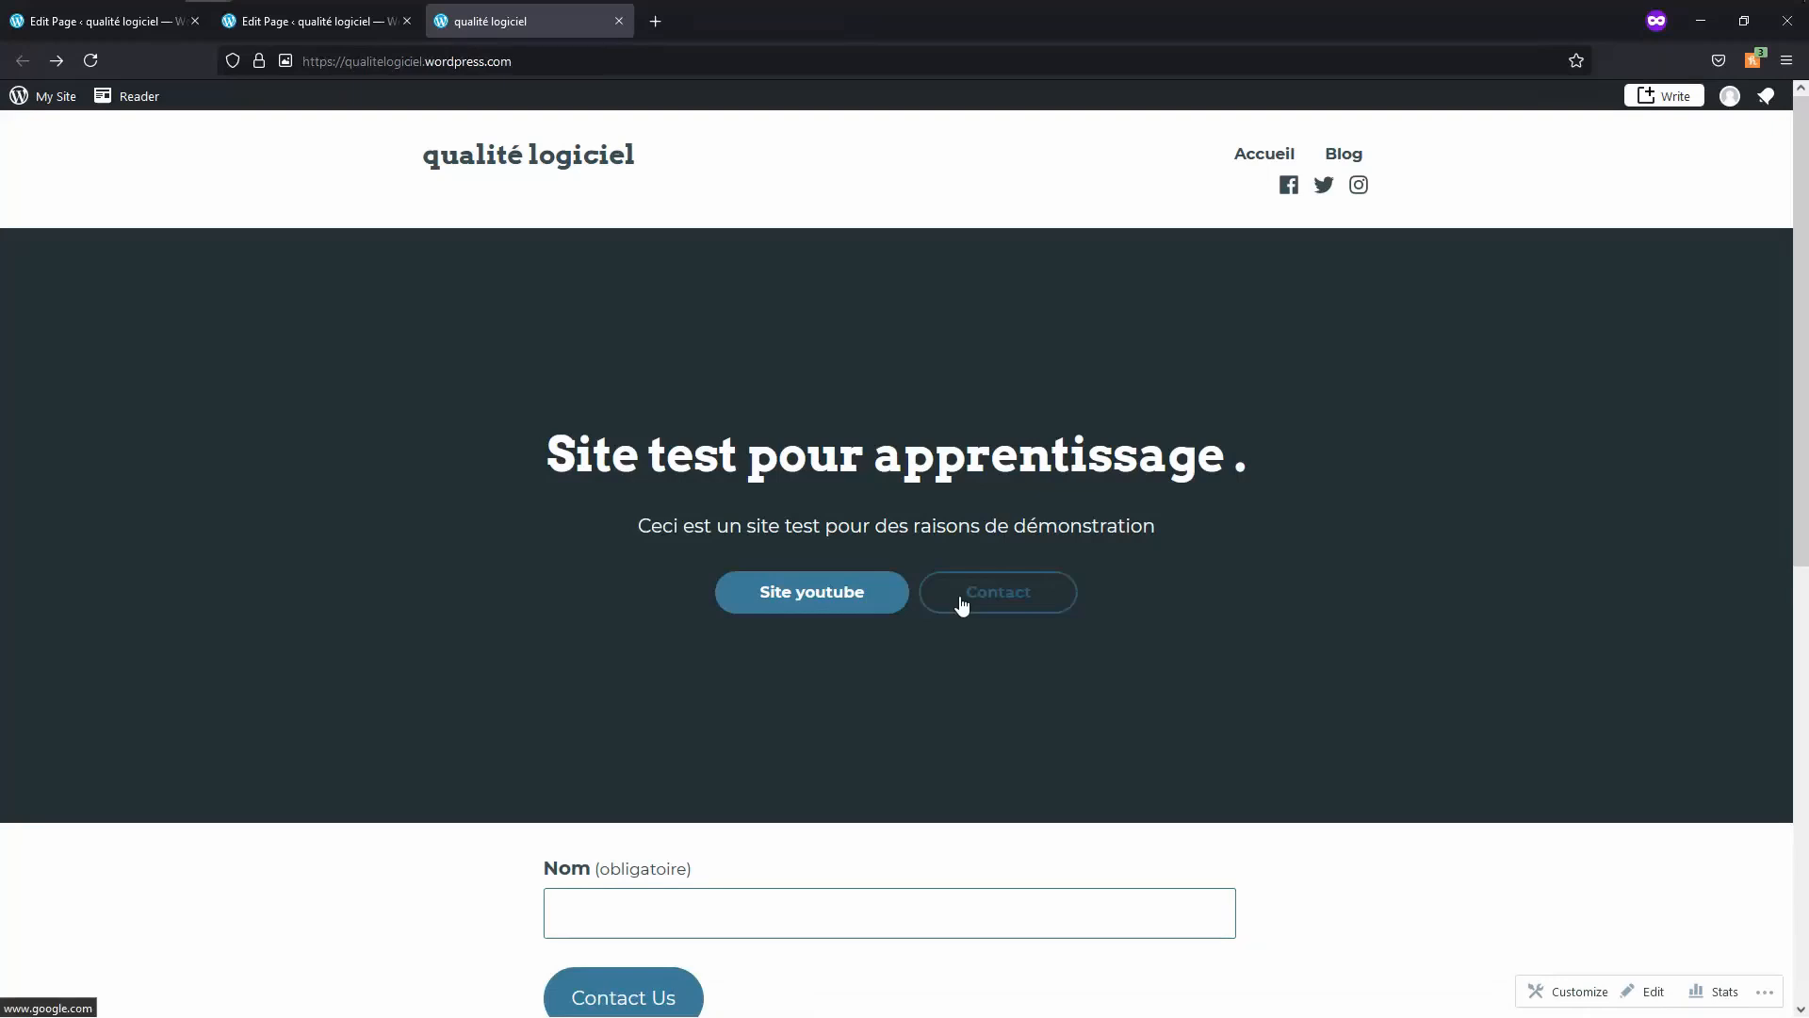
Step: In Jira, start a new bug ticket with the summary "Lors de l'appuie sur le bouton "Contact", une mauvaise adresse web s'ouvre"
key(alt+Tab)
click(768, 102)
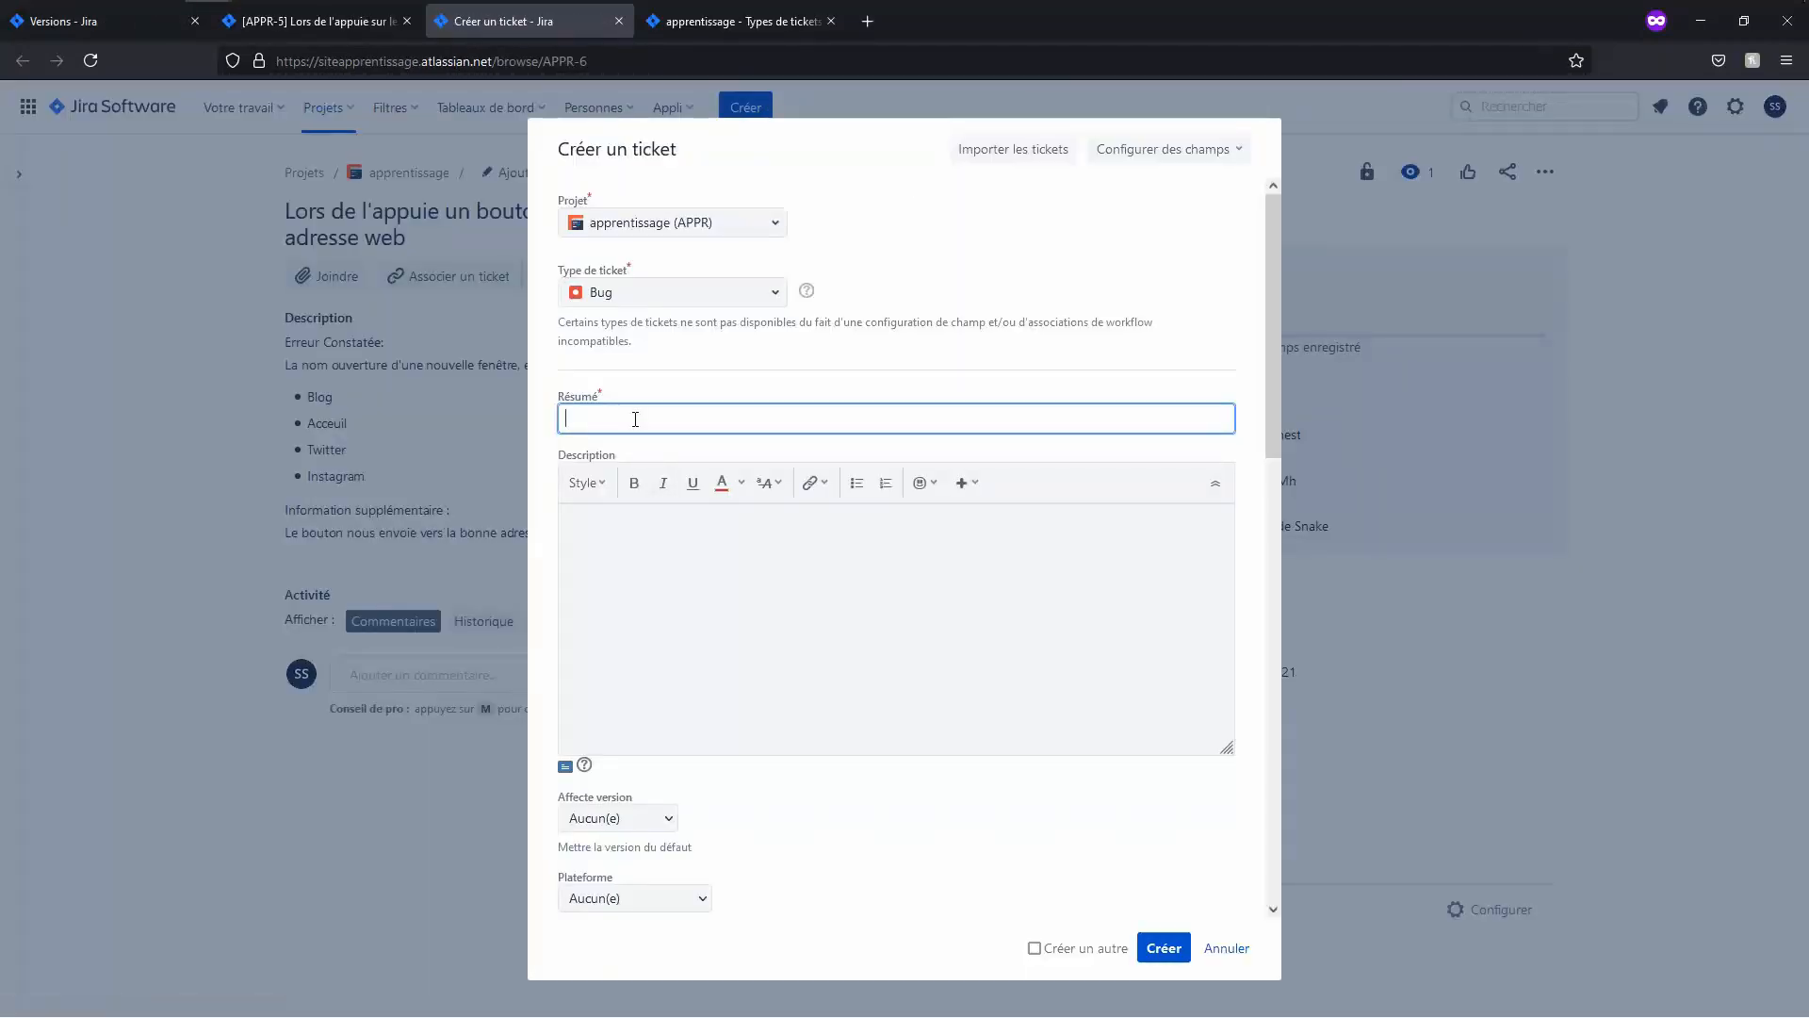
text(Lors de l'appuie sur le bouton "Contact", c'est la mauvaise a)
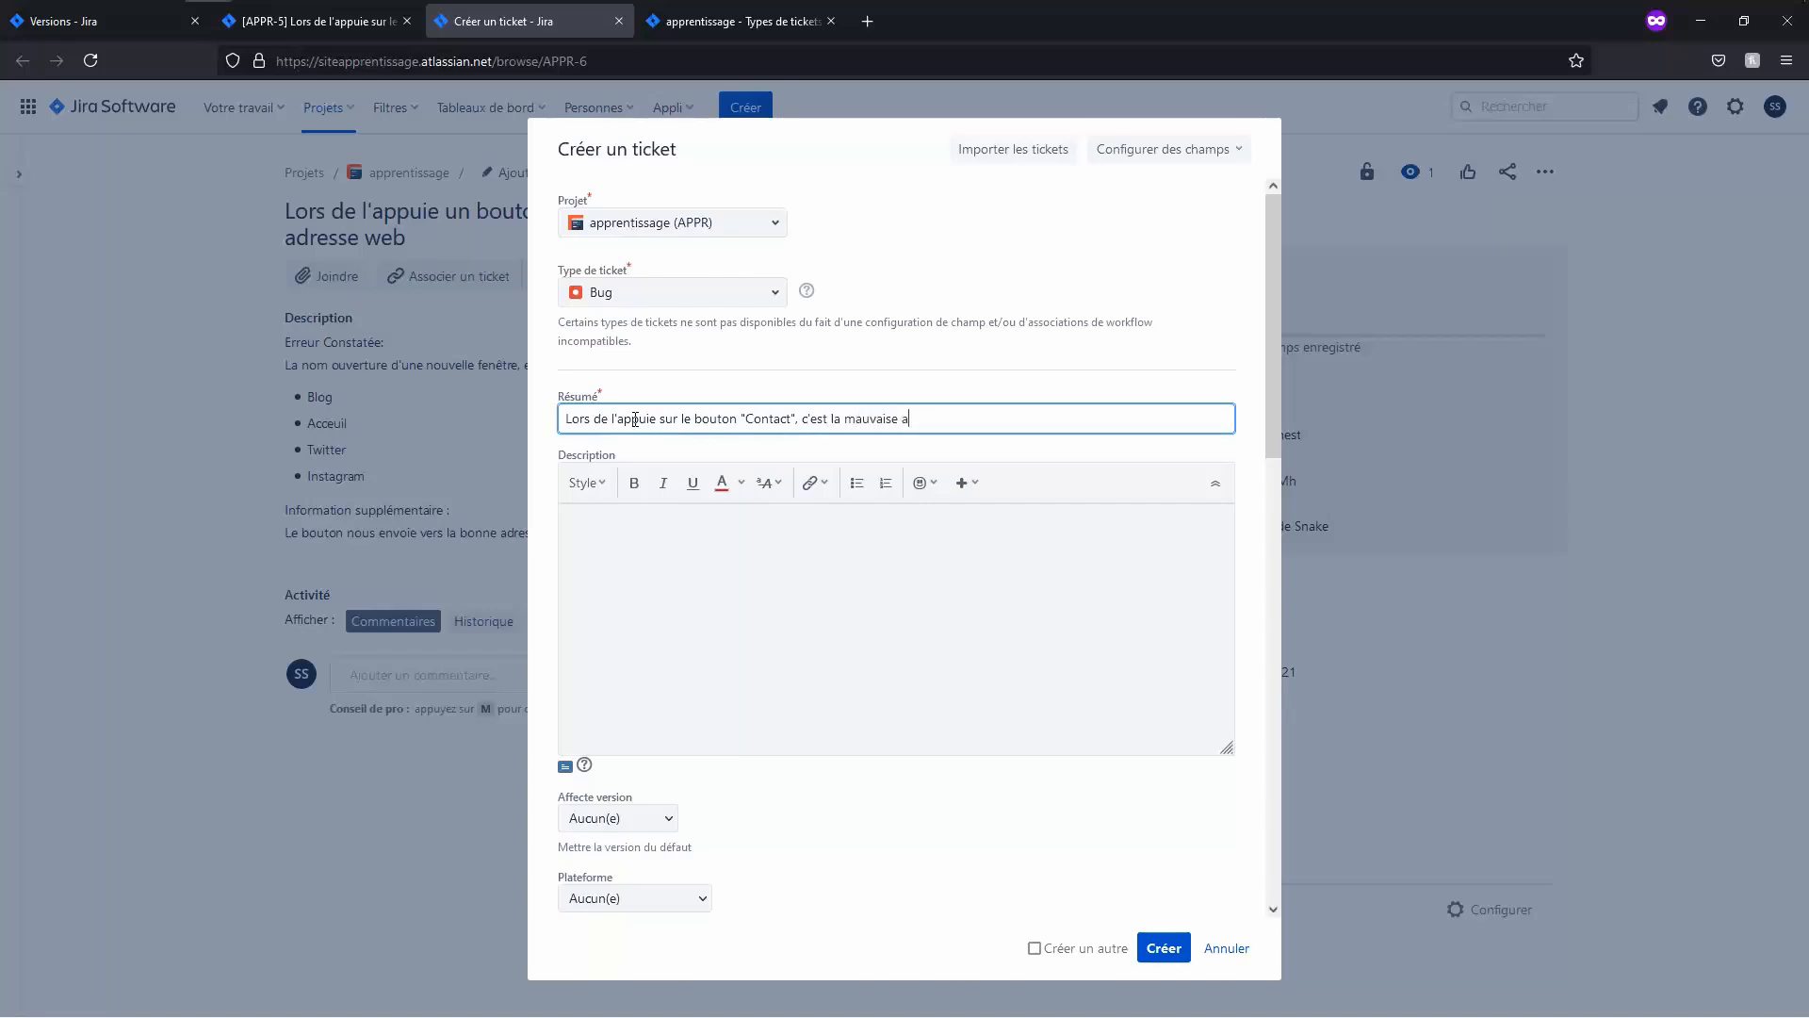
text(dresse web)
key(BackSpace)
key(BackSpace)
key(BackSpace)
key(BackSpace)
key(BackSpace)
key(BackSpace)
key(BackSpace)
key(BackSpace)
key(BackSpace)
key(BackSpace)
key(BackSpace)
key(BackSpace)
key(BackSpace)
key(BackSpace)
key(BackSpace)
key(BackSpace)
key(BackSpace)
key(BackSpace)
key(BackSpace)
key(BackSpace)
text(une mauvaise adresse web s'ouvre)
key(Tab)
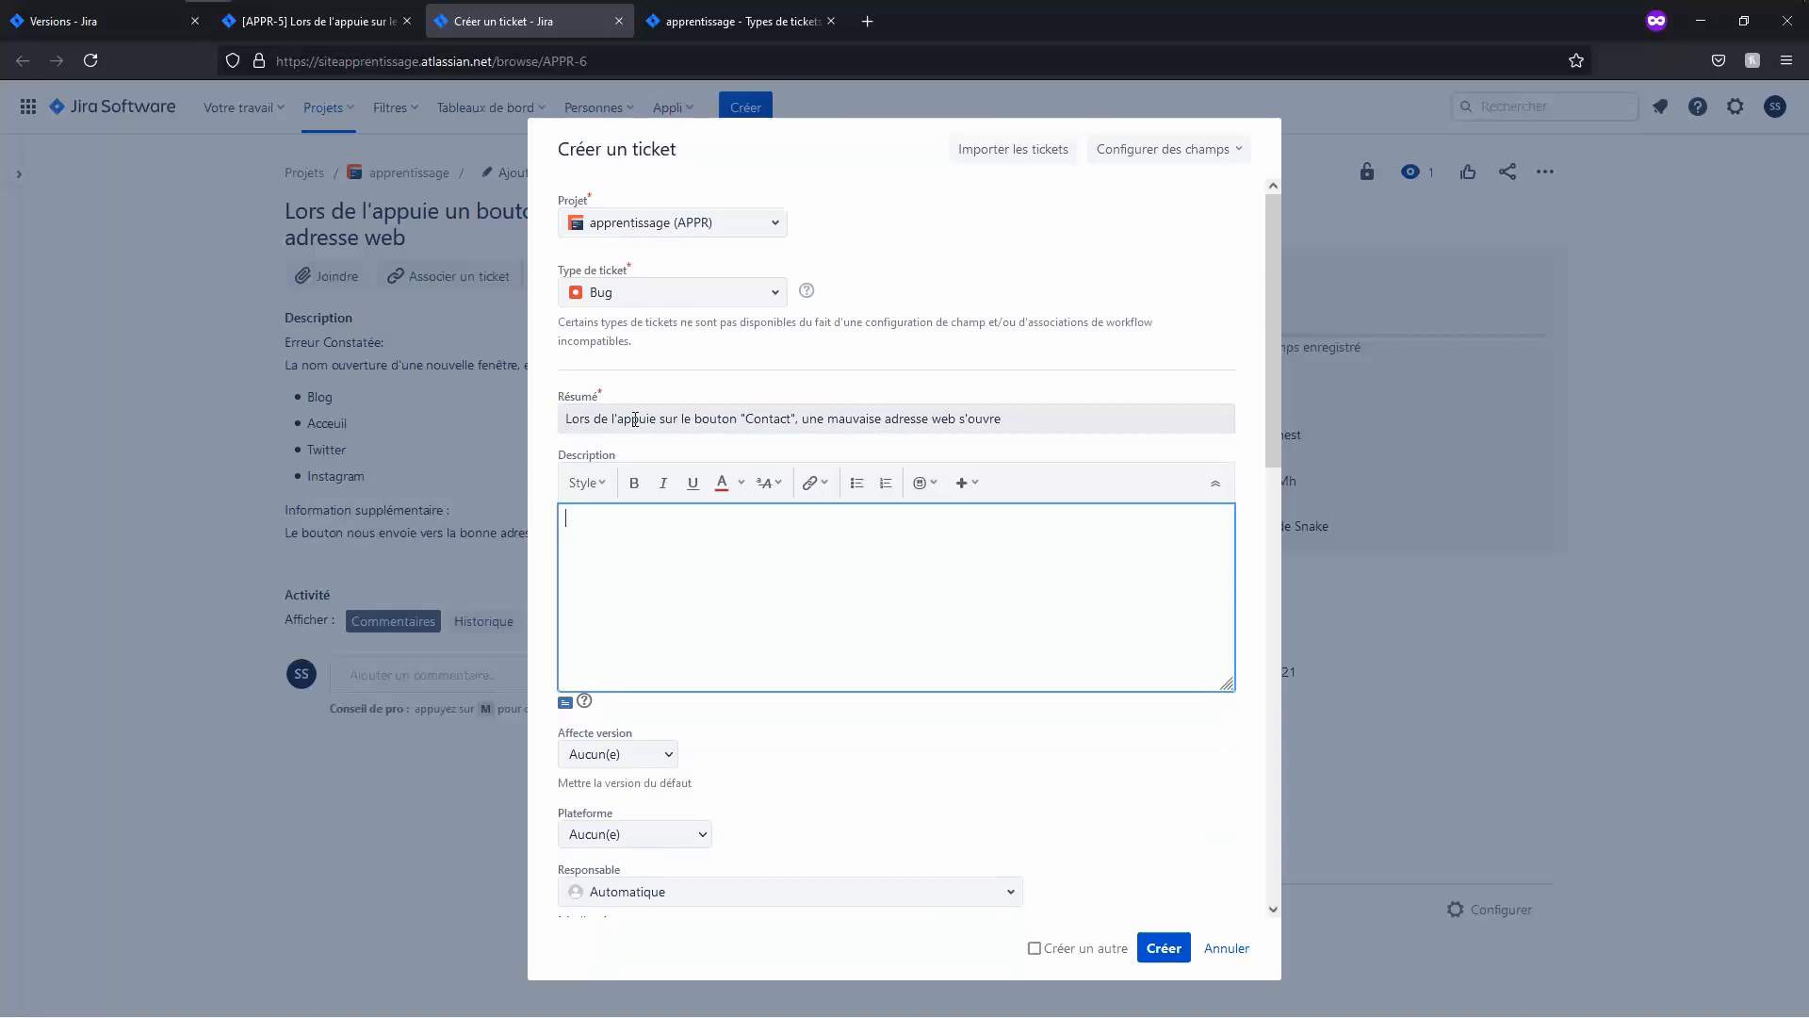
Step: Describe the error as "Erreur constatée :" followed by "L'ouverture de la mauvaise adresse web, lors de l'appuie sur le bouton contact."
text(Erreur constatée : *)
key(Return)
key(BackSpace)
text(L'ouverture d'un)
key(BackSpace)
key(BackSpace)
key(BackSpace)
text(e la mauvaise ad)
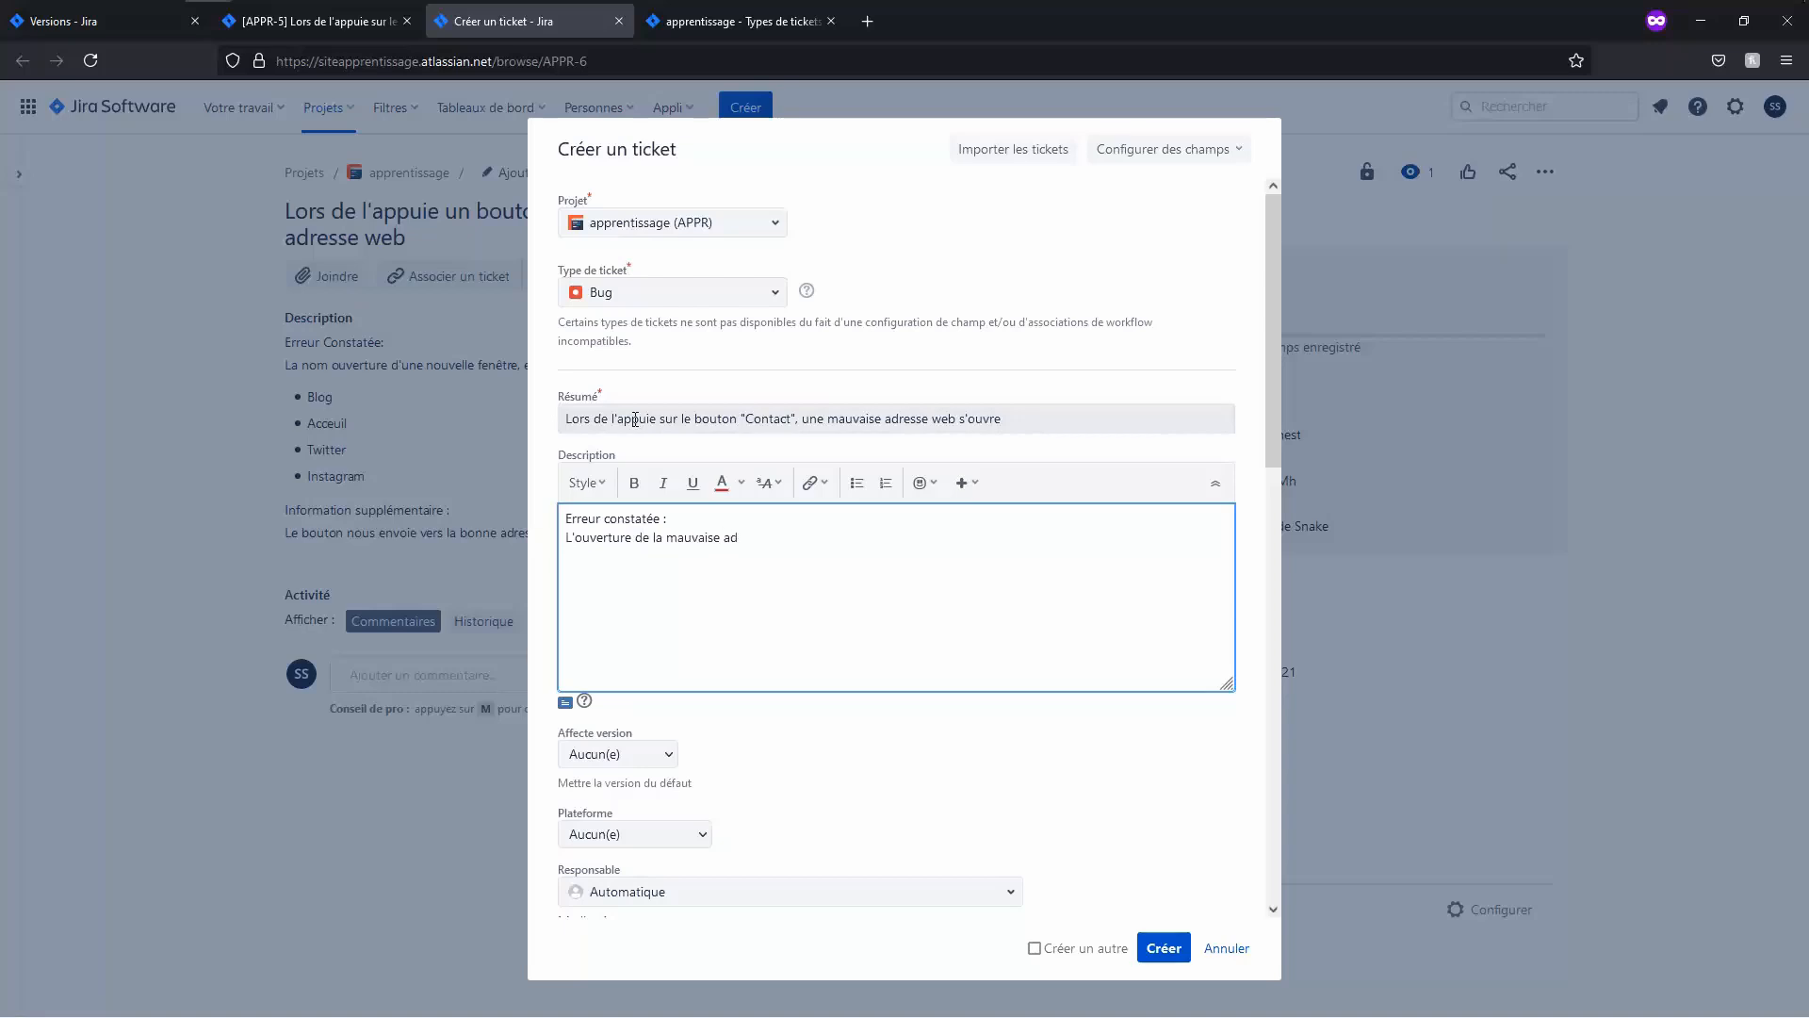
text(resse web, lors de l'appuis)
key(BackSpace)
key(BackSpace)
text(eb, lors de l'appuie sur le bouton contr)
key(BackSpace)
text(act.)
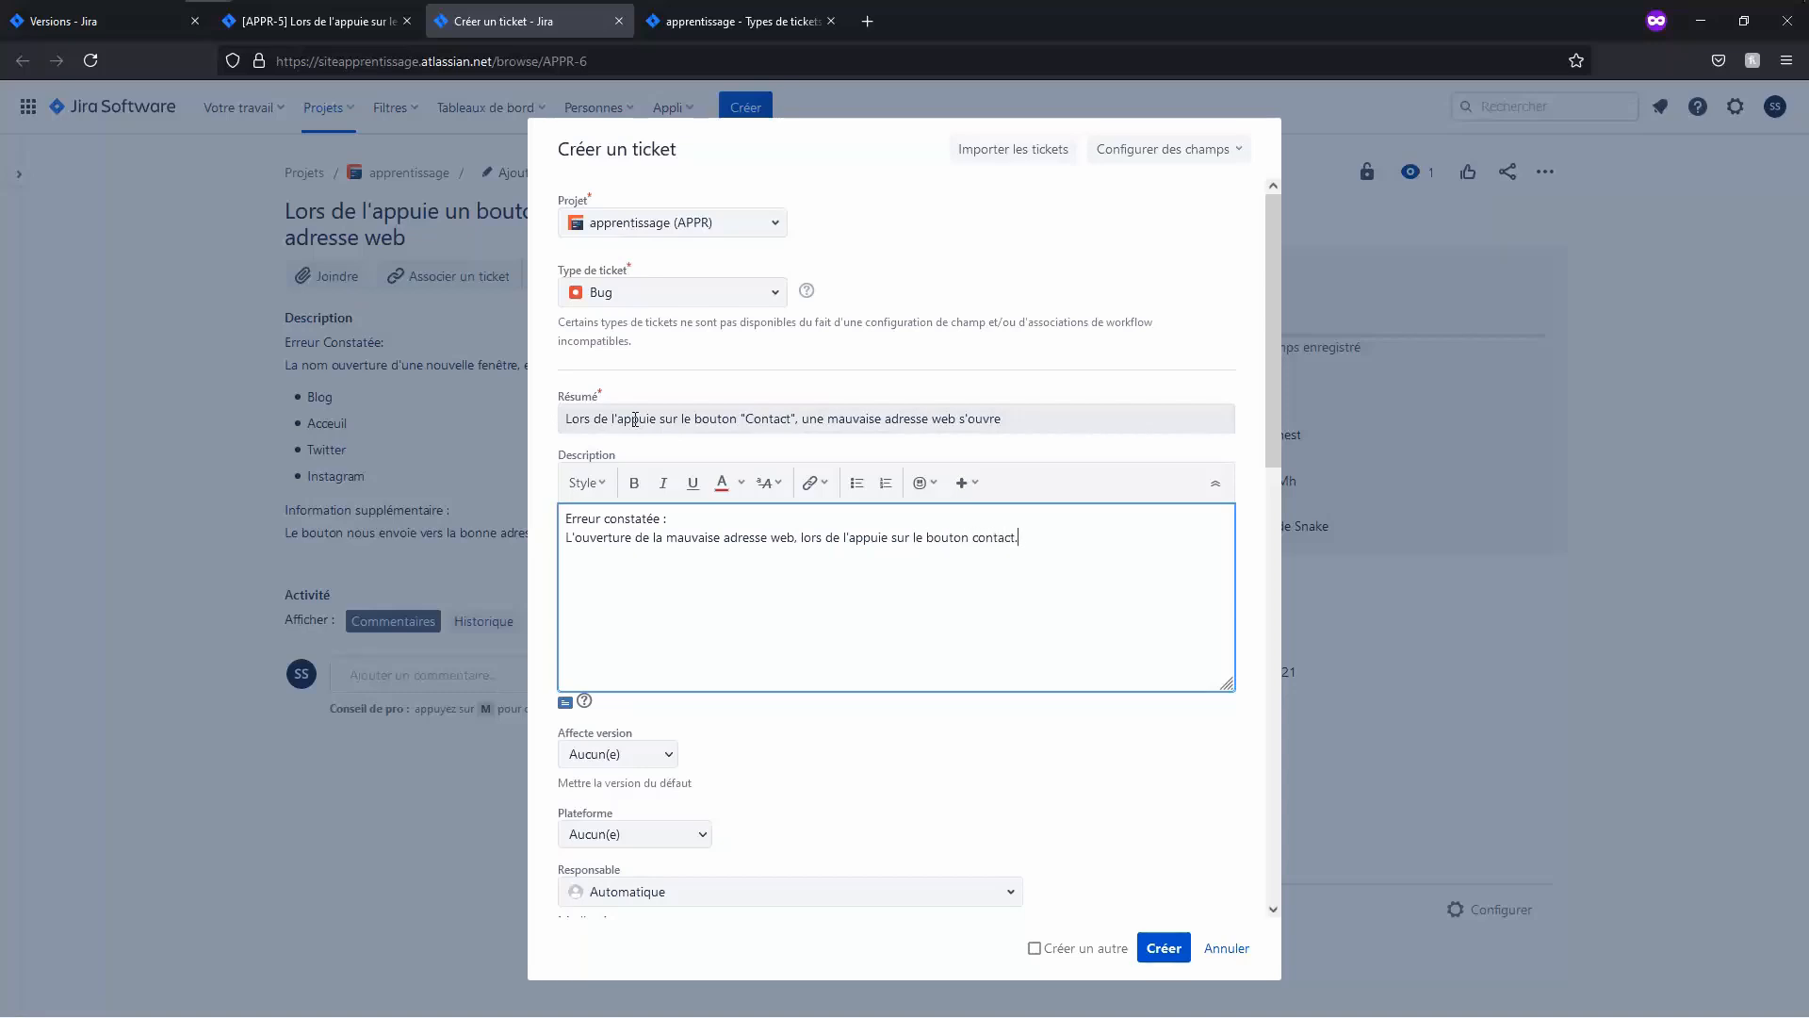
Step: Add an "Information supplémentaire :" section to the description reading "Le bouton nous envoie vers la page d'acceuil de google."
key(Return)
text(Informati)
text(on supplément)
text(a)
text(ire :)
text(Le bot)
text(uton nou)
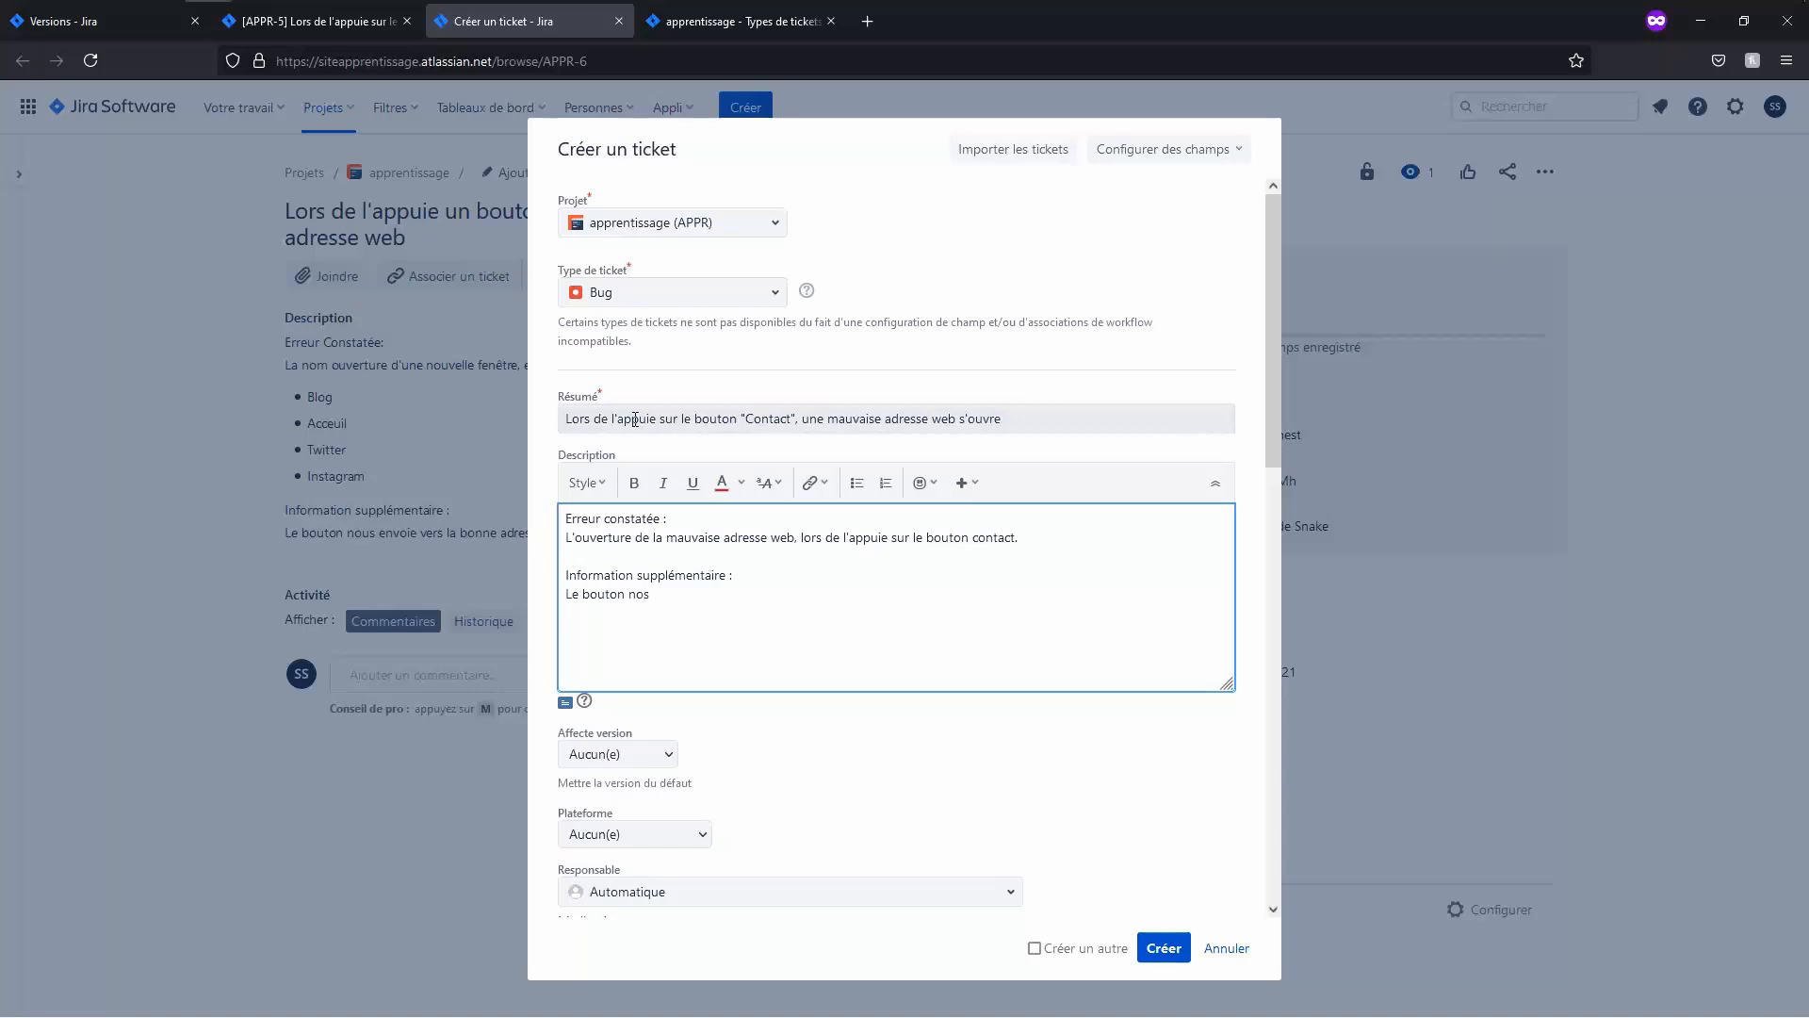
text(s envoie vers la page d'acceuil de google.)
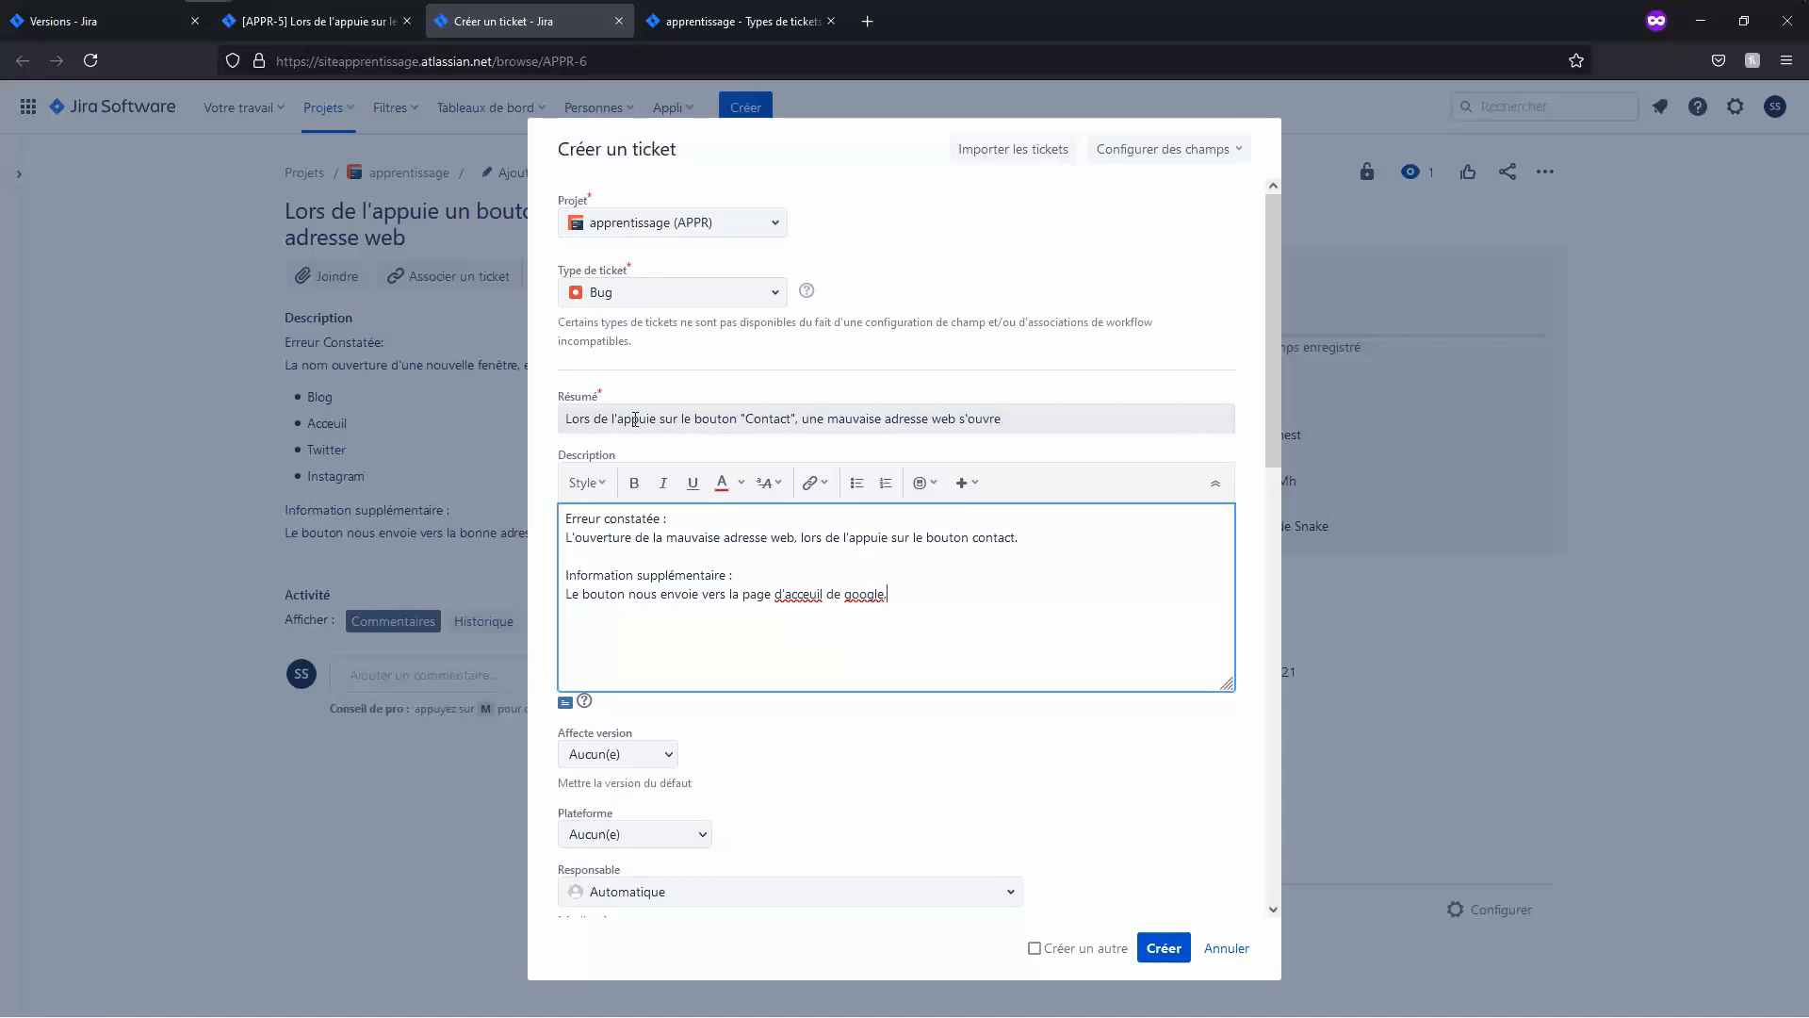
Step: Extend the supplementary information sentence with ", au lieu de nous envoyé vers la page de contact"
key(BackSpace)
text(, au lieu de nous envoyé vers la parg)
key(BackSpace)
key(BackSpace)
text(ge de contact)
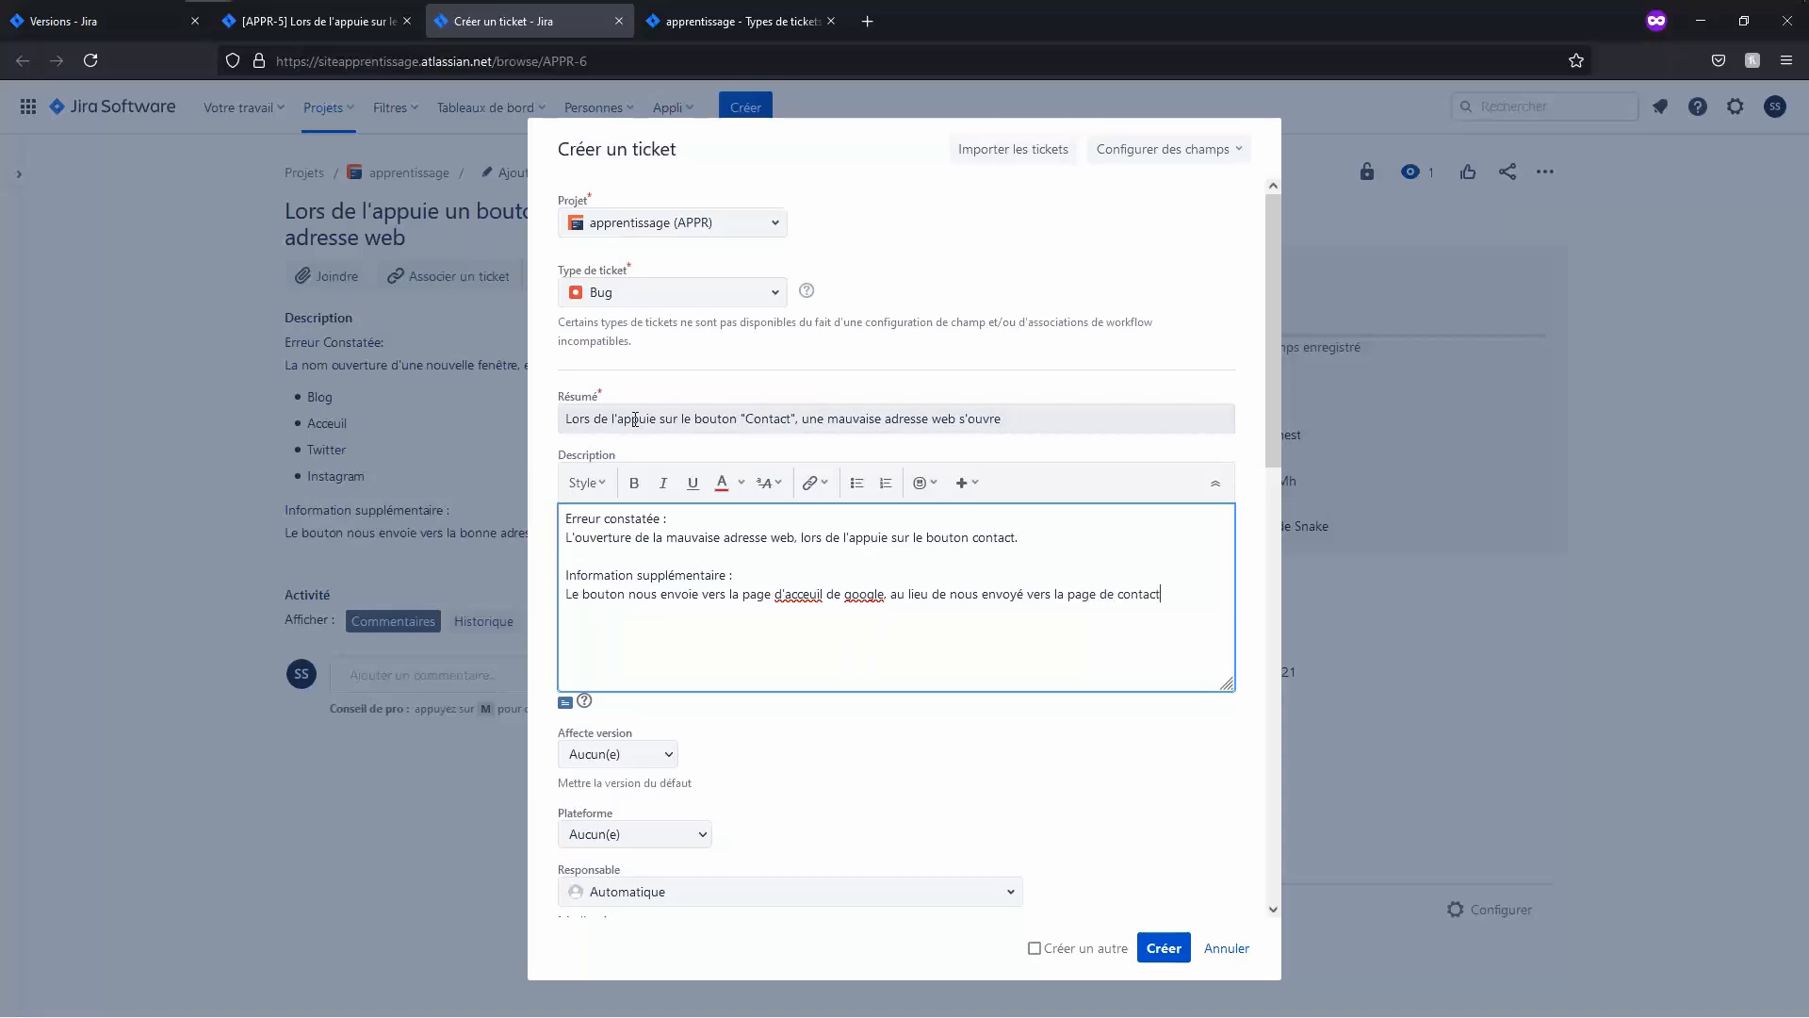
Step: Set the new ticket's affected version to SWV 1 and its platform to Validation
click(559, 752)
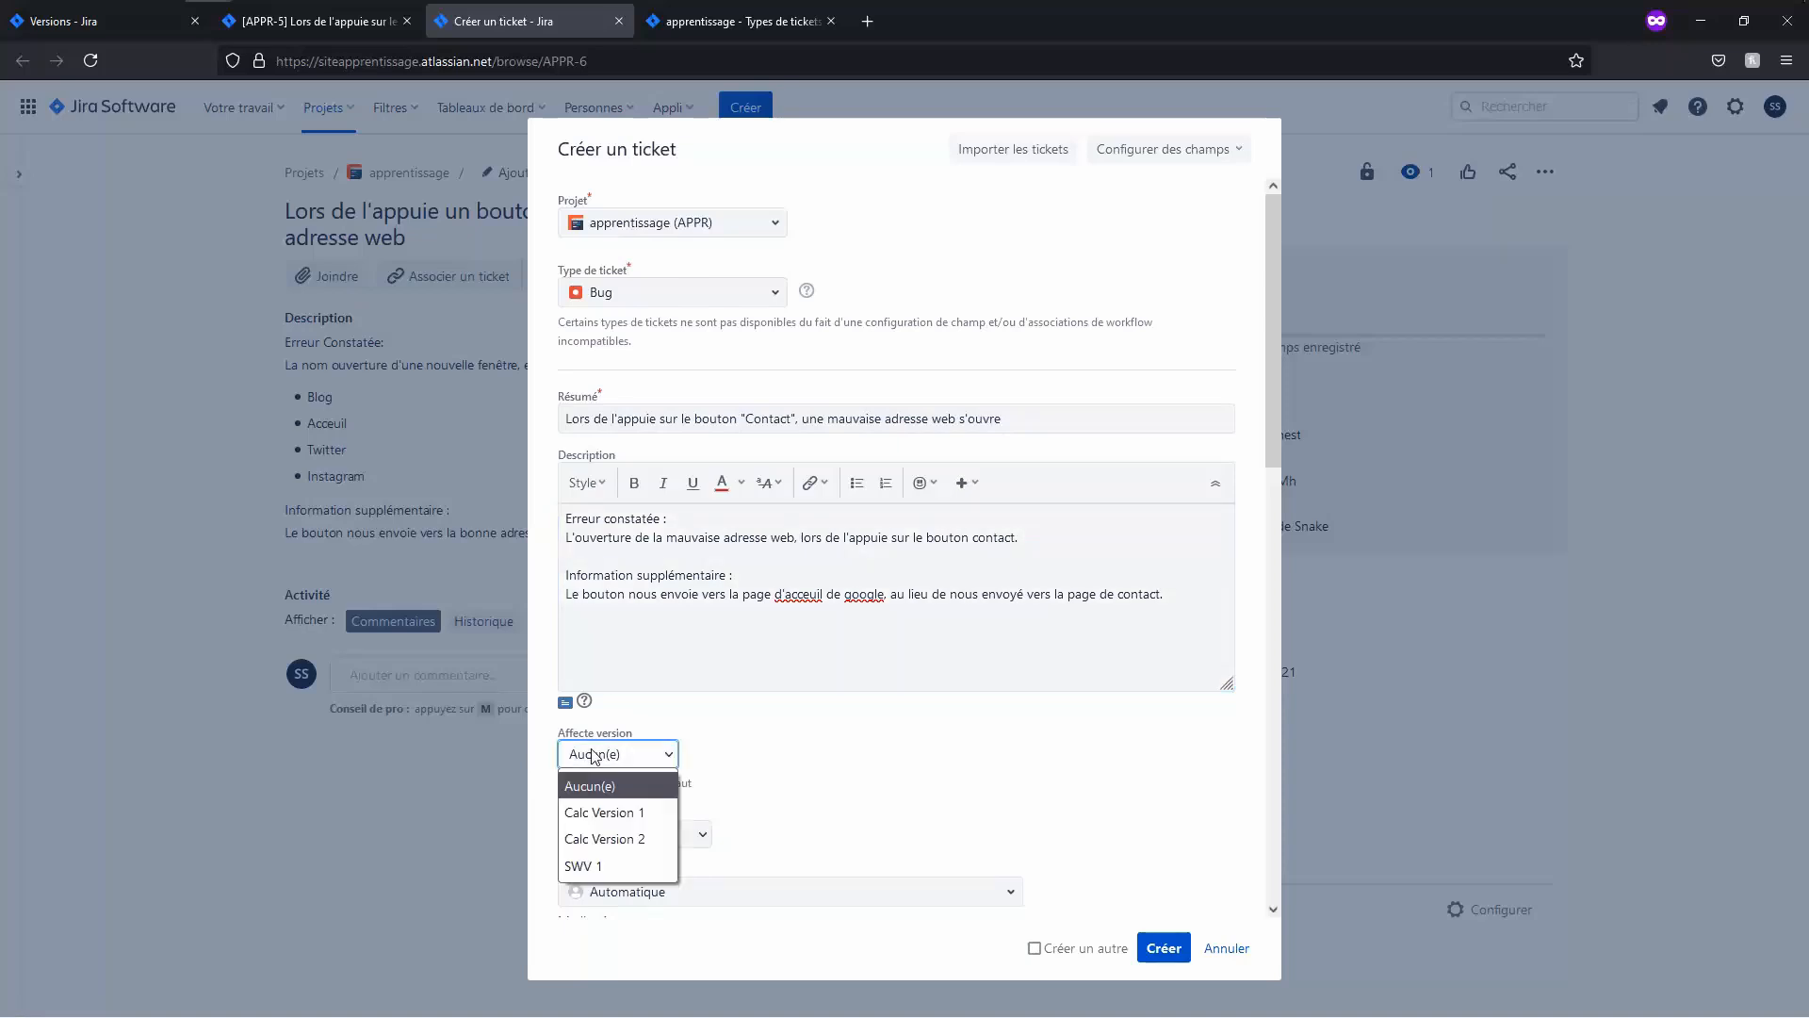
click(592, 863)
scroll(780, 782, down, 5)
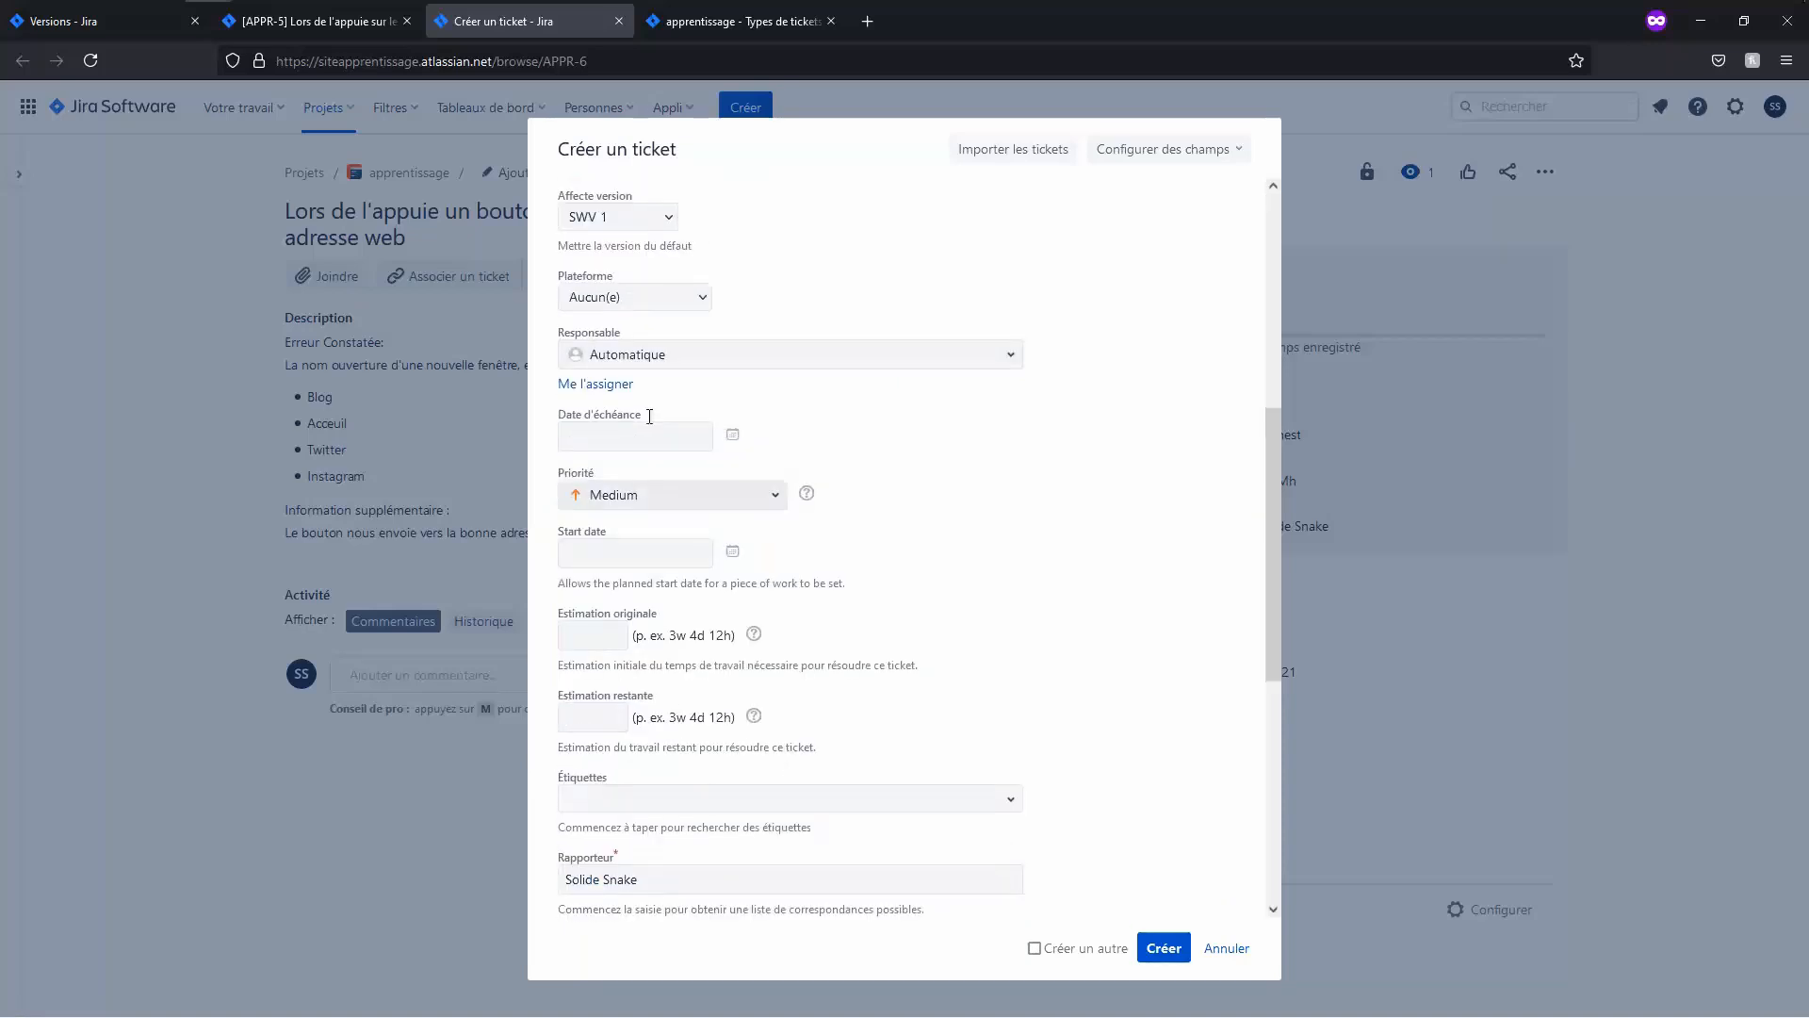
click(636, 298)
click(633, 409)
click(1046, 551)
Step: Set the new ticket's due date to 30/juin/21 and its priority to High
click(684, 430)
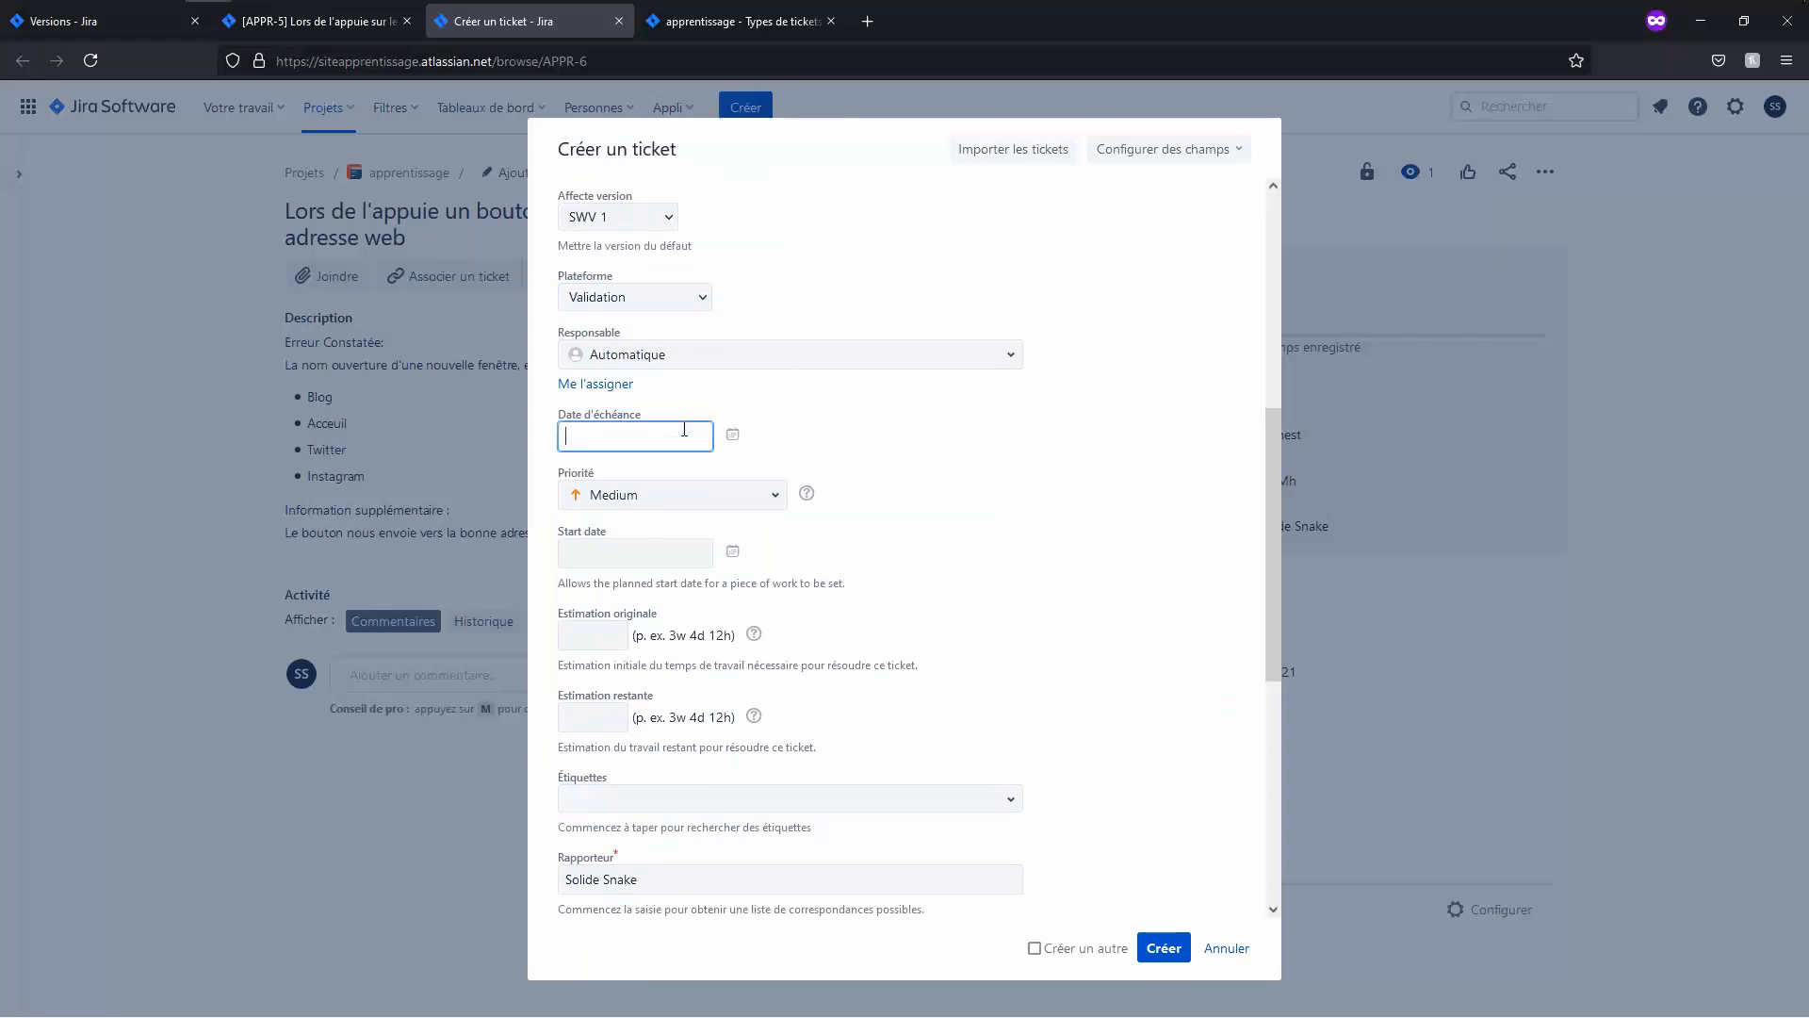
click(734, 439)
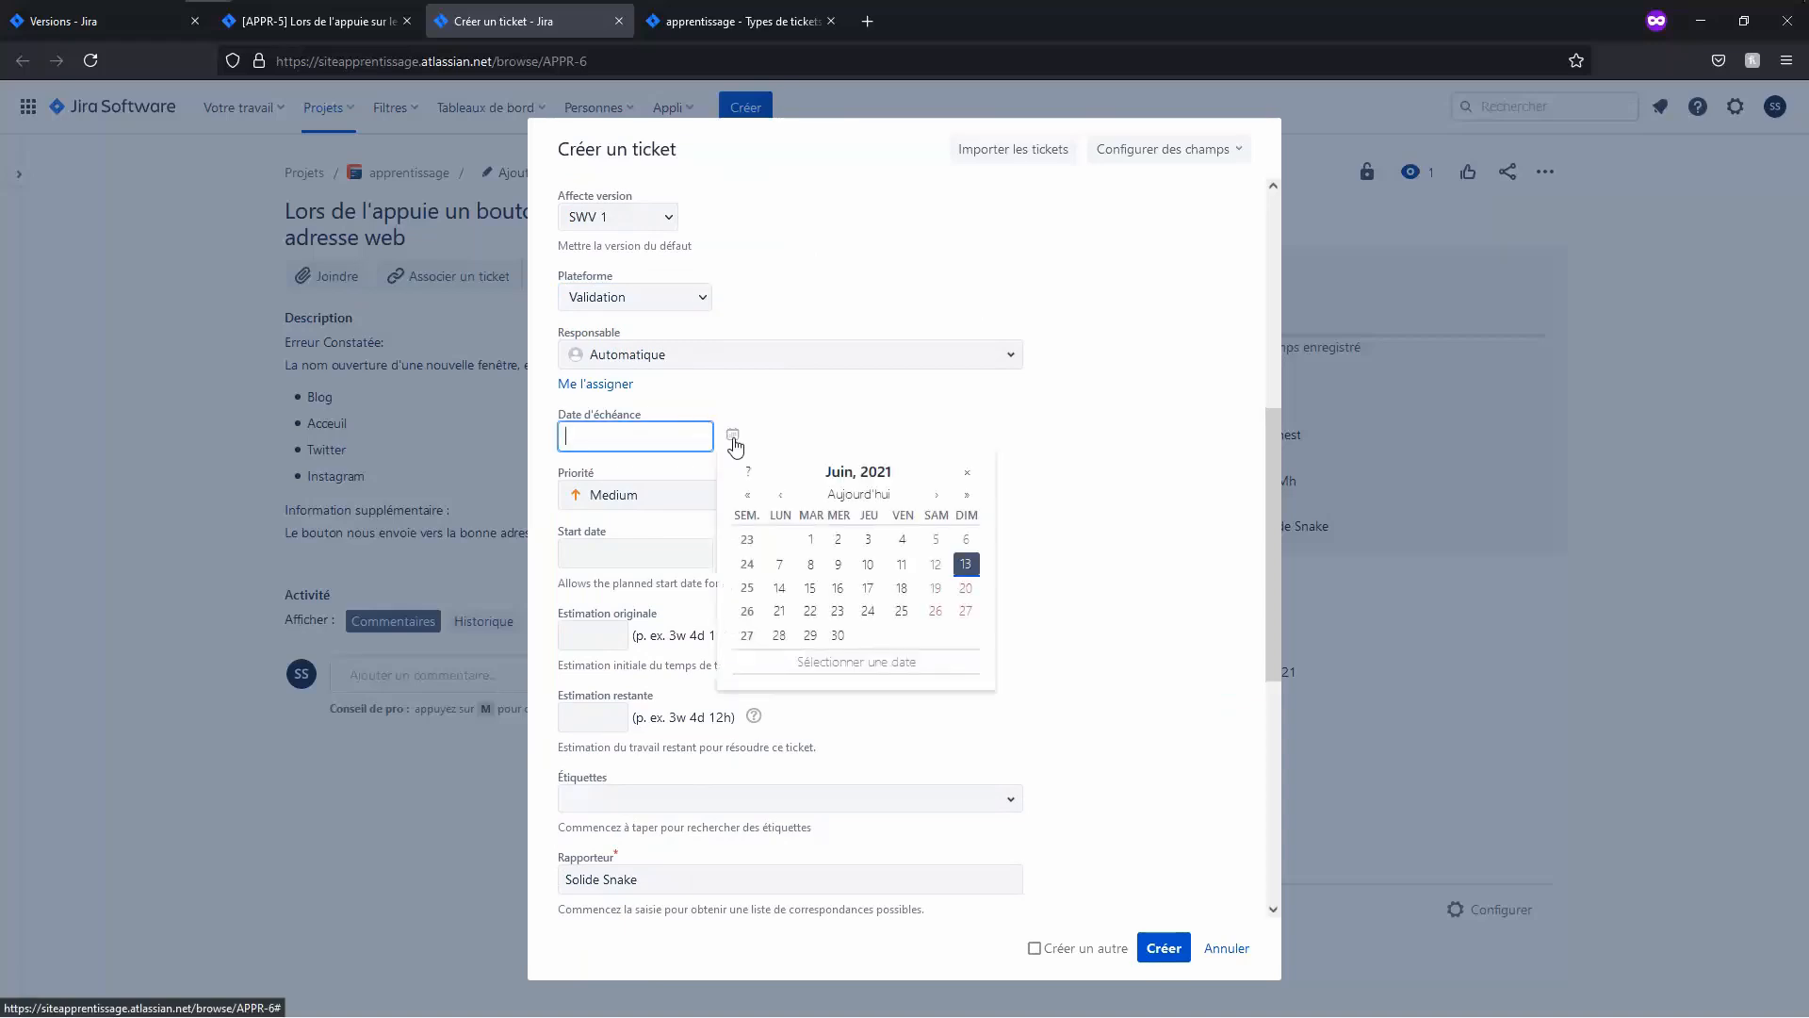
click(838, 635)
click(666, 490)
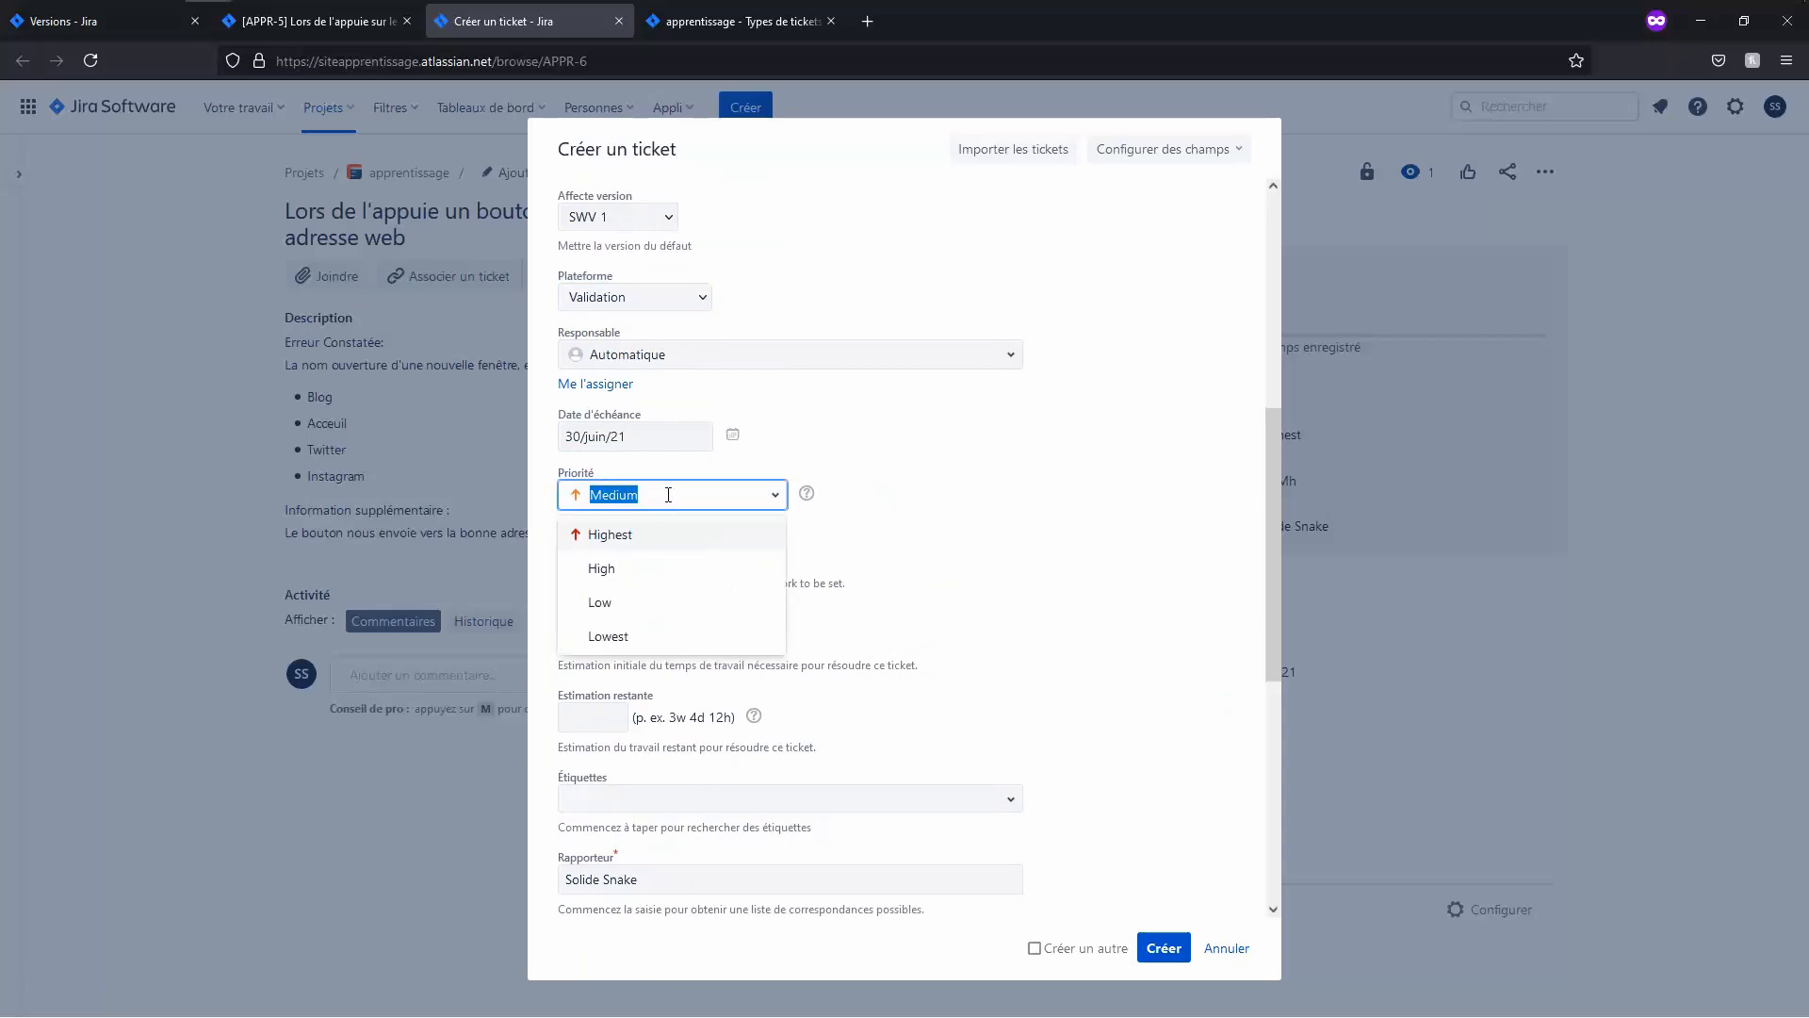
click(640, 568)
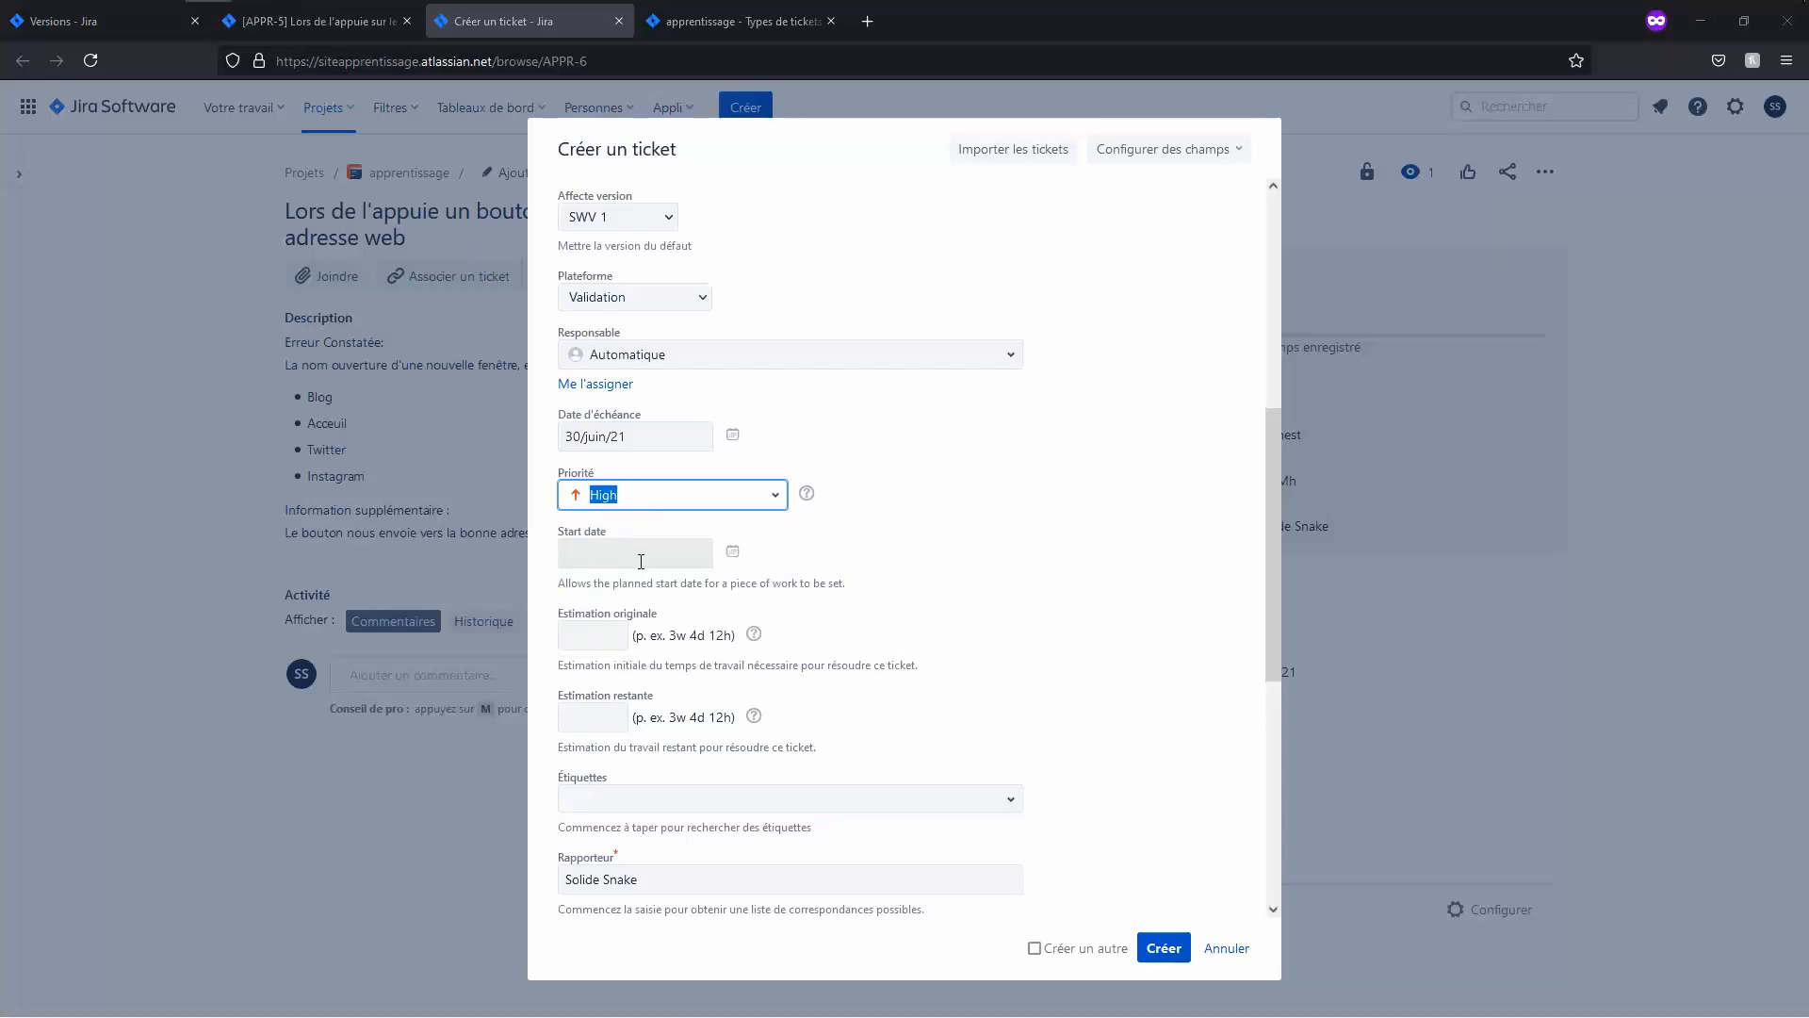
Step: Examine the Contact button and the contact form on the test website
key(alt+Tab)
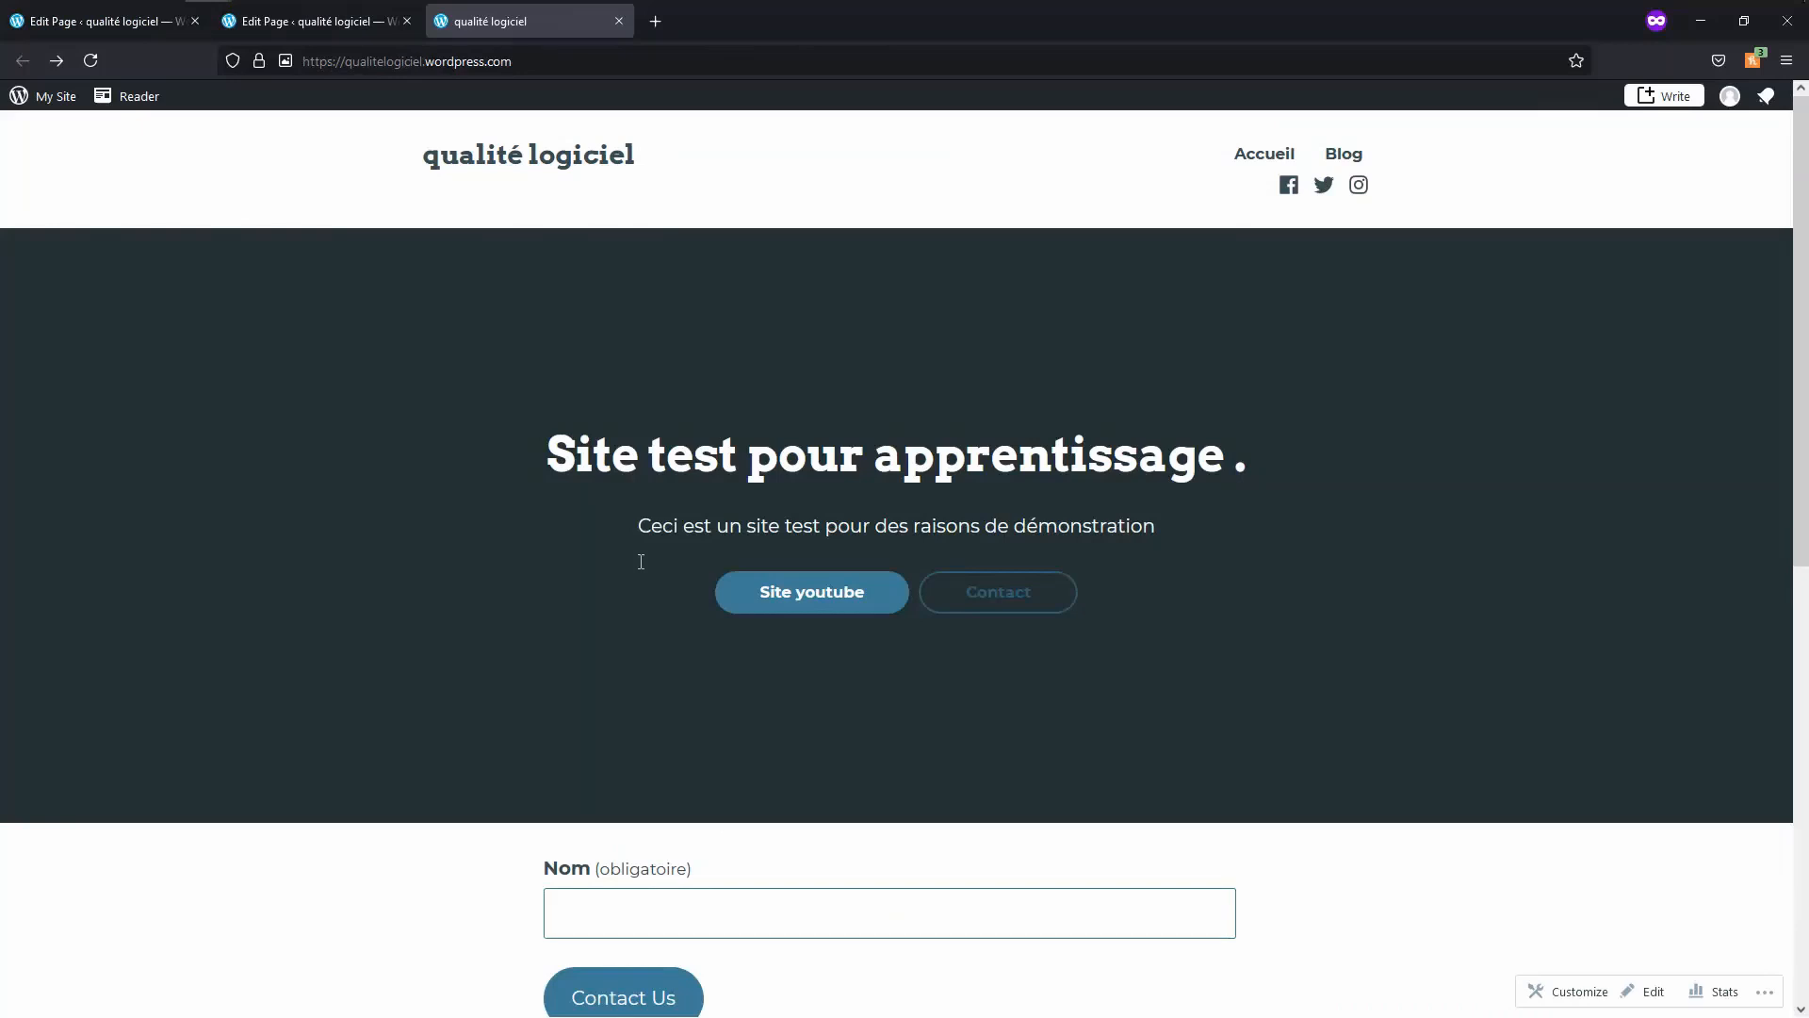
scroll(1285, 626, down, 5)
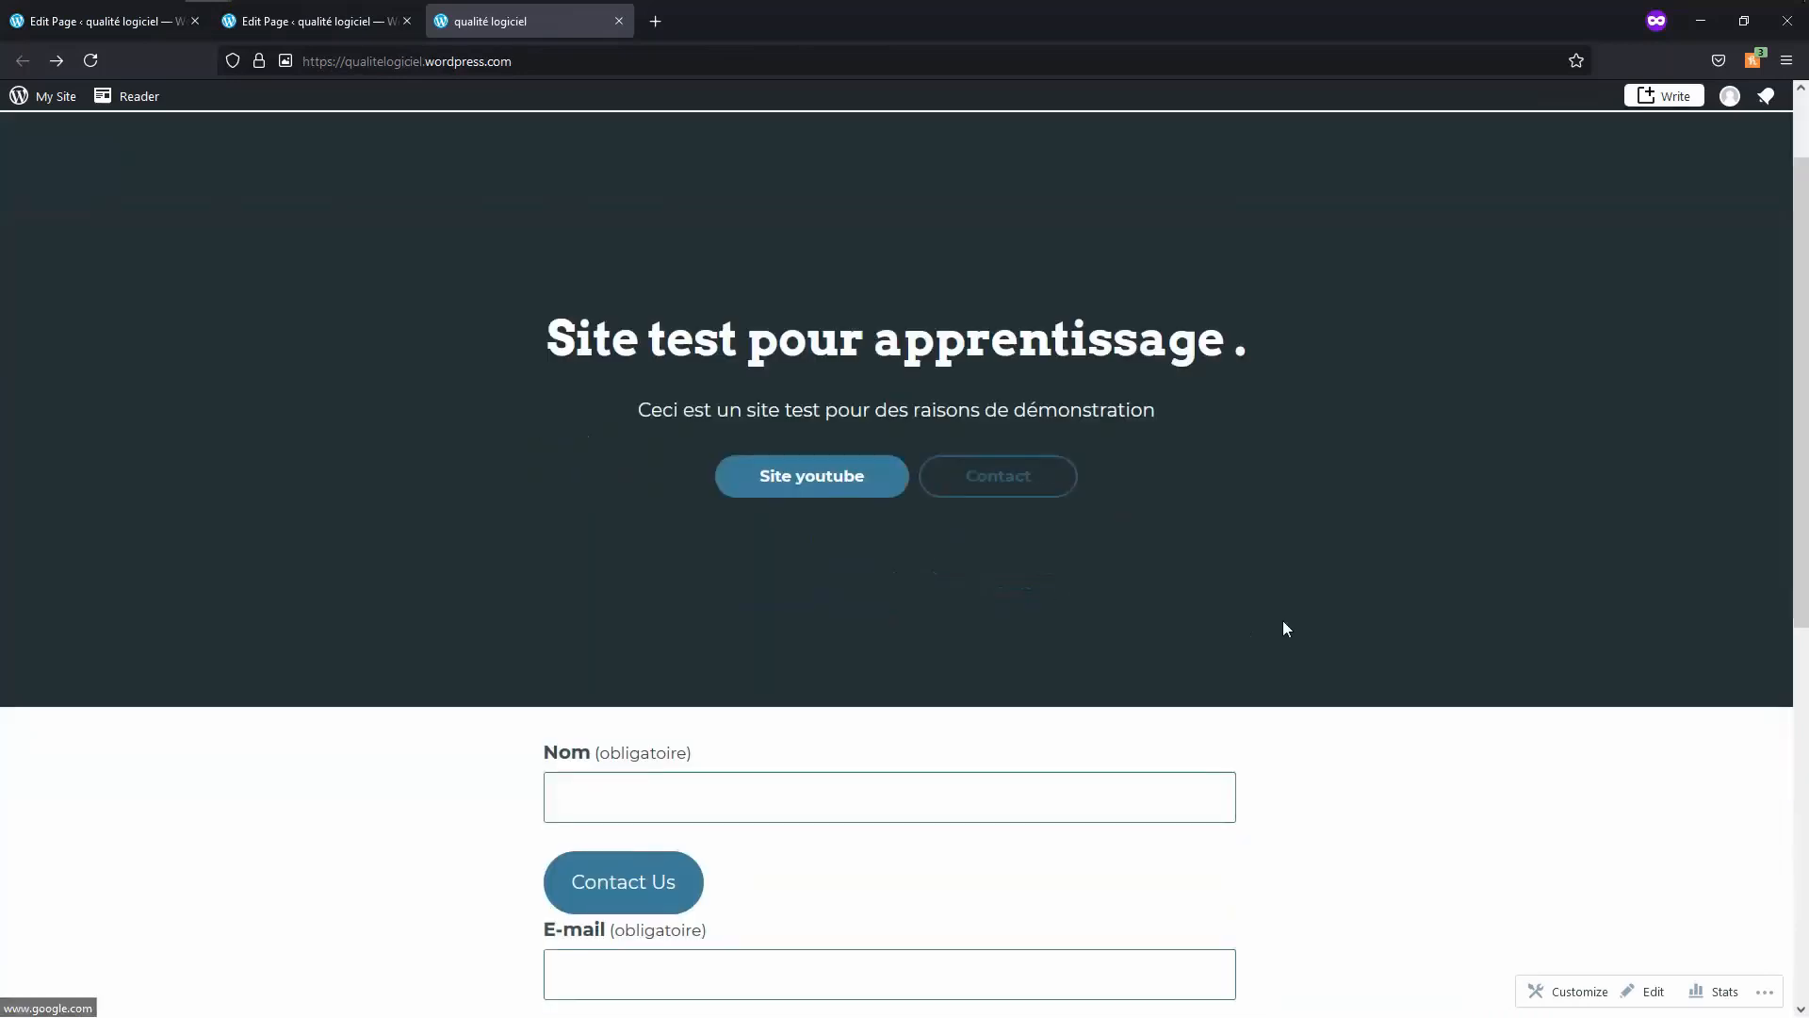
scroll(1287, 628, up, 5)
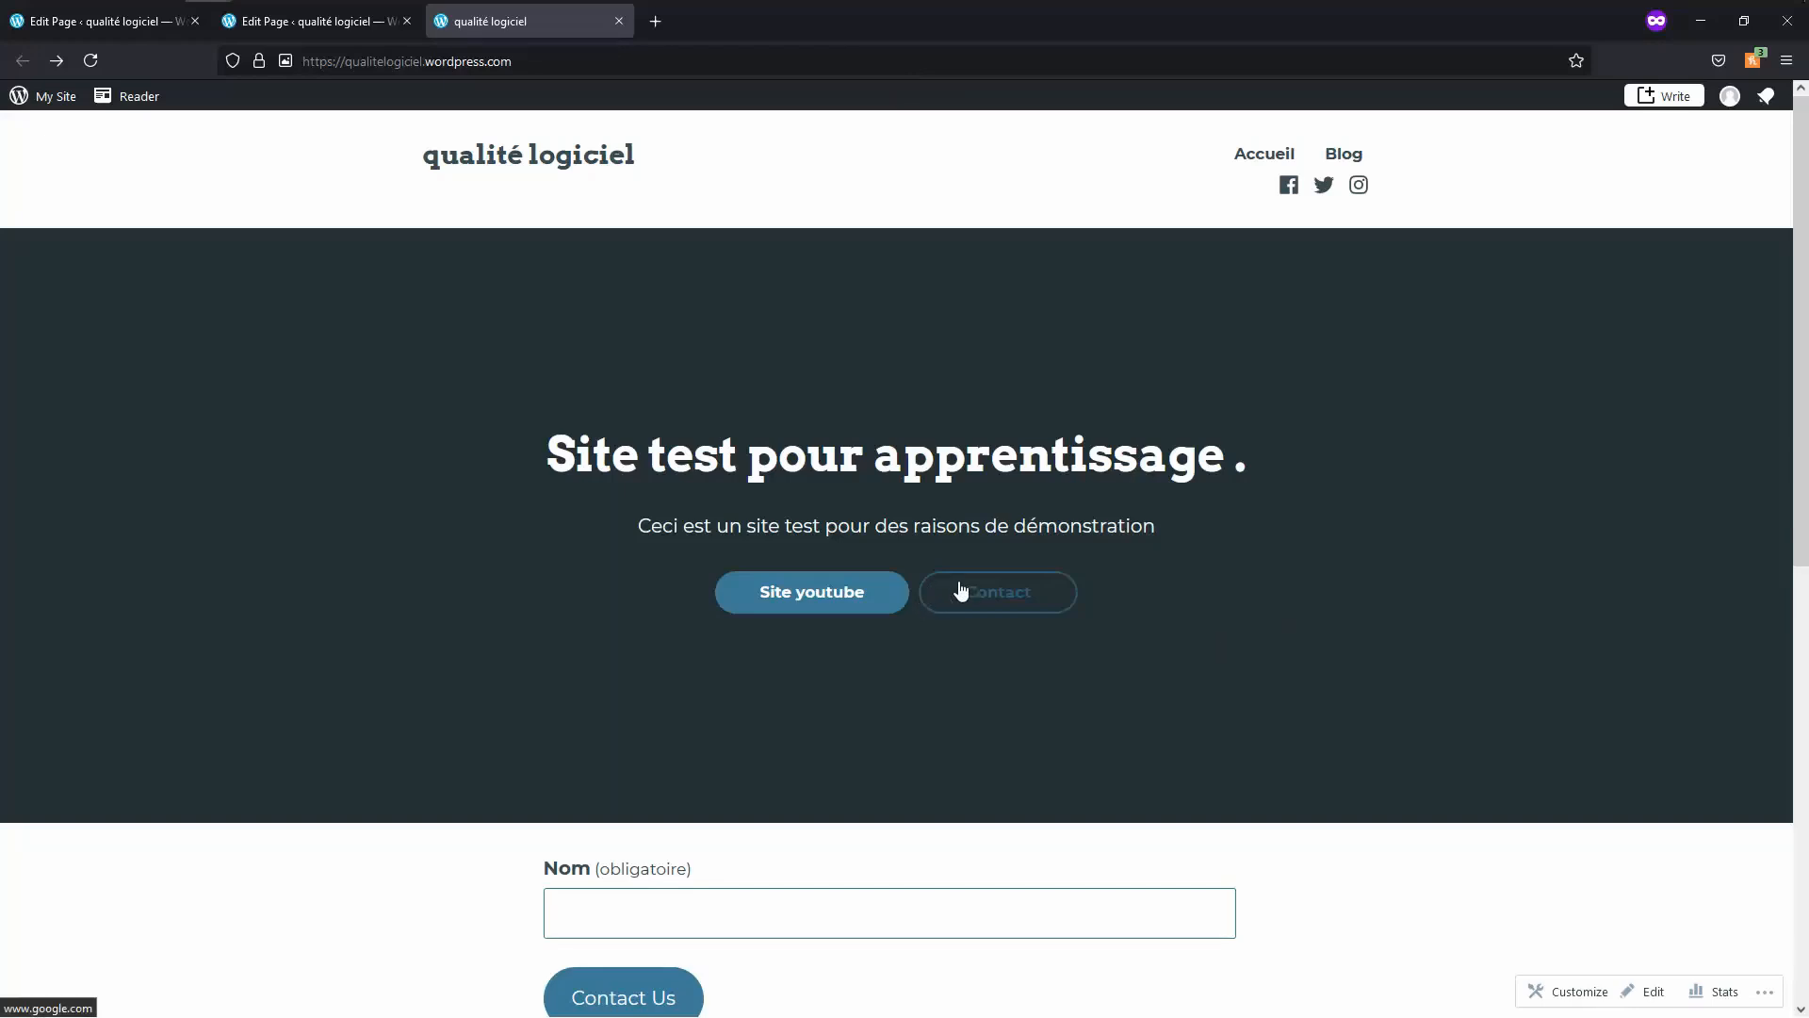
scroll(1212, 562, down, 4)
scroll(1214, 564, down, 3)
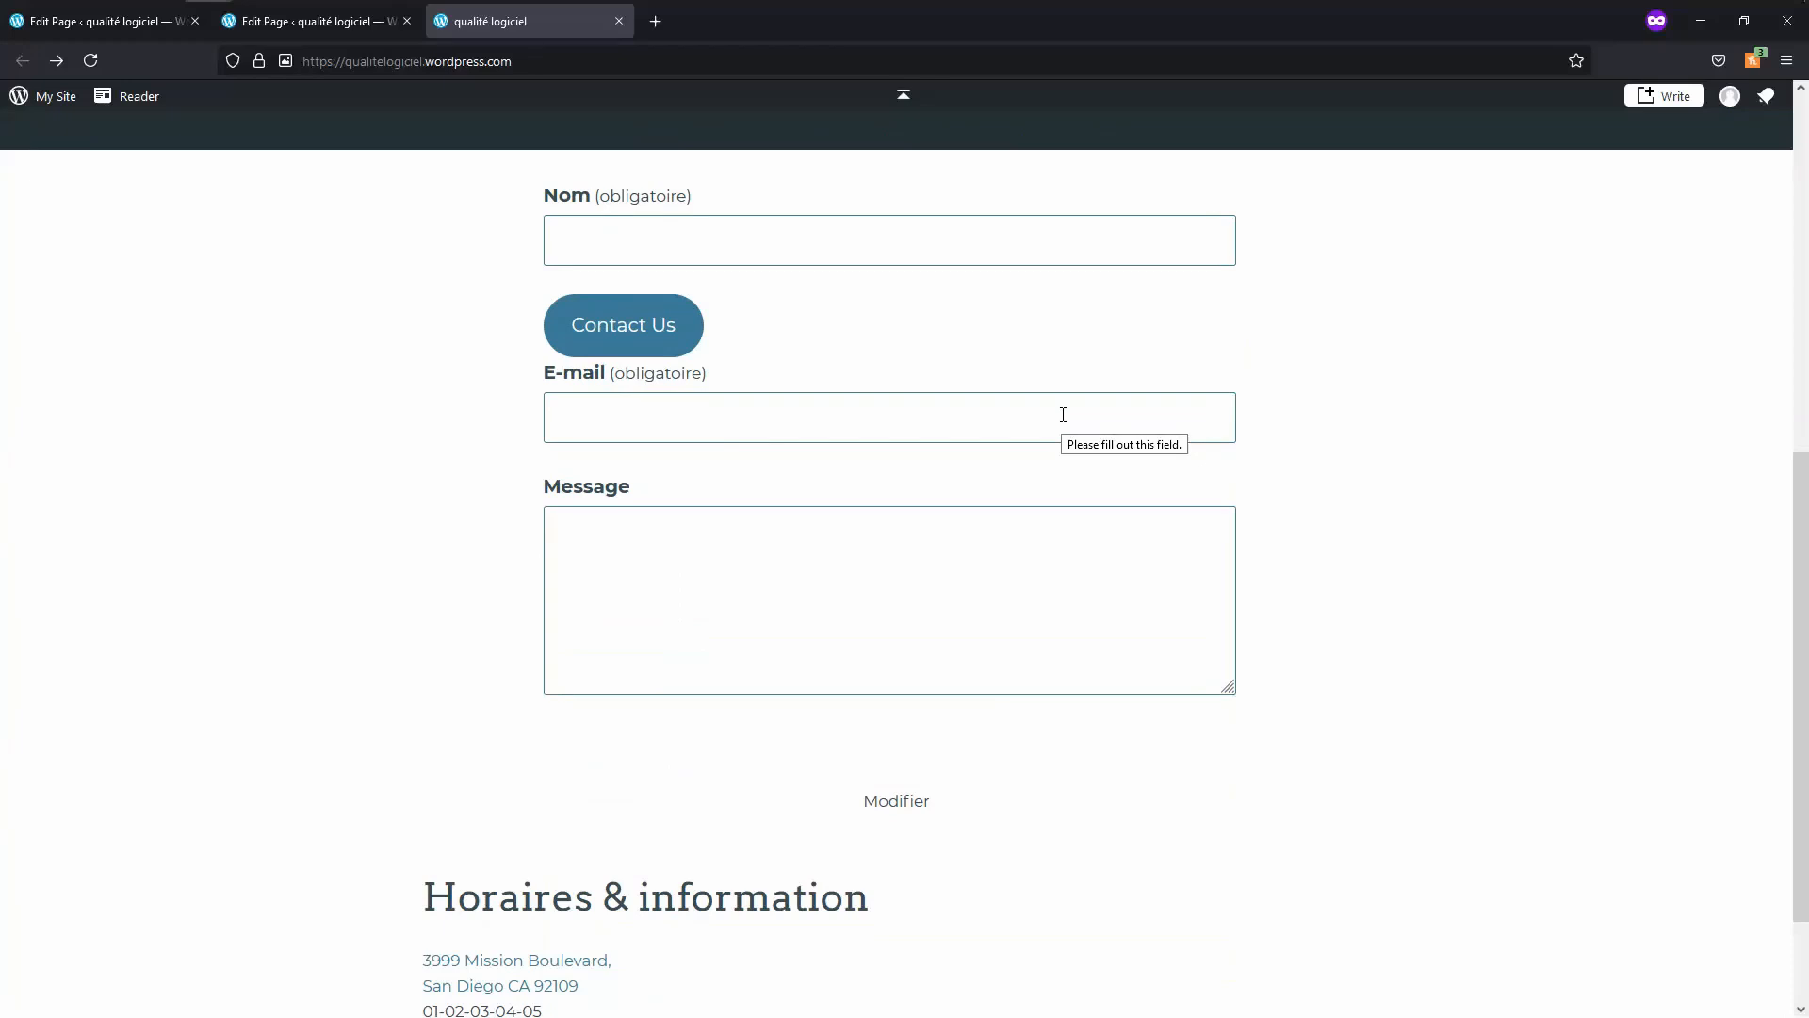
key(alt+Tab)
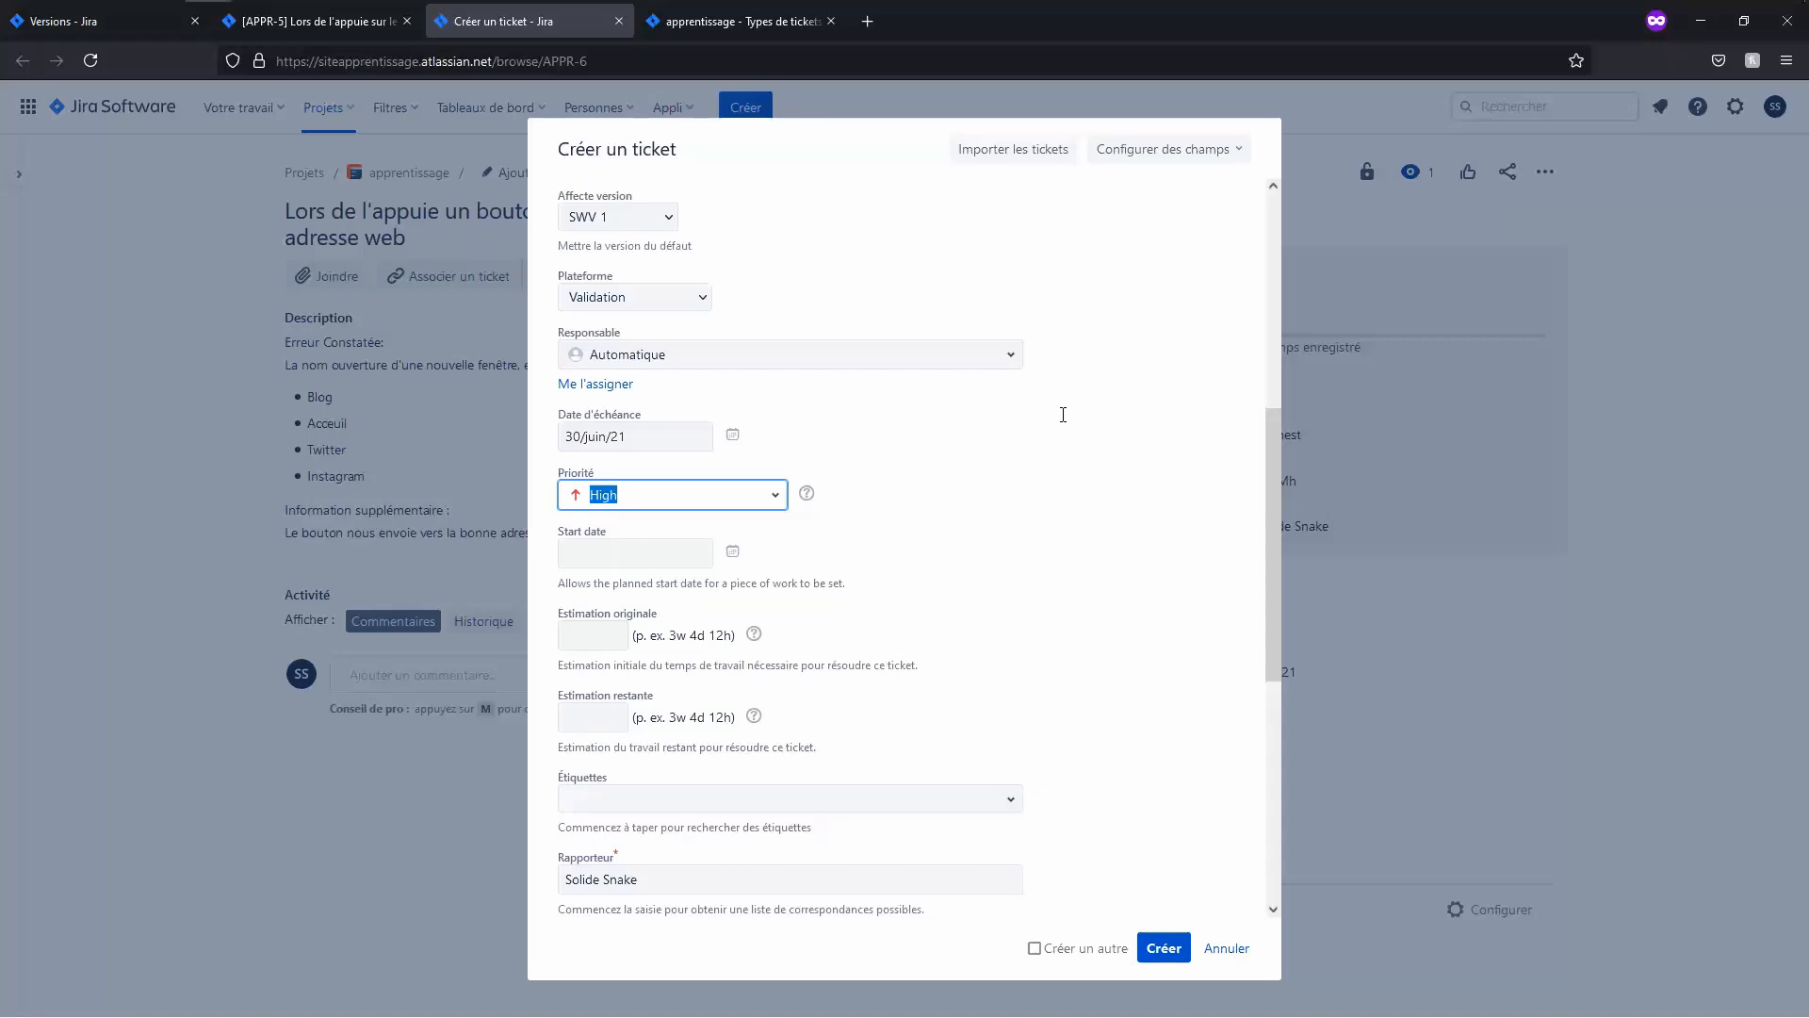
Step: Create the Contact button ticket and open it in a new browser tab
scroll(1062, 415, down, 6)
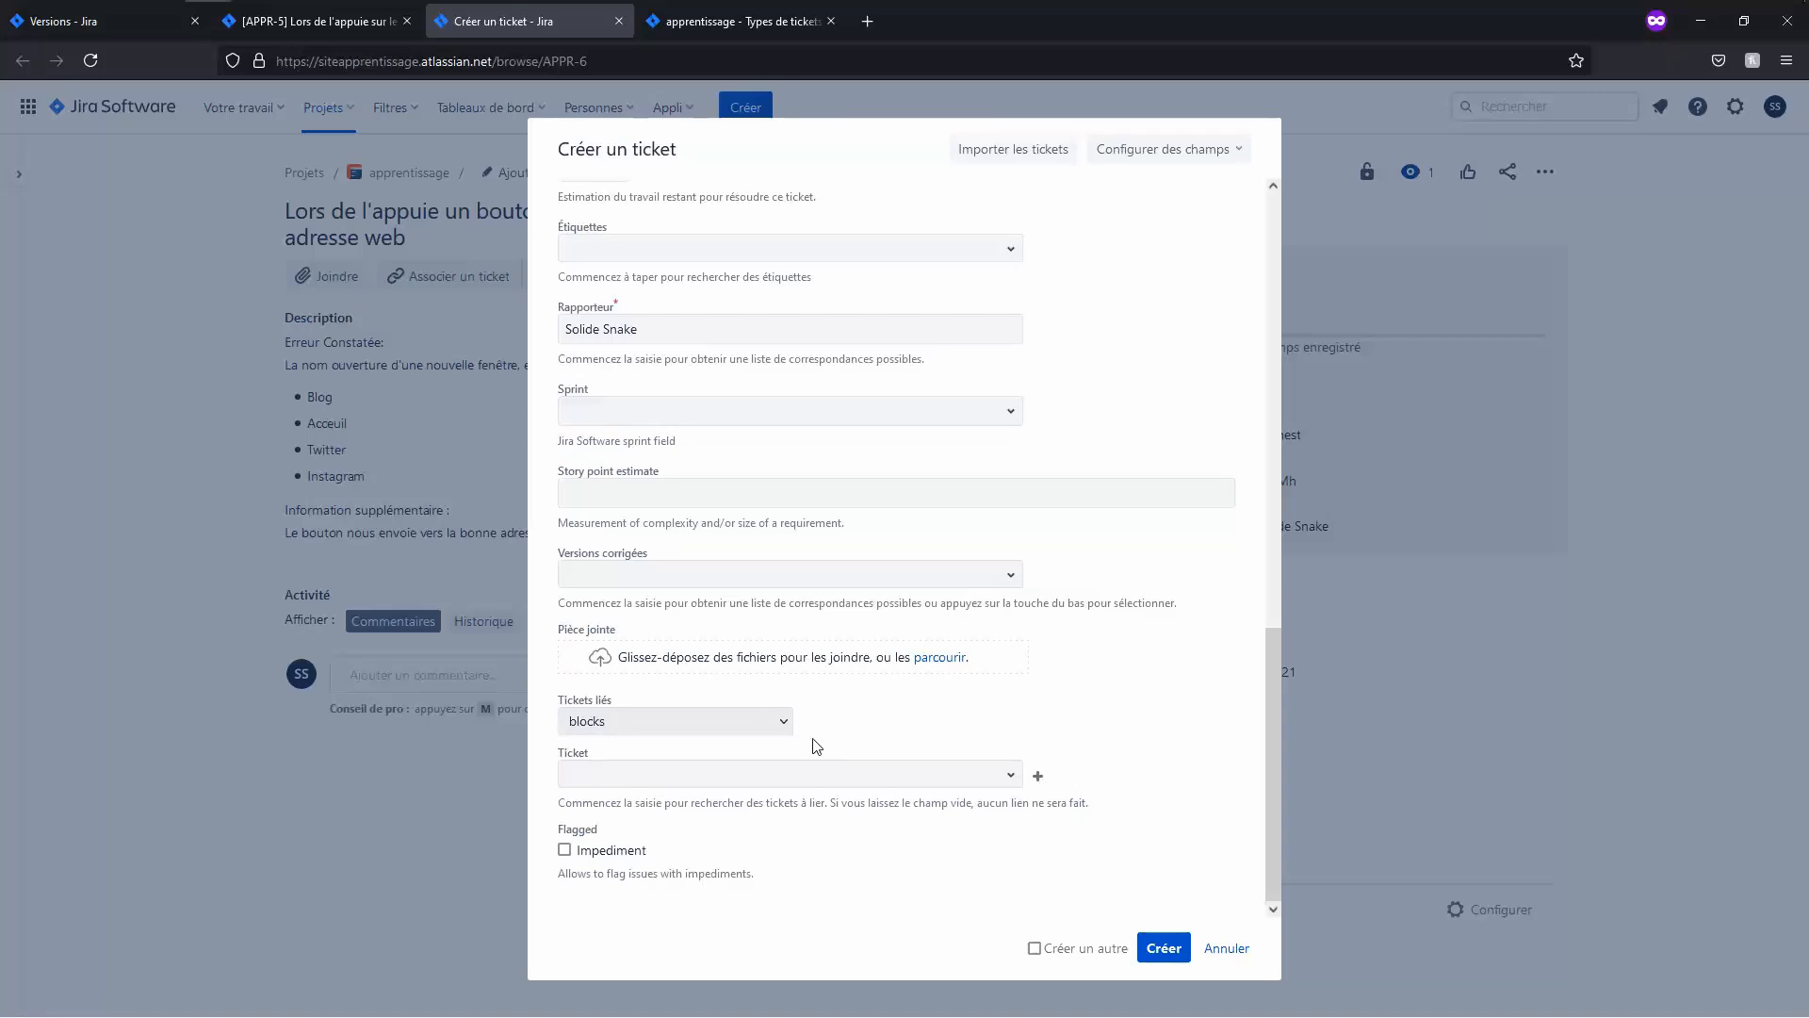
click(1157, 943)
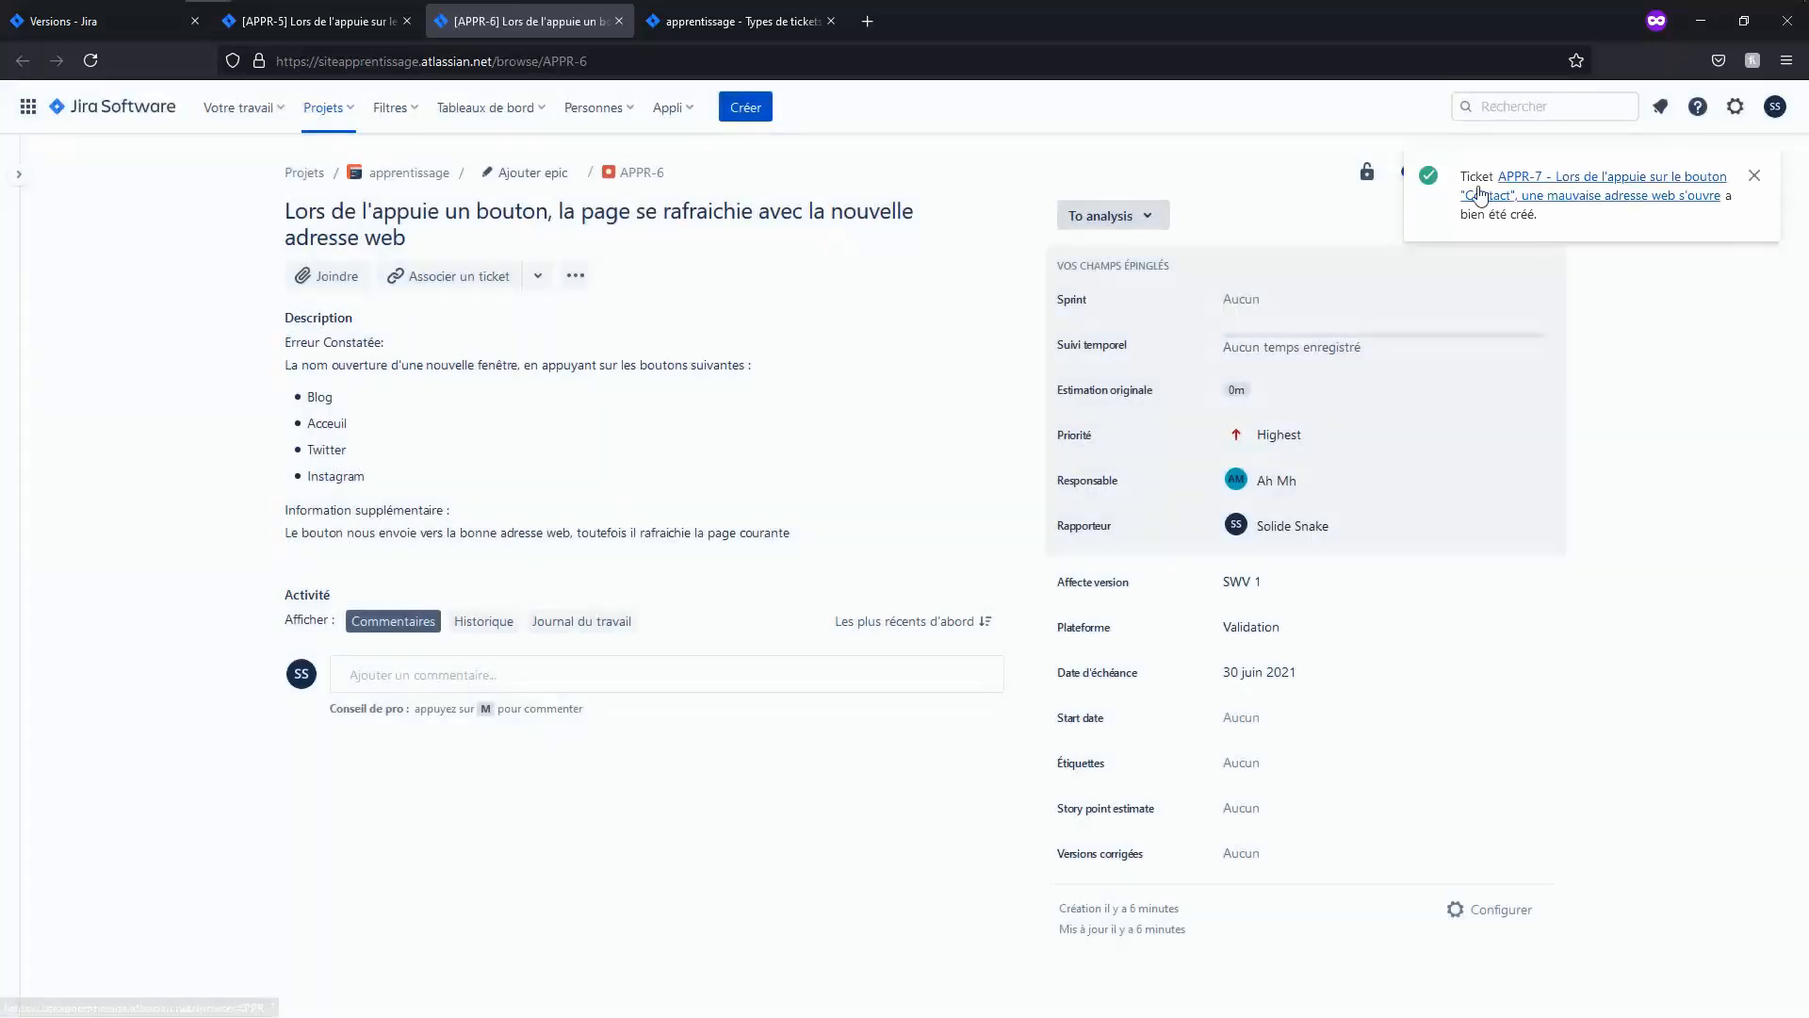
right_click(1481, 195)
click(1513, 205)
click(786, 23)
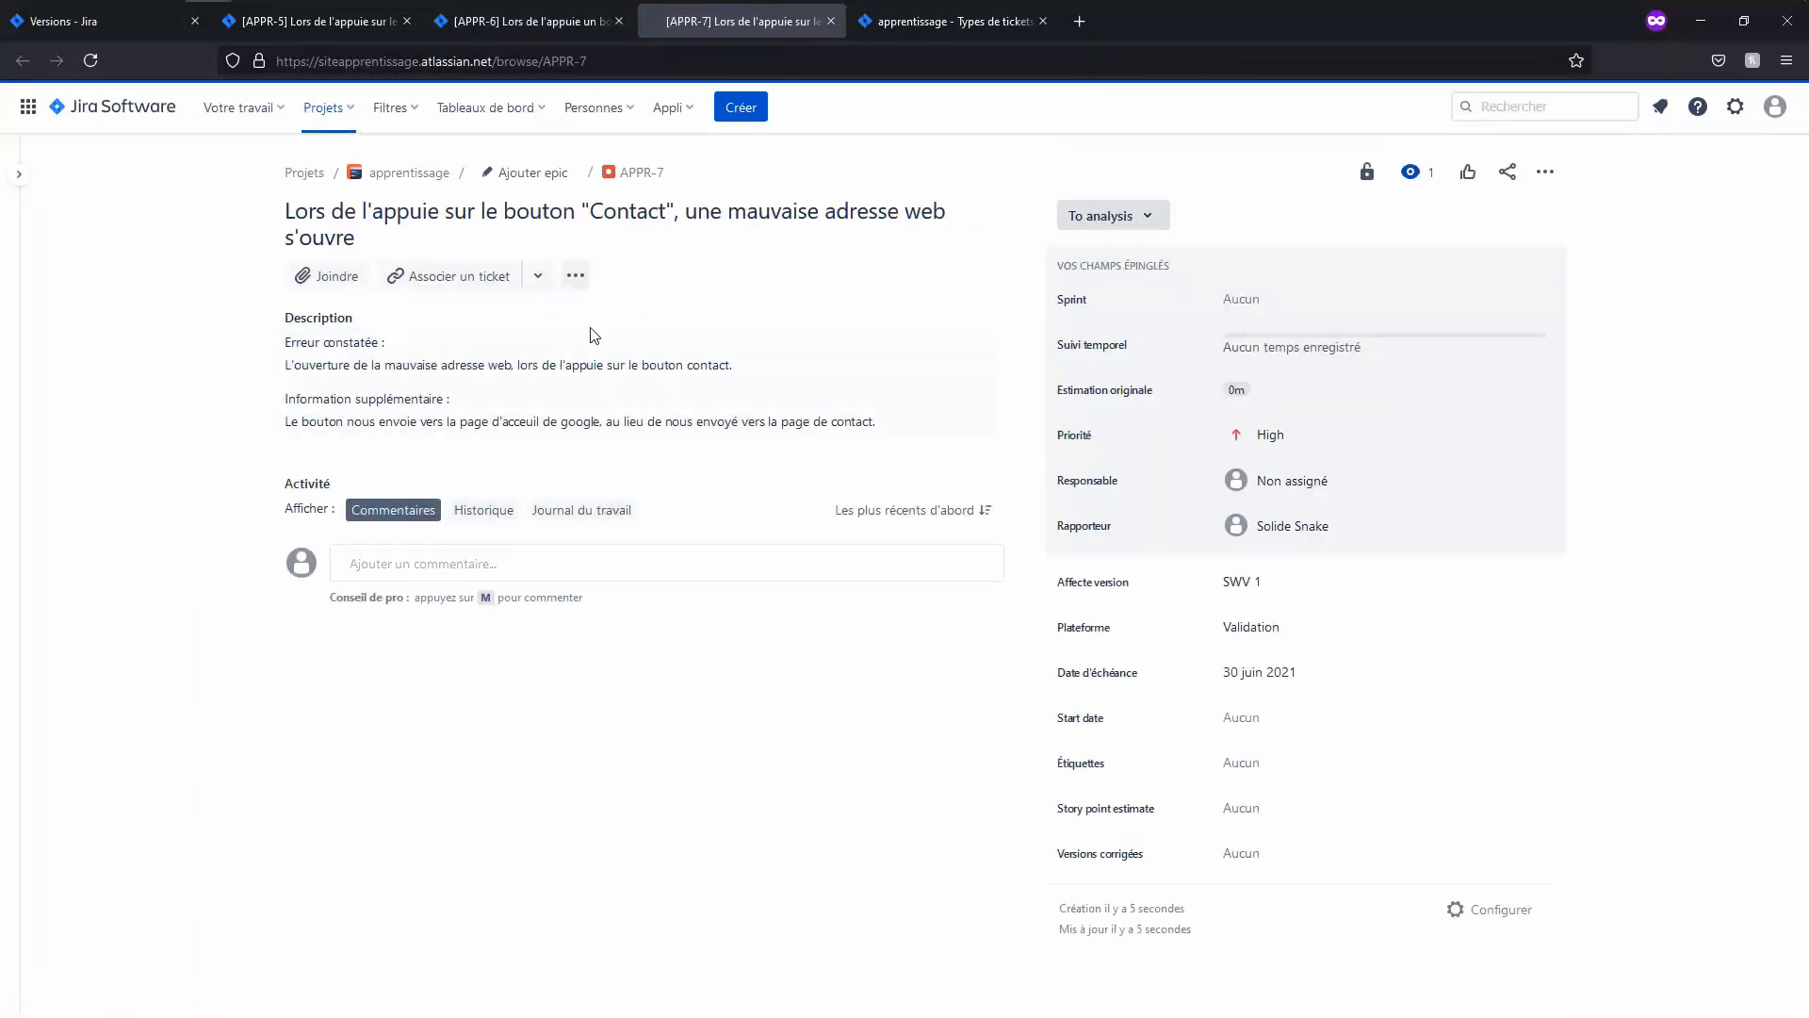
Step: Assign the ticket to the other team member and capitalize the description heading as "Erreur Constatée :", saving the change
click(1389, 484)
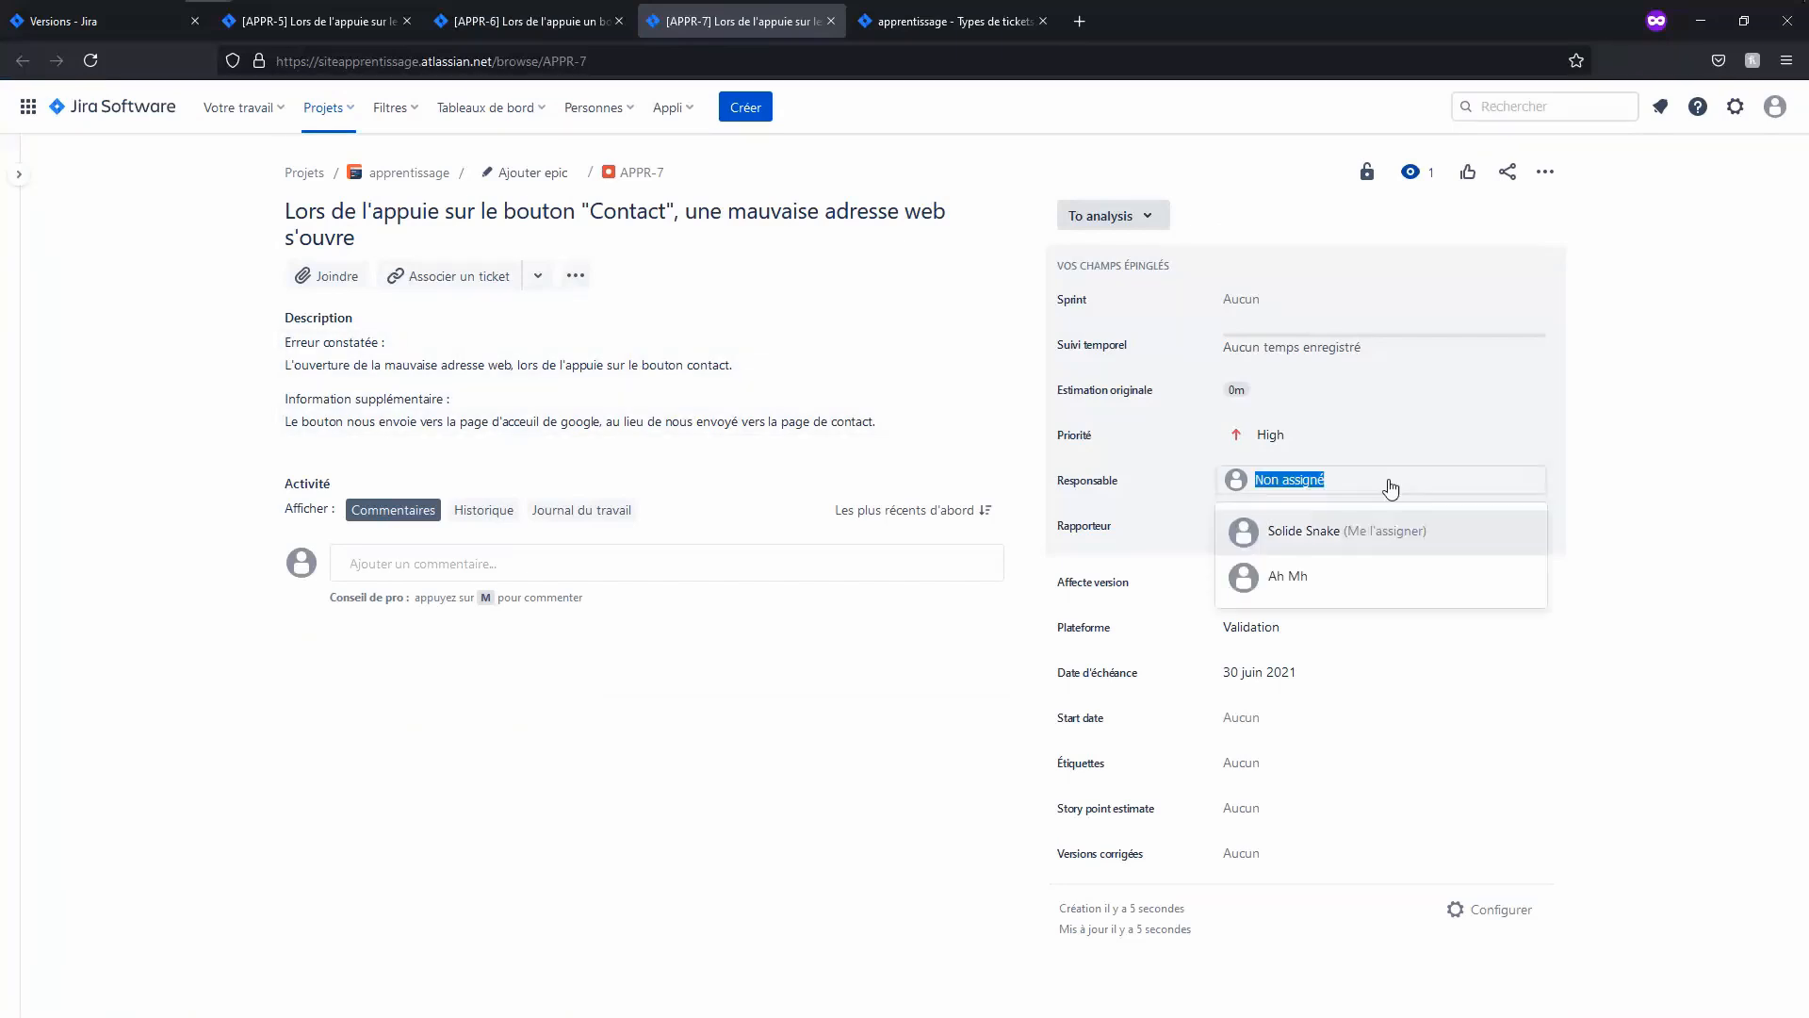
click(1310, 572)
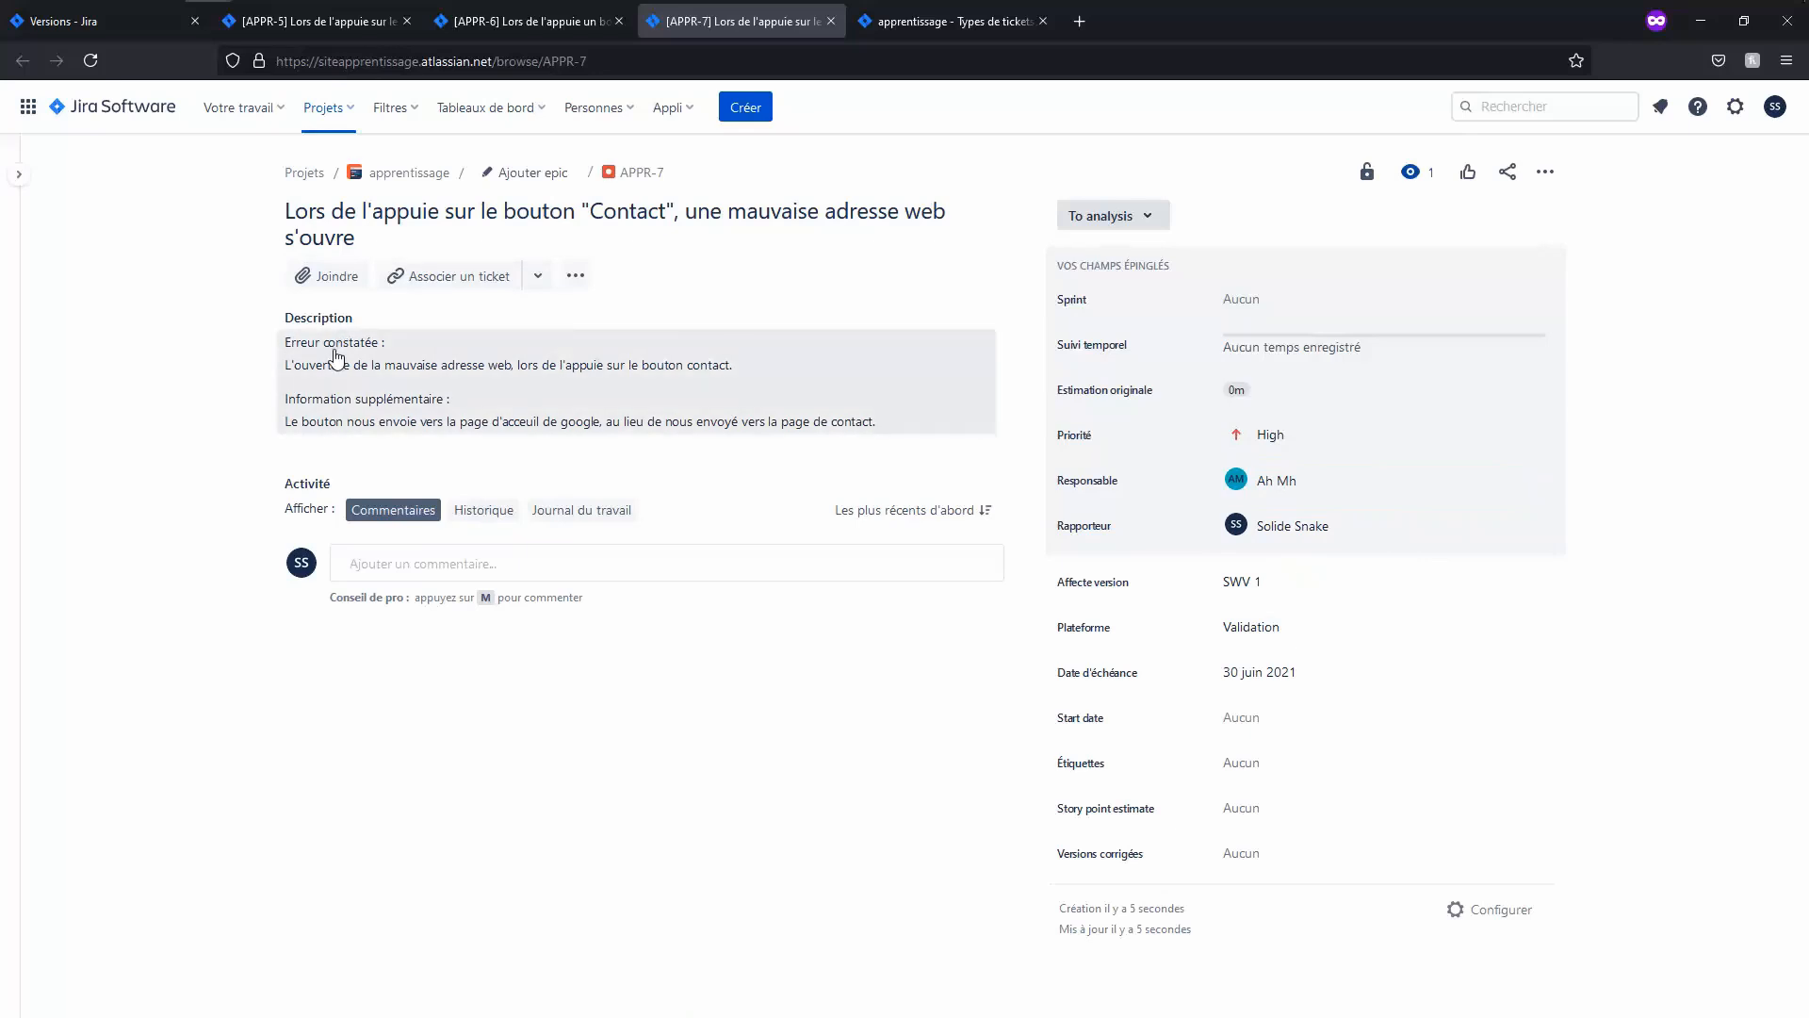
double_click(335, 355)
click(480, 411)
click(361, 412)
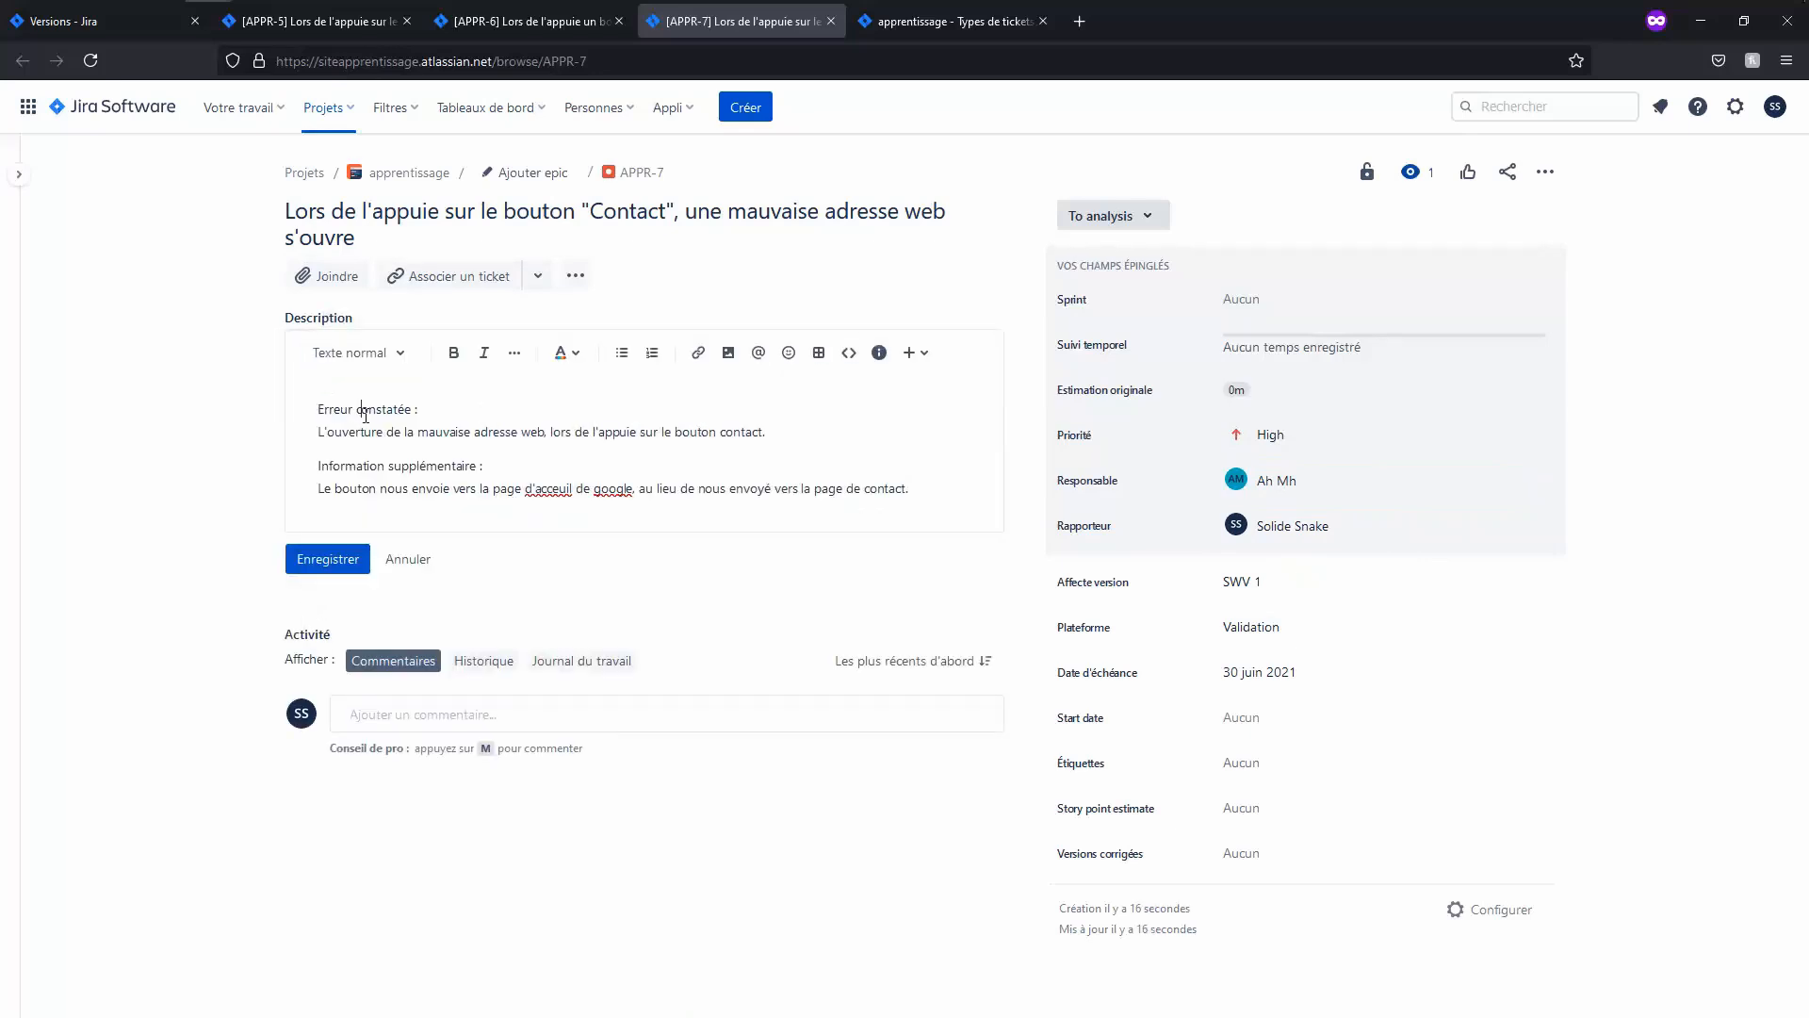
key(BackSpace)
text(C)
click(339, 558)
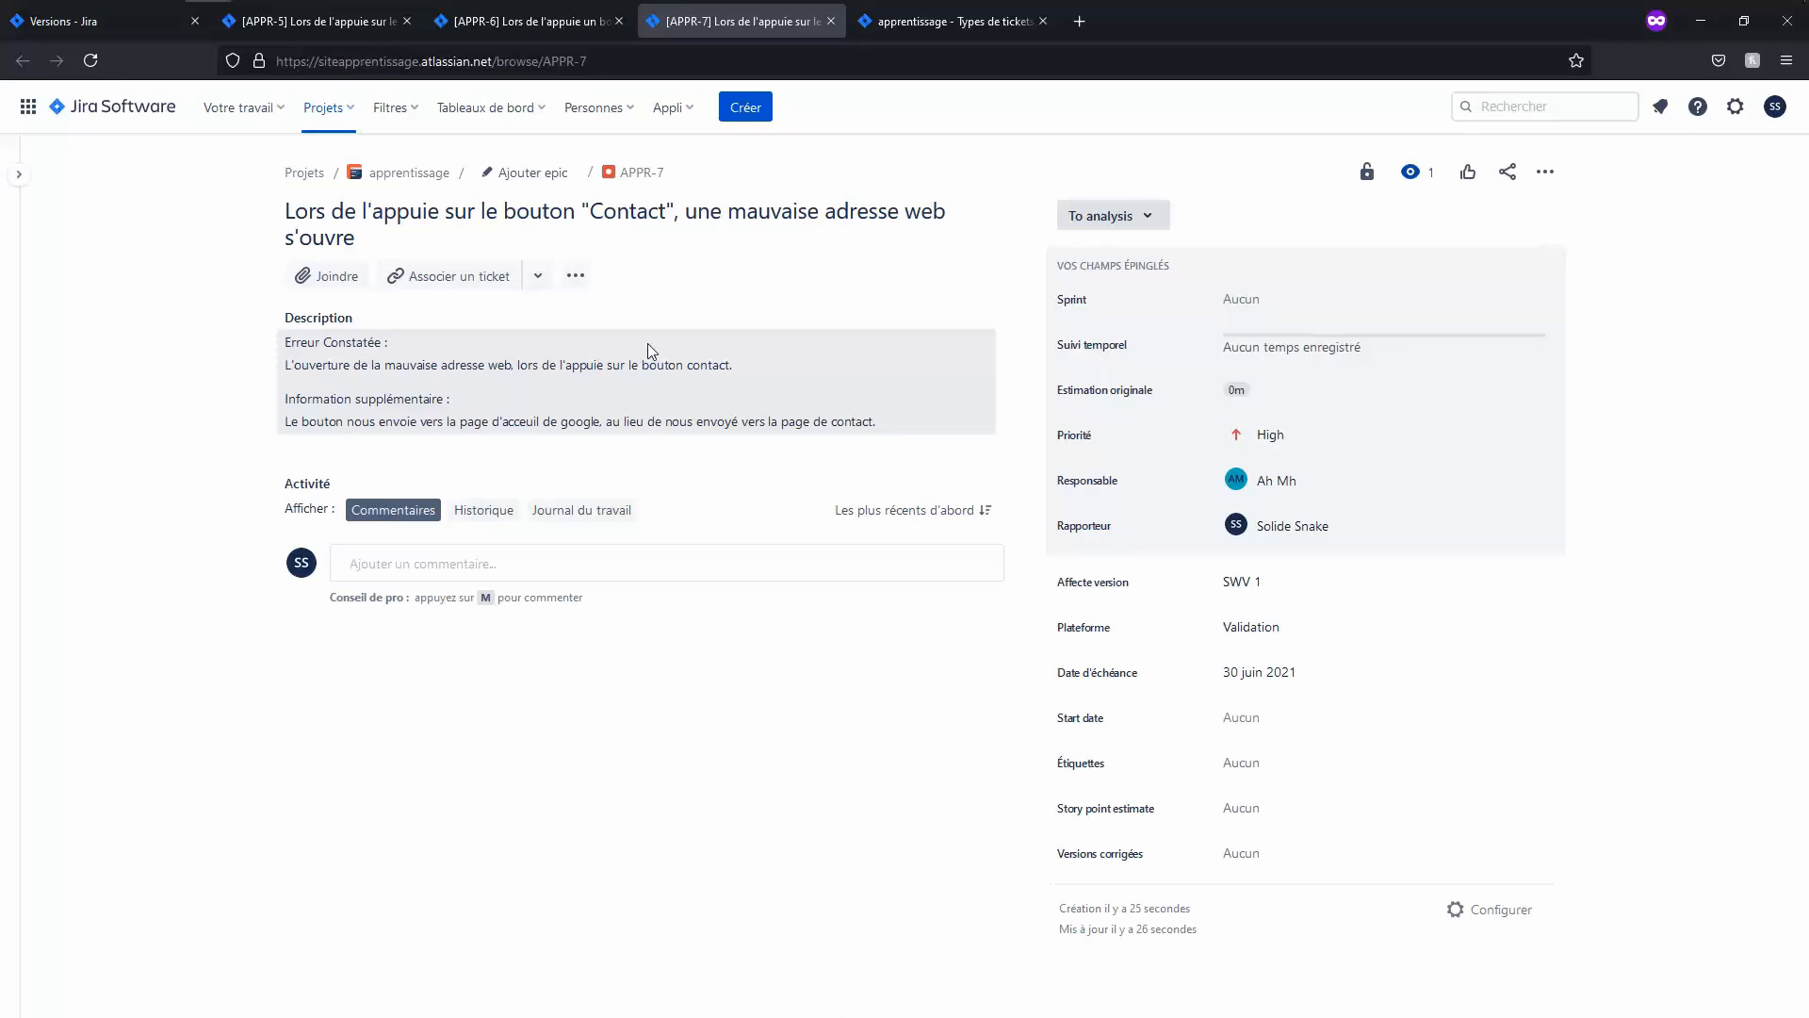
Step: Examine the placement of the "Contact Us" button in the test website's contact form
key(alt+Tab)
scroll(699, 297, up, 5)
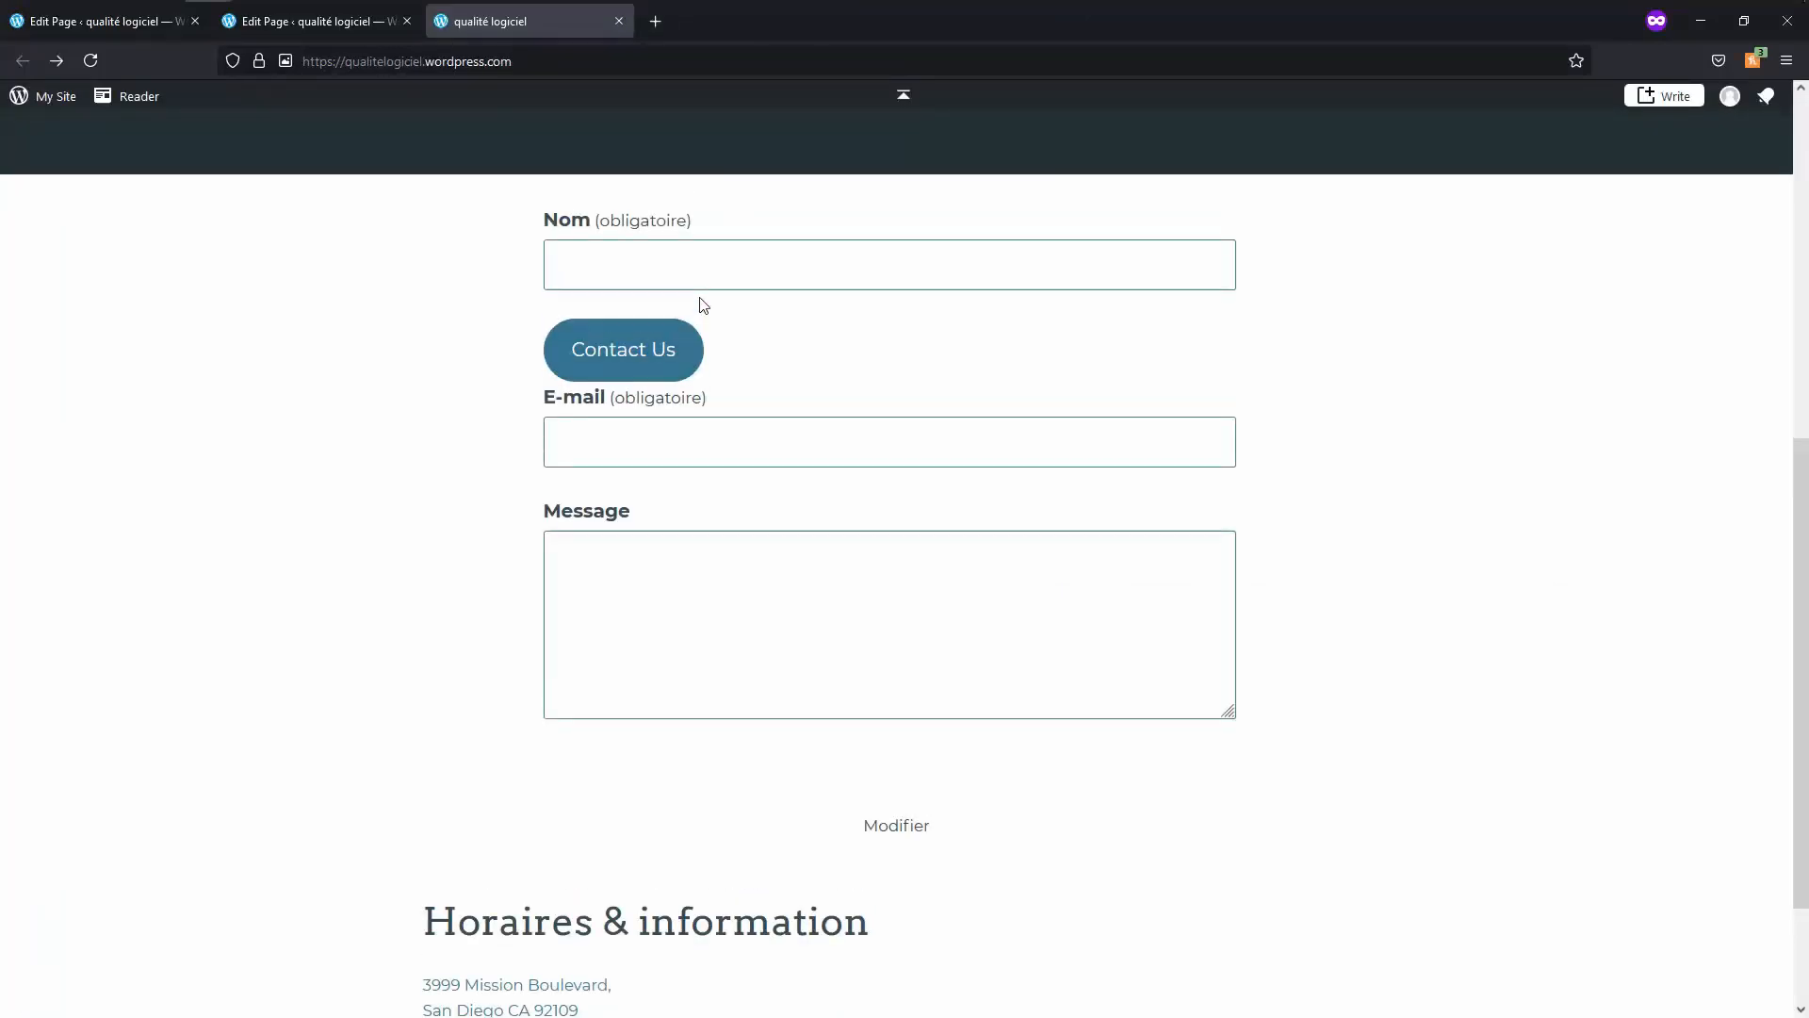
scroll(1102, 299, down, 5)
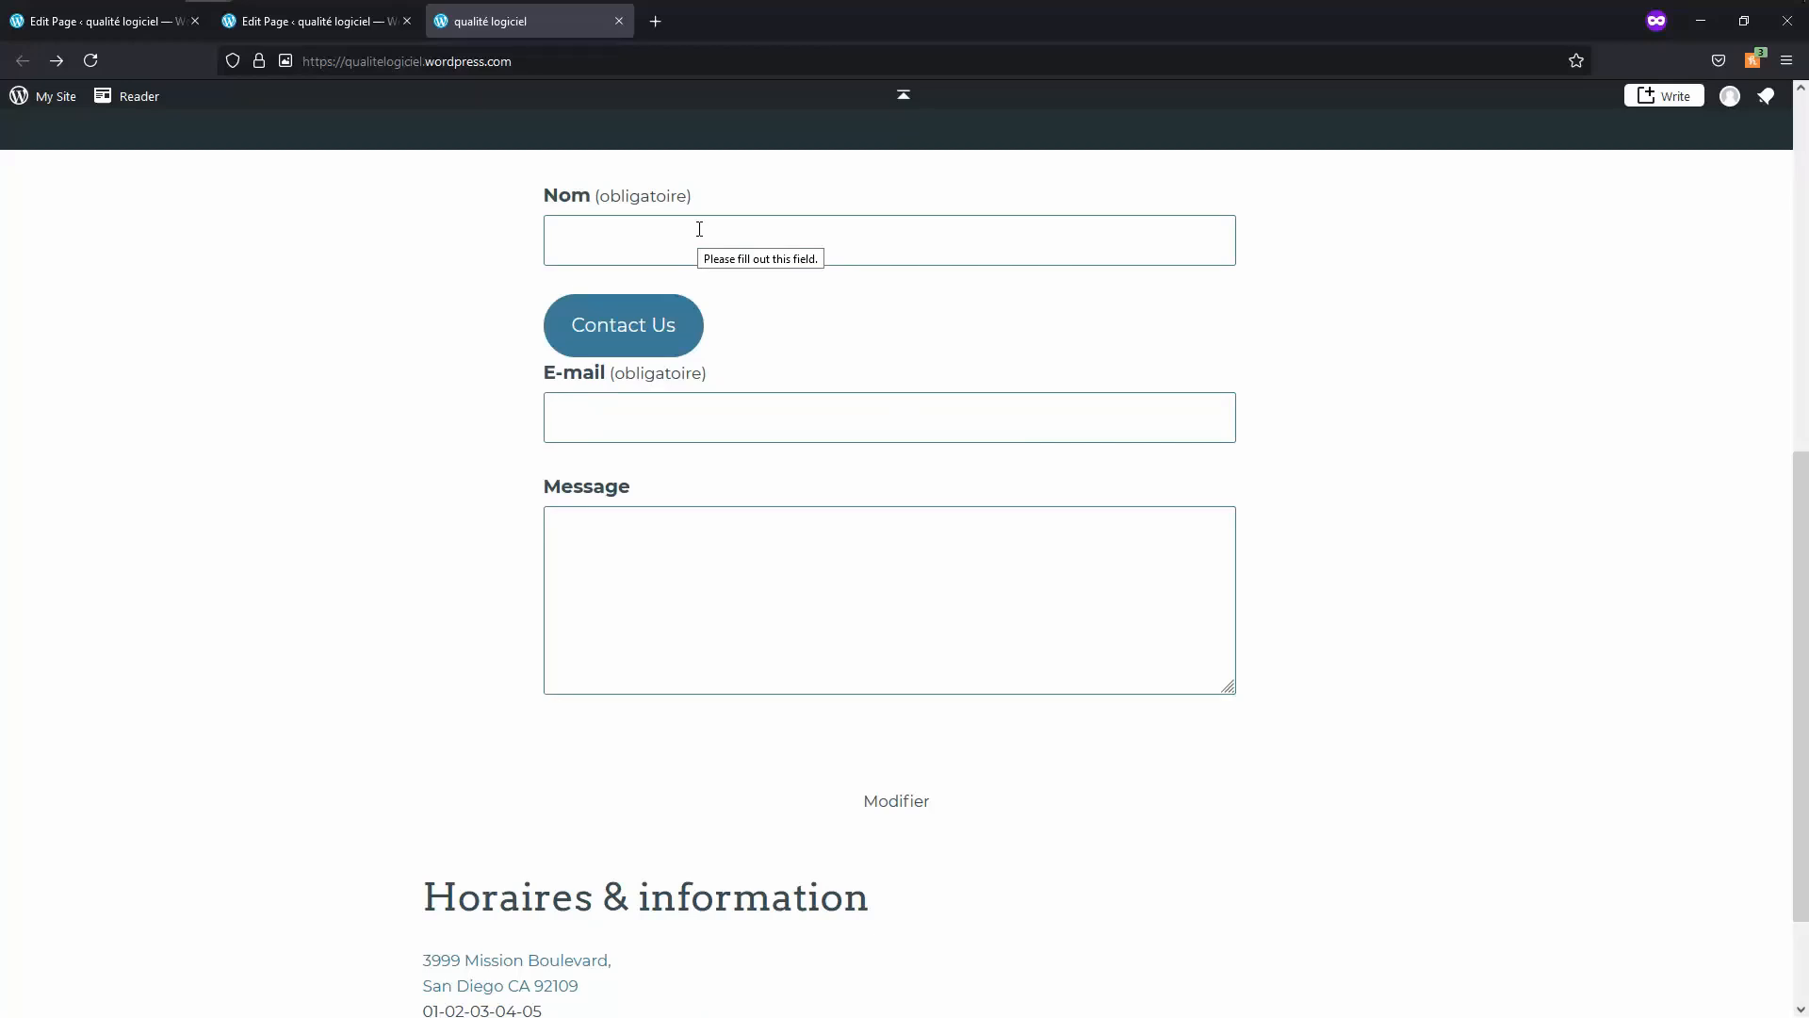
key(alt+Tab)
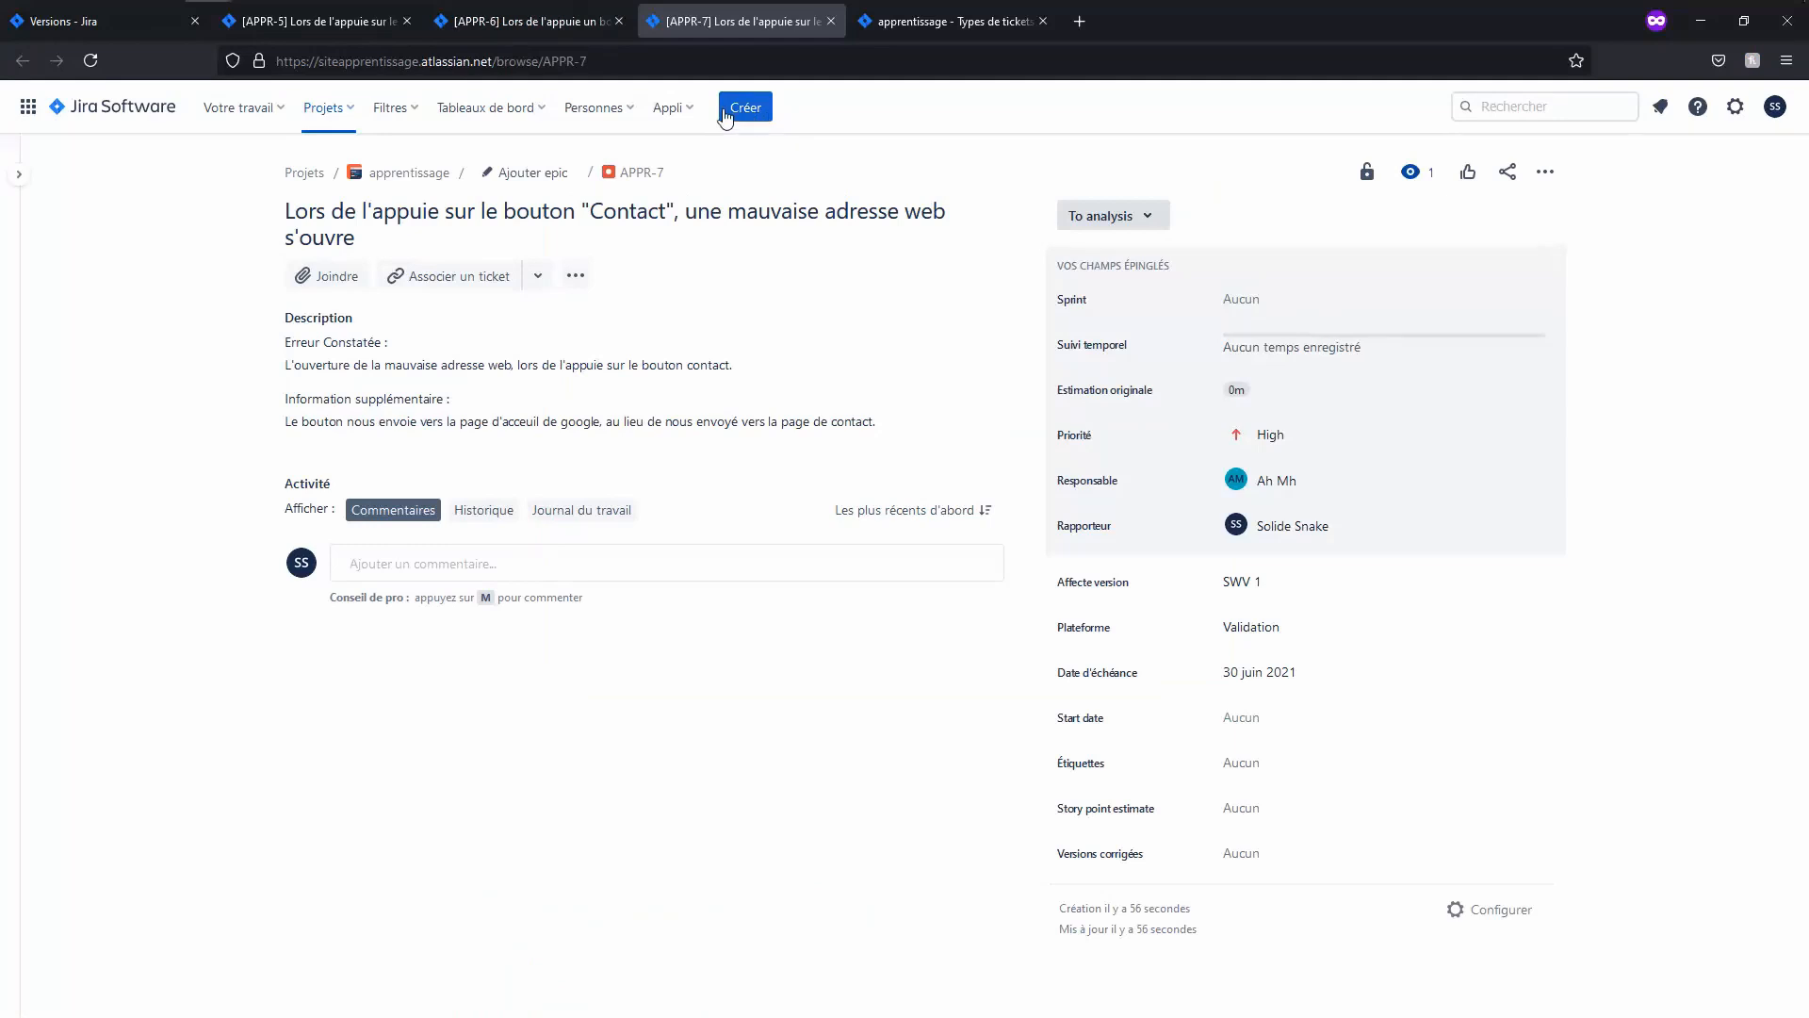
Step: Close the APPR-5 and APPR-6 tabs and start a new bug ticket summarized as "Emplacement du bouton "Contact US" pas conforme"
click(407, 22)
click(407, 21)
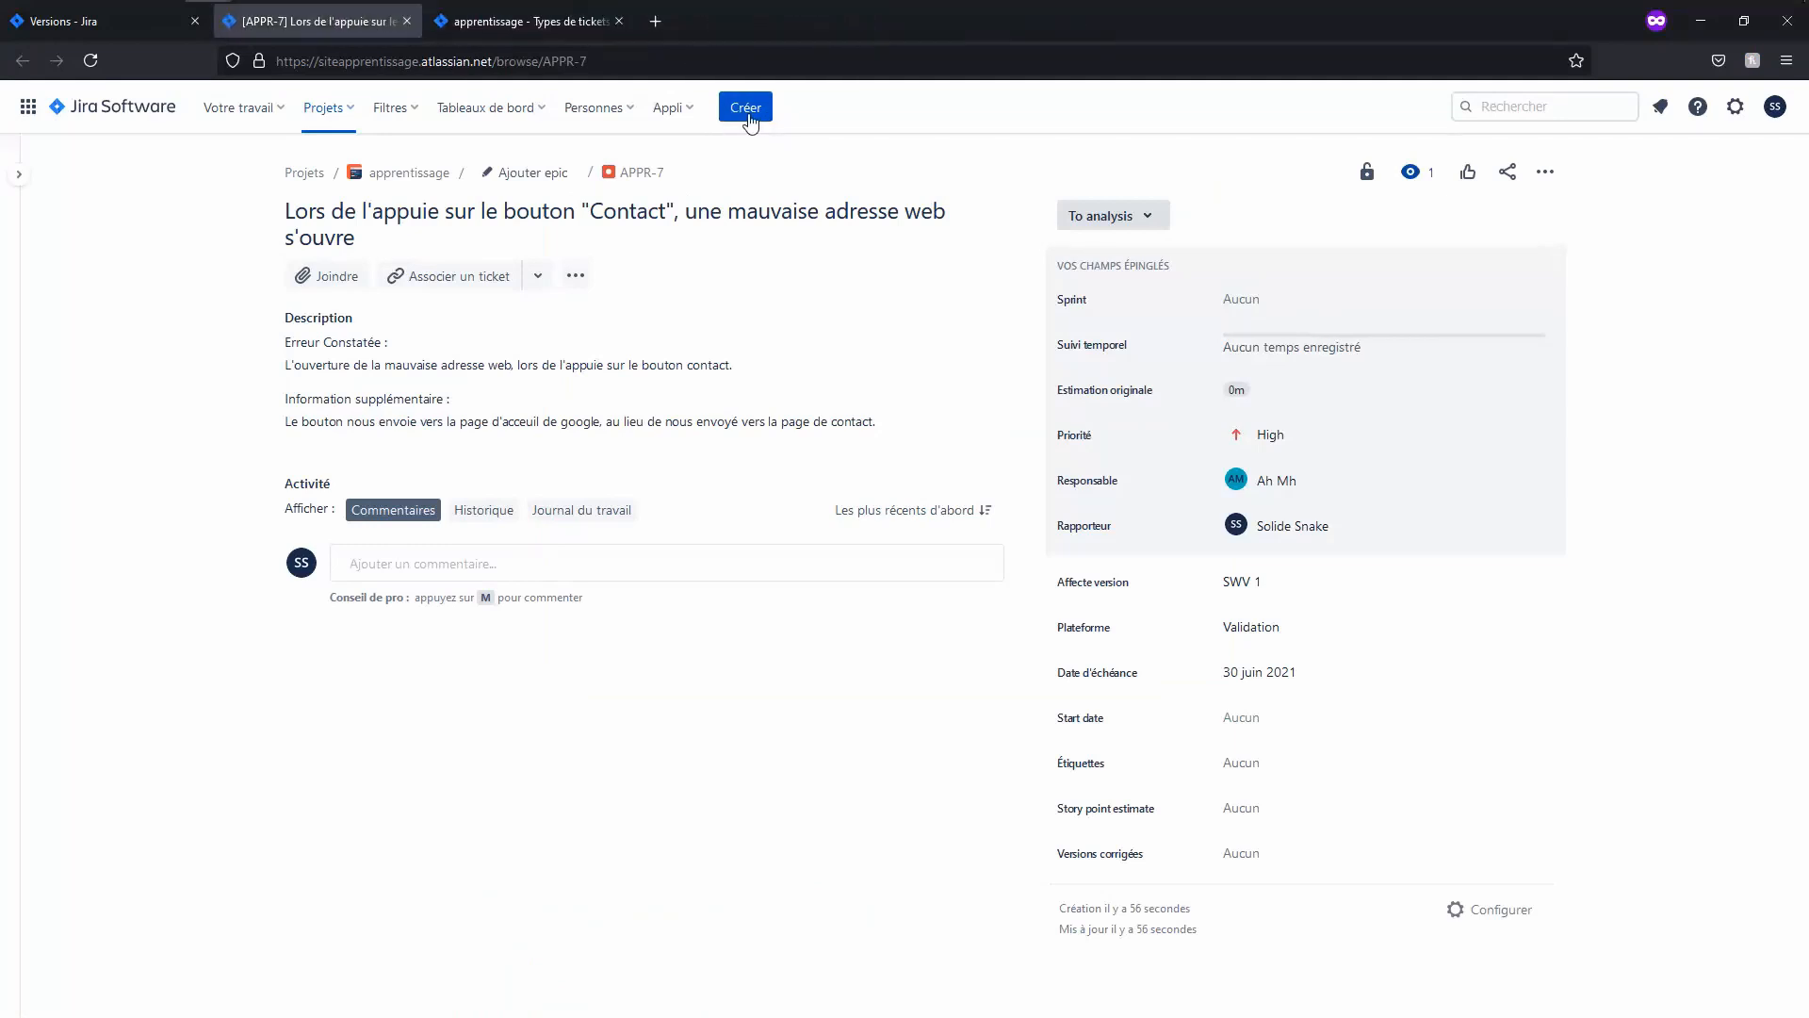
click(761, 117)
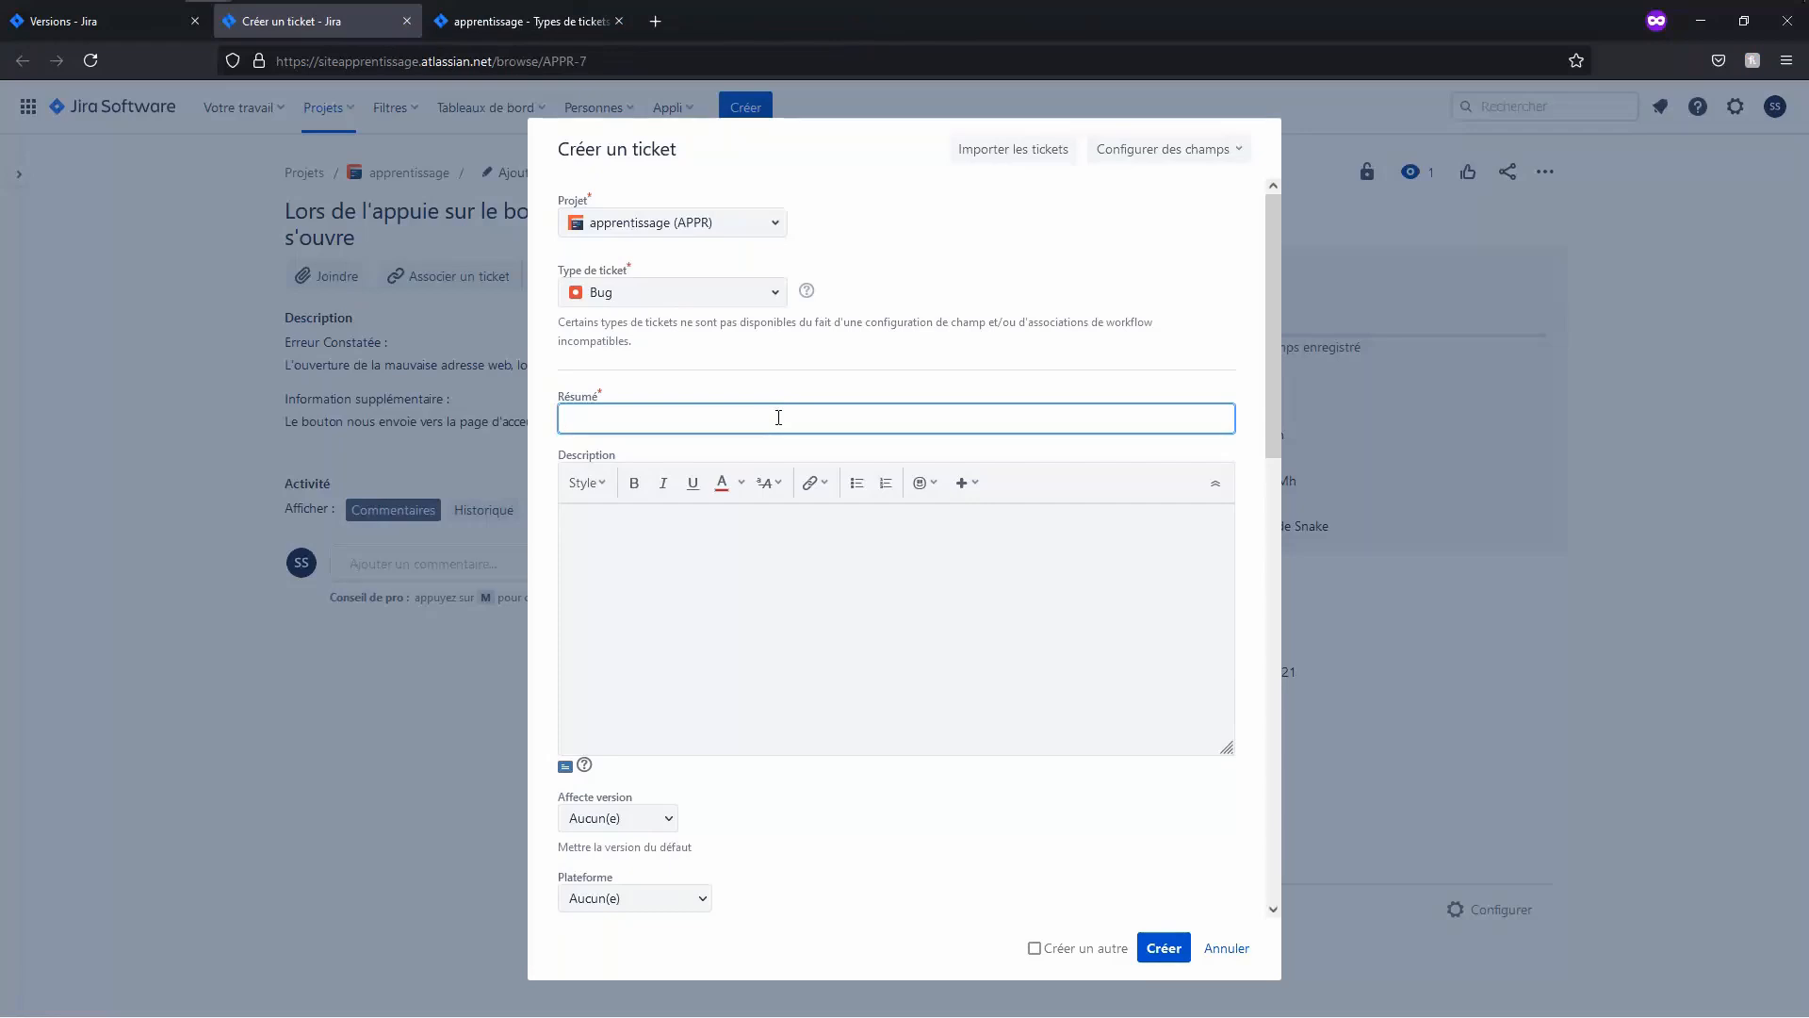
text(Emplacezme)
key(BackSpace)
key(BackSpace)
text(ment du bouton)
text( "Contact)
text( Us"é)
text( pas conforme)
key(Tab)
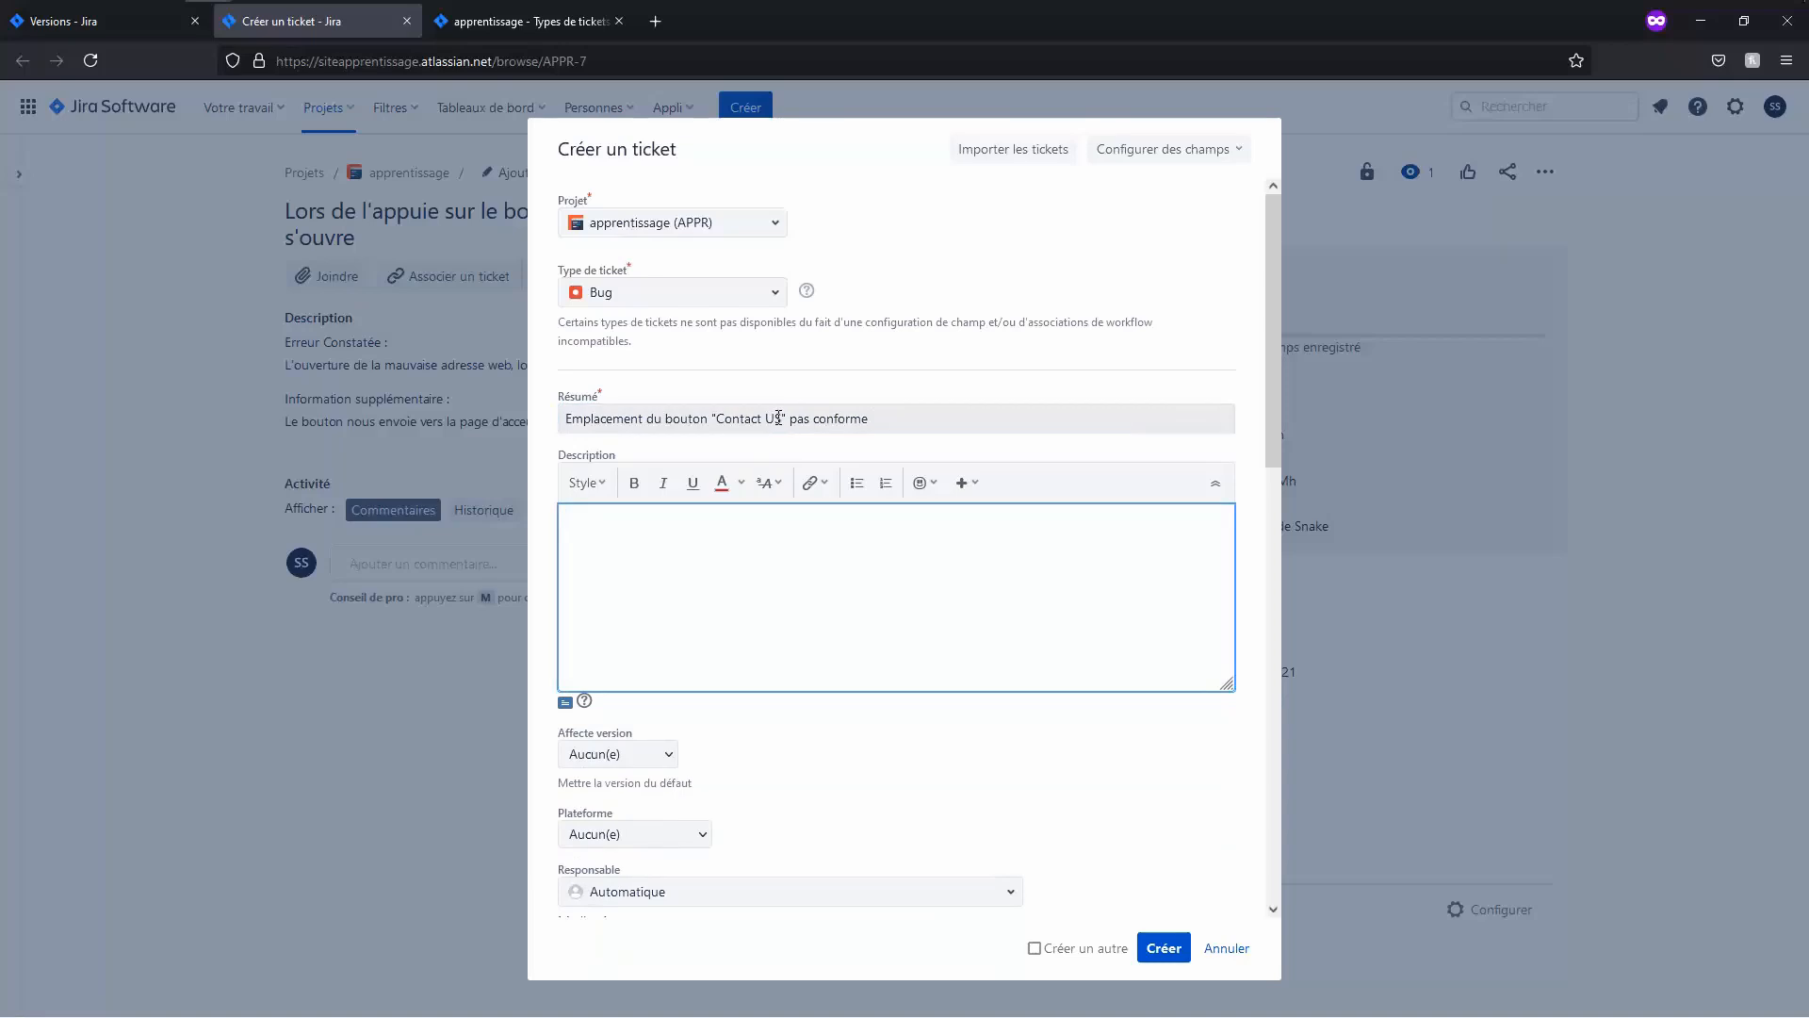
Step: Begin the description with "Erreur Constatée :" and the line "Le bouton "Contact Us" est entre les champs"
text(Erreur Constatée :)
key(Return)
text(Le bouton "Contact Us")
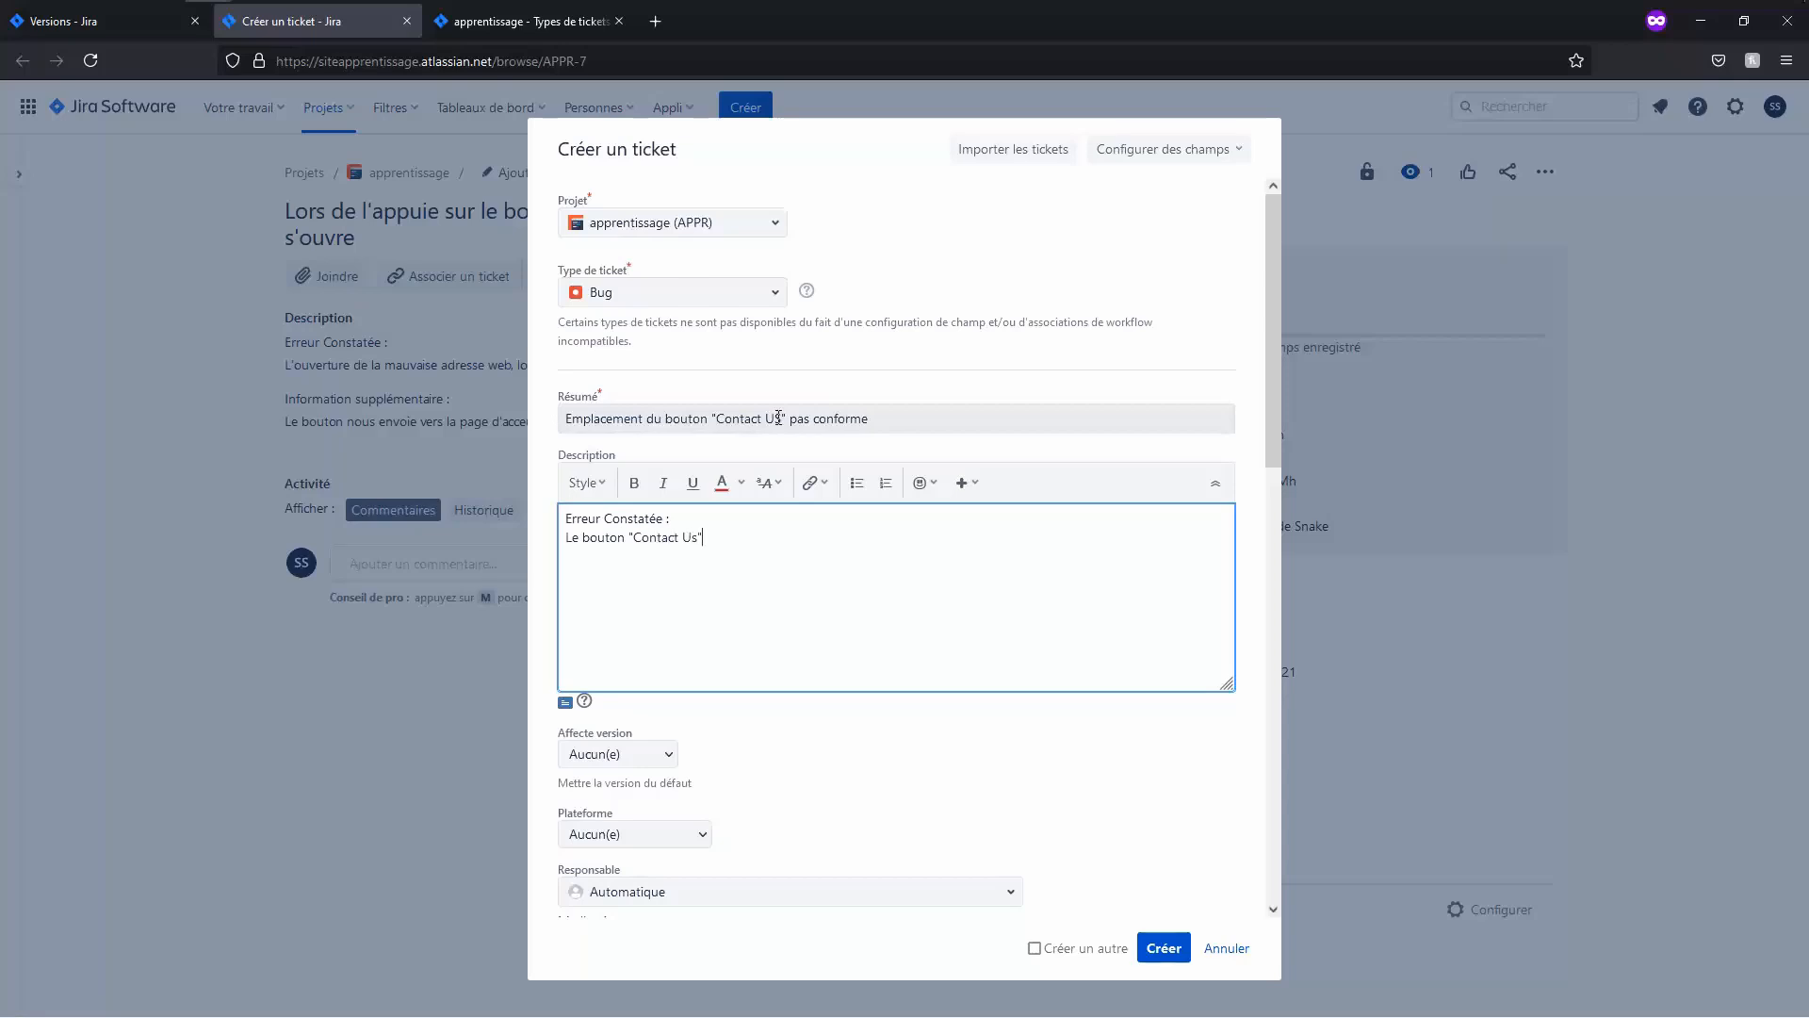
text( est entre les chalmps)
key(BackSpace)
key(BackSpace)
key(BackSpace)
key(BackSpace)
text(mpa)
key(BackSpace)
text(s)
Step: Check the field names on the test website and complete the error sentence with "Nom" et "Email"
key(alt+Tab)
key(alt+Tab)
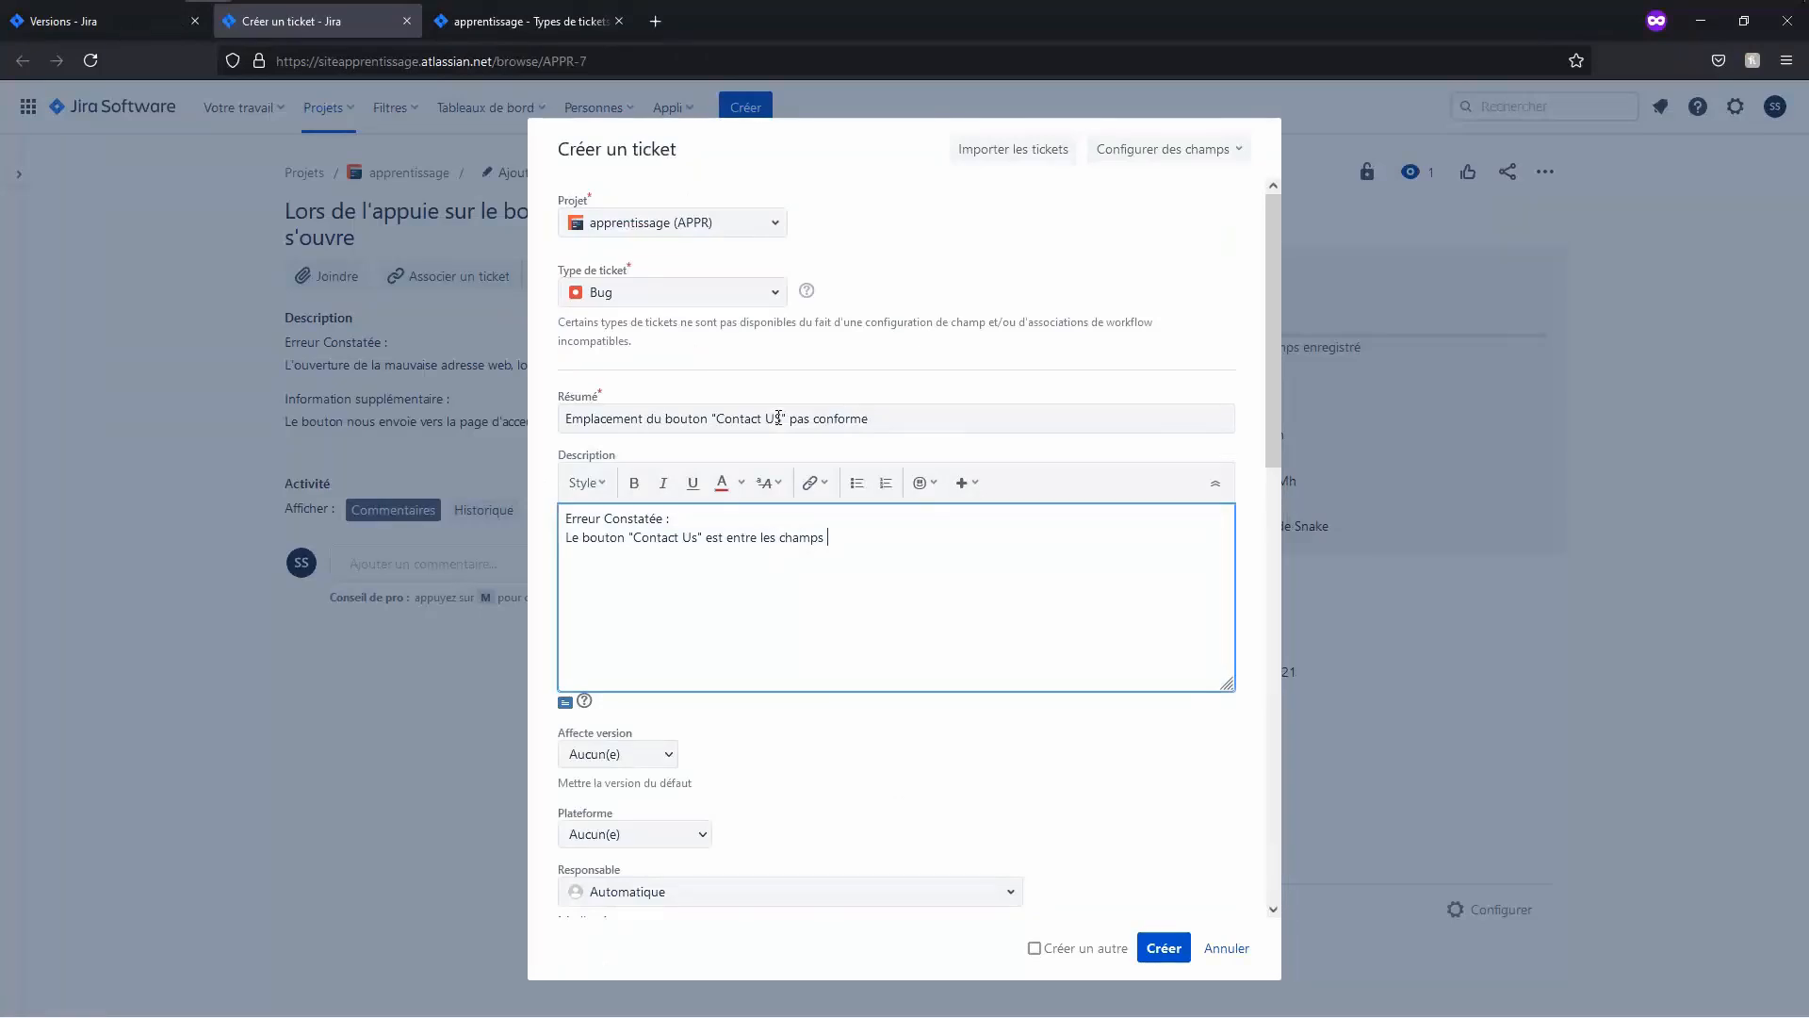
text("Nom" et)
key(alt+Tab)
key(alt+Tab)
text("Email")
text(, au li)
text(eu d')
key(BackSpace)
key(BackSpace)
key(BackSpace)
key(BackSpace)
key(BackSpace)
key(BackSpace)
key(BackSpace)
key(BackSpace)
key(BackSpace)
key(BackSpace)
Step: Add a "Résultat attendu :" section reading "Le bouton est localisé sous le champs "Message"." to the description
key(Return)
key(Return)
text(Résultat attendu :)
key(Return)
text(Le bouton est)
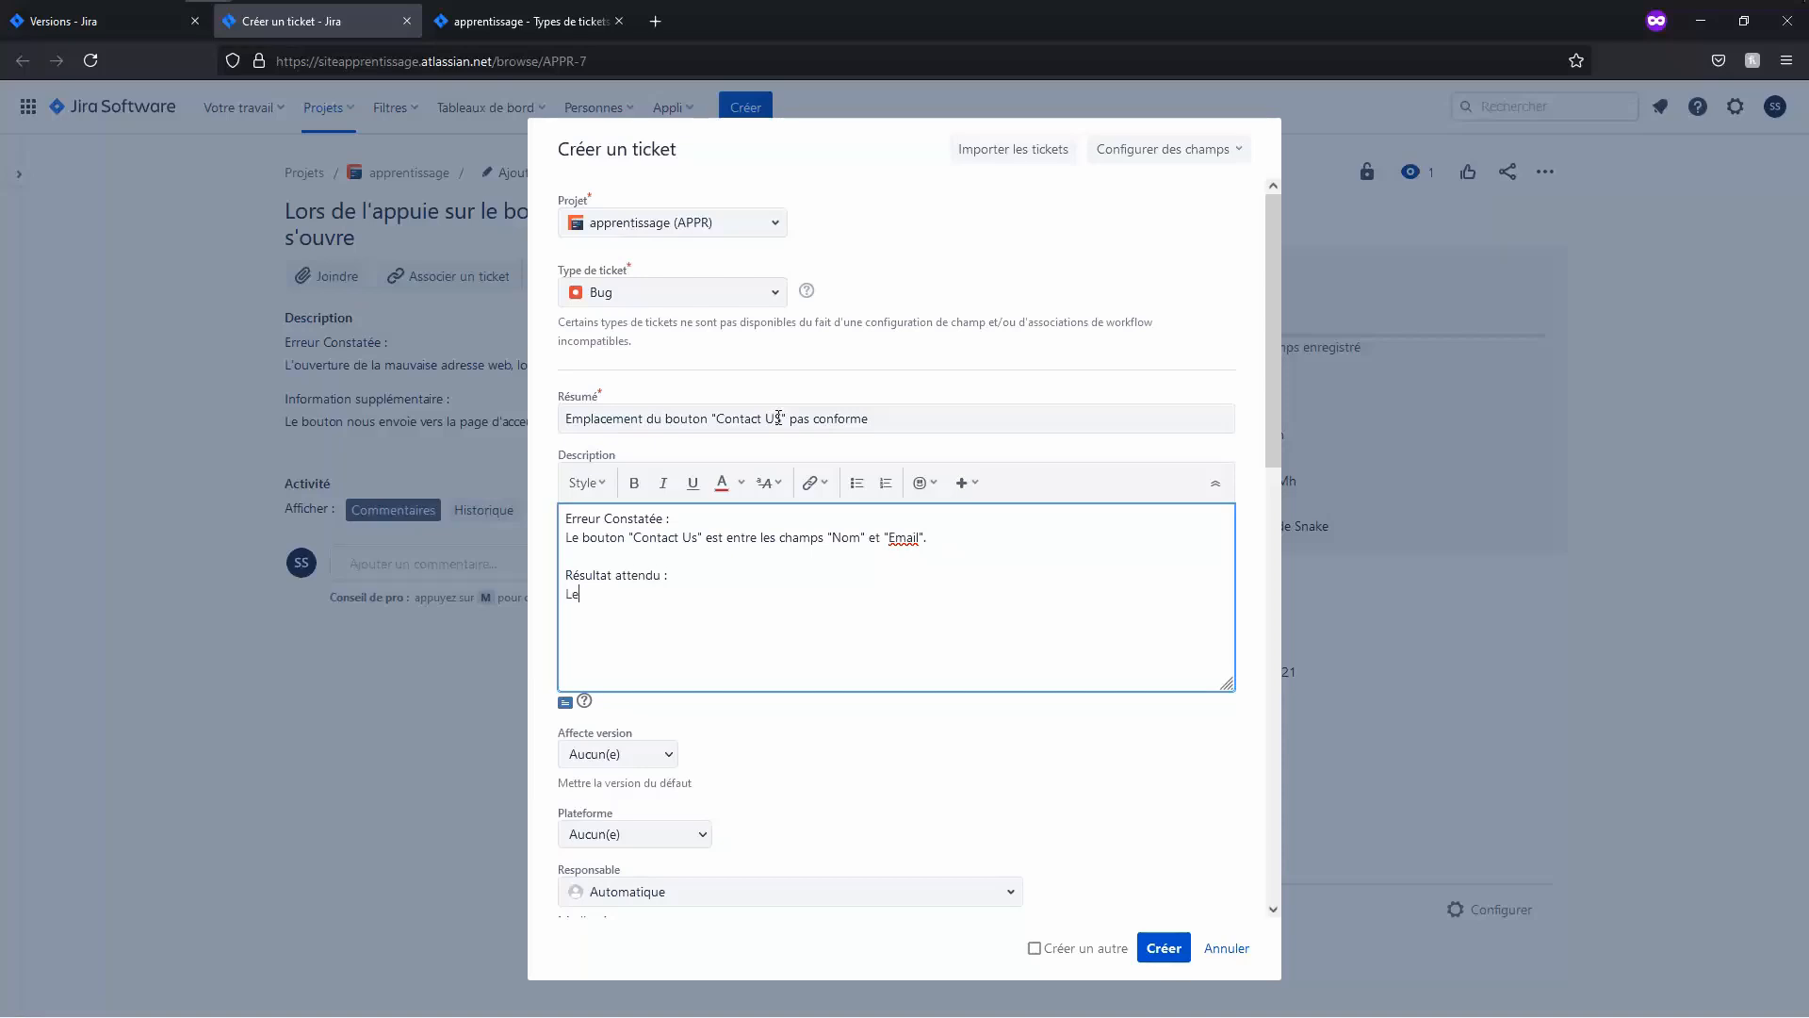
text( localisé)
text(sous le chm)
key(BackSpace)
text(amps)
text( "Mess)
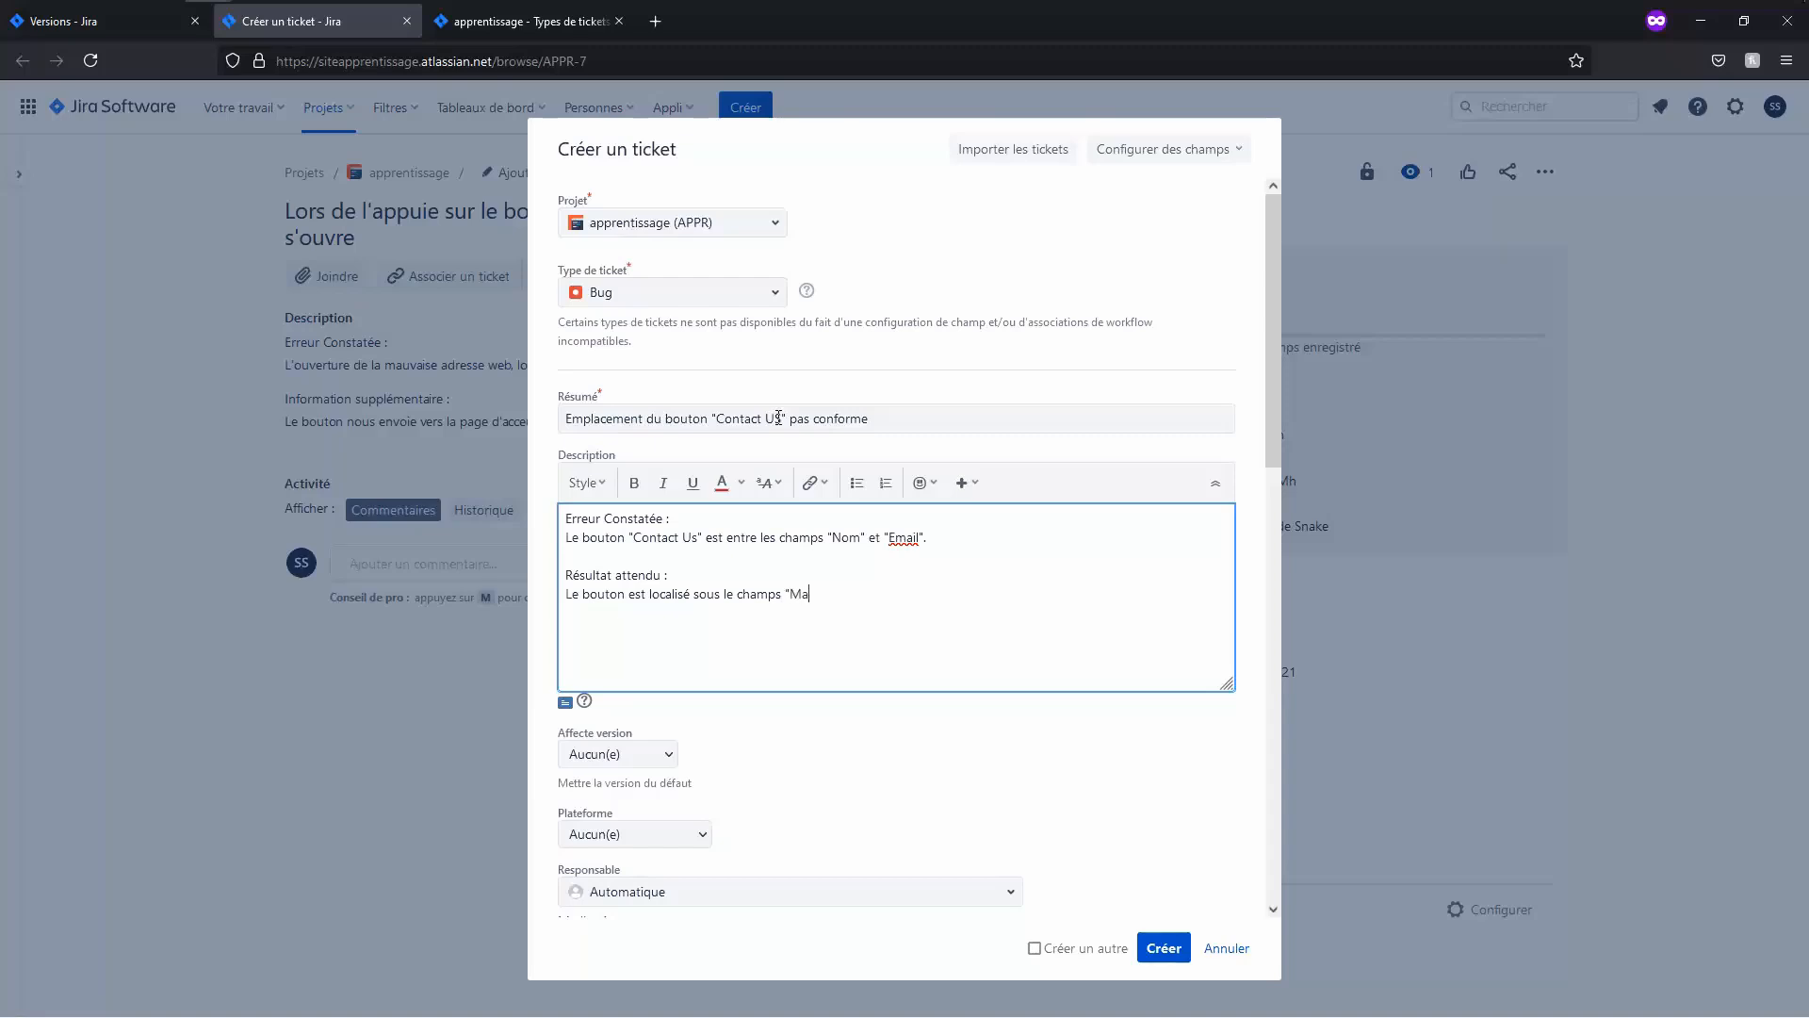
text(age".)
Step: Add an "Information complémentaire :" section reading "non conforme à la spec V2_1 chapitre 3" to the description
key(Return)
key(Return)
text(Information complémentaire :)
key(Return)
text(non con)
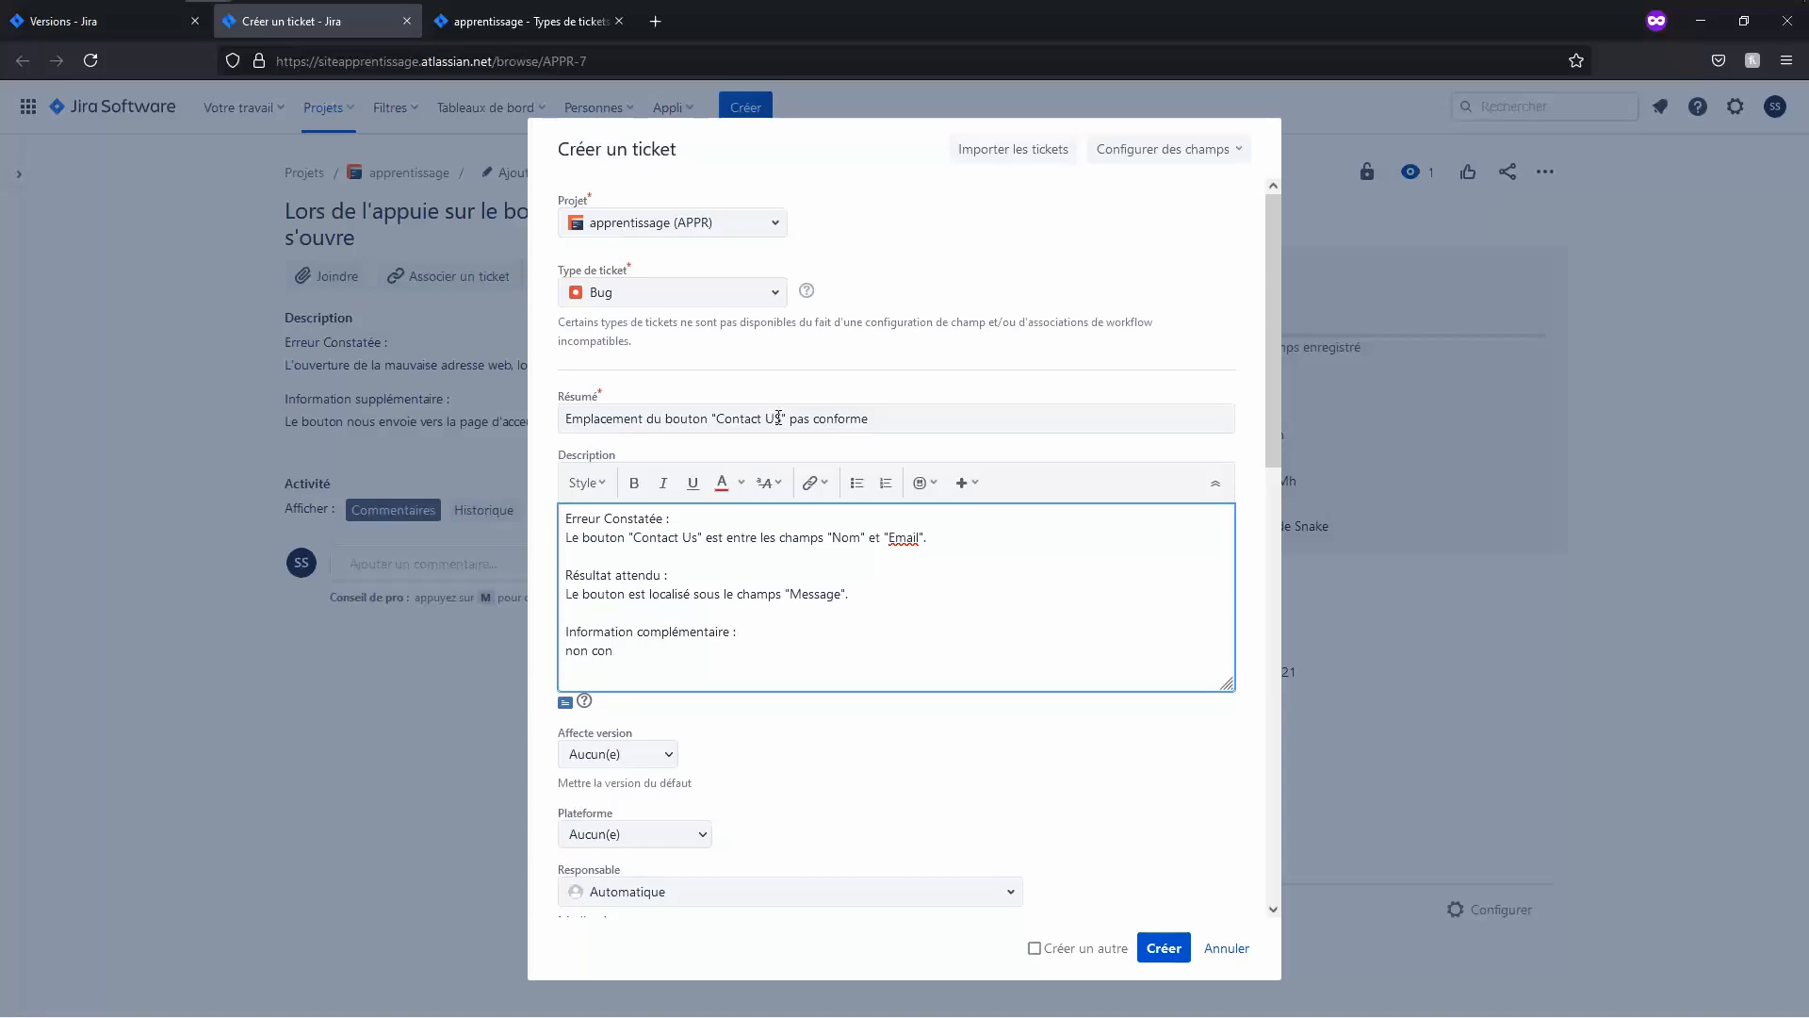
text(nforma)
key(BackSpace)
text(e à la spec V2_1 chapitre 3)
Step: Set the "Contact US" placement ticket's affected version to SWV 1 and its platform to Validation
scroll(908, 236, down, 2)
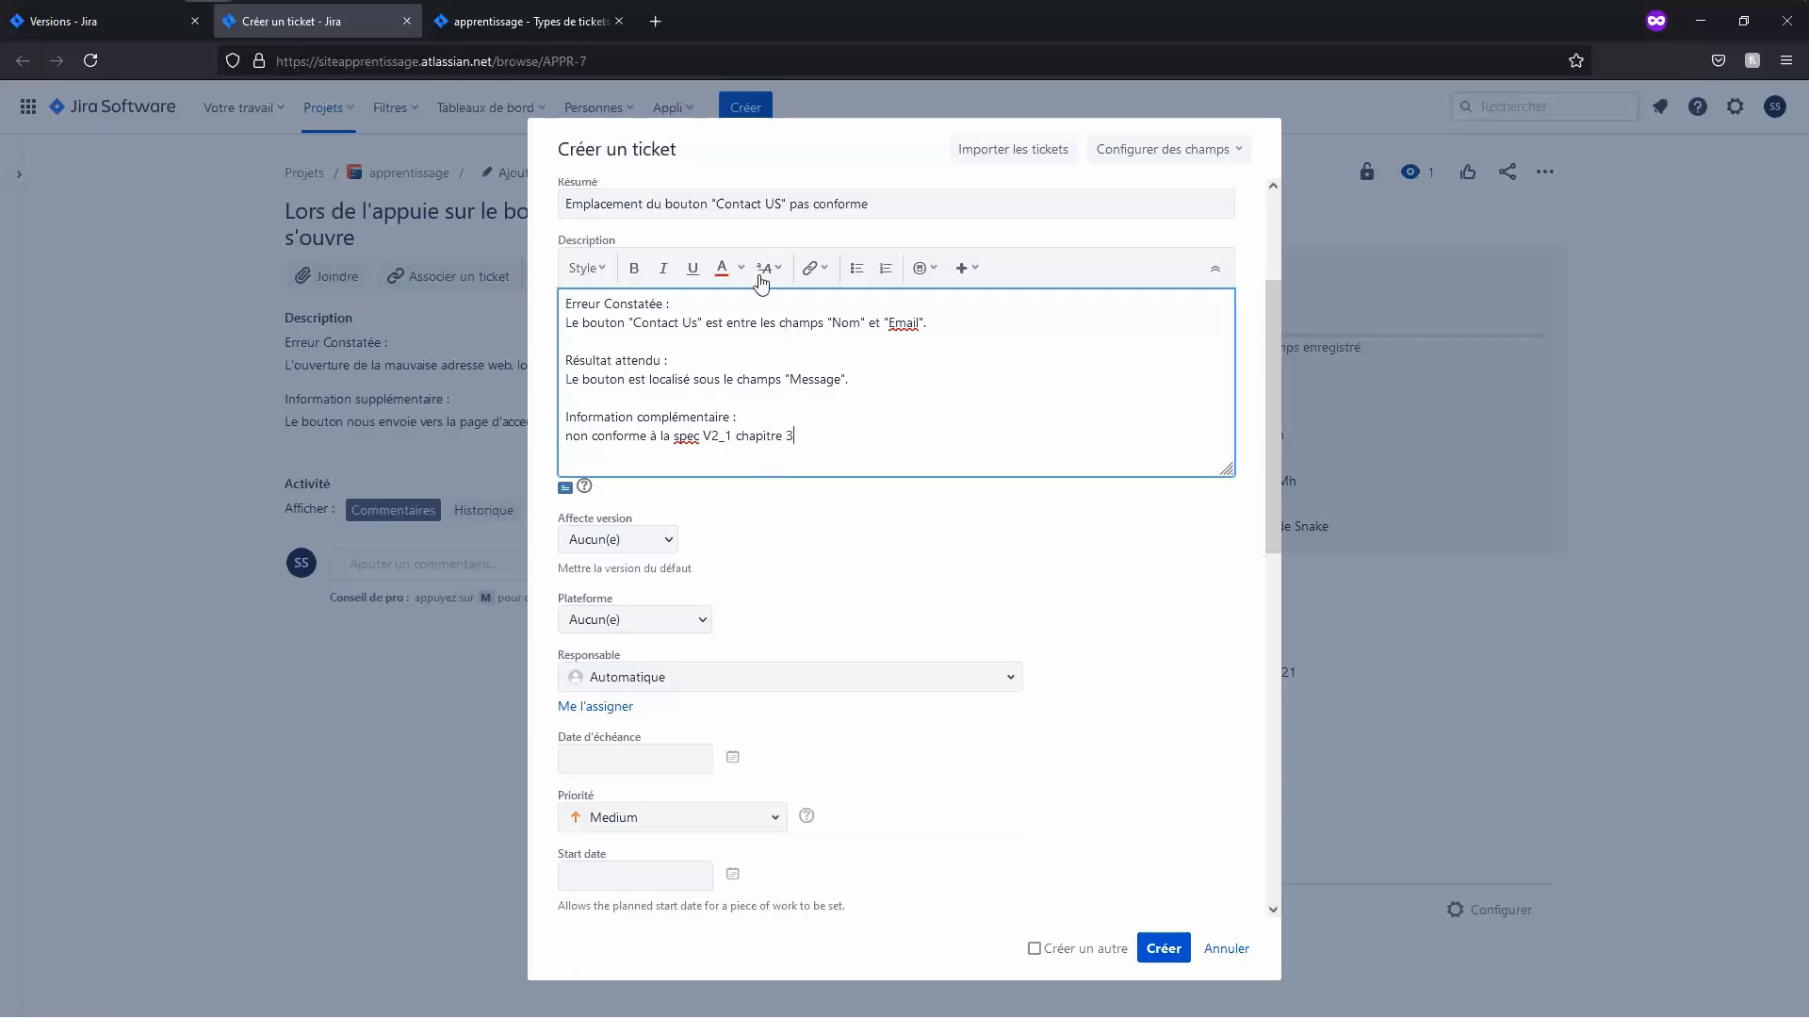
scroll(836, 379, down, 5)
scroll(675, 319, up, 3)
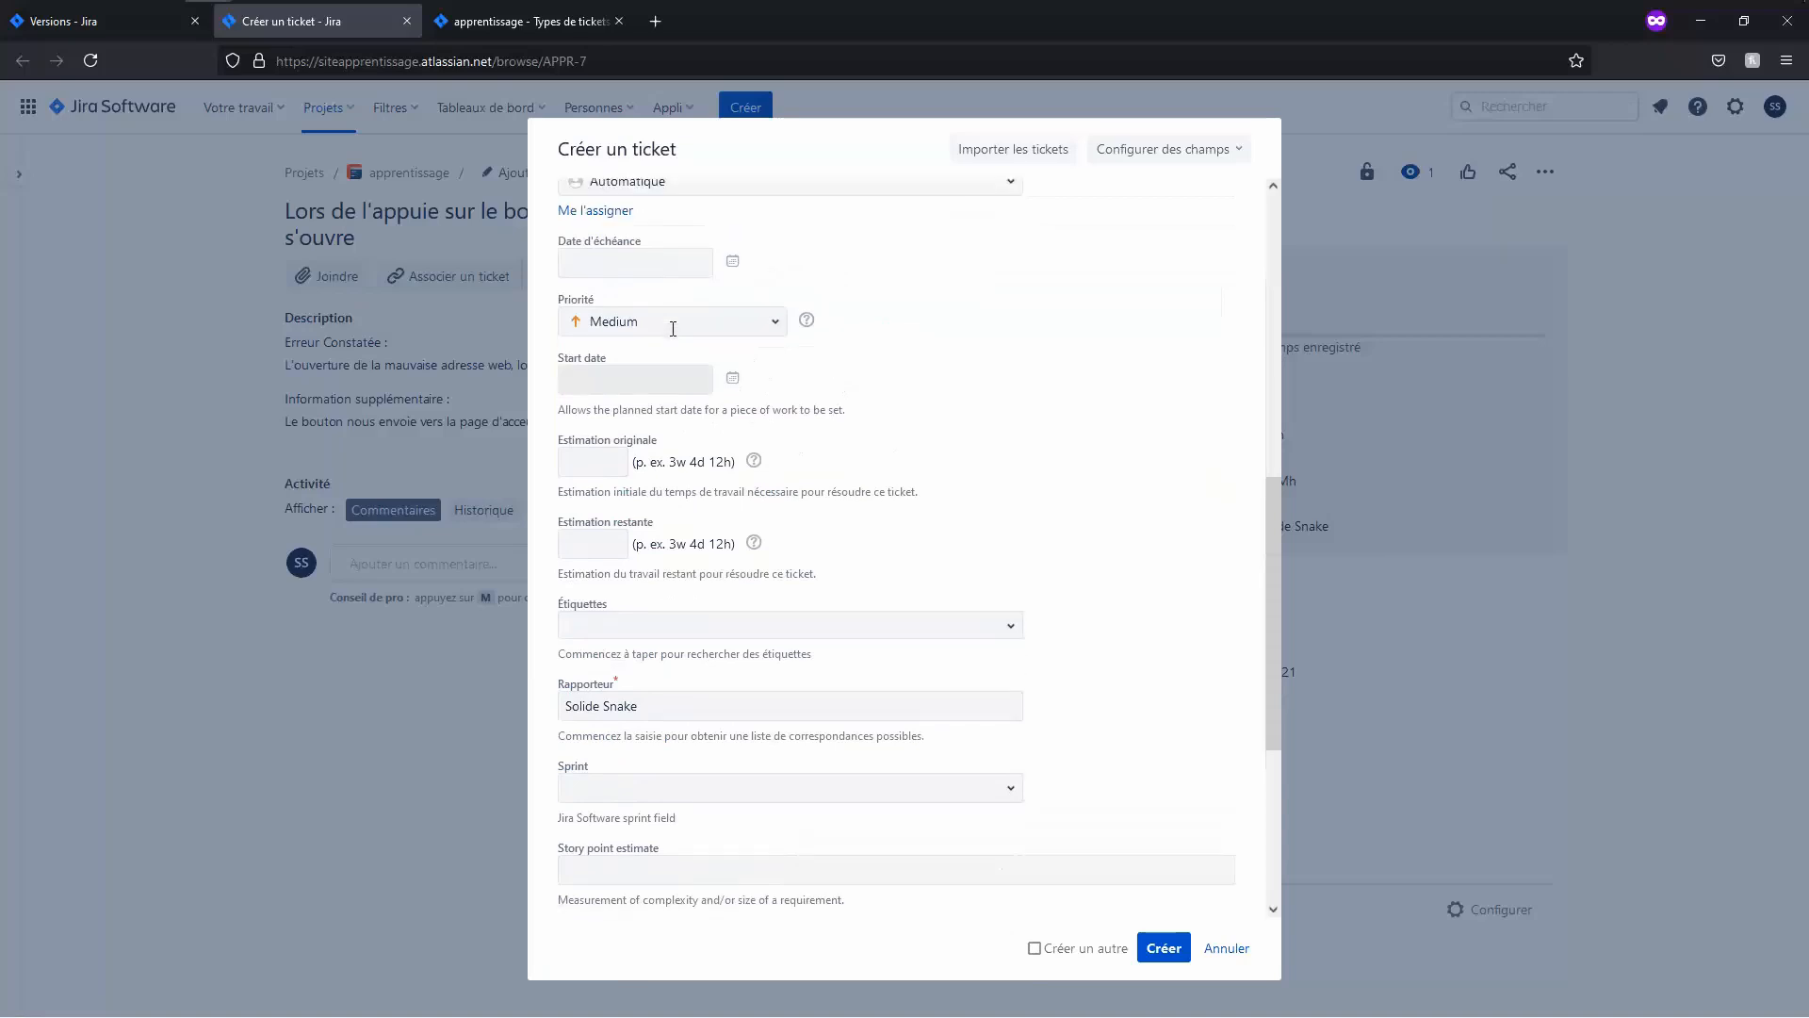
scroll(650, 264, up, 1)
click(652, 328)
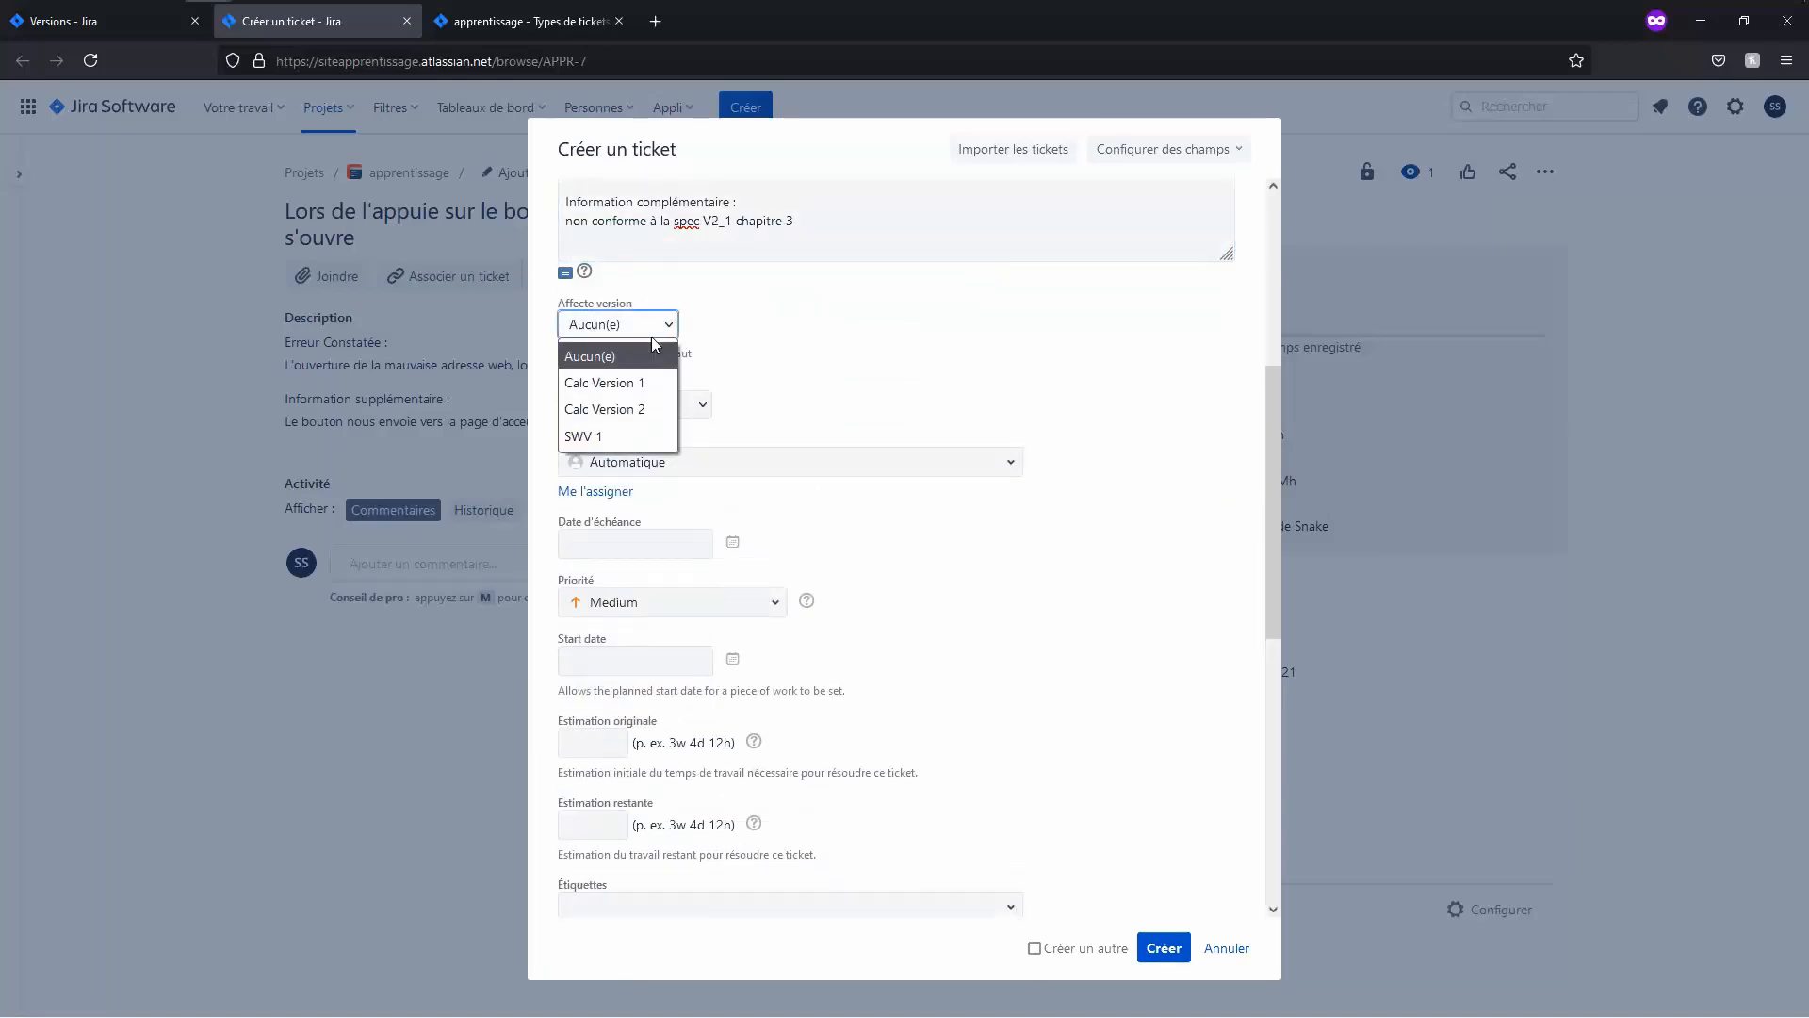
click(639, 436)
click(659, 404)
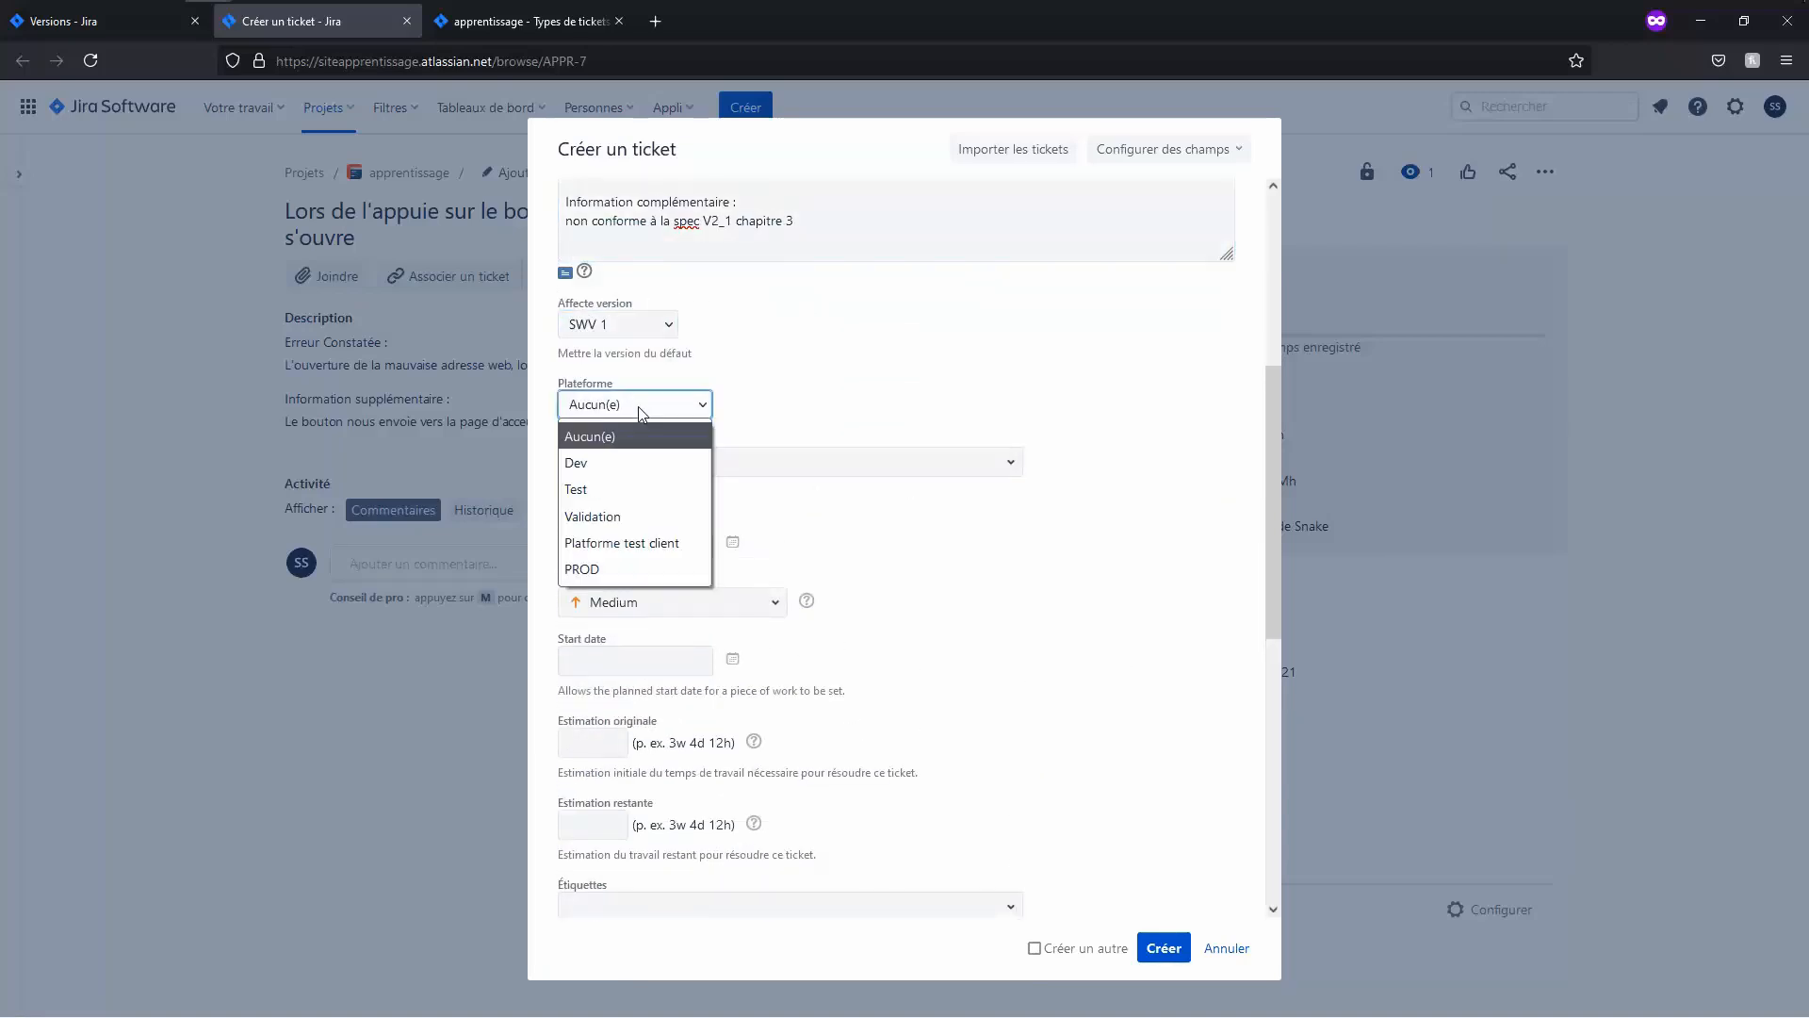
click(656, 506)
Step: Assign the ticket to the same person as the Contact button ticket and keep its priority at Medium
scroll(859, 395, down, 3)
click(901, 252)
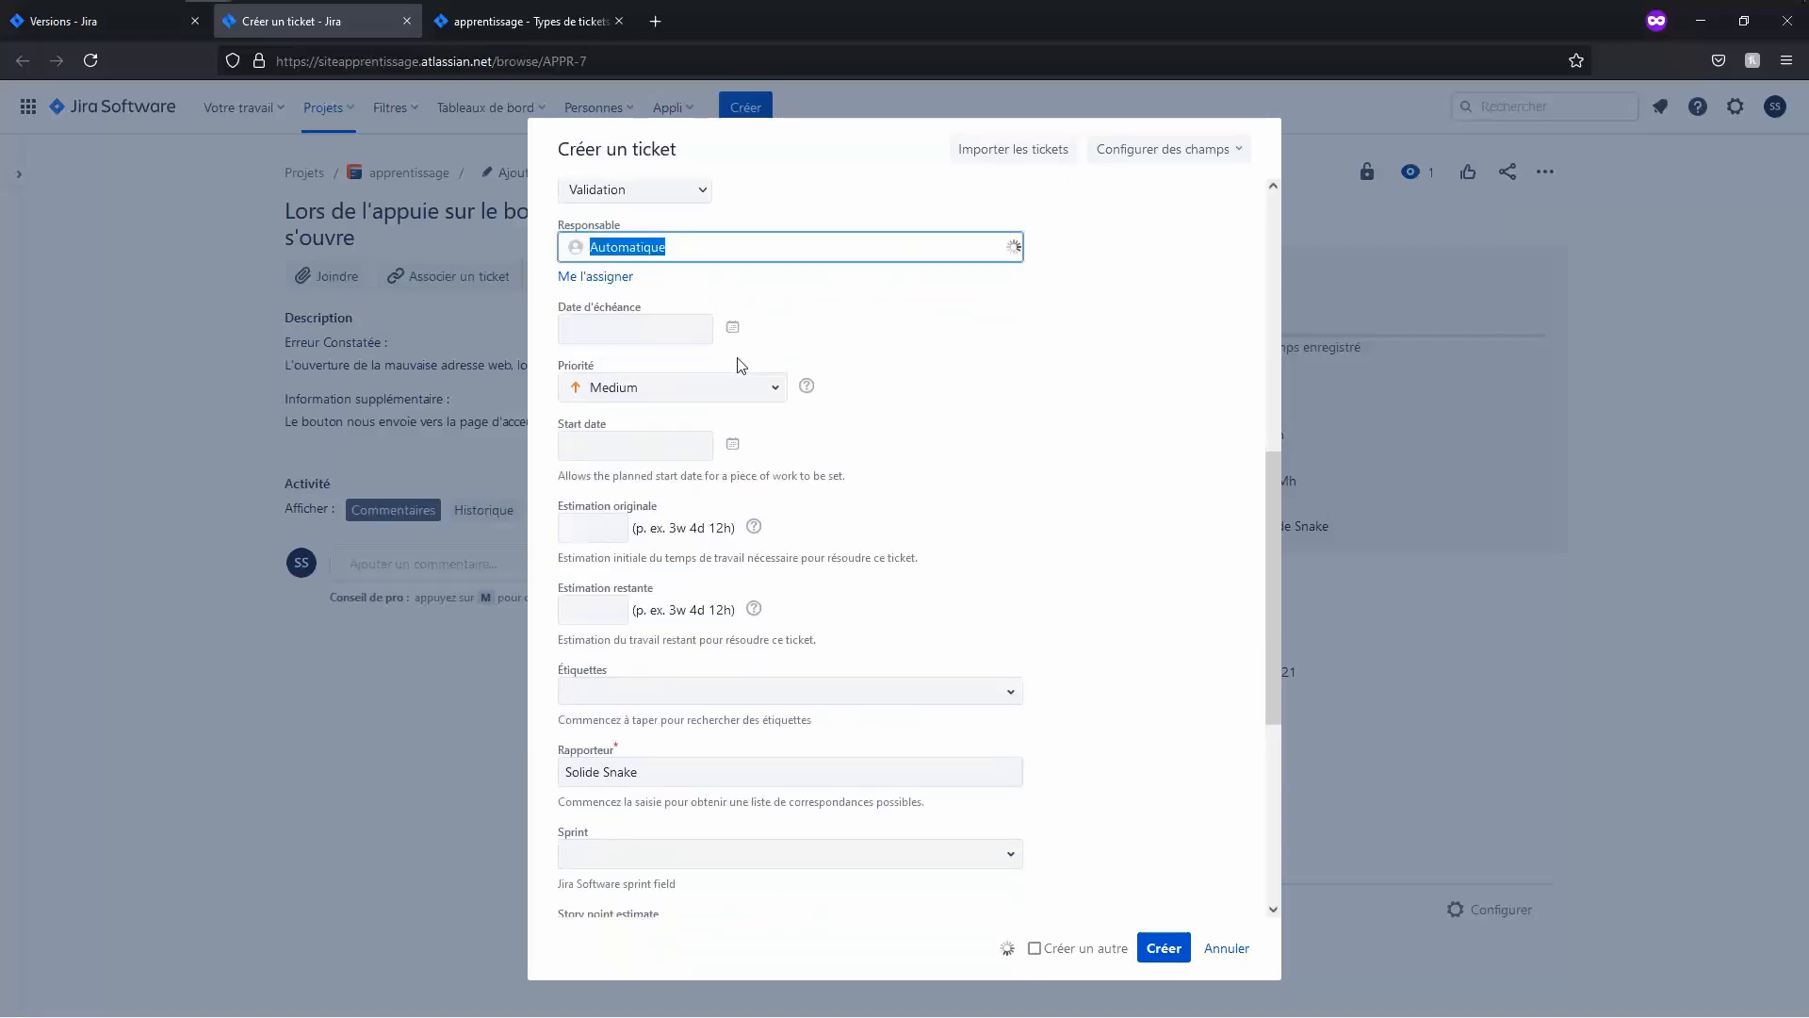
click(759, 399)
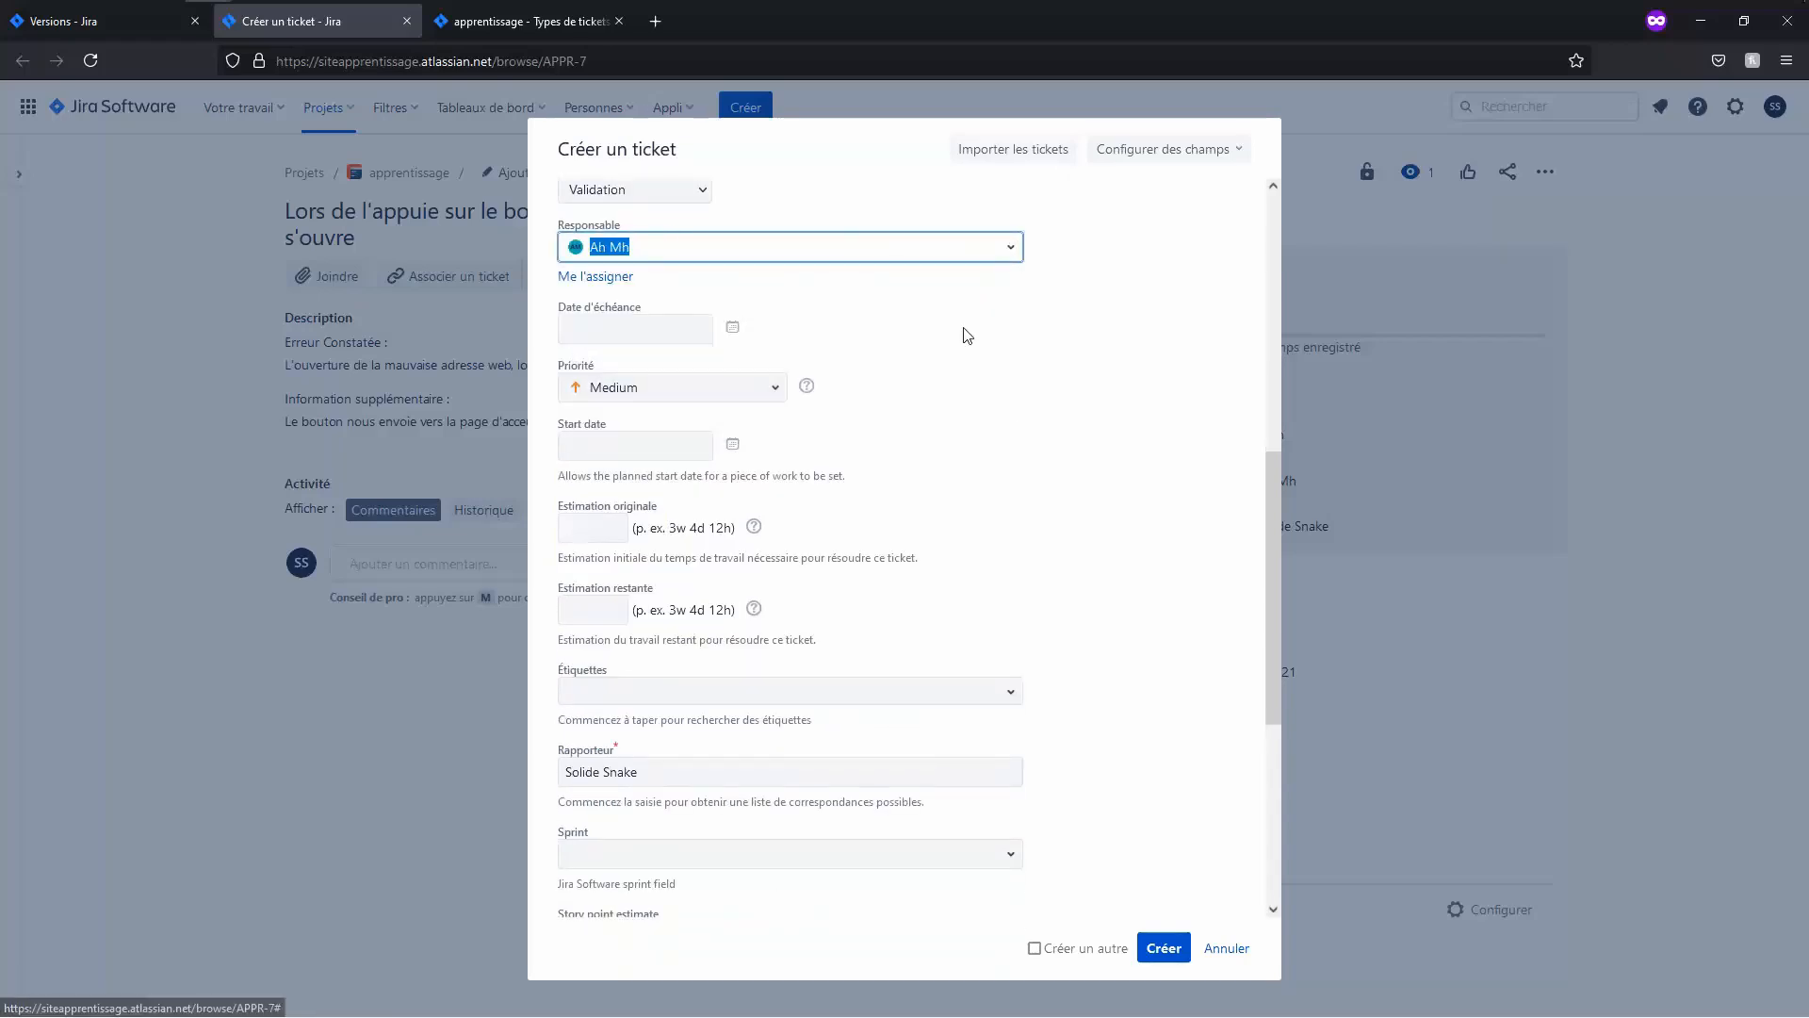
click(714, 381)
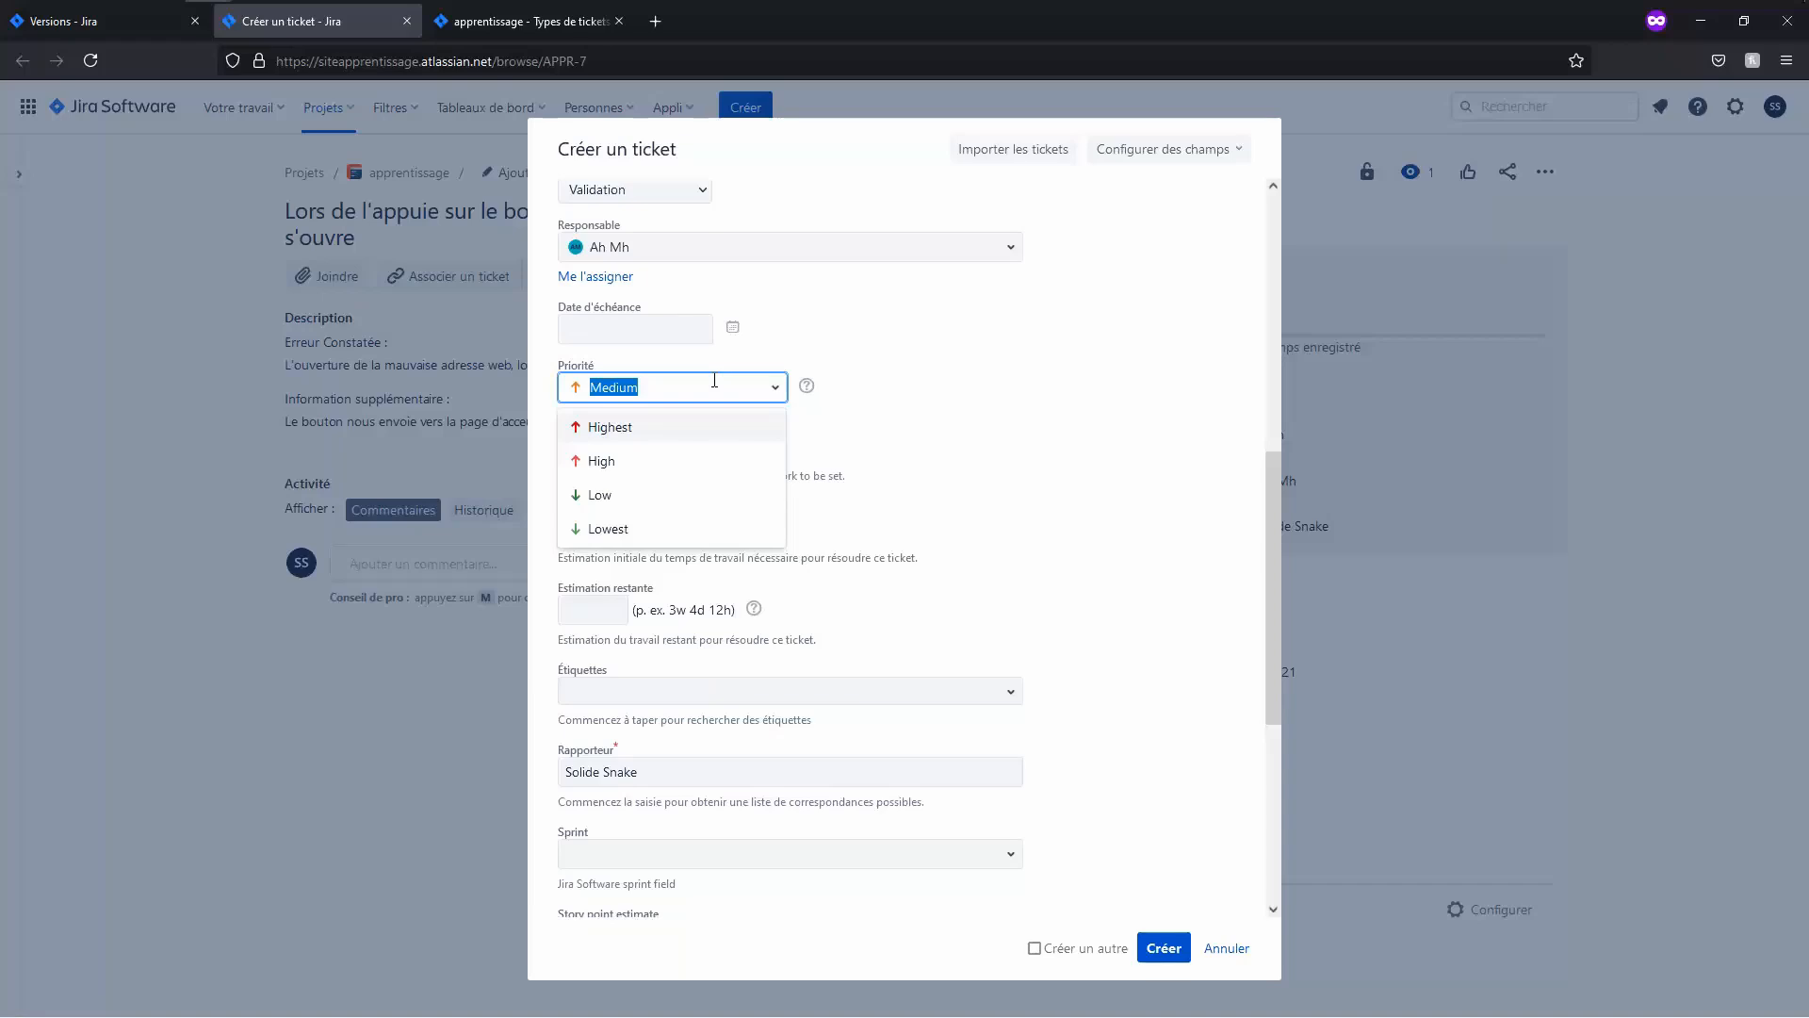
click(862, 388)
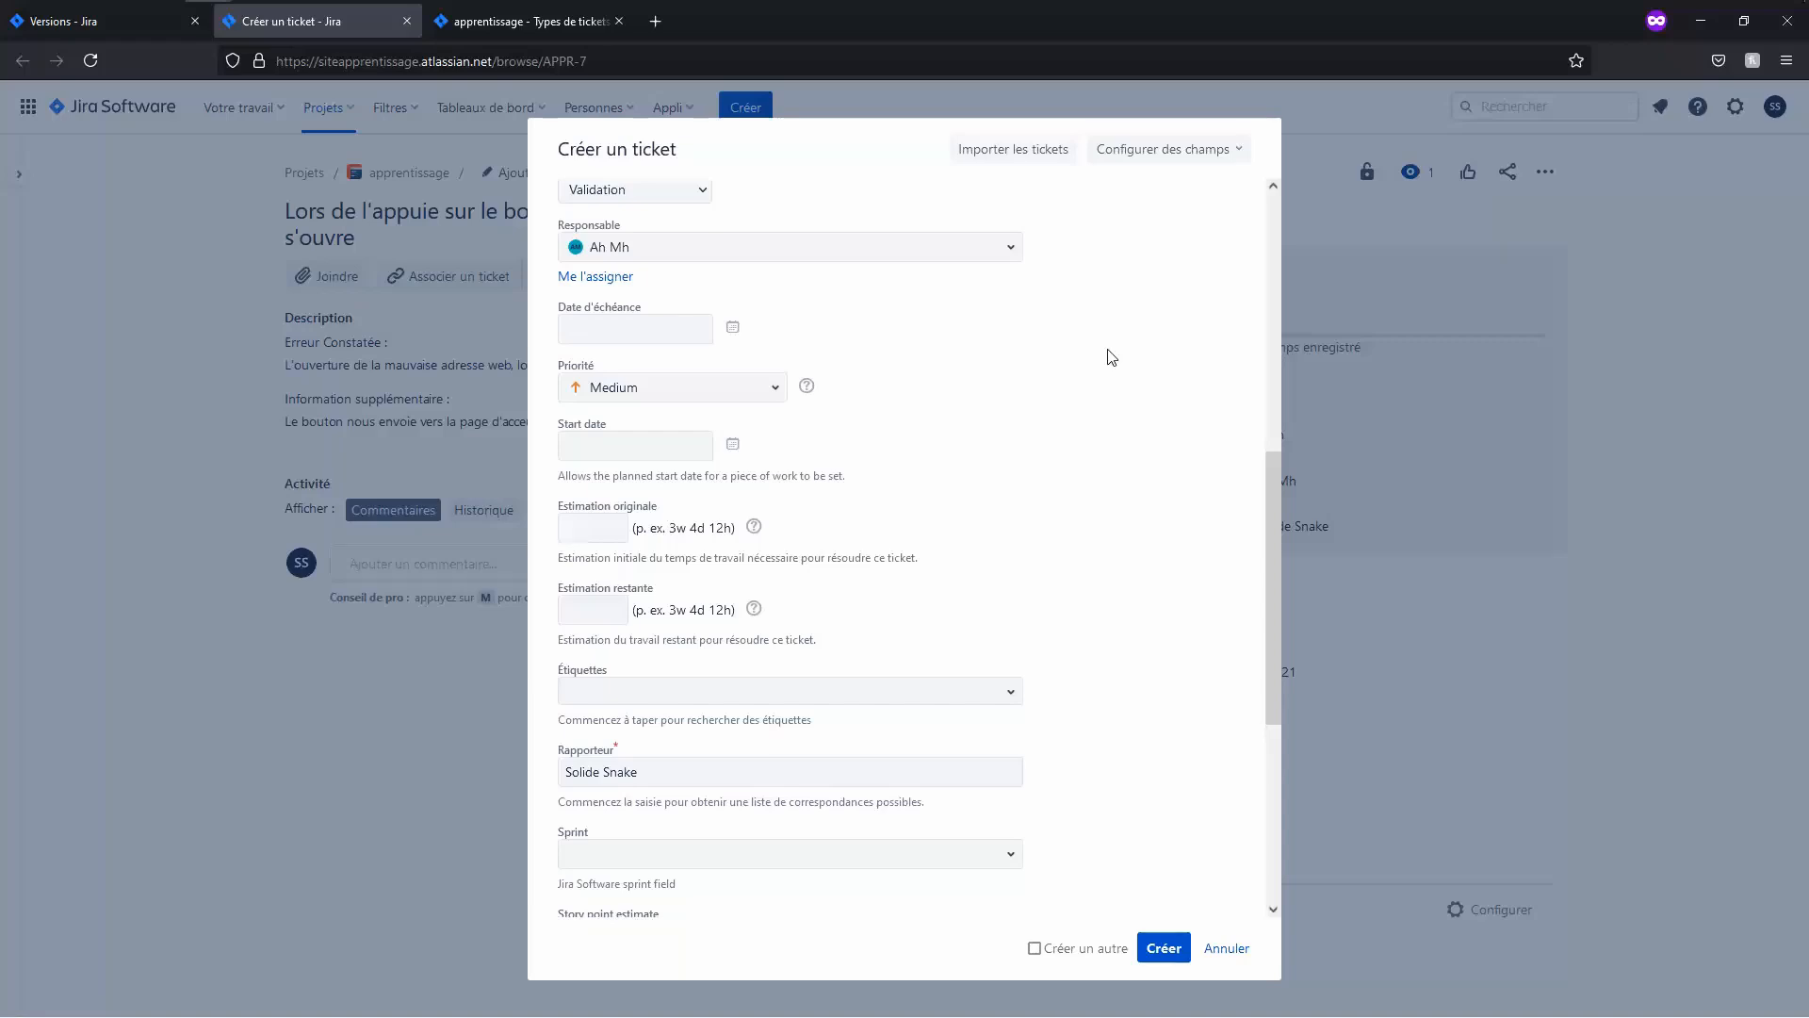
Step: Create the "Contact US" placement ticket and open its page
scroll(1102, 343, down, 5)
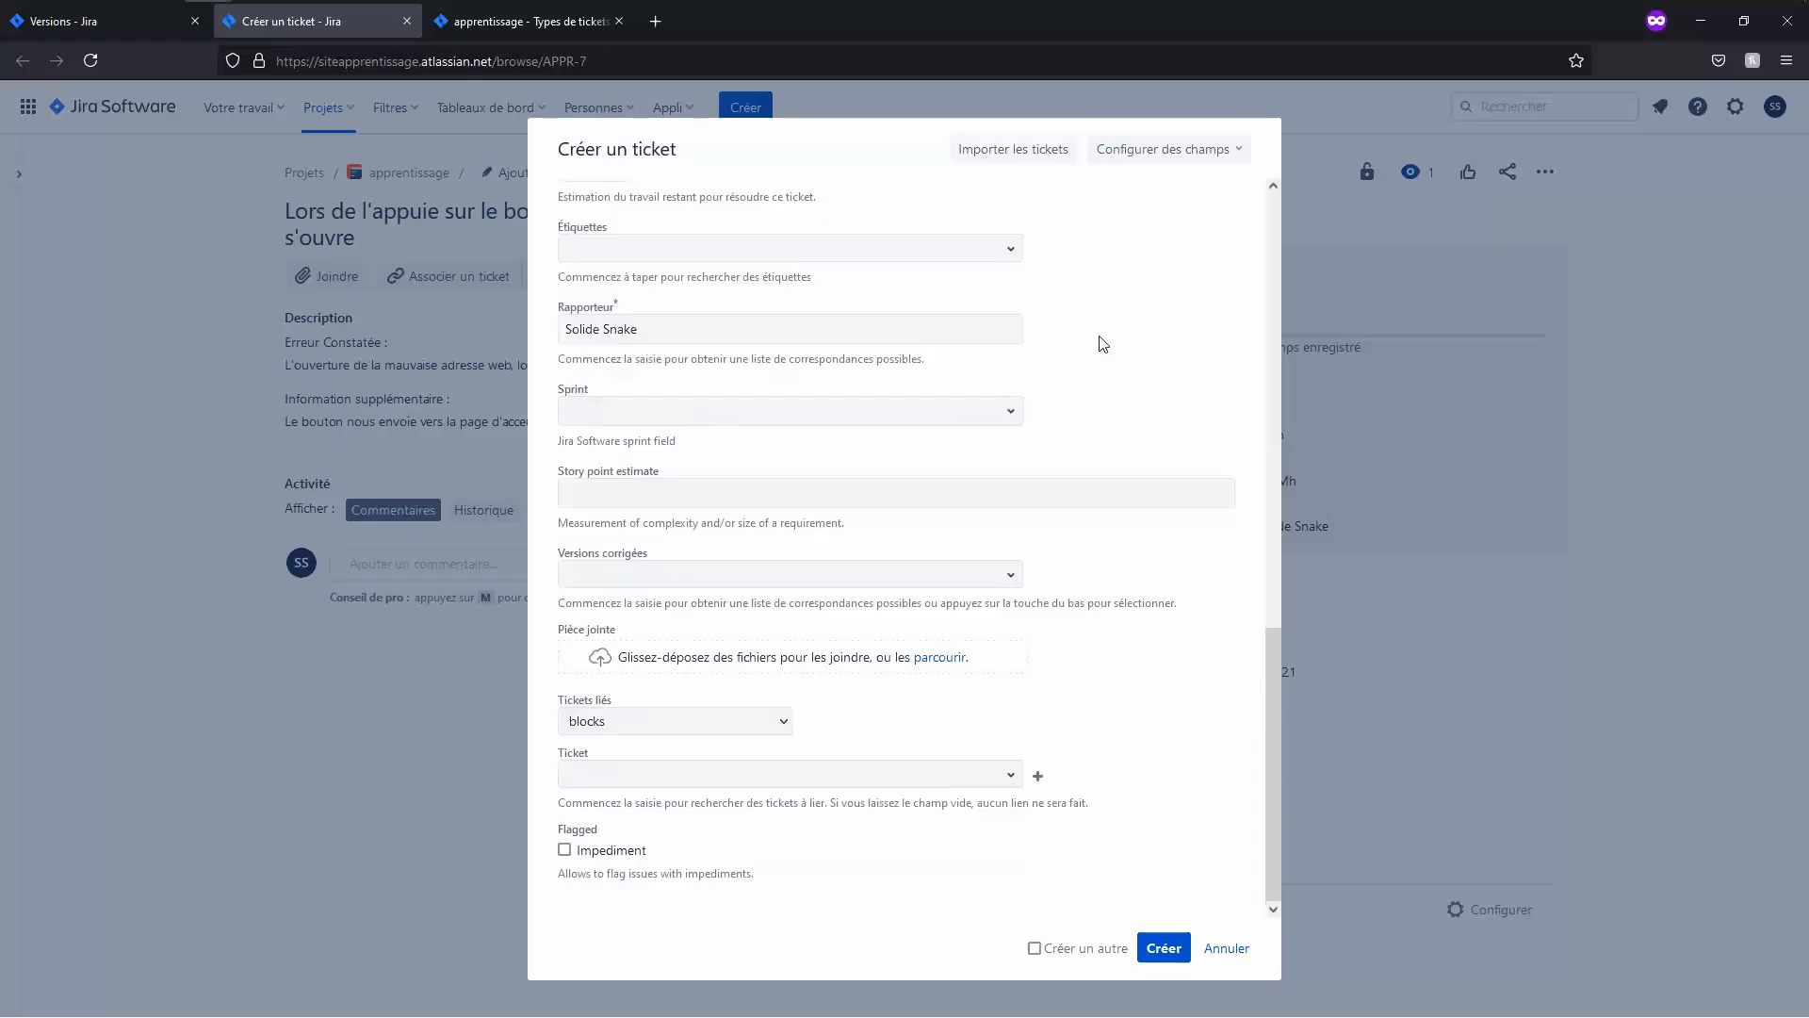
click(1165, 948)
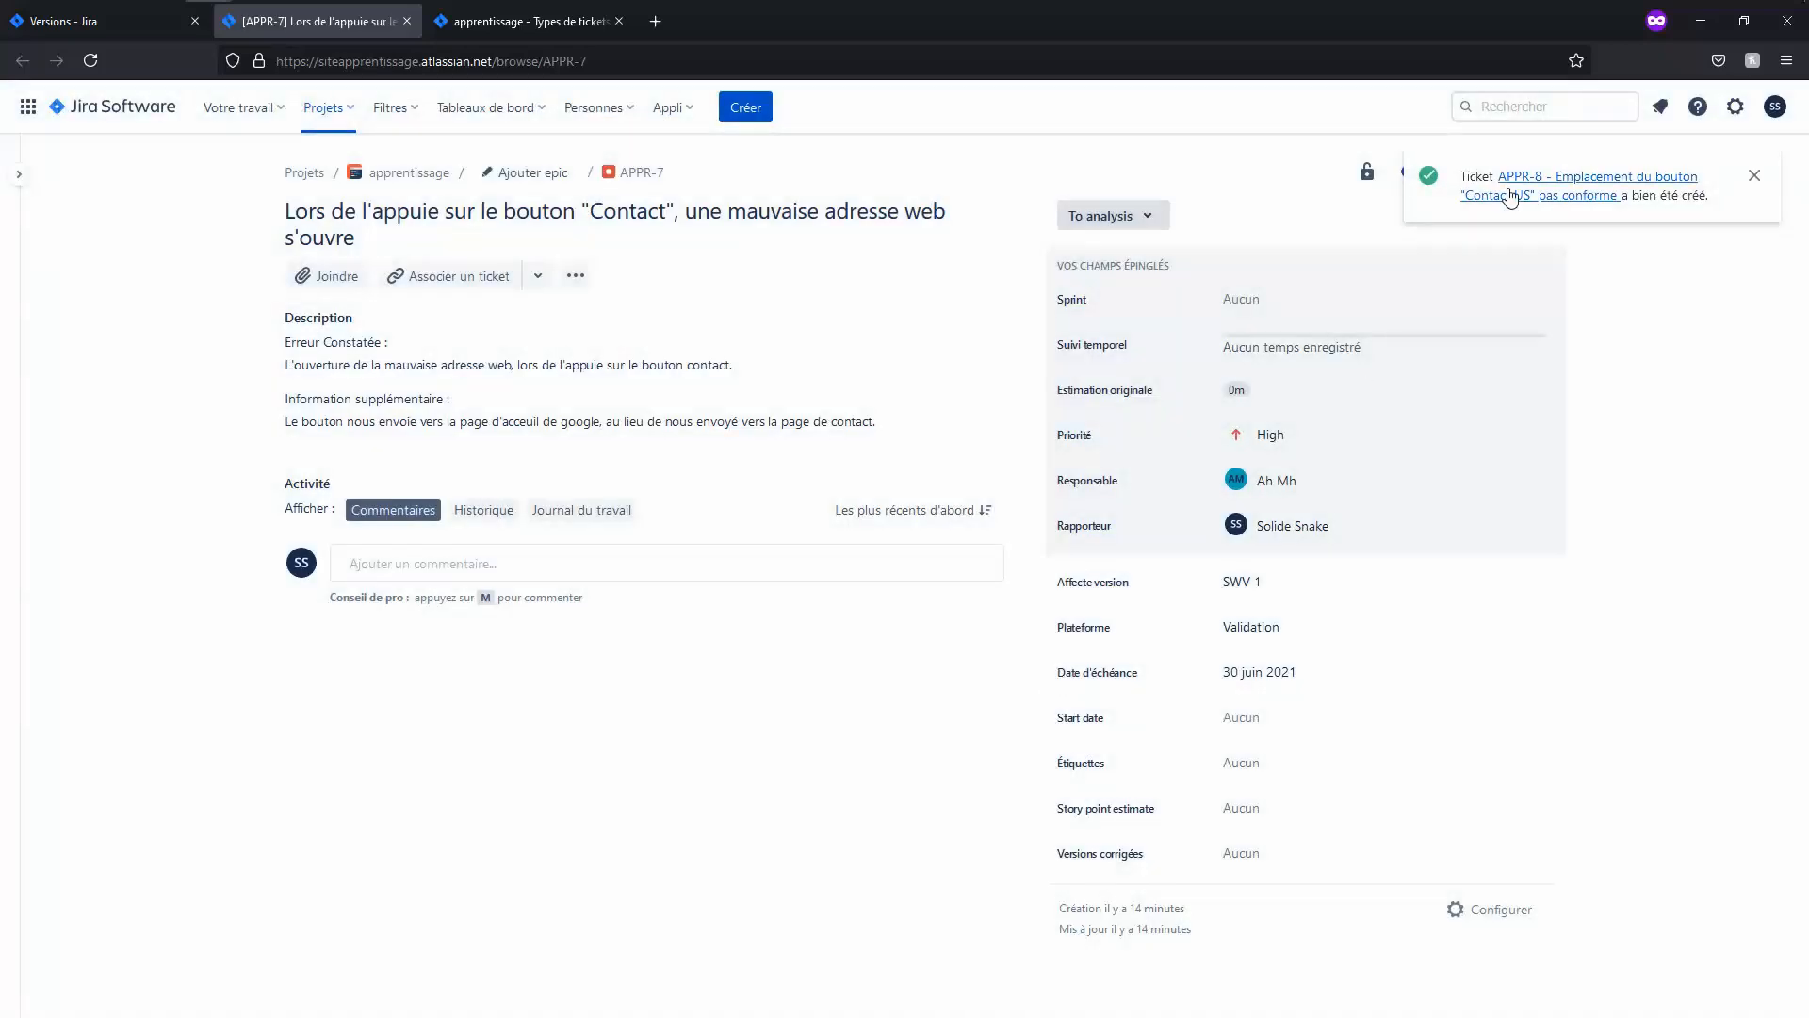
click(1511, 197)
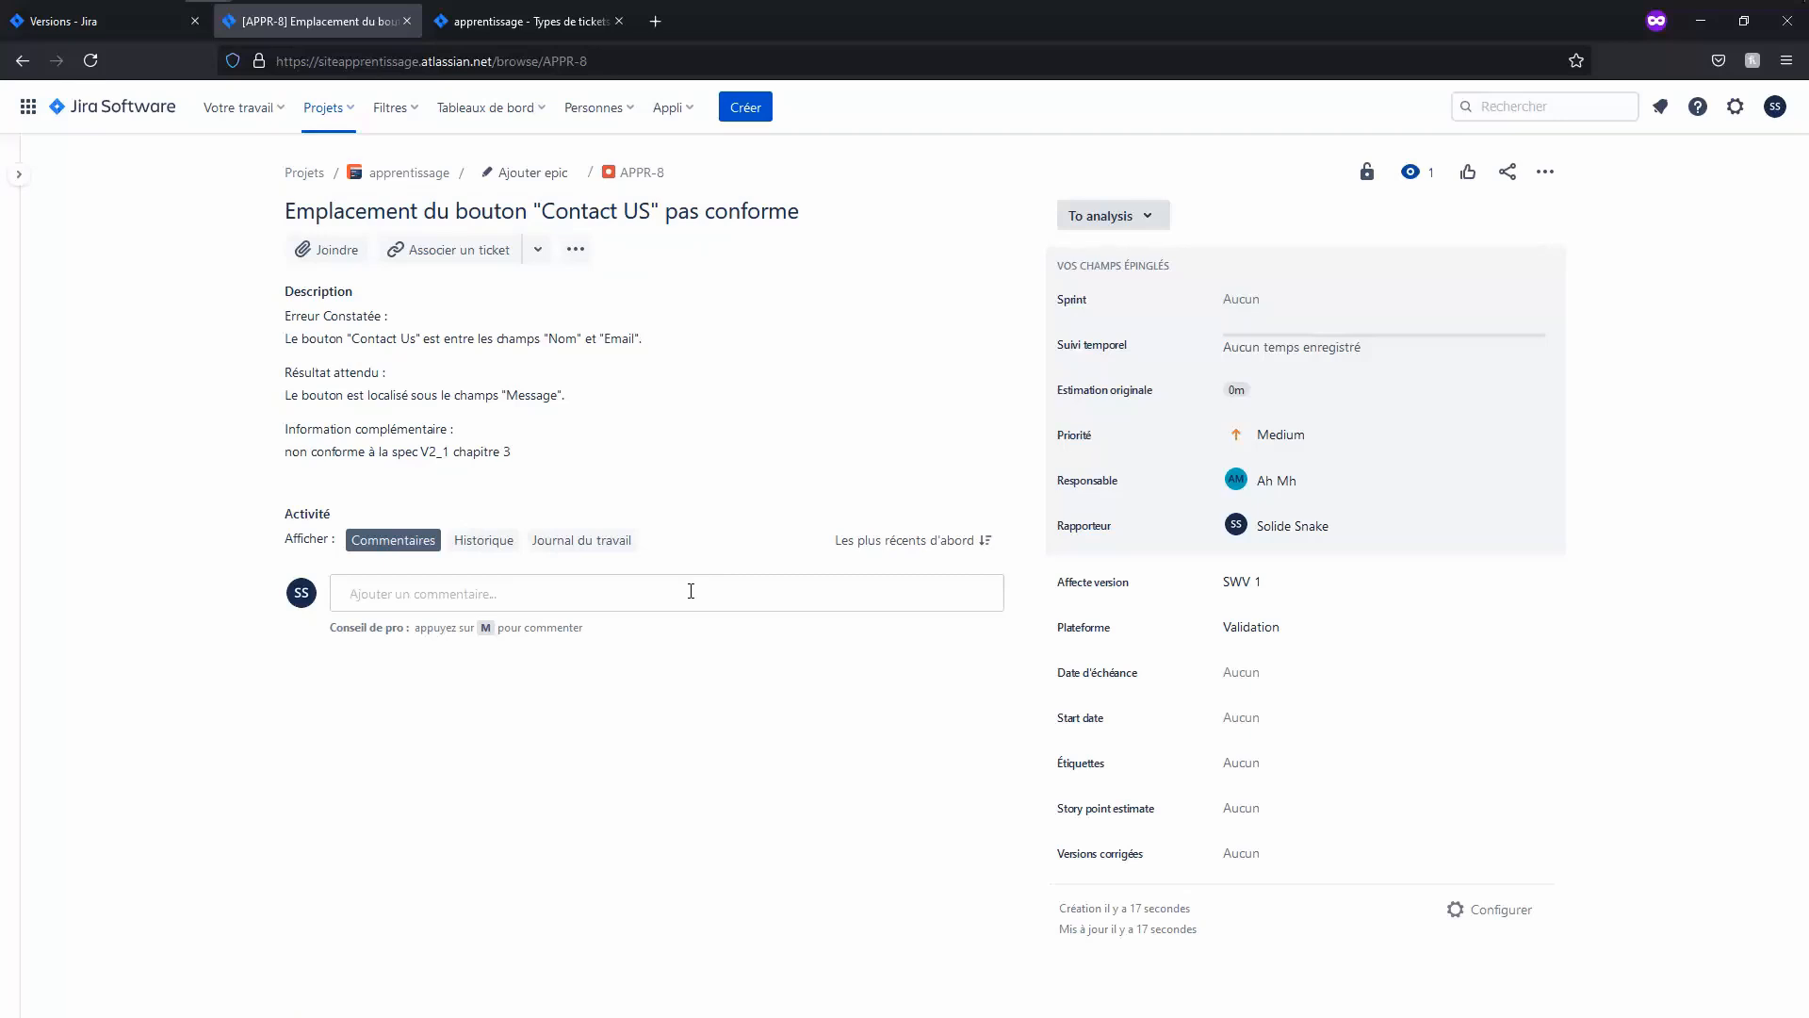
click(691, 591)
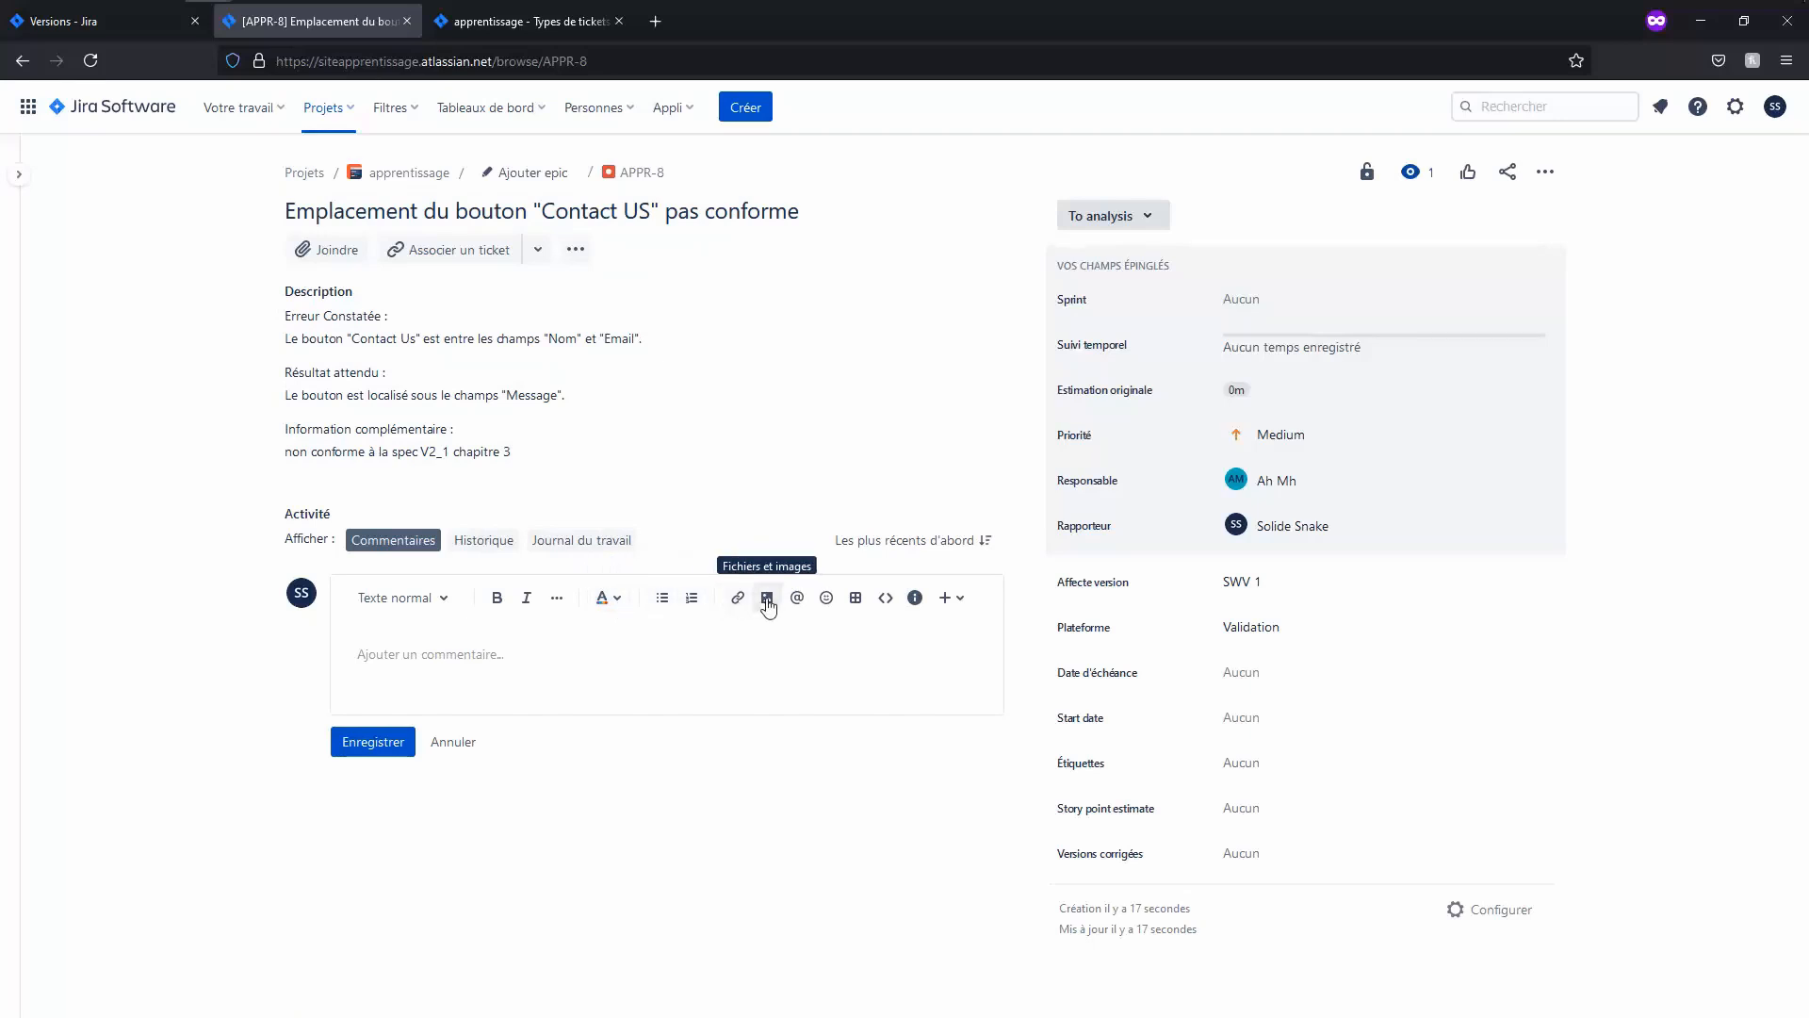
click(768, 601)
click(330, 189)
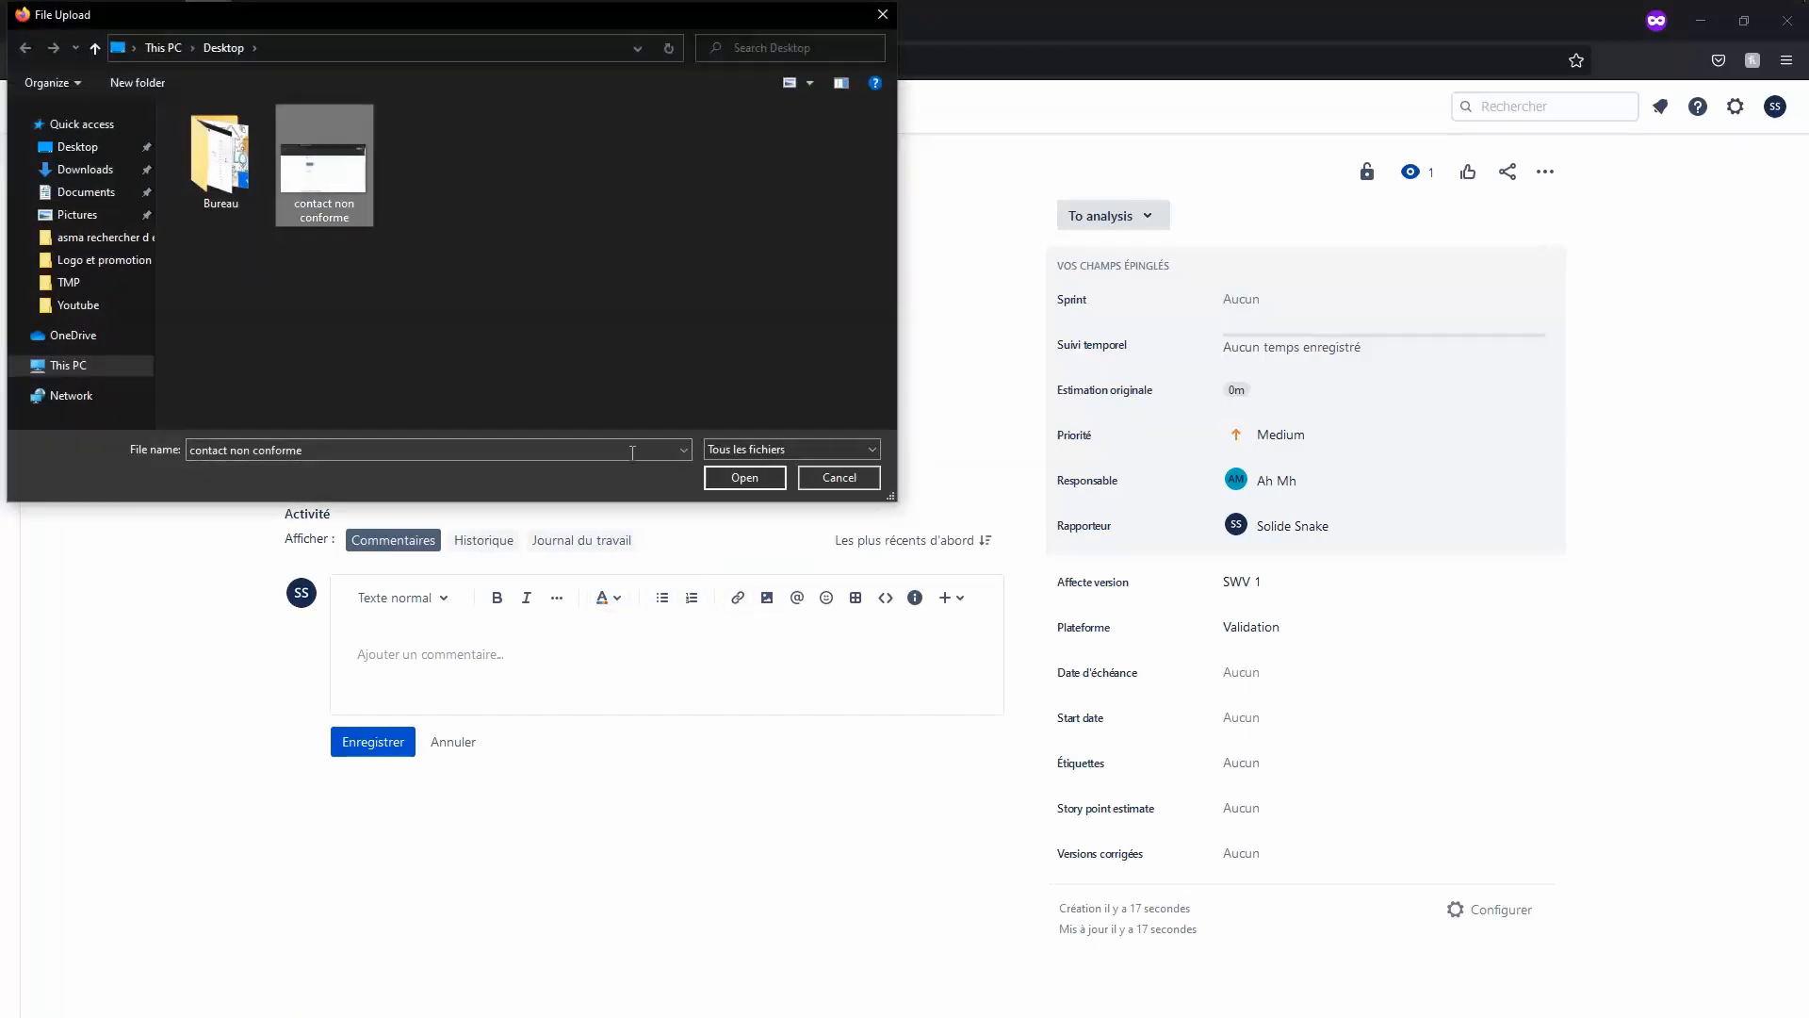
click(741, 478)
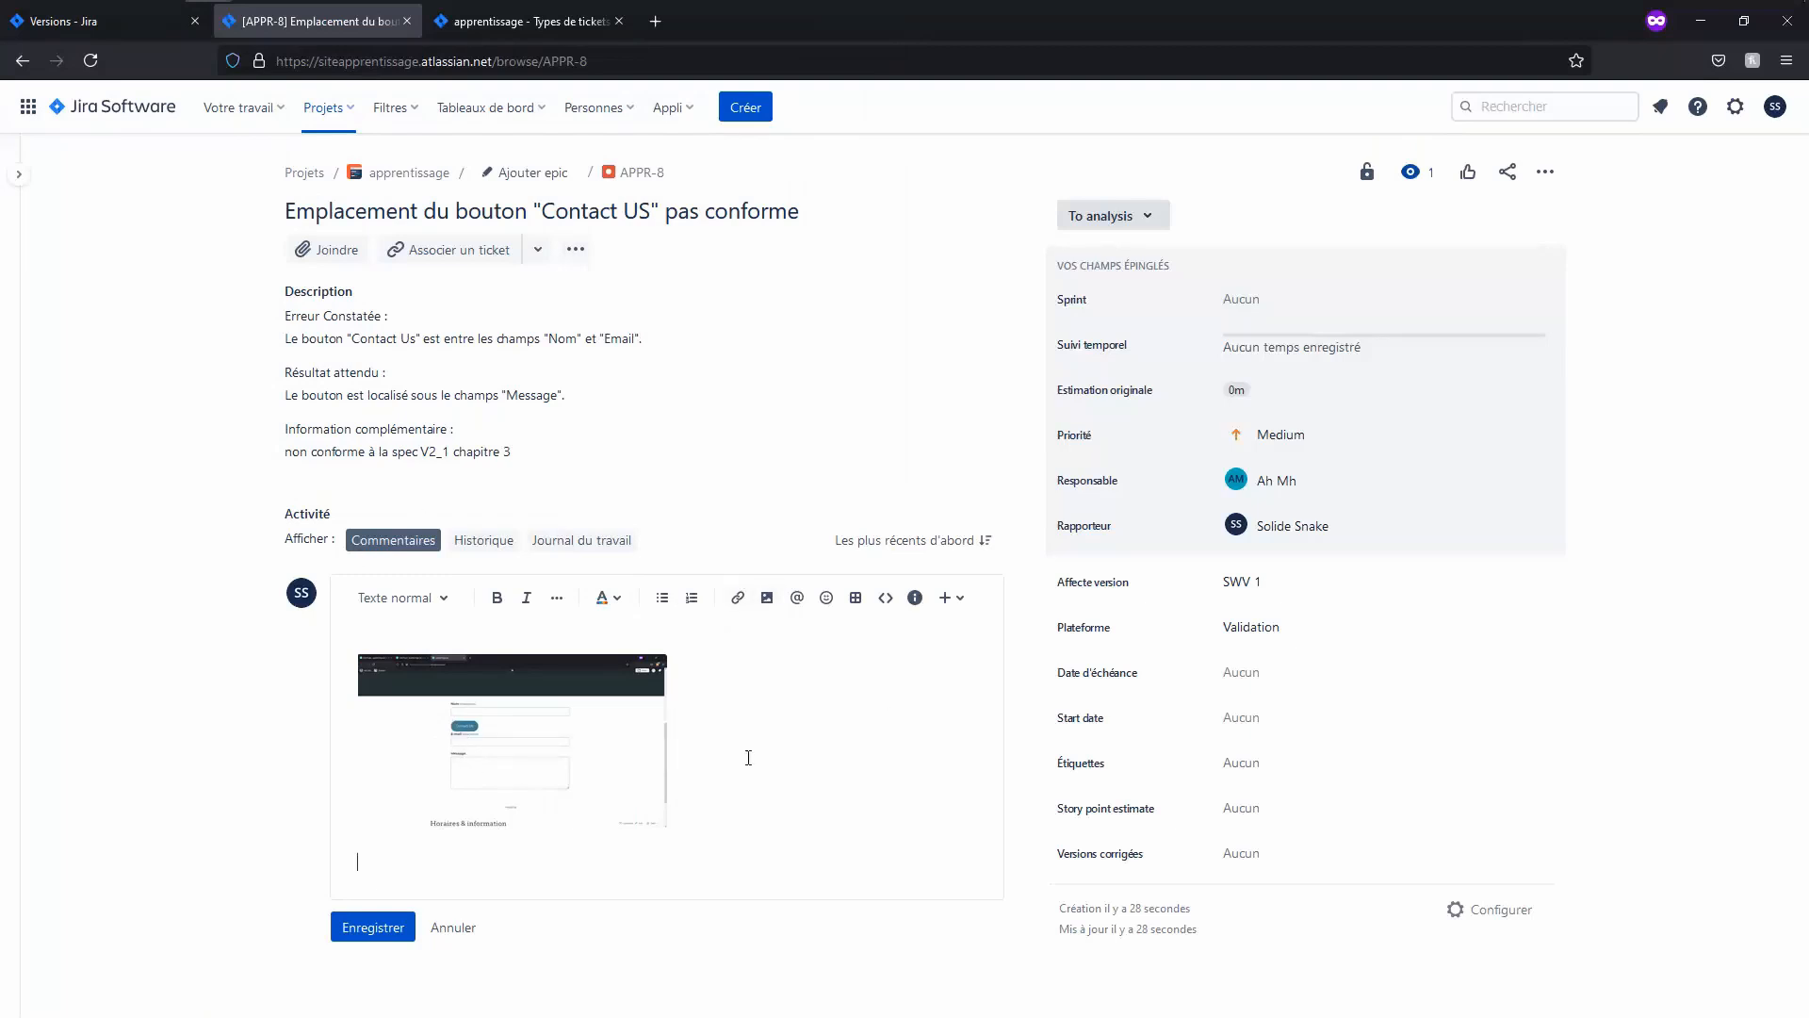
click(748, 758)
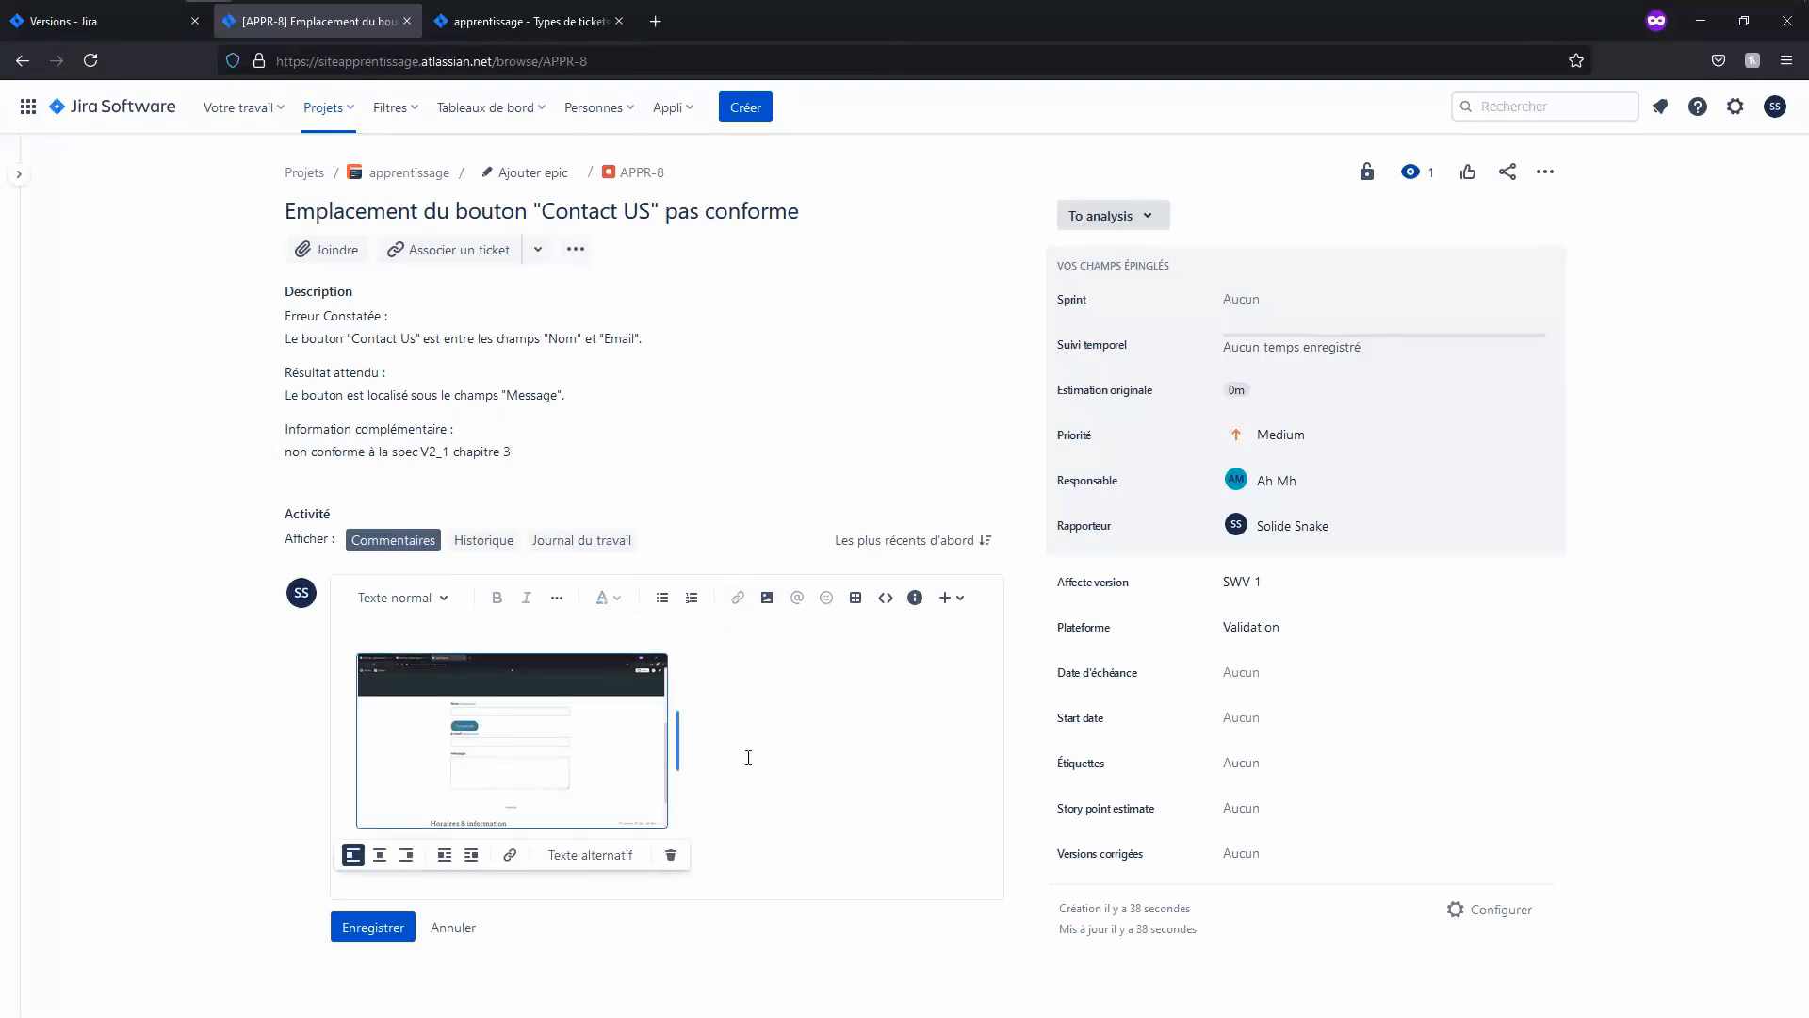
key(Delete)
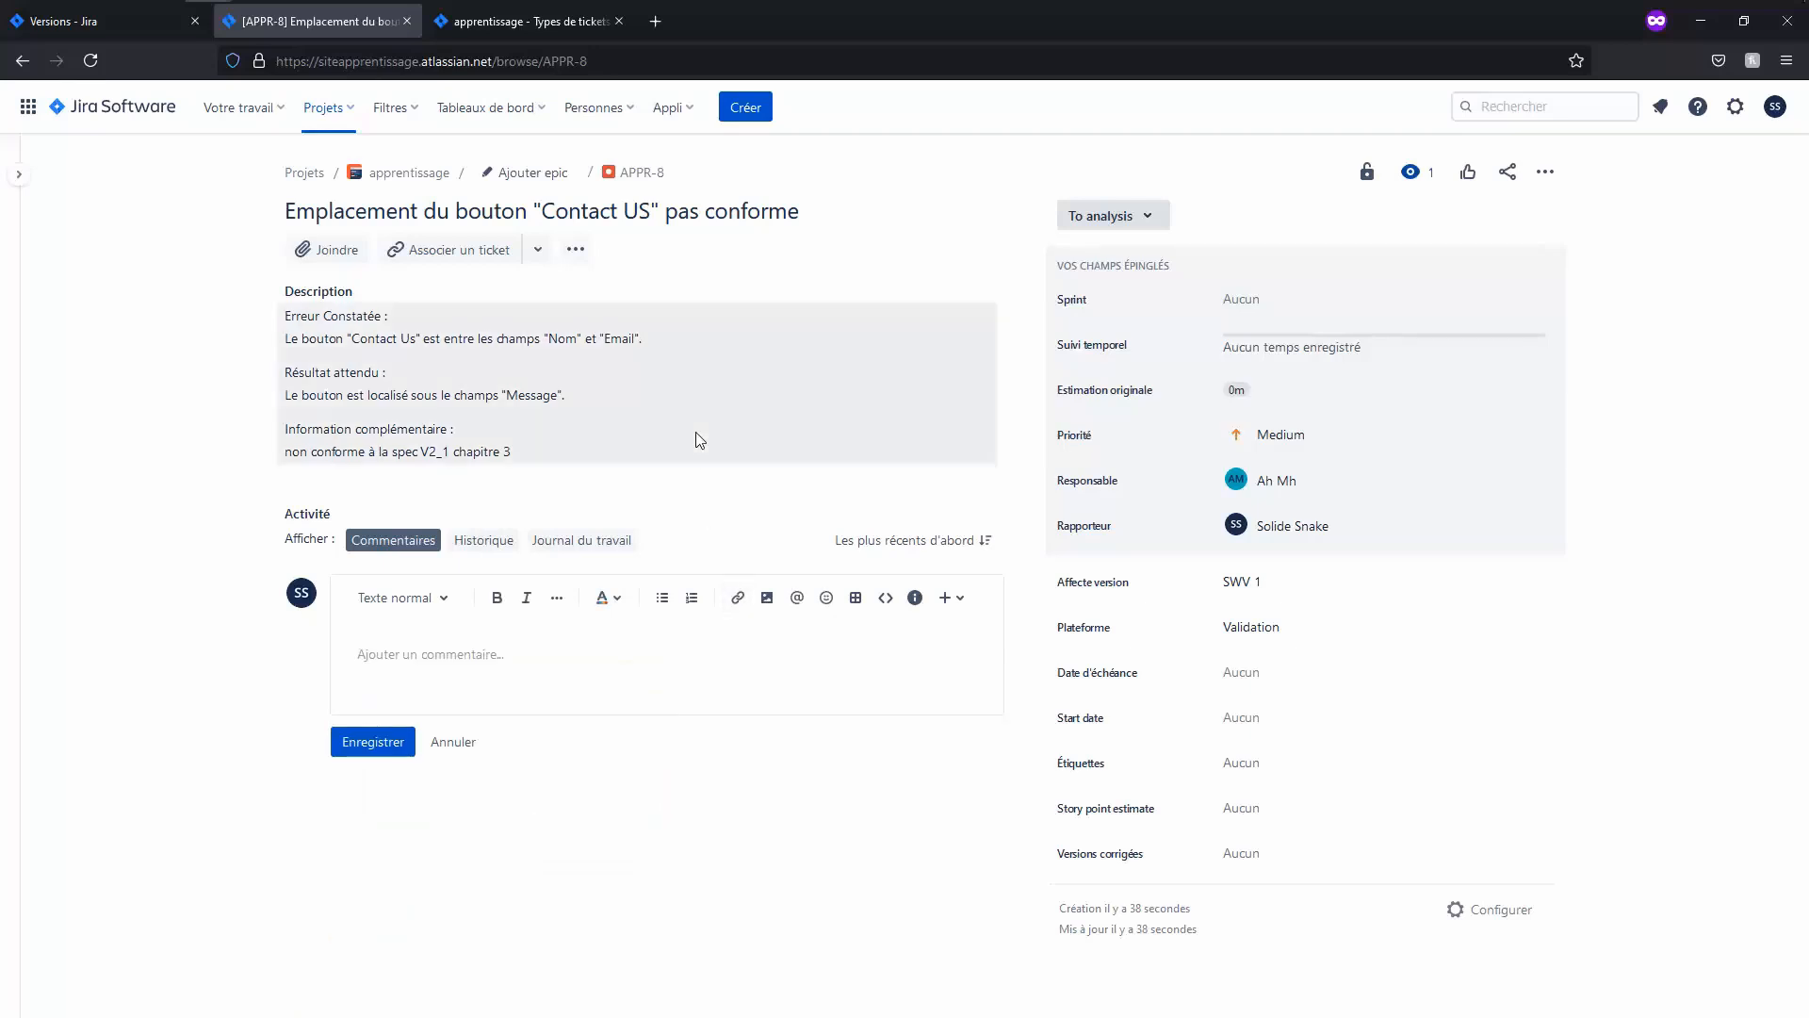
Step: Add the line "Merci de voir l'image jointe" at the end of the ticket's description
click(702, 424)
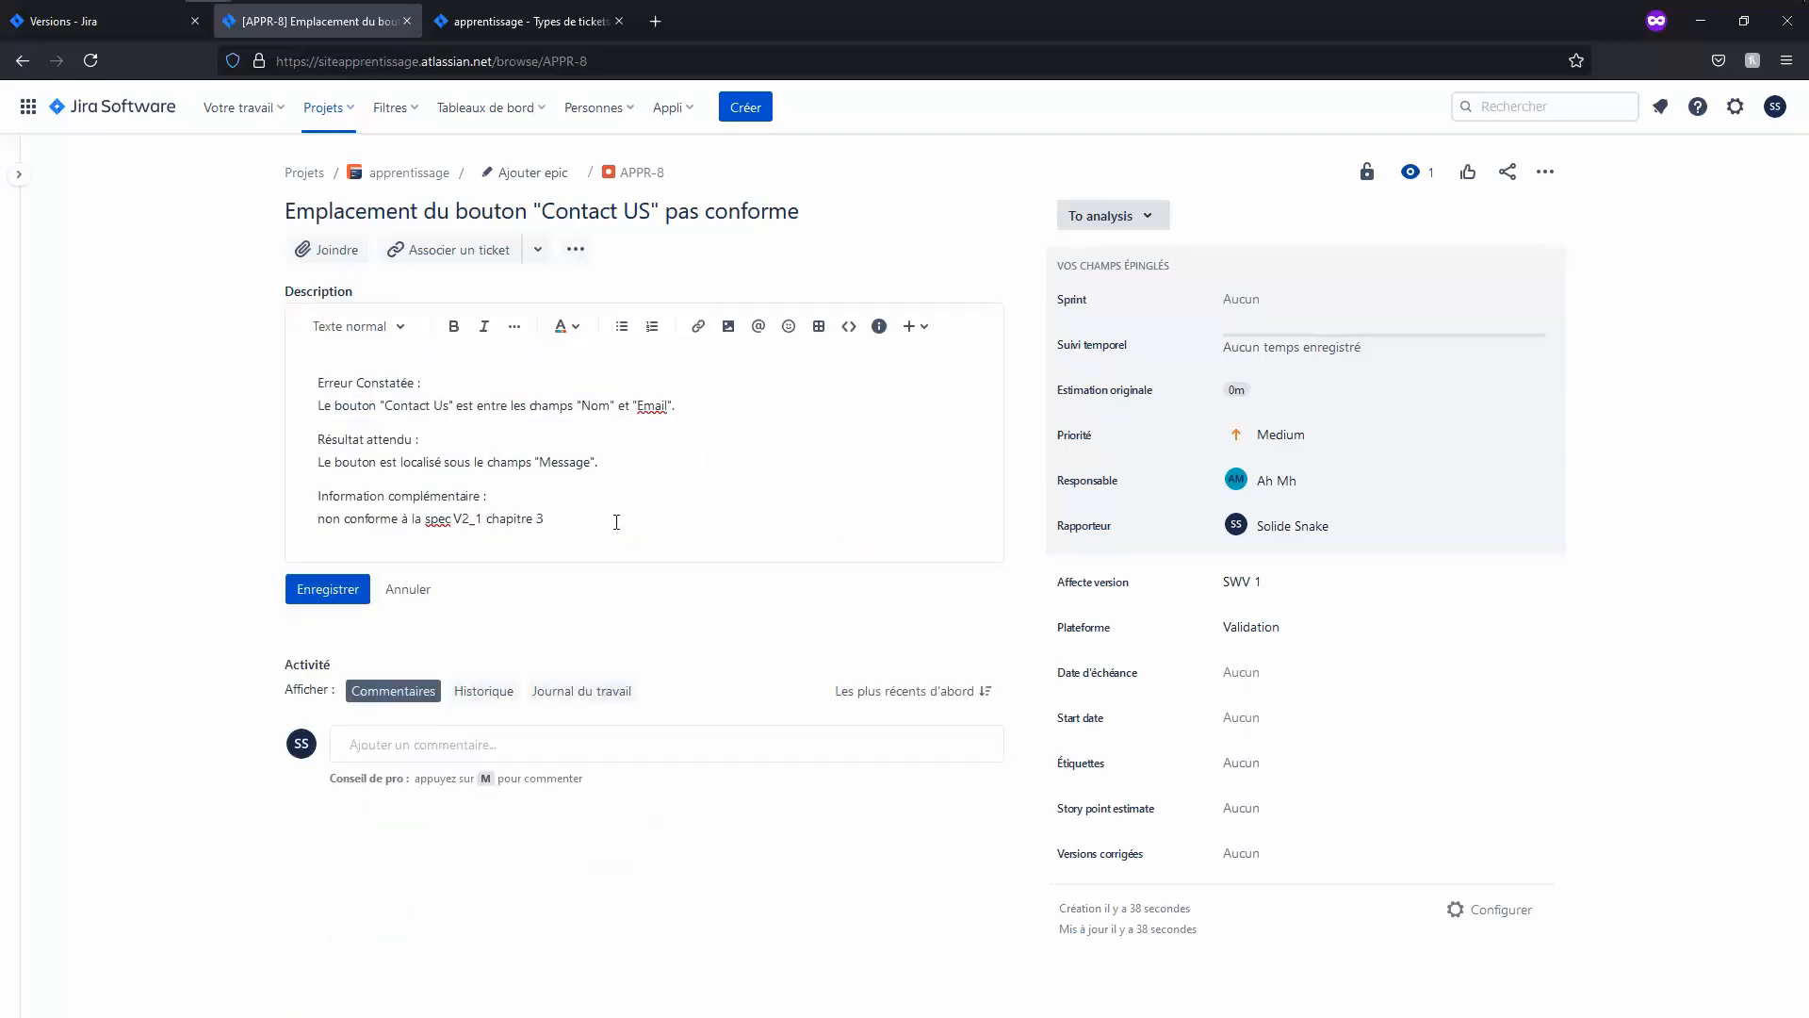
key(Return)
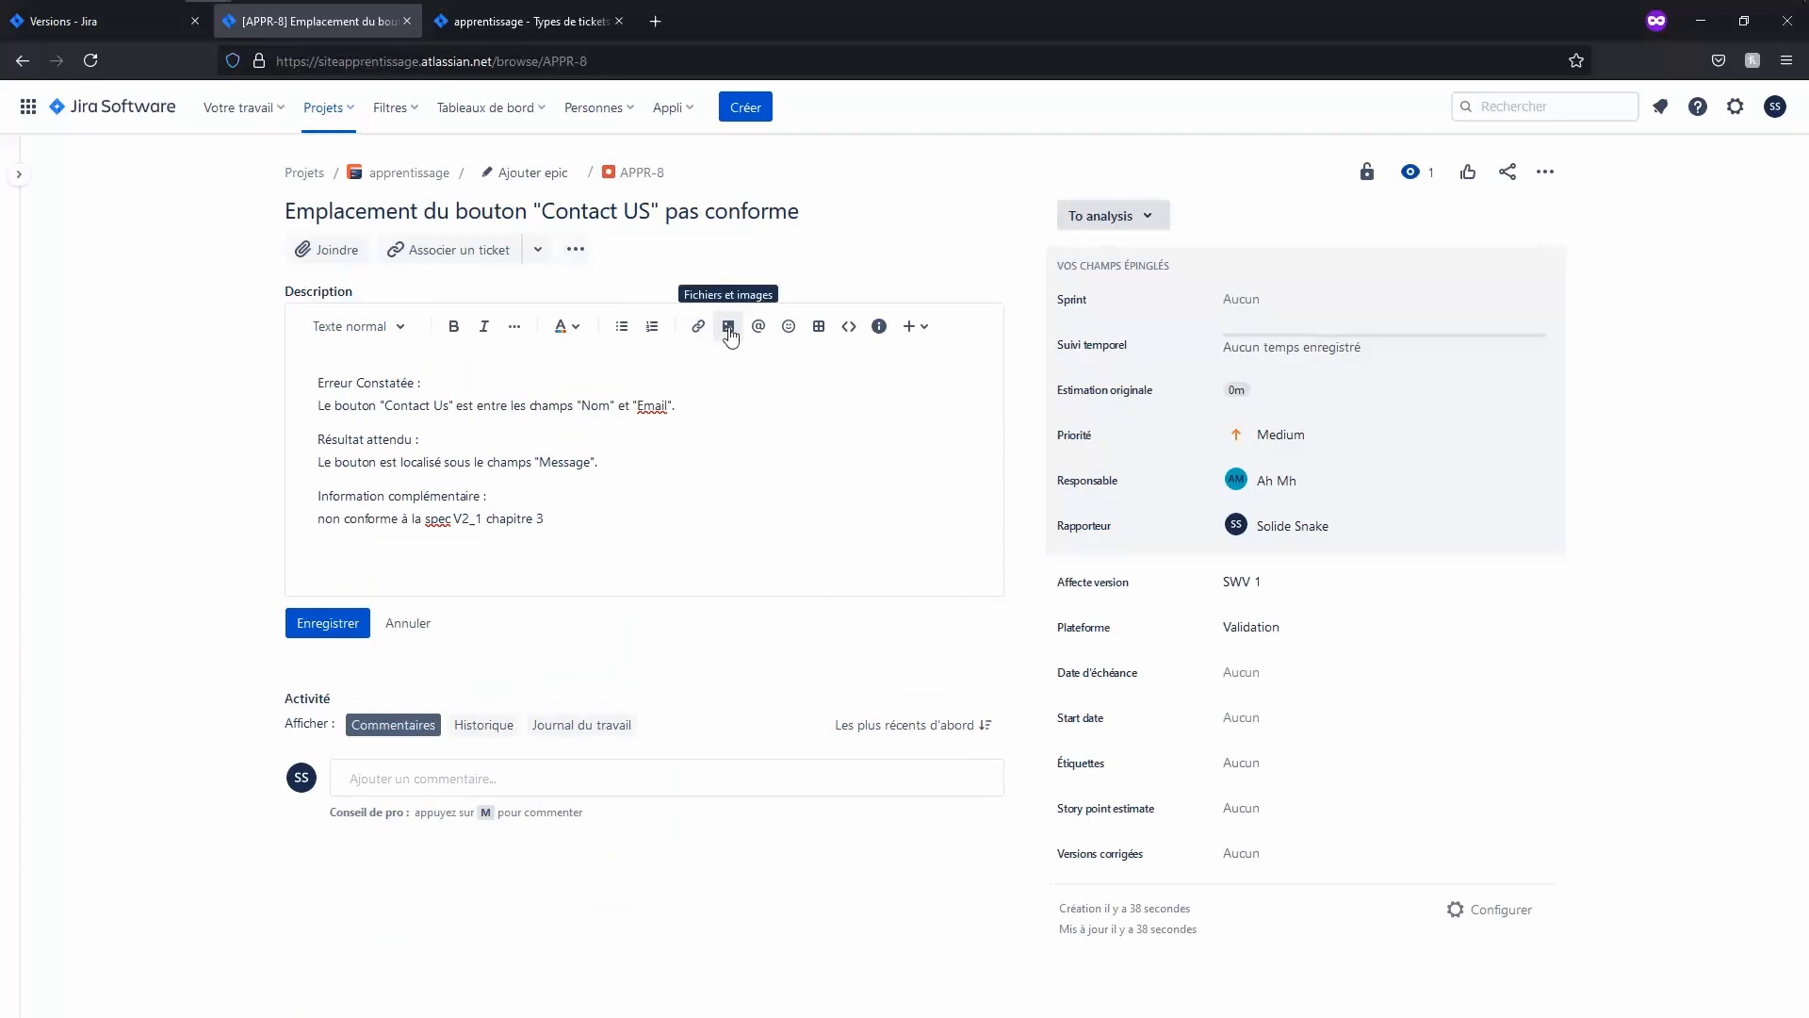
text(Merci de voir l'image jointe :)
key(Return)
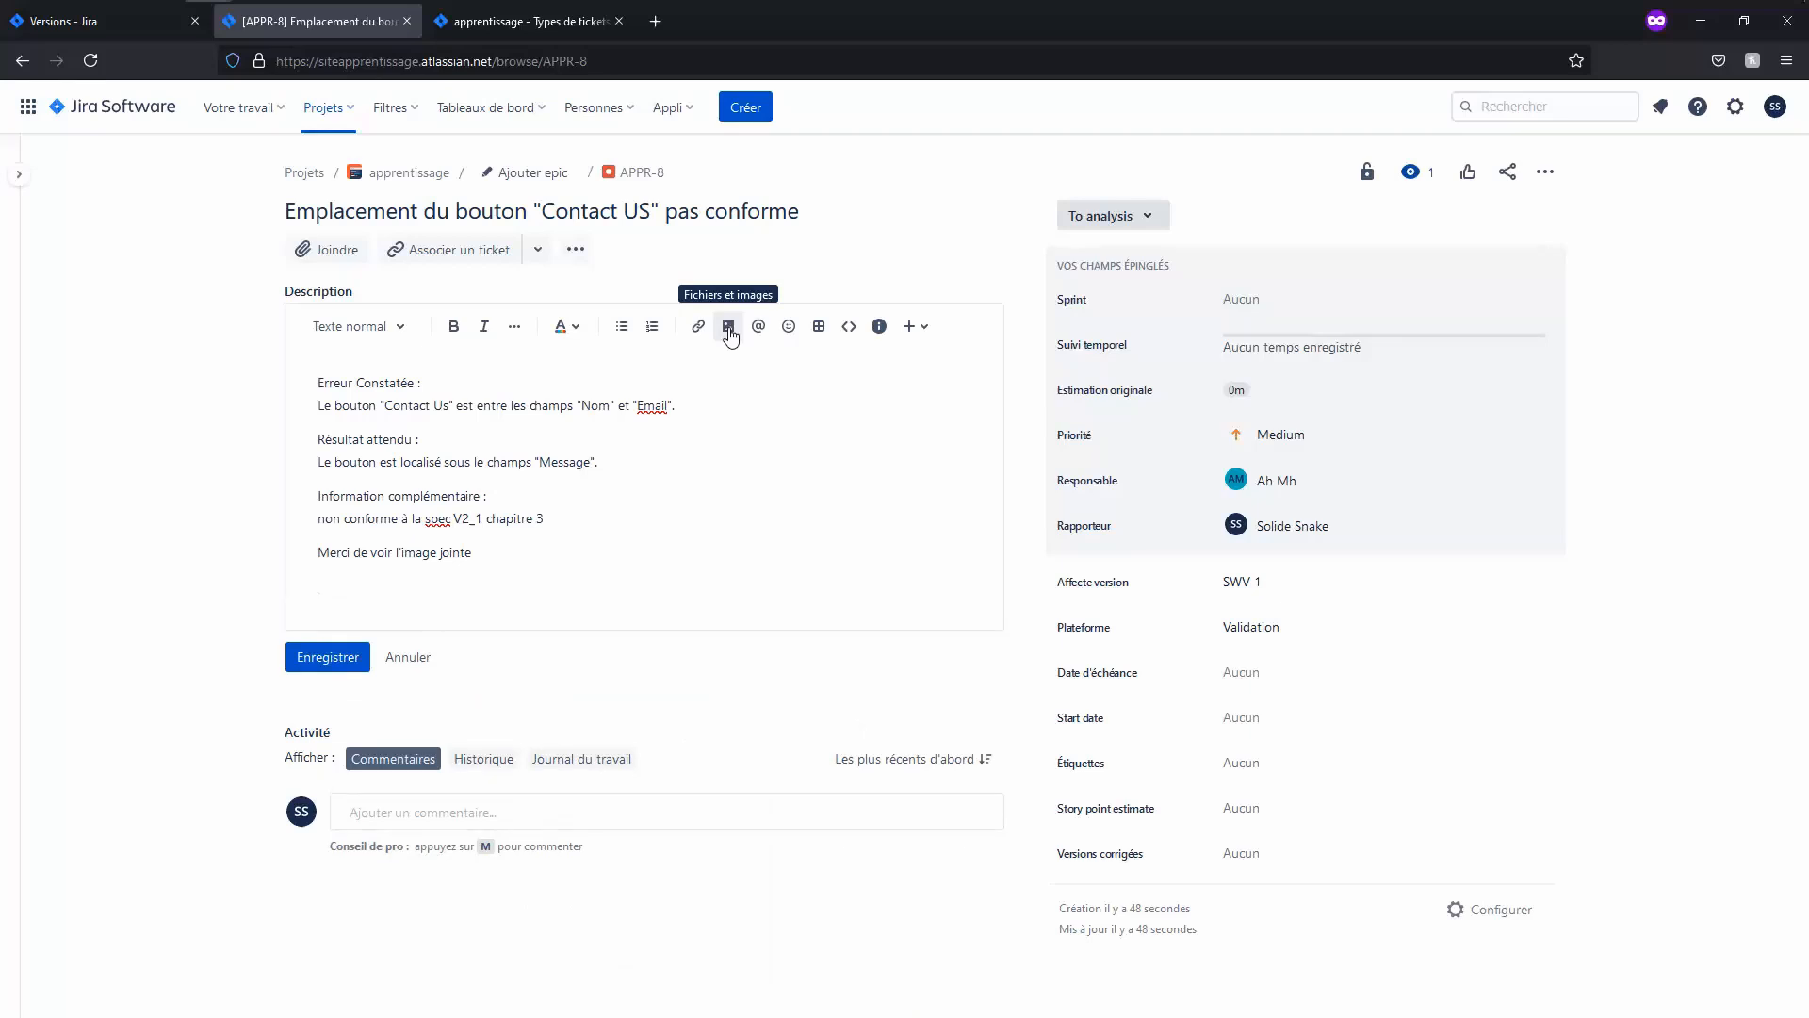
Step: Insert the "contact non conforme" image from the Desktop below the new line and save the description
click(728, 327)
click(358, 219)
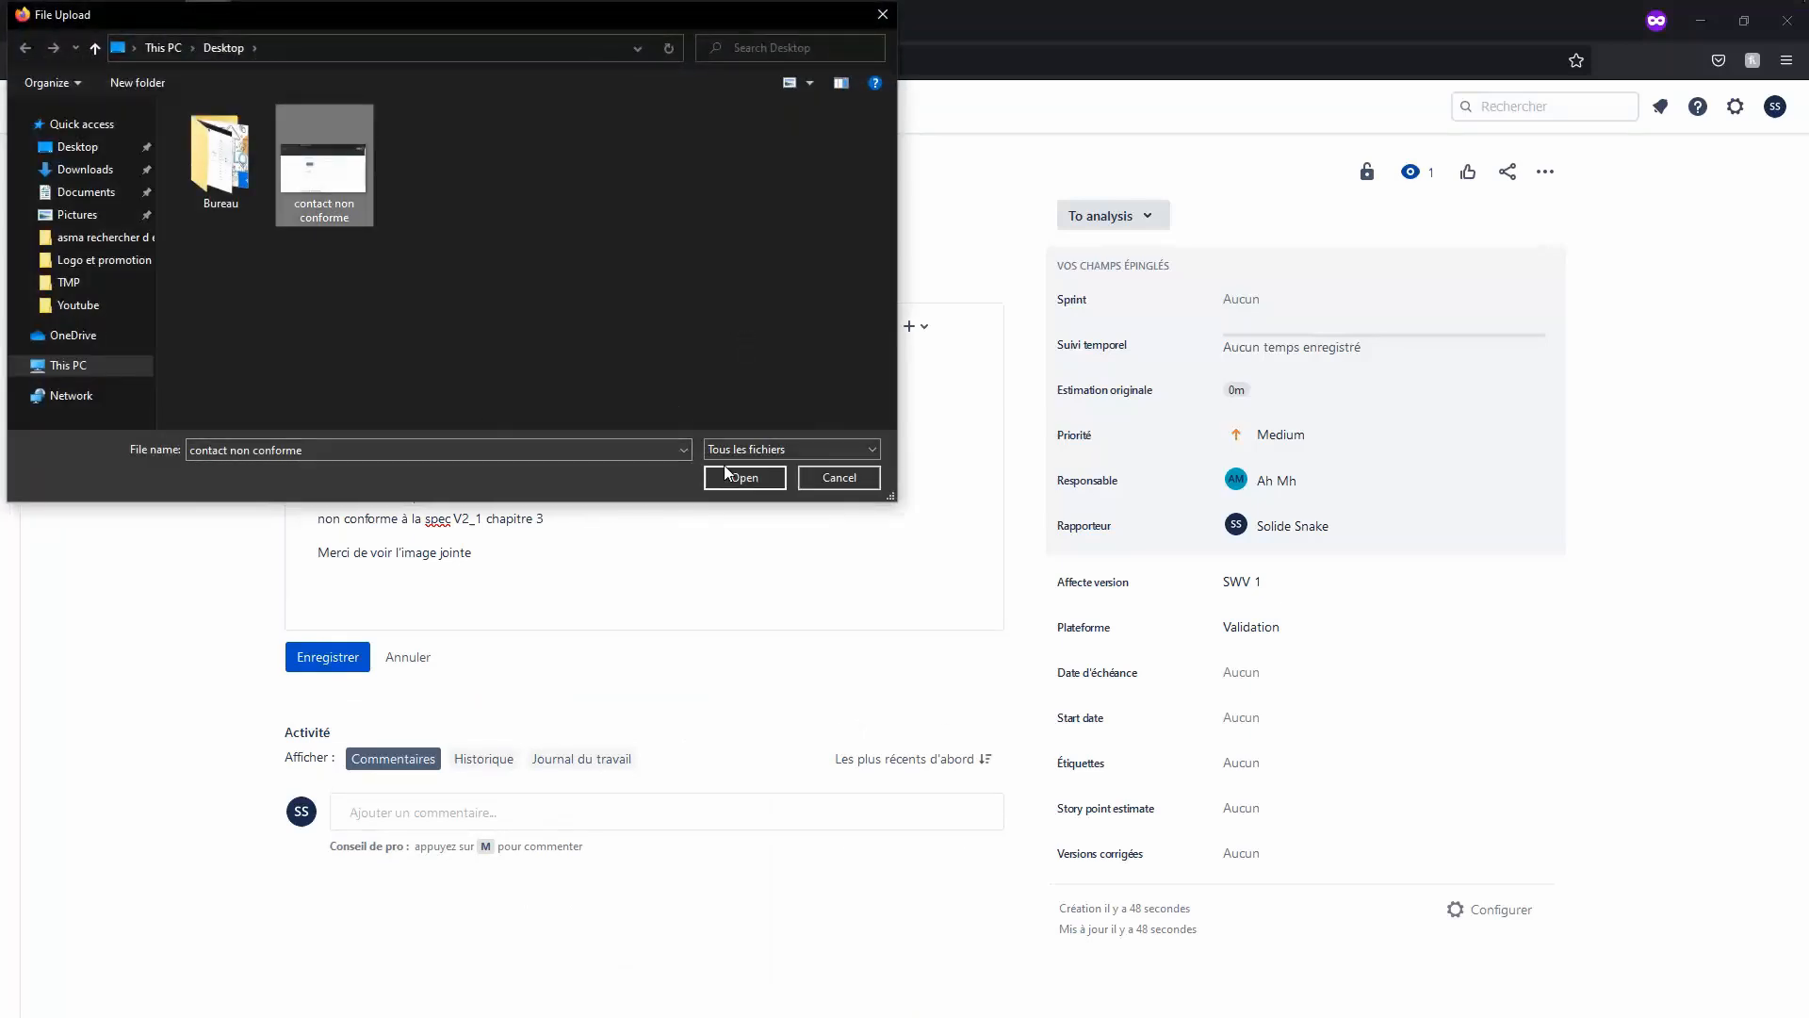
click(745, 478)
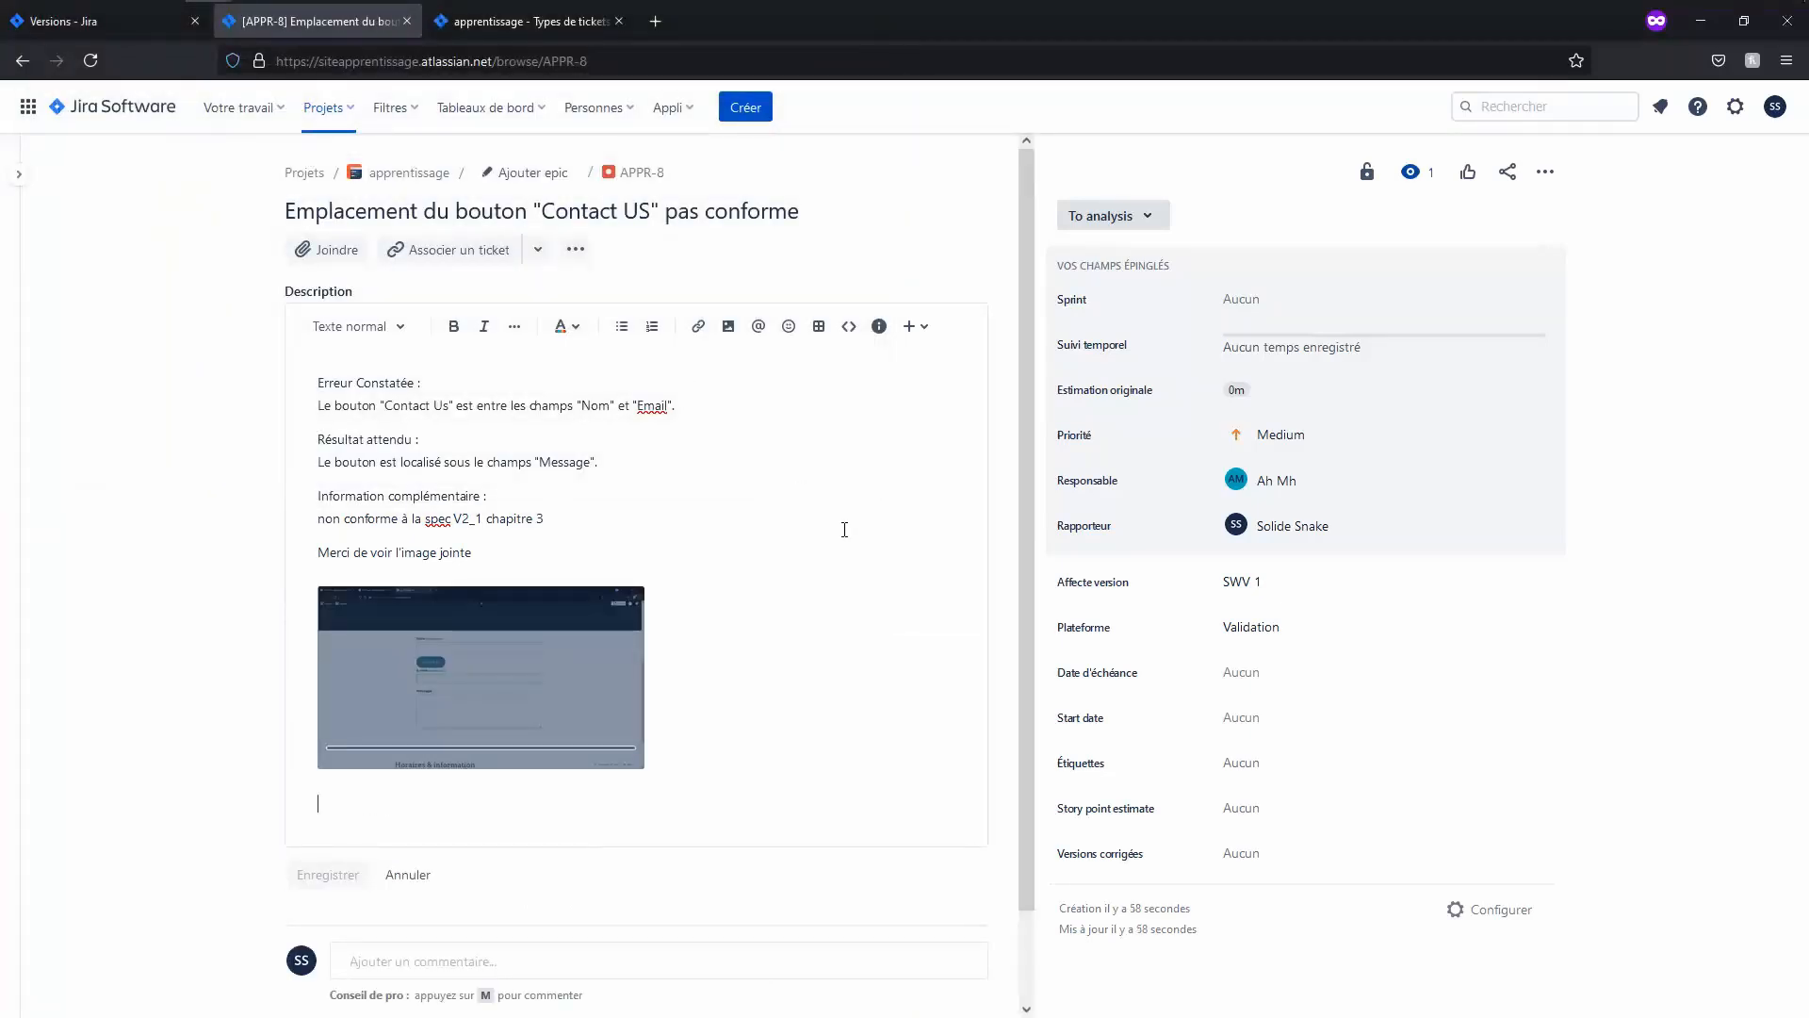
scroll(844, 530, down, 2)
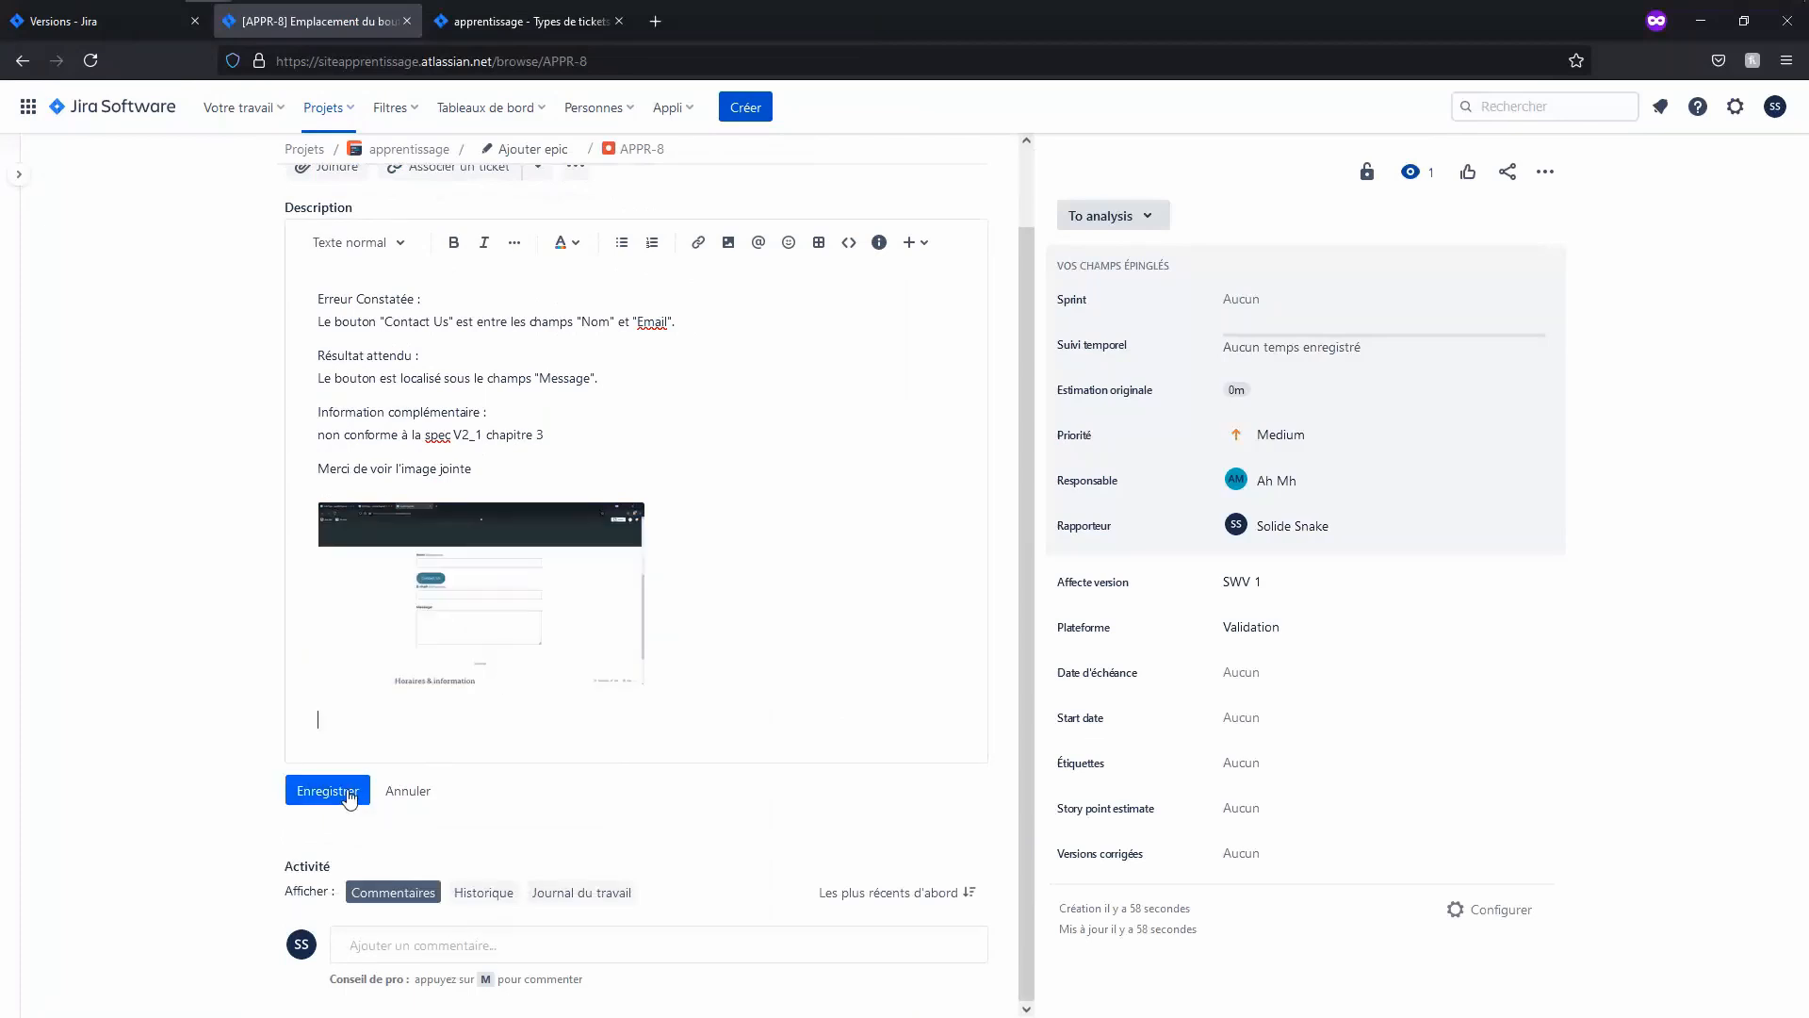
click(350, 798)
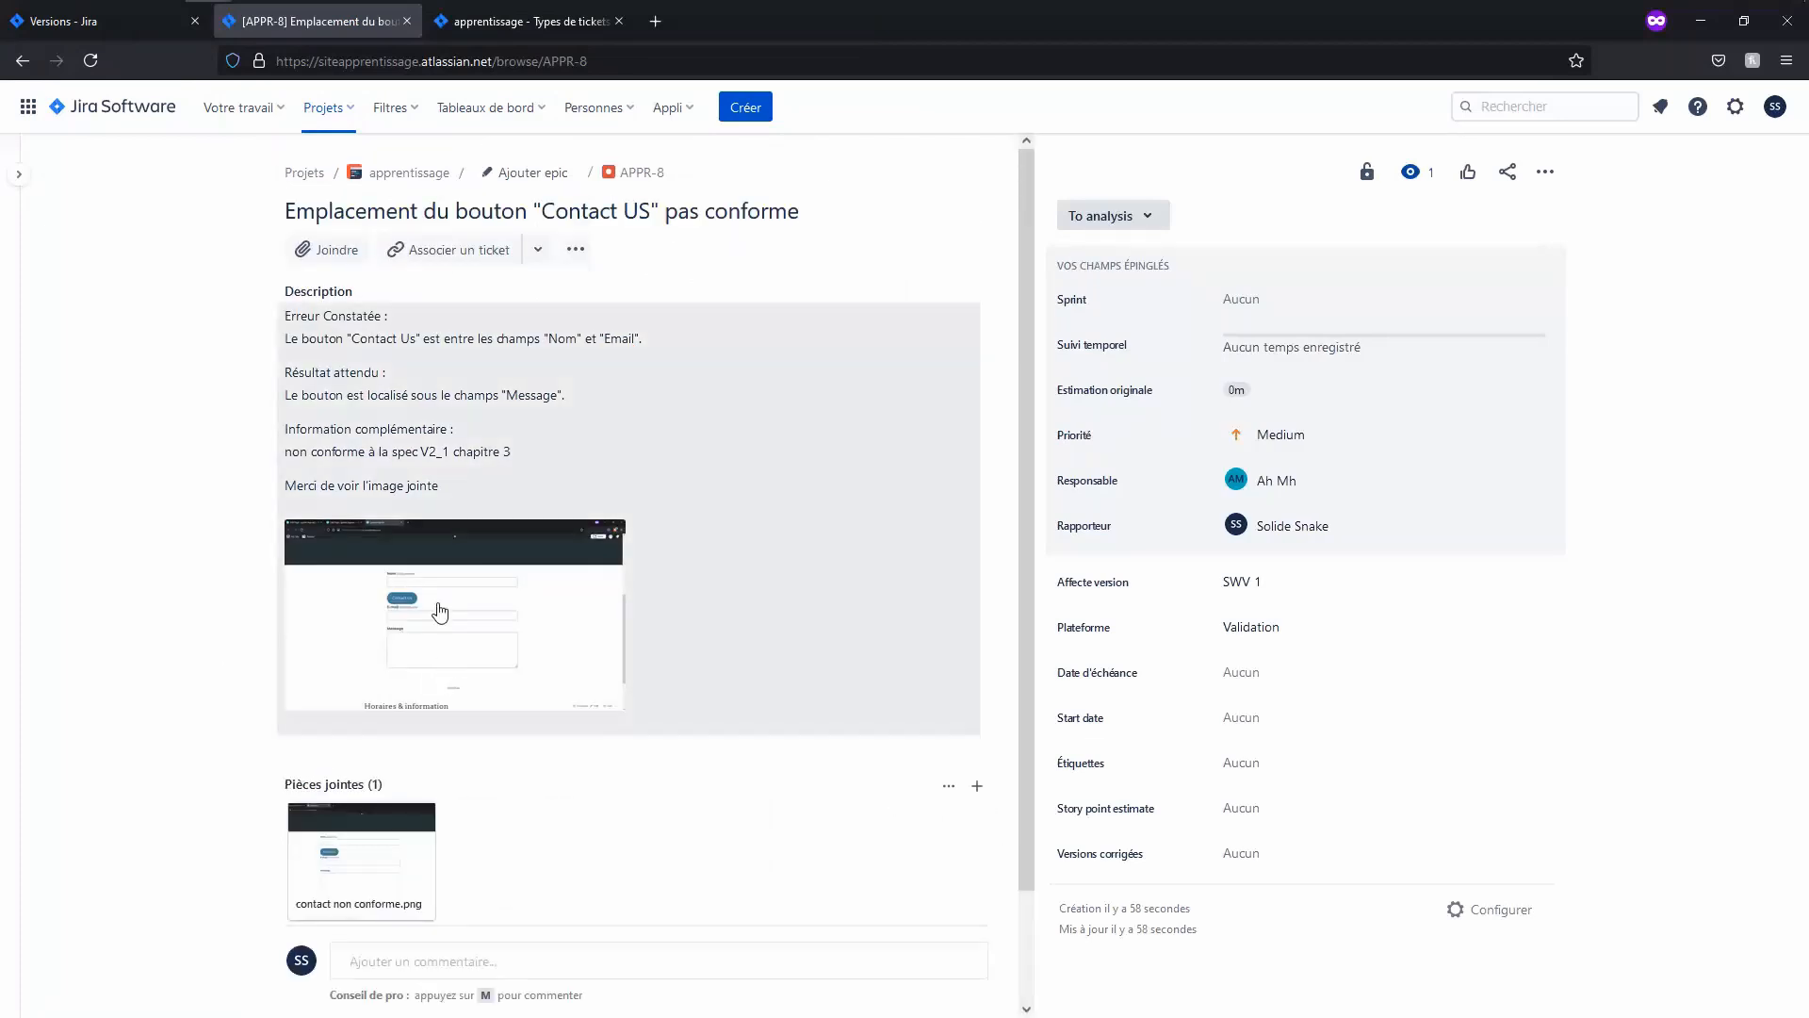
Step: Preview the description's screenshot at full size and look at the display and download options for the ticket's attachments
click(439, 610)
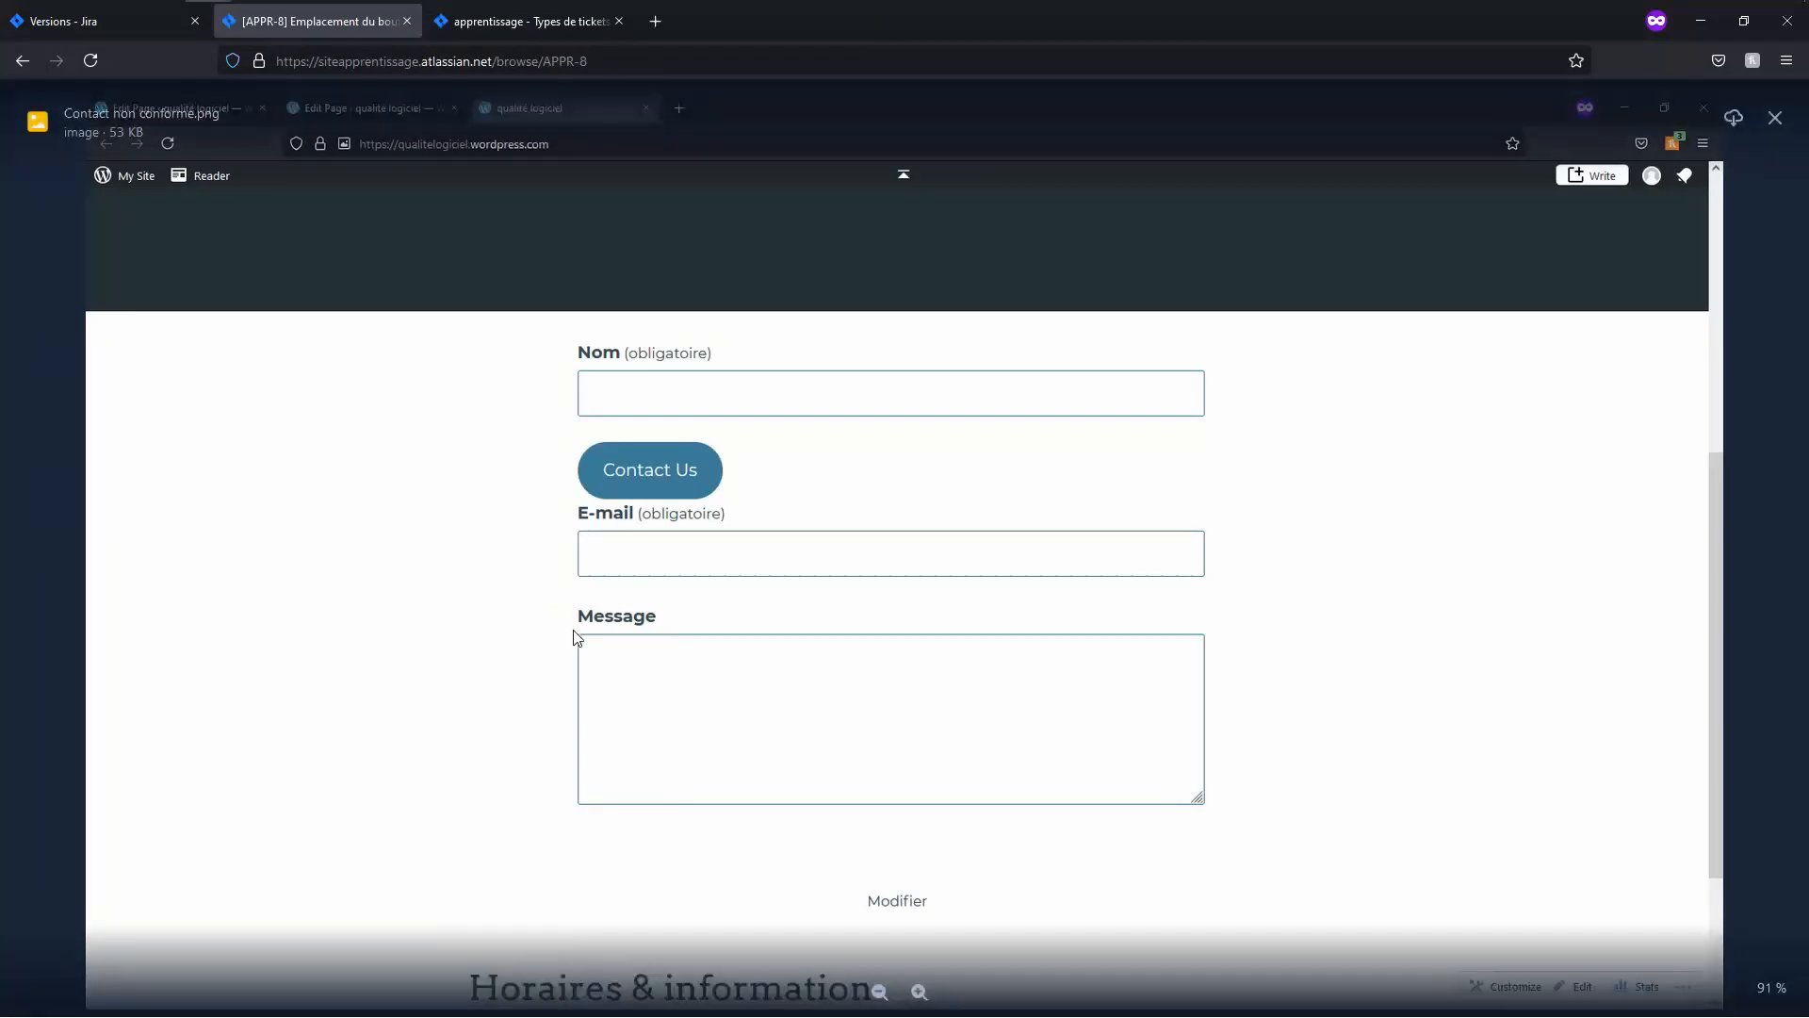
key(Escape)
scroll(578, 638, down, 1)
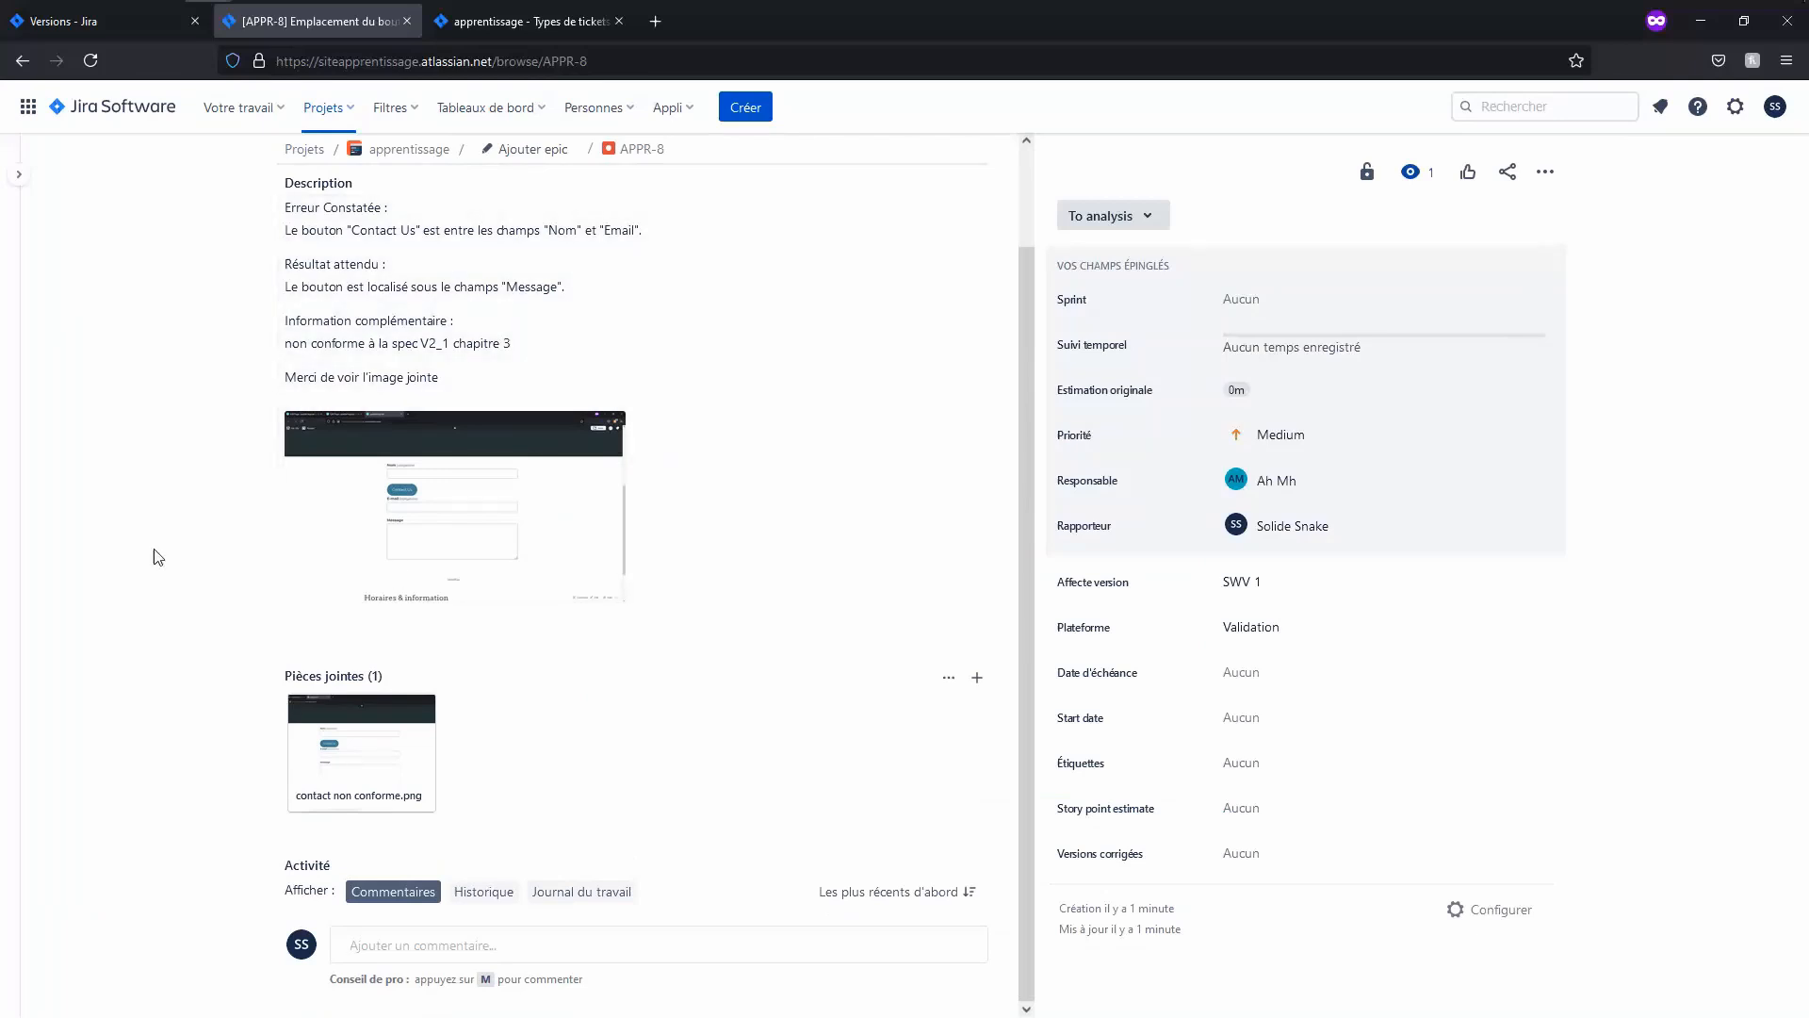
click(949, 678)
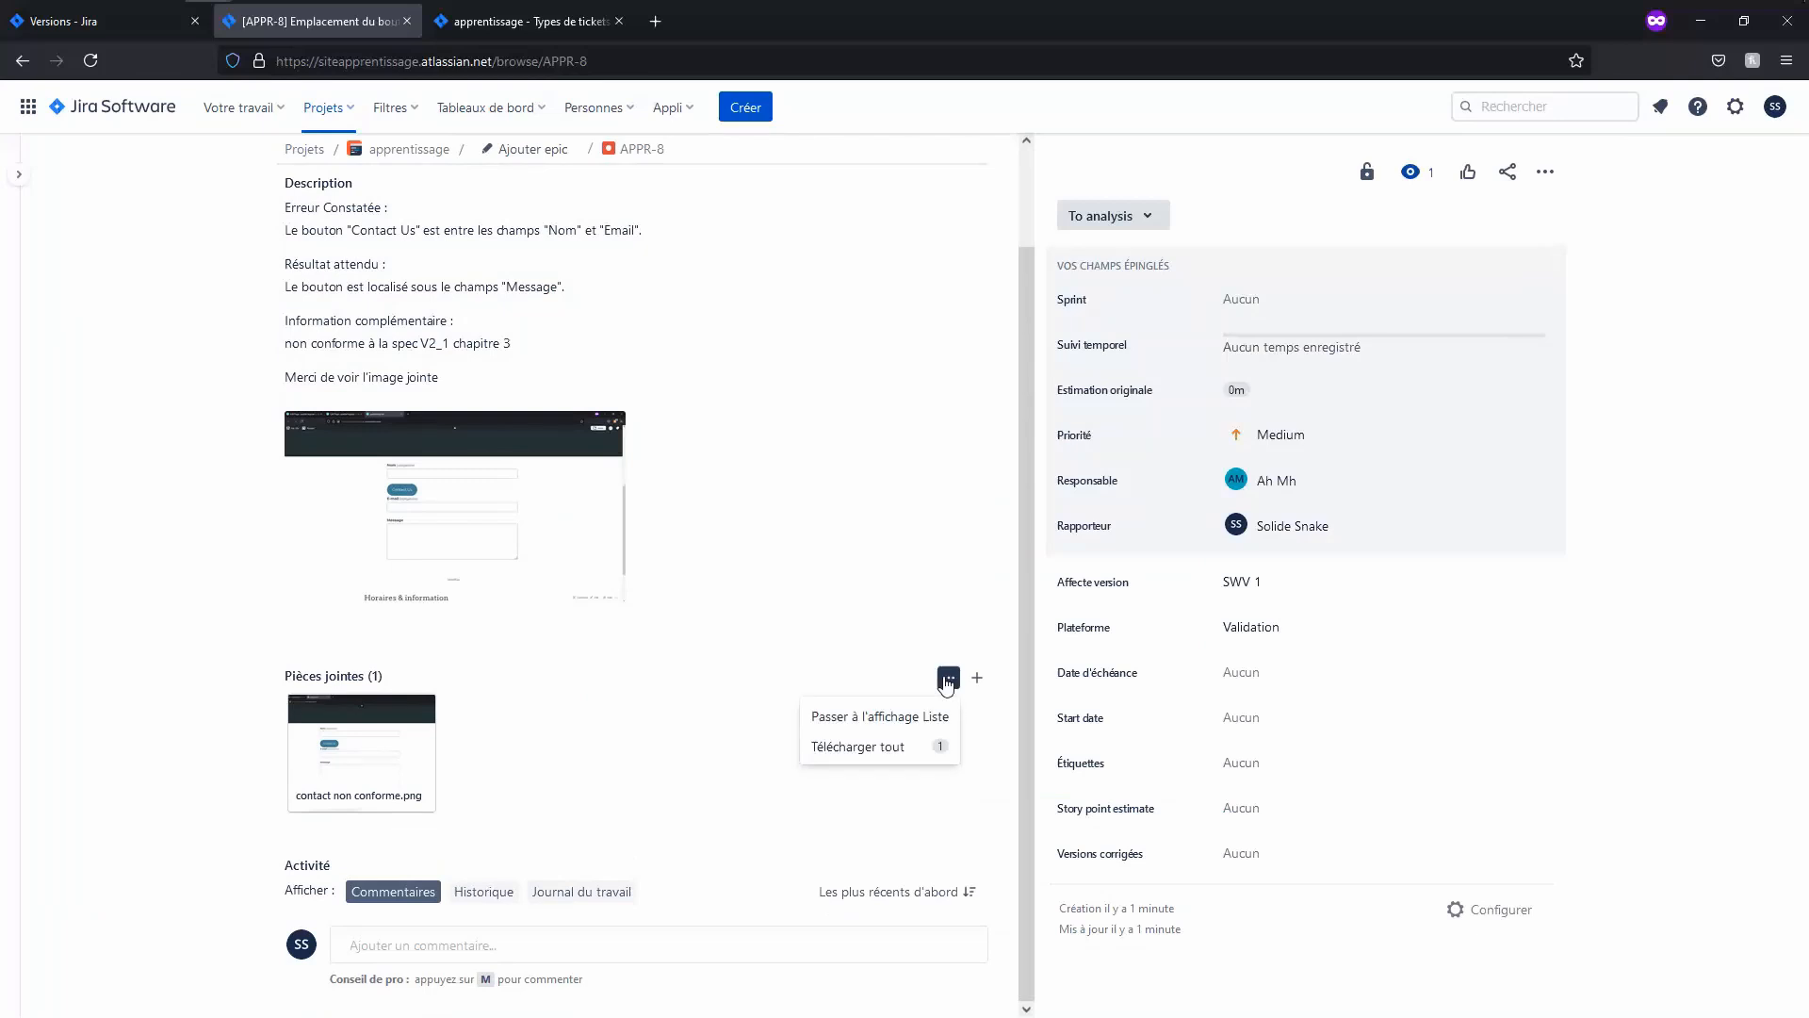
click(748, 697)
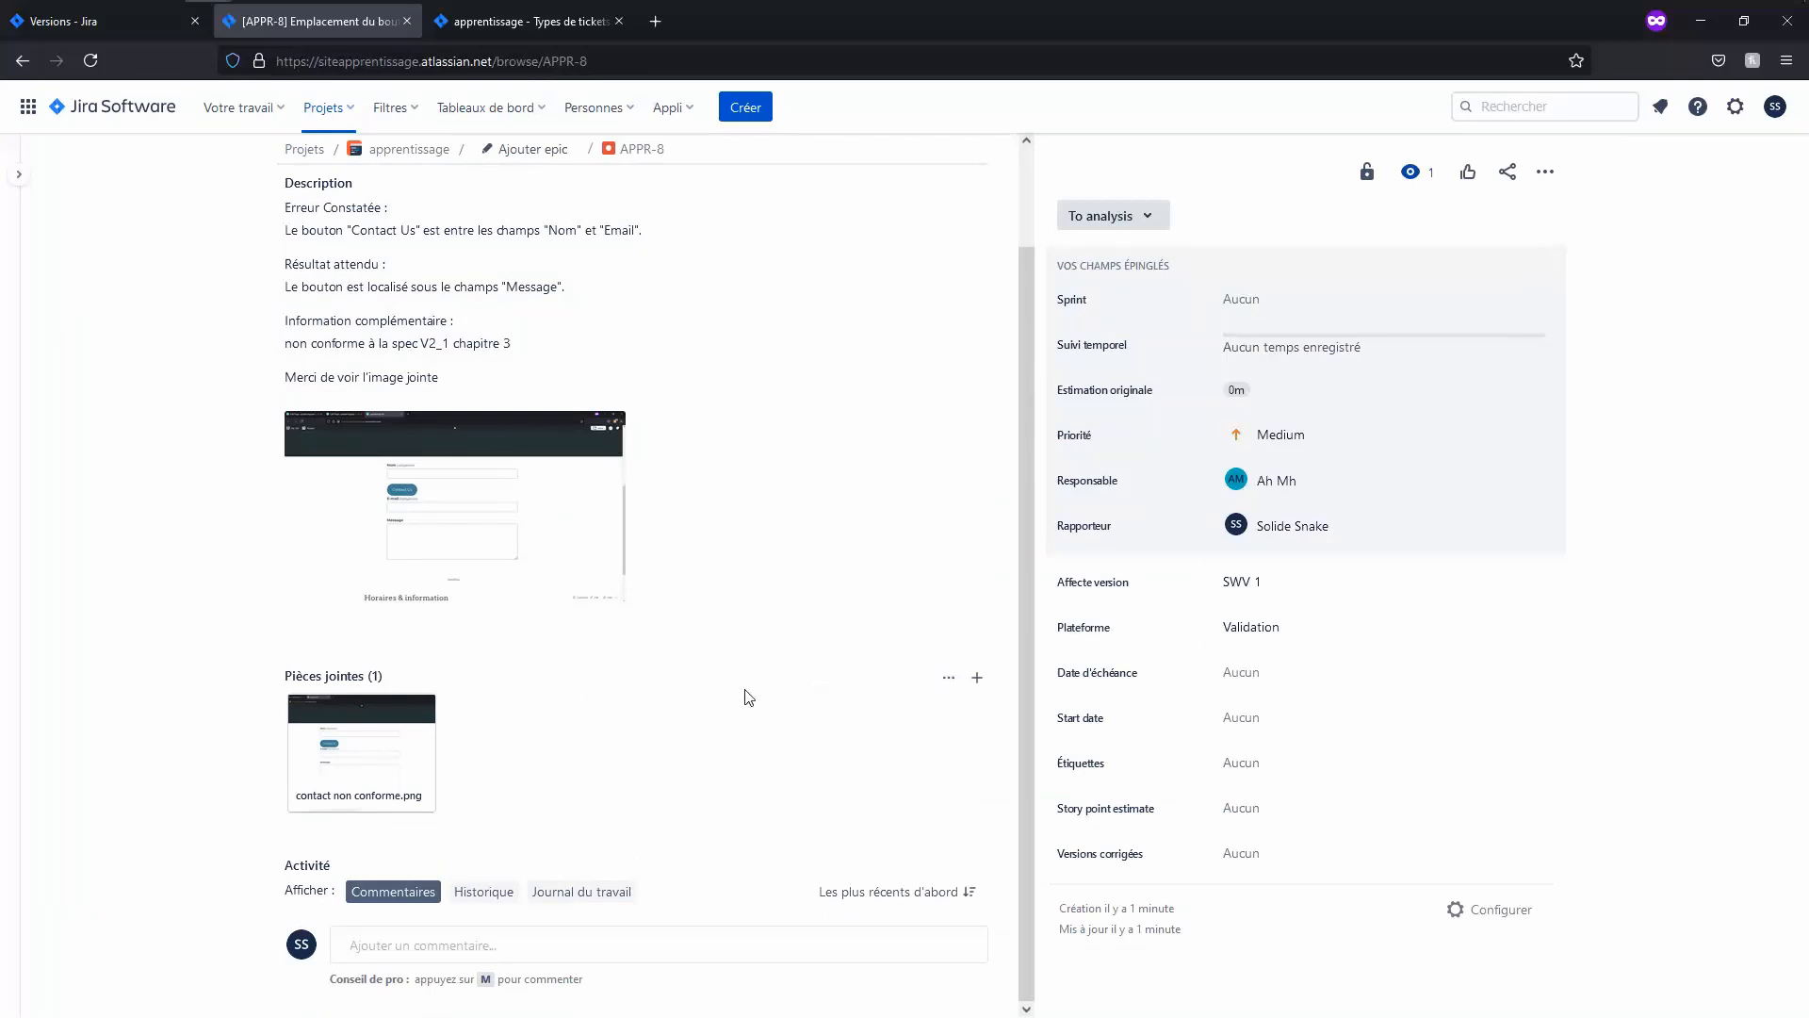
Step: Switch to the test website in the other browser window and look over its home page from footer to header
key(alt+Tab)
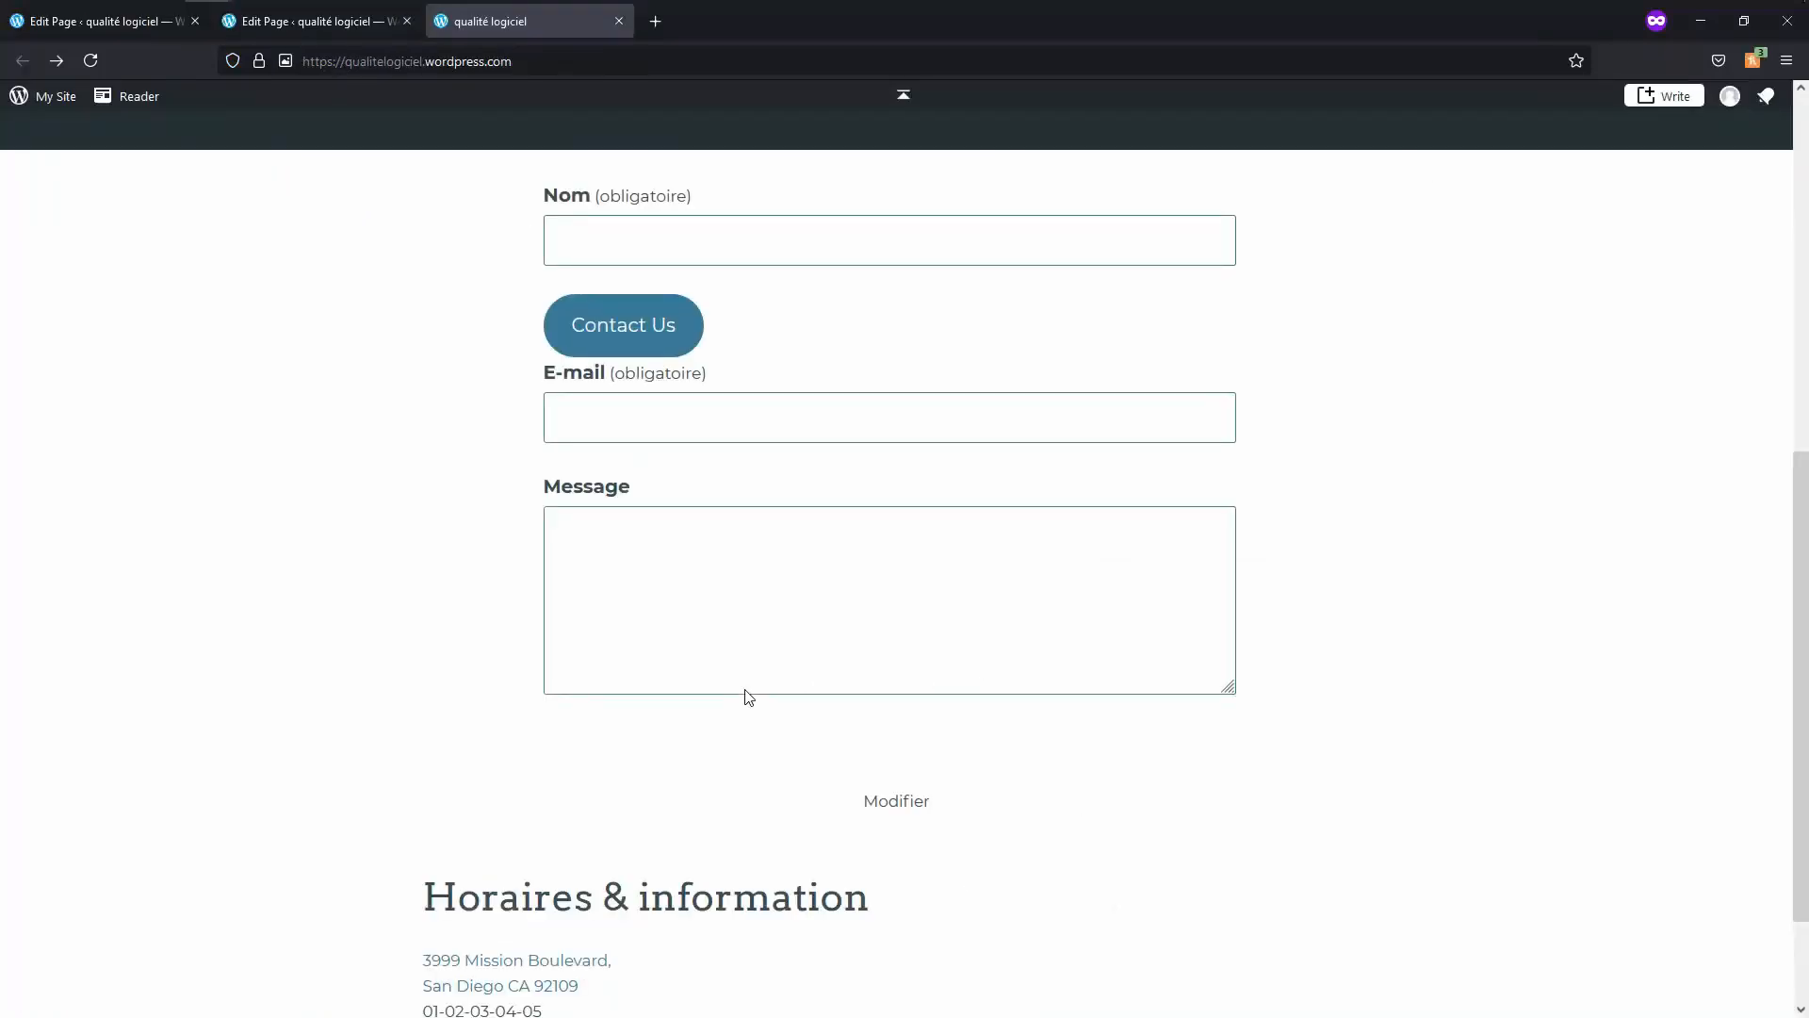
scroll(1204, 670, down, 2)
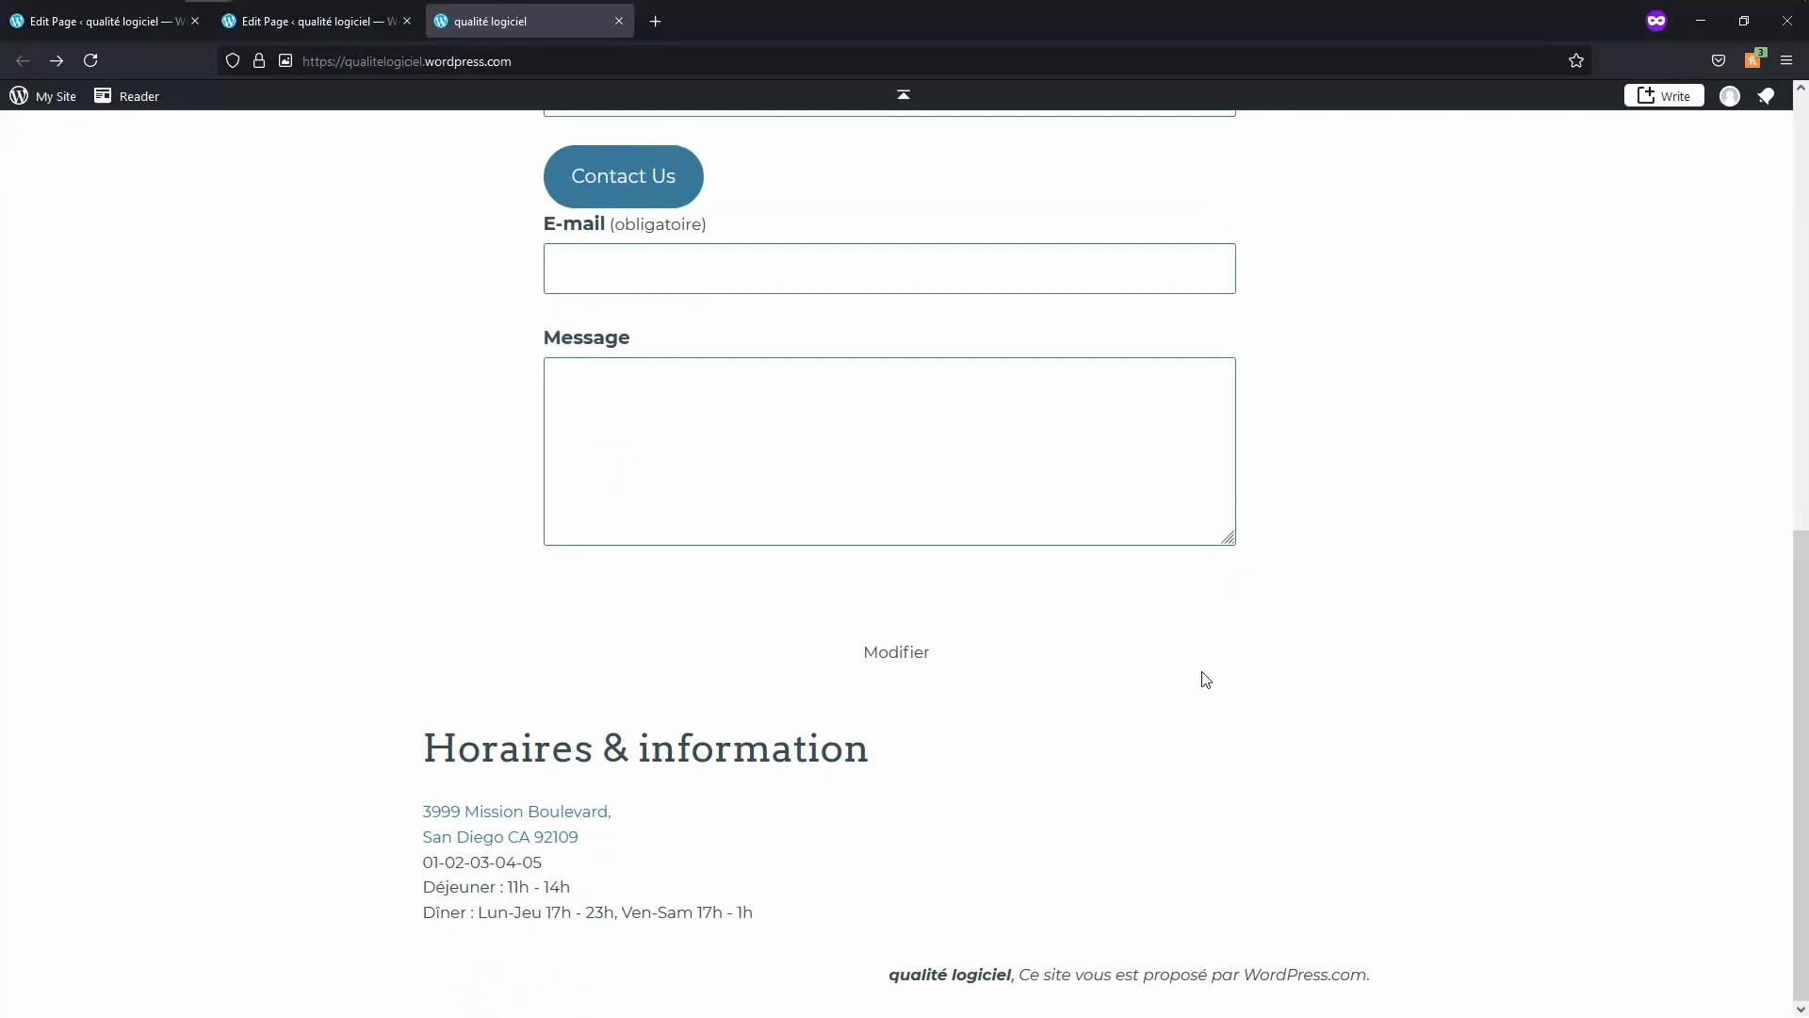
scroll(1205, 679, up, 9)
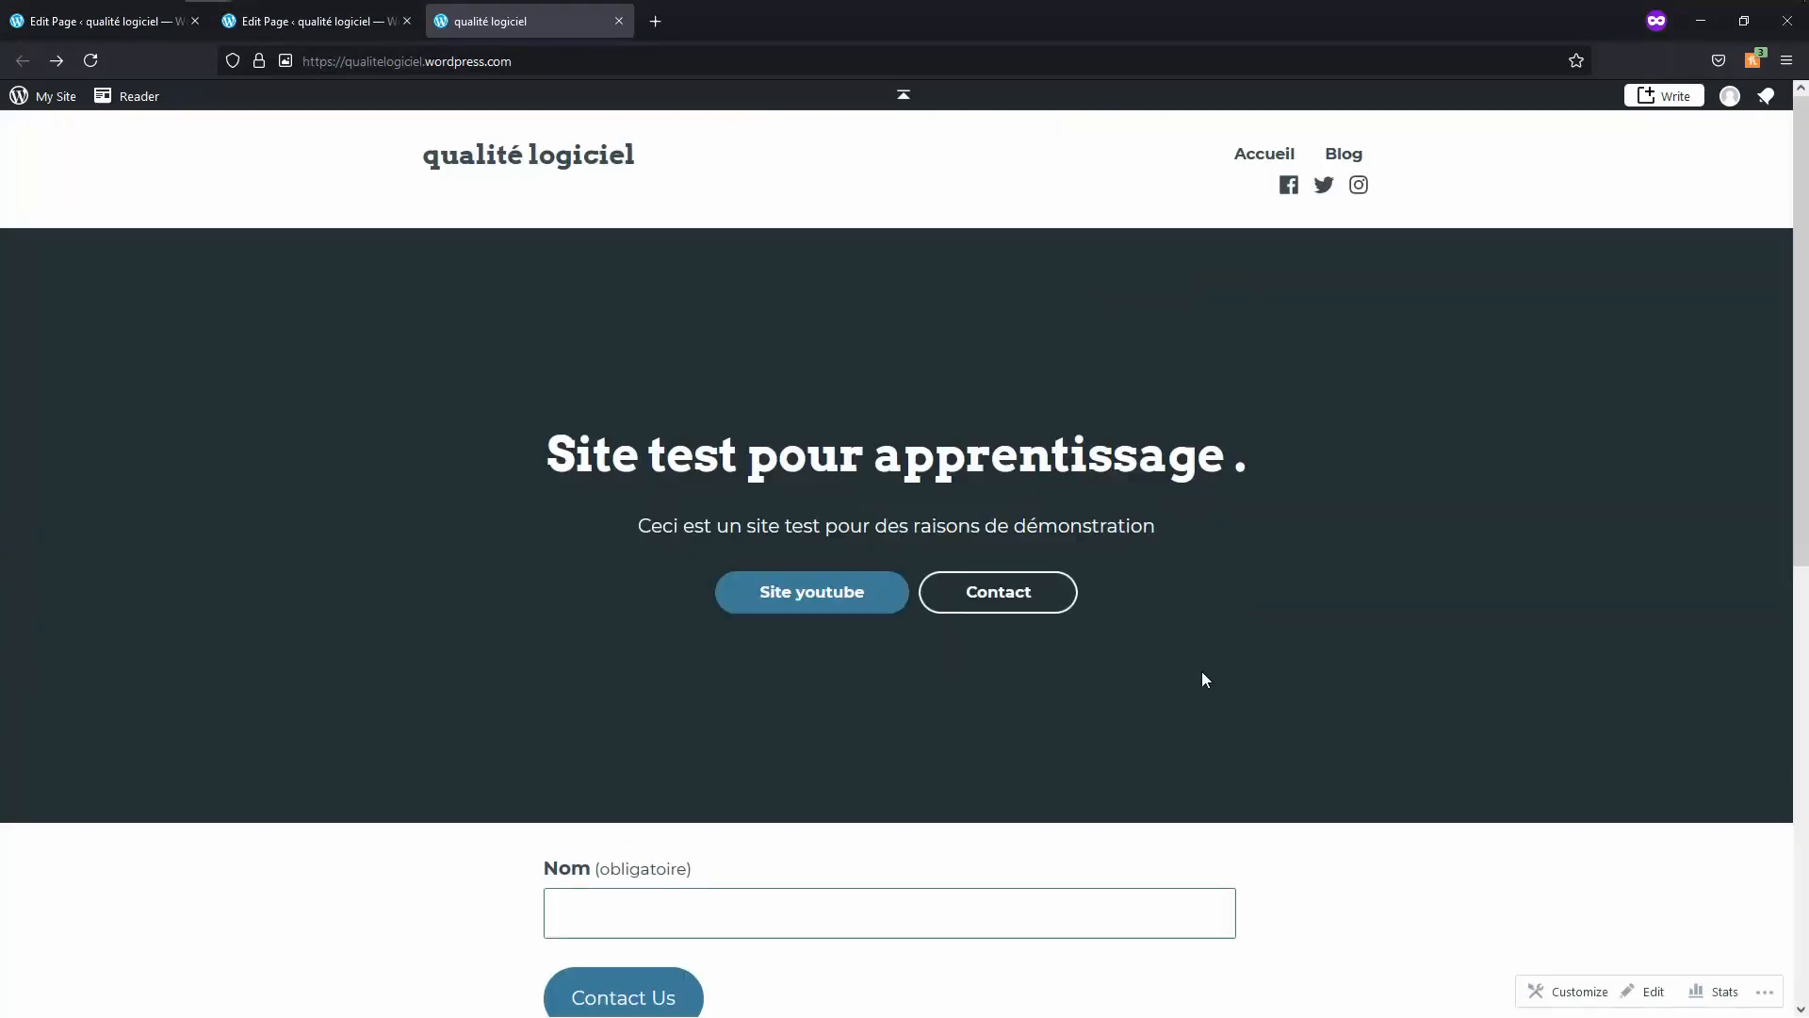